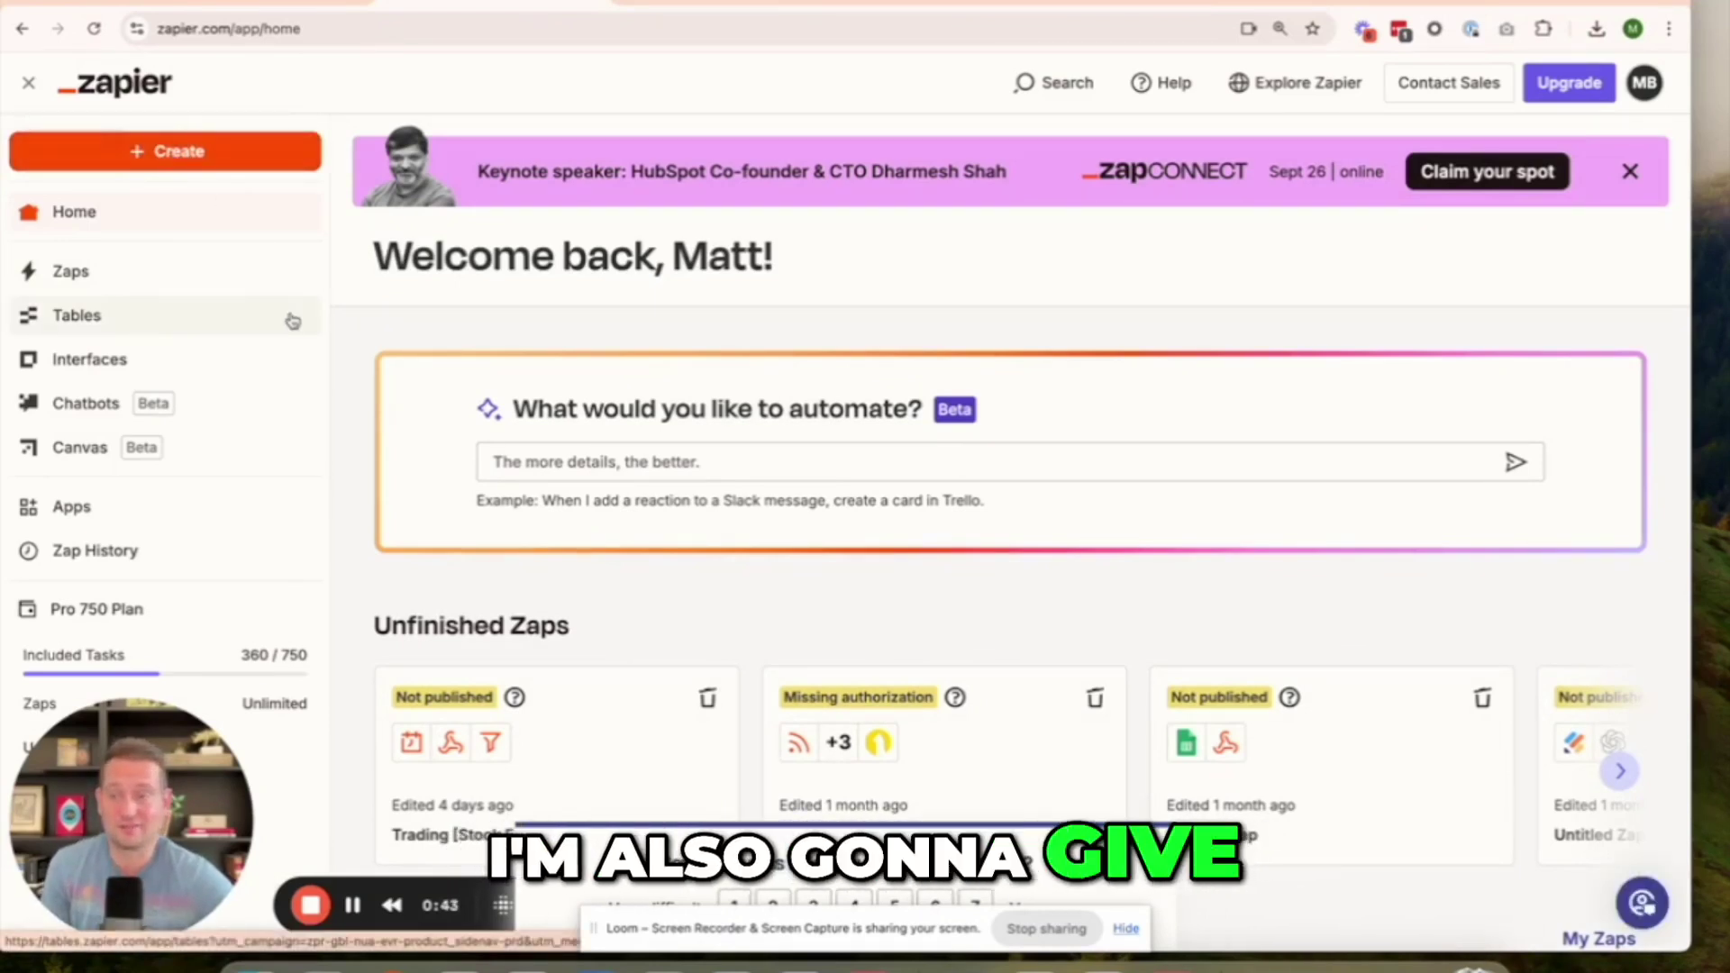
- Open the Trading [GPT + Stocks] Zap and resume editing its existing draft
{"action": "scroll", "coordinate": [612, 401], "scroll_direction": "down", "scroll_amount": 5}
{"action": "left_click", "coordinate": [596, 525]}
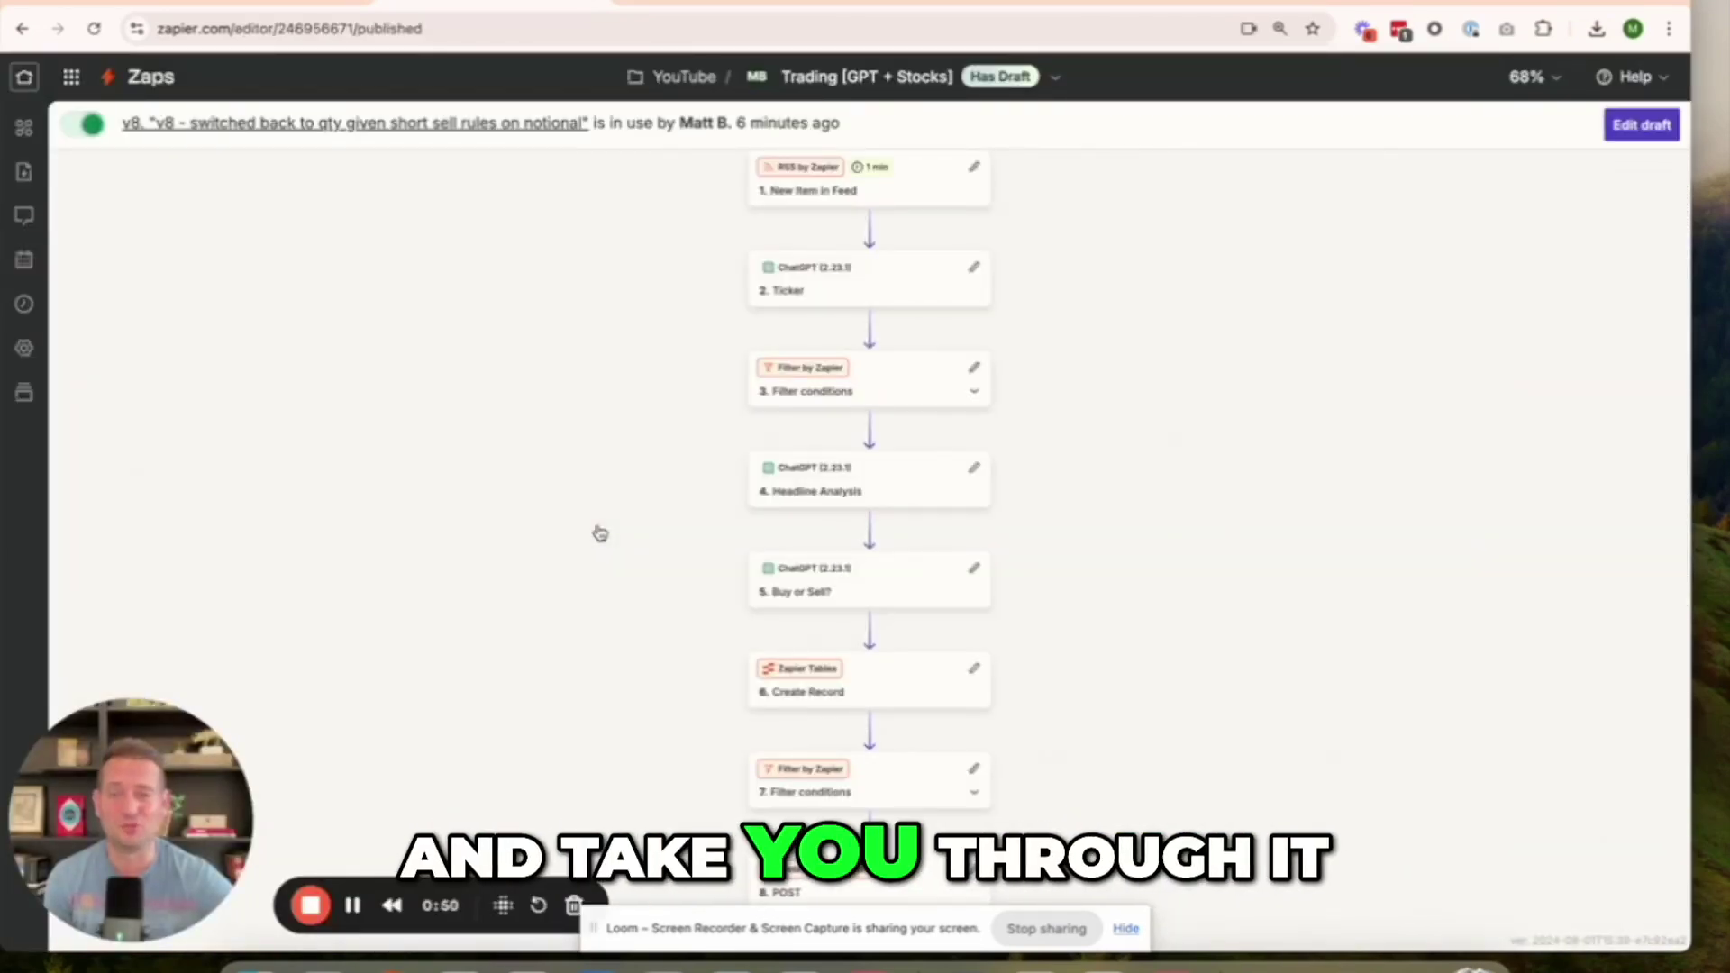
{"action": "left_click", "coordinate": [1641, 132]}
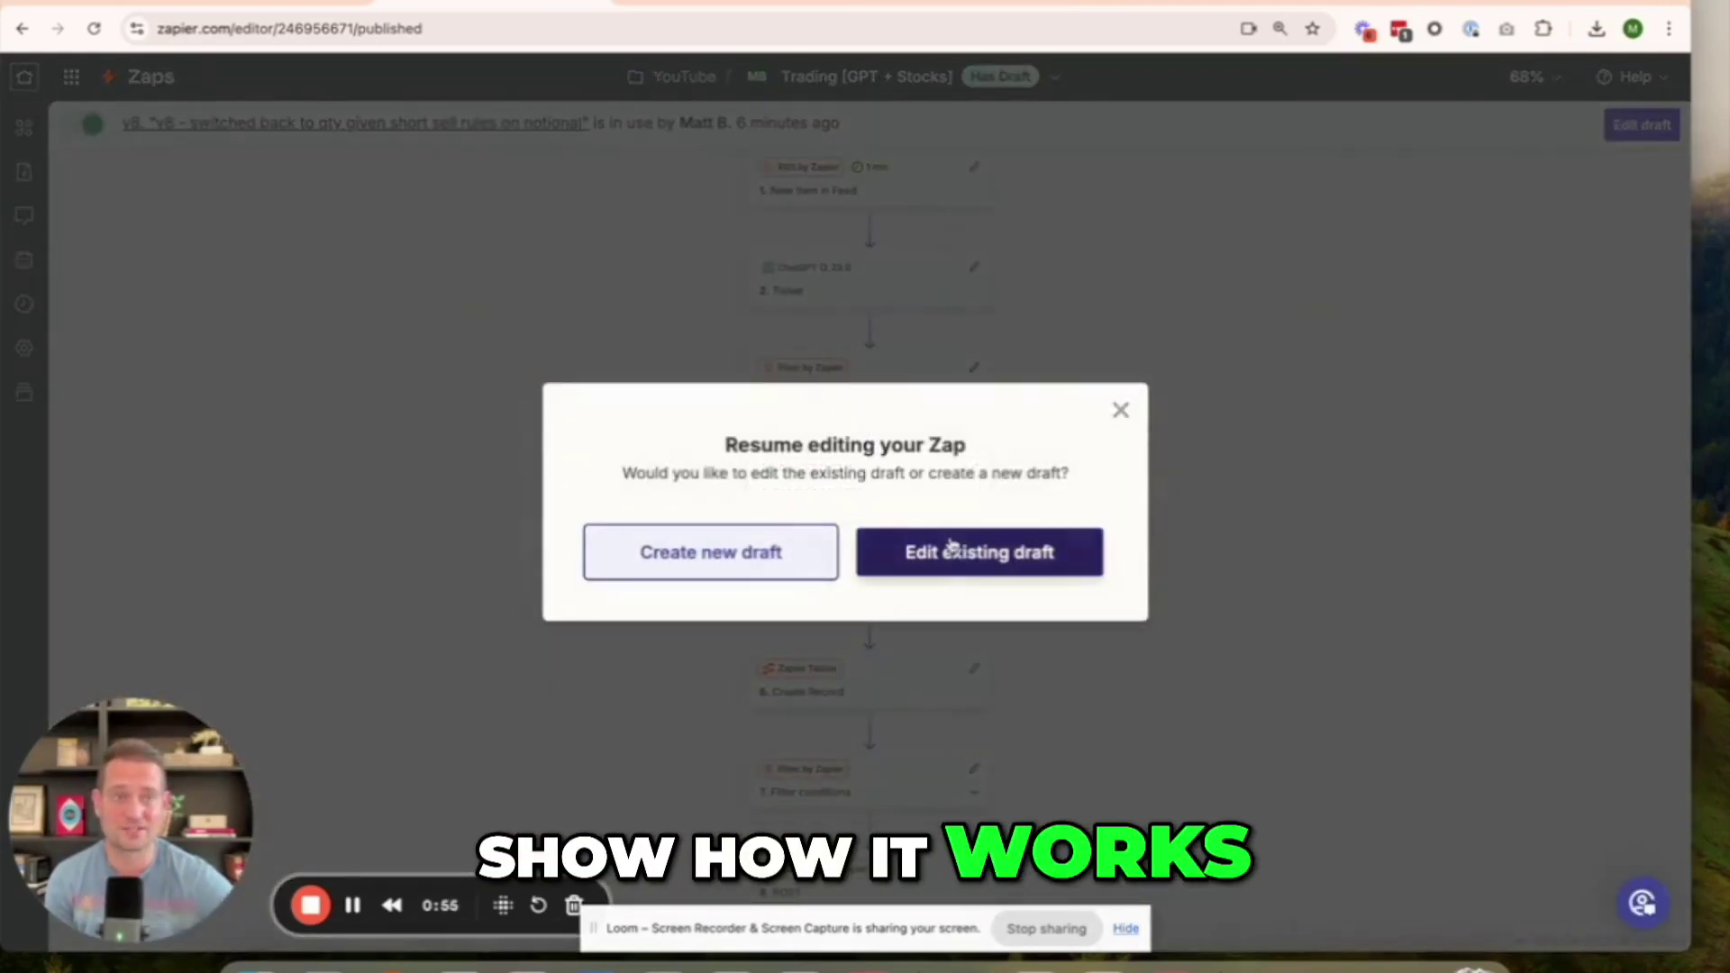
{"action": "left_click", "coordinate": [946, 553]}
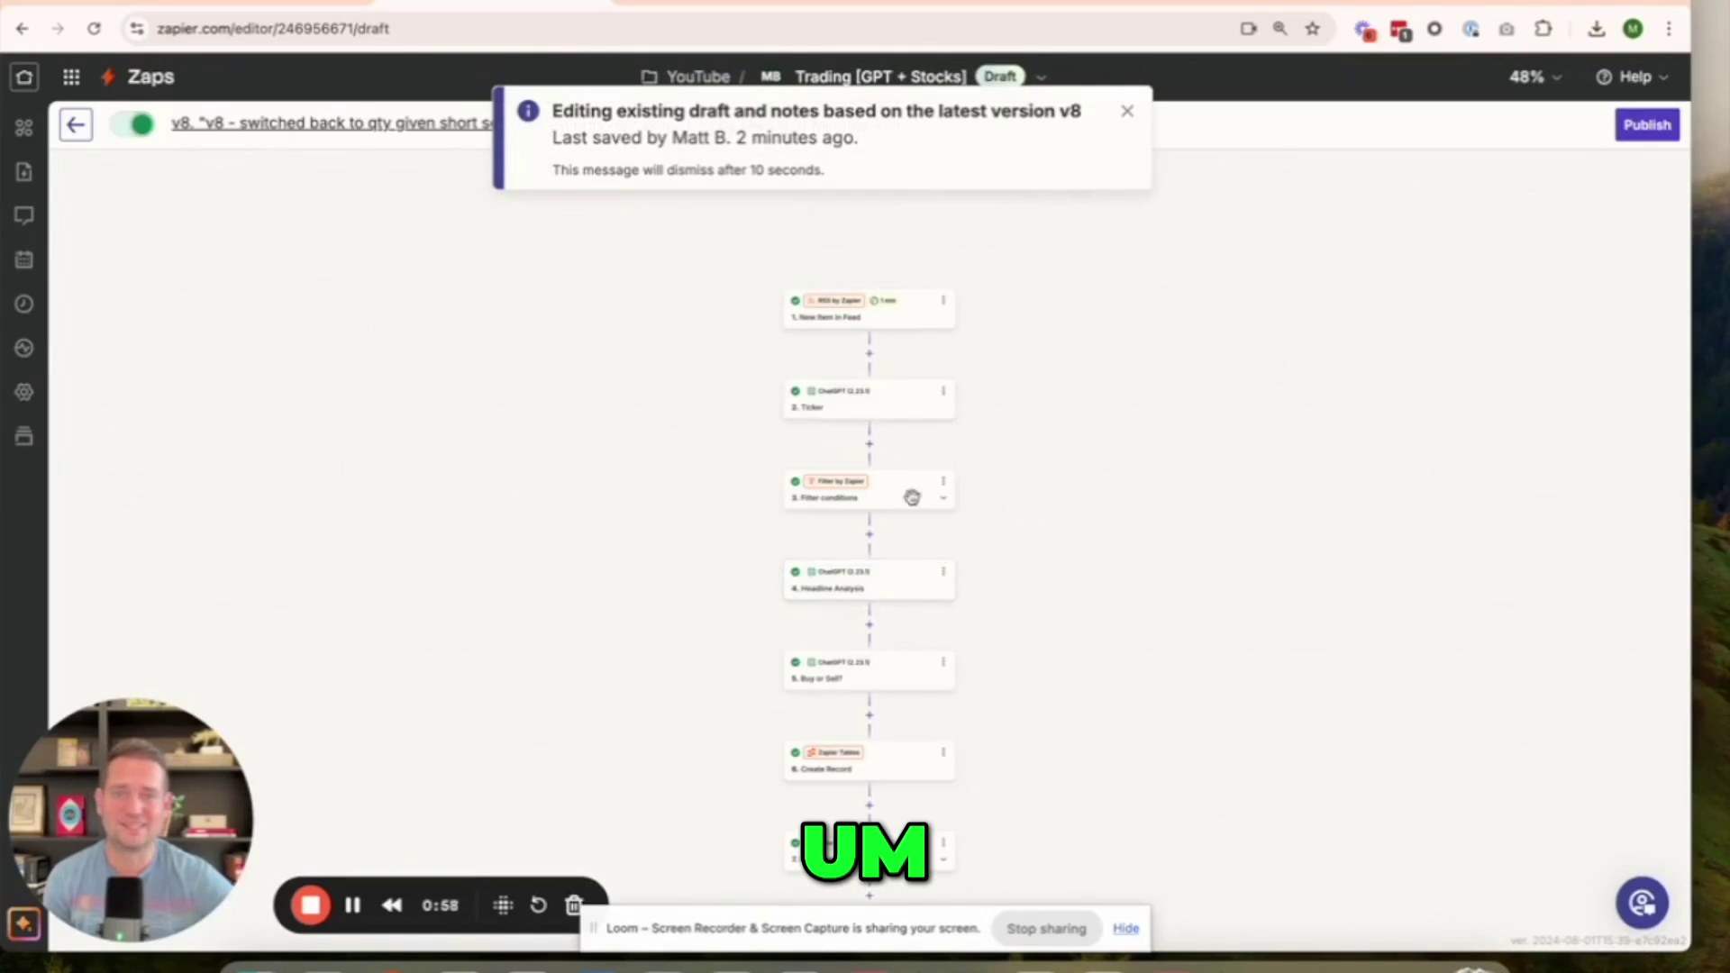
- Open the New Item in Feed step's trigger settings, dismissing the draft notice
{"action": "left_click", "coordinate": [883, 317]}
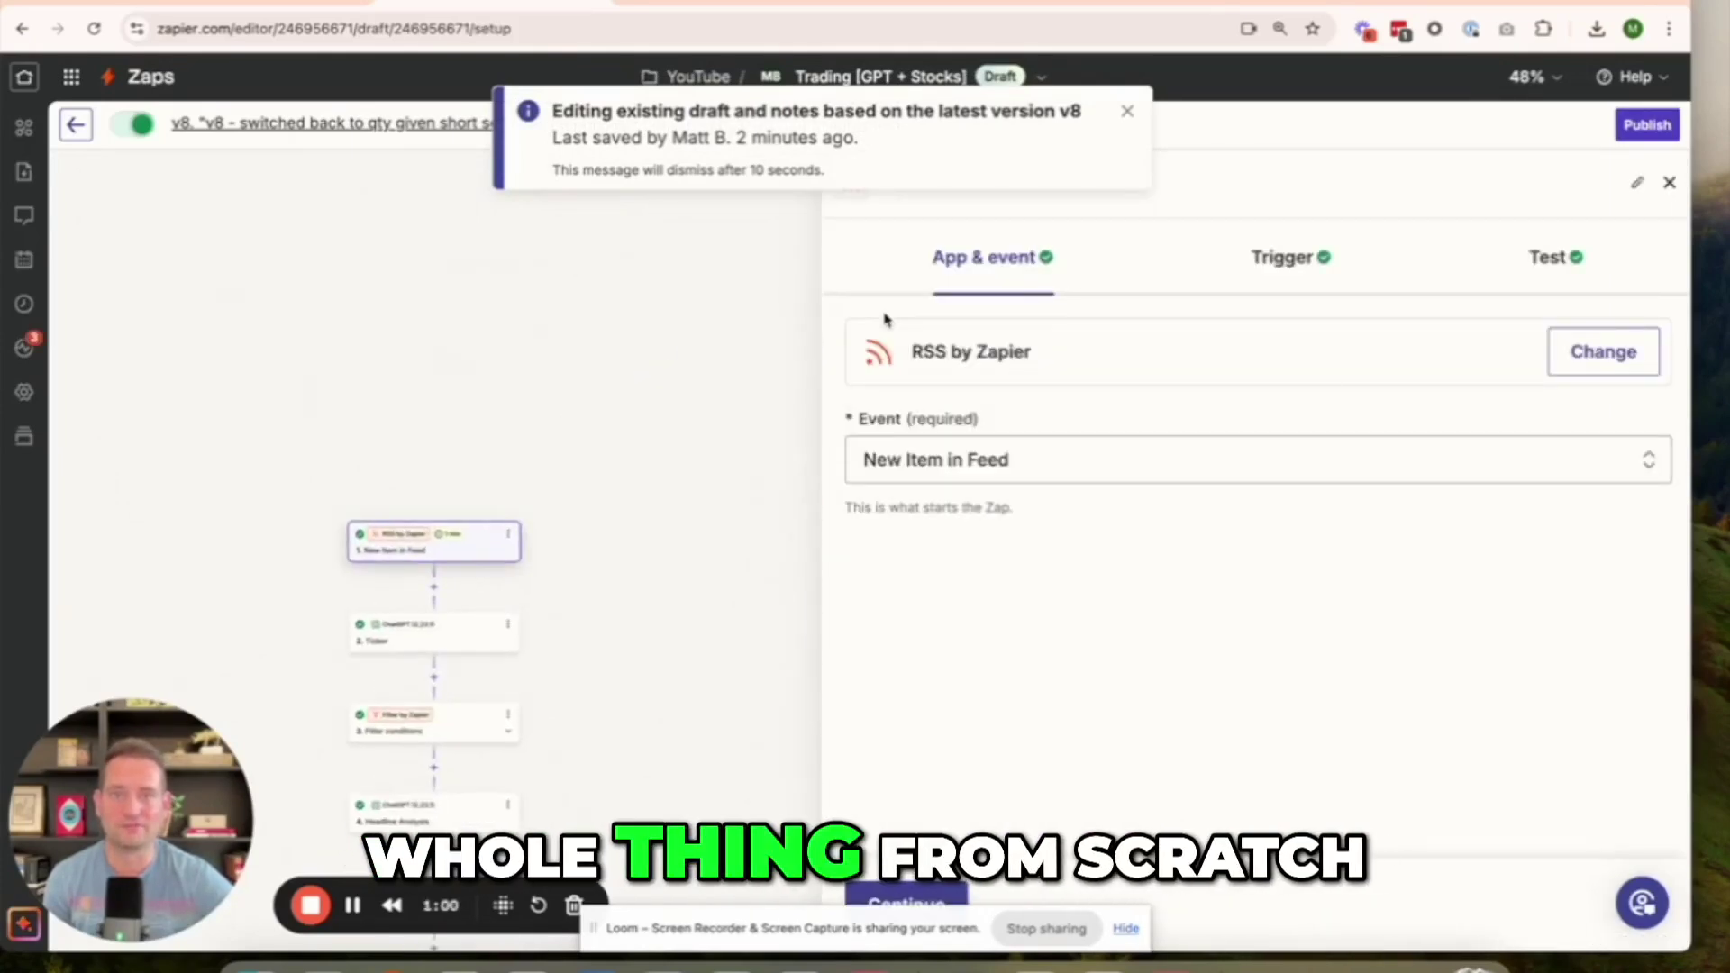
{"action": "left_click", "coordinate": [1126, 111]}
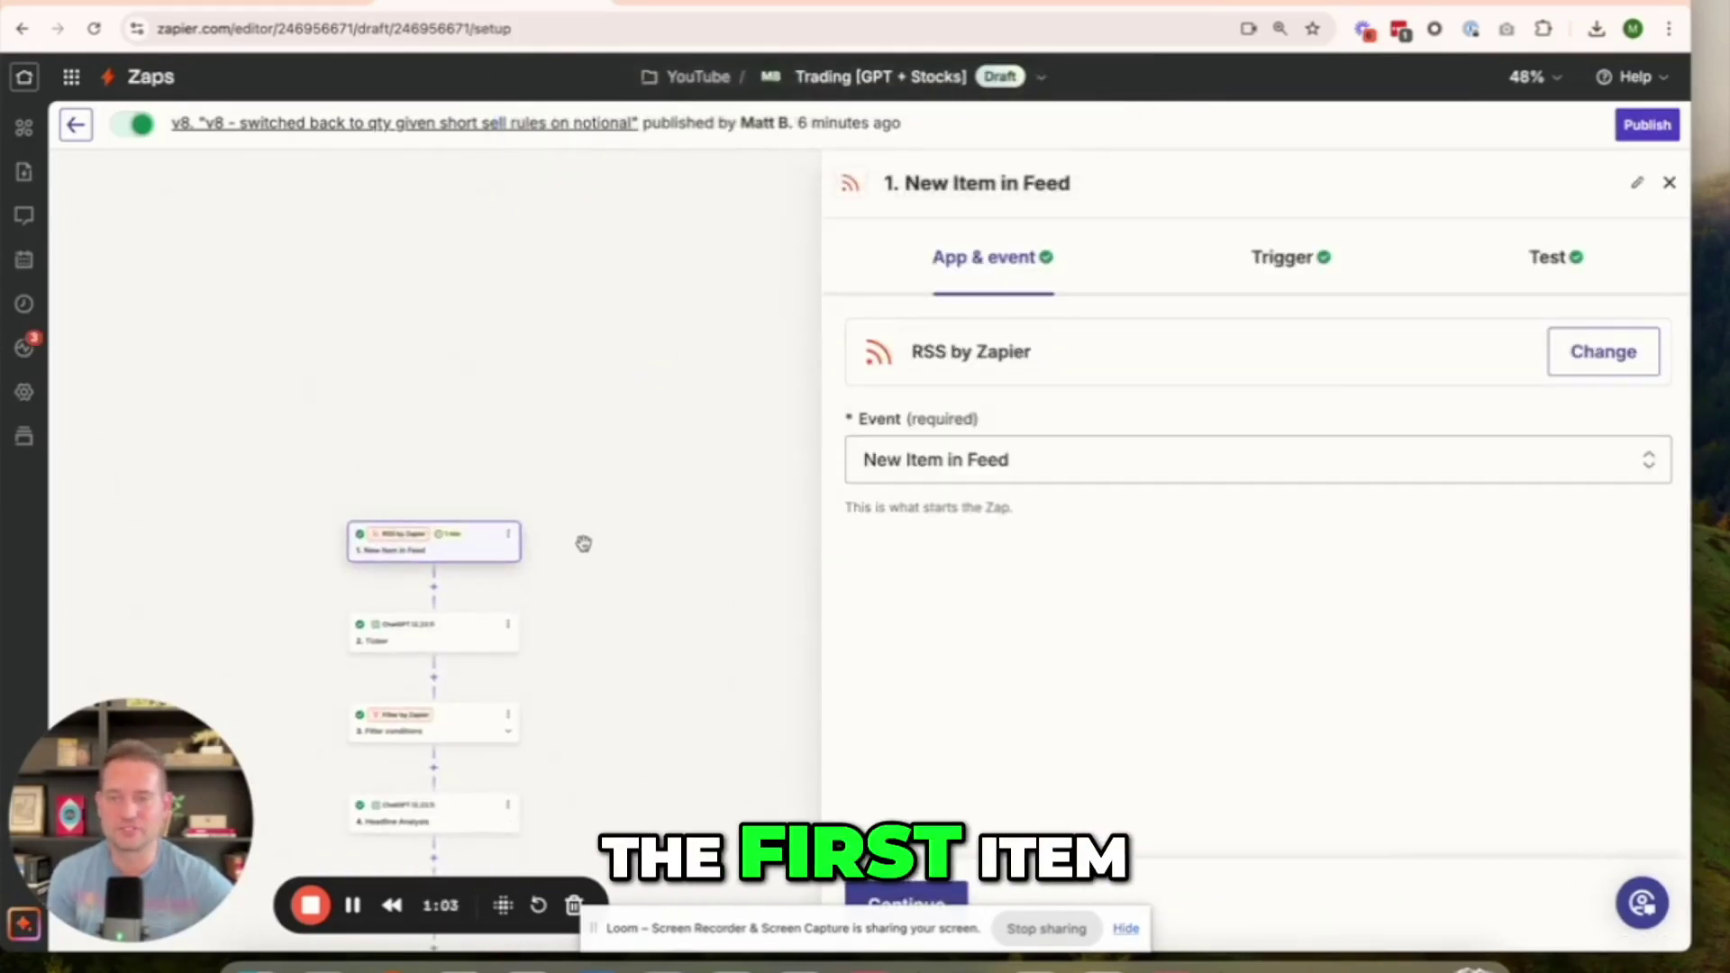
{"action": "left_click_drag", "start_coordinate": [584, 544], "coordinate": [598, 371]}
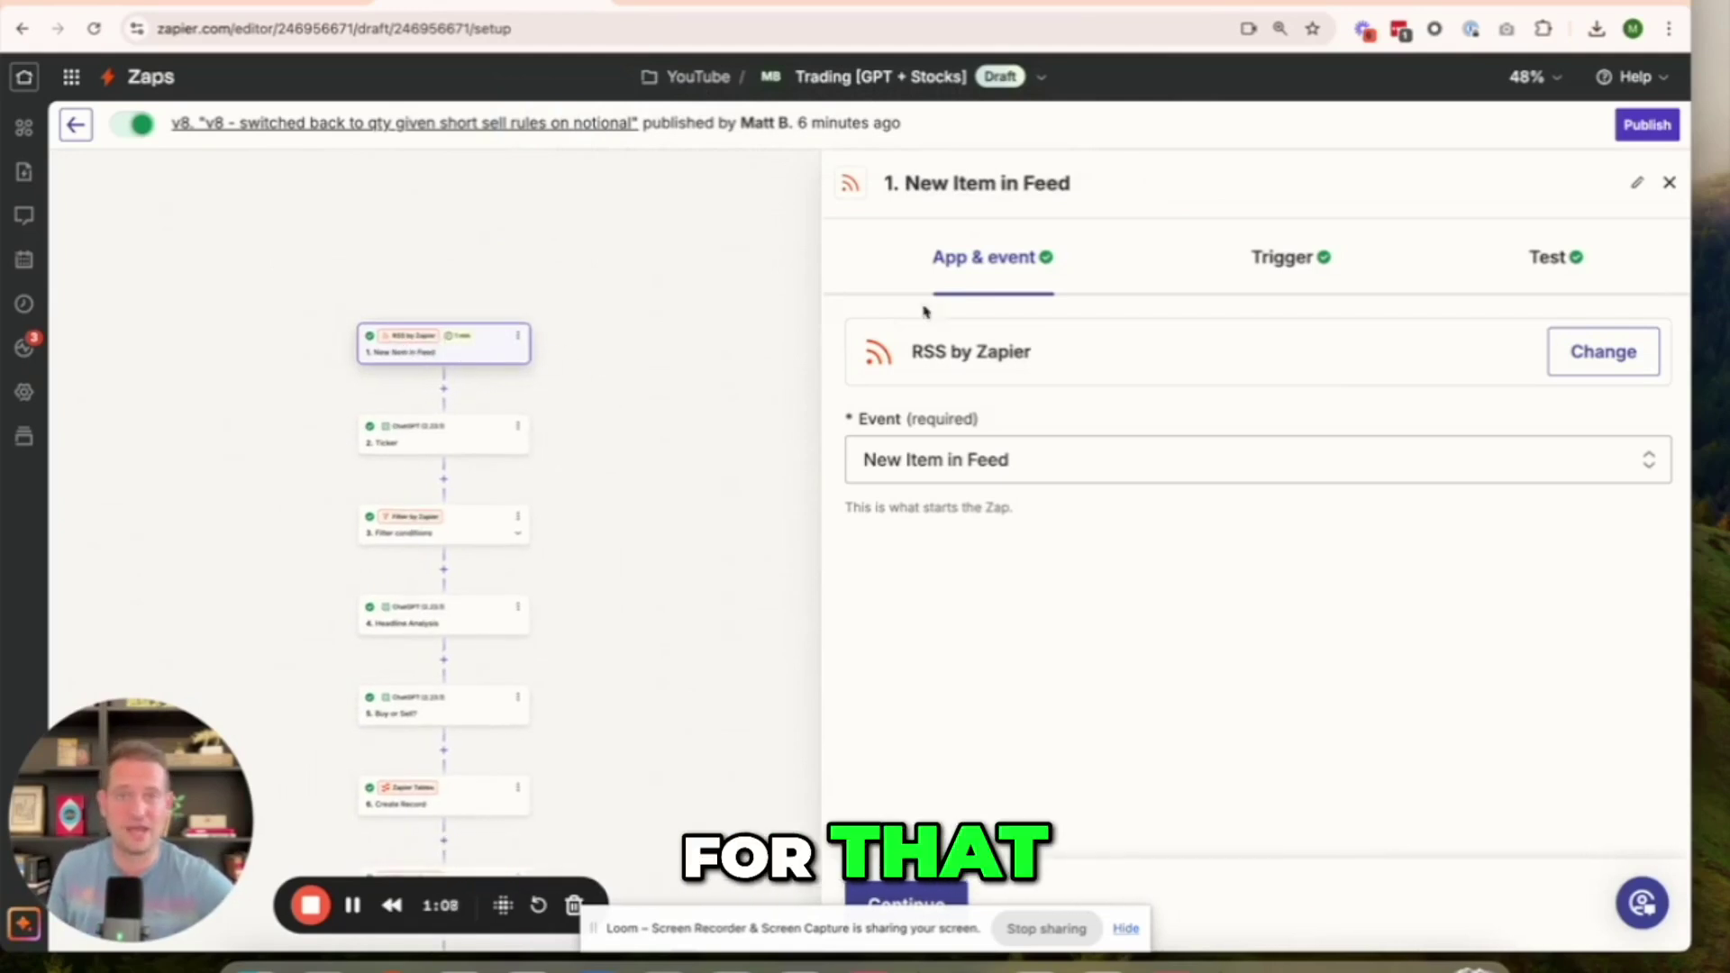
{"action": "left_click", "coordinate": [1291, 241]}
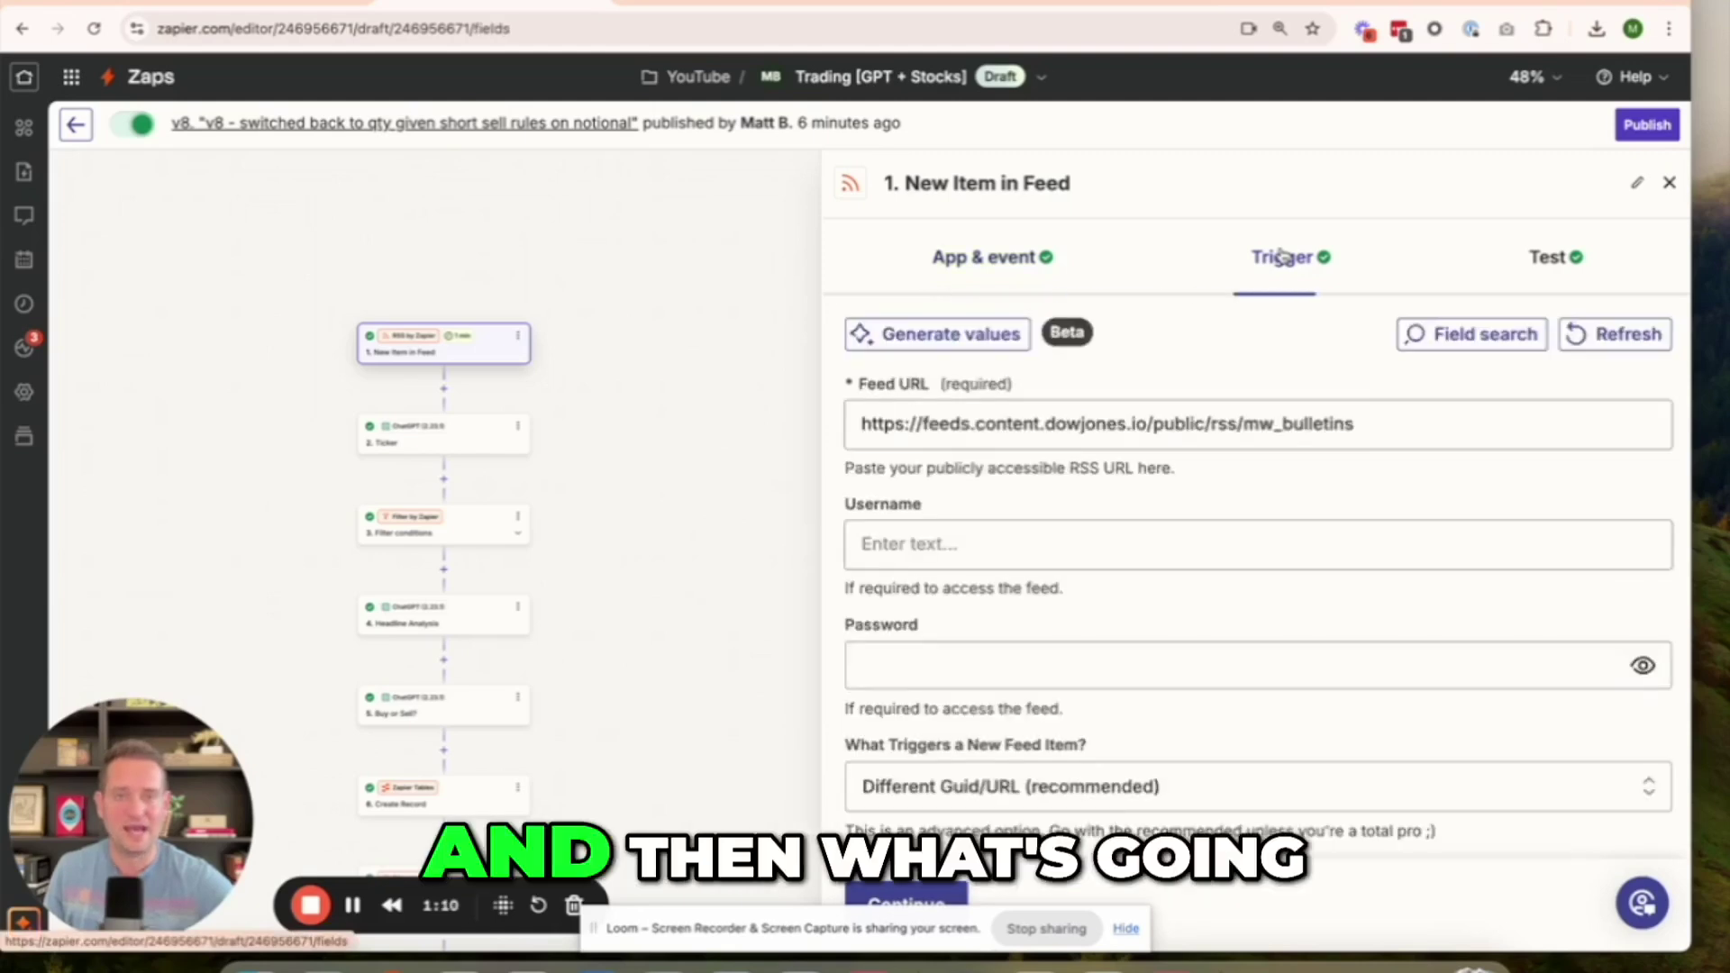
- Clear the Password field in the RSS feed trigger's settings
{"action": "left_click", "coordinate": [1027, 657]}
{"action": "key", "text": "ctrl+a"}
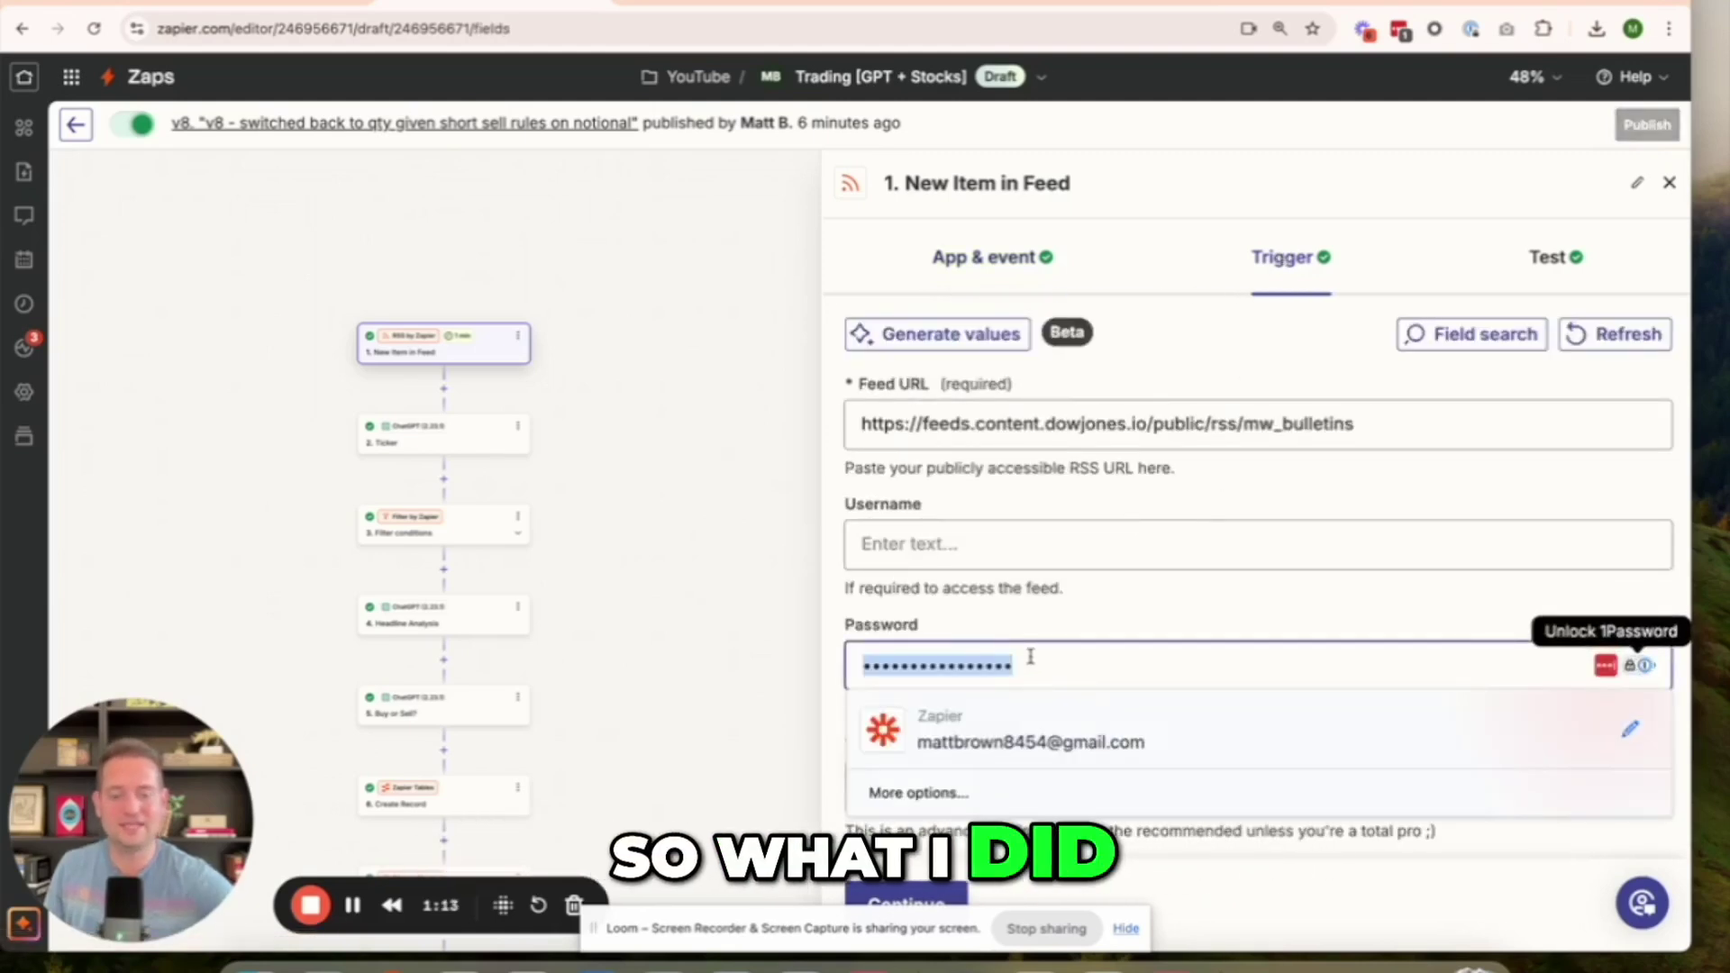
{"action": "key", "text": "BackSpace"}
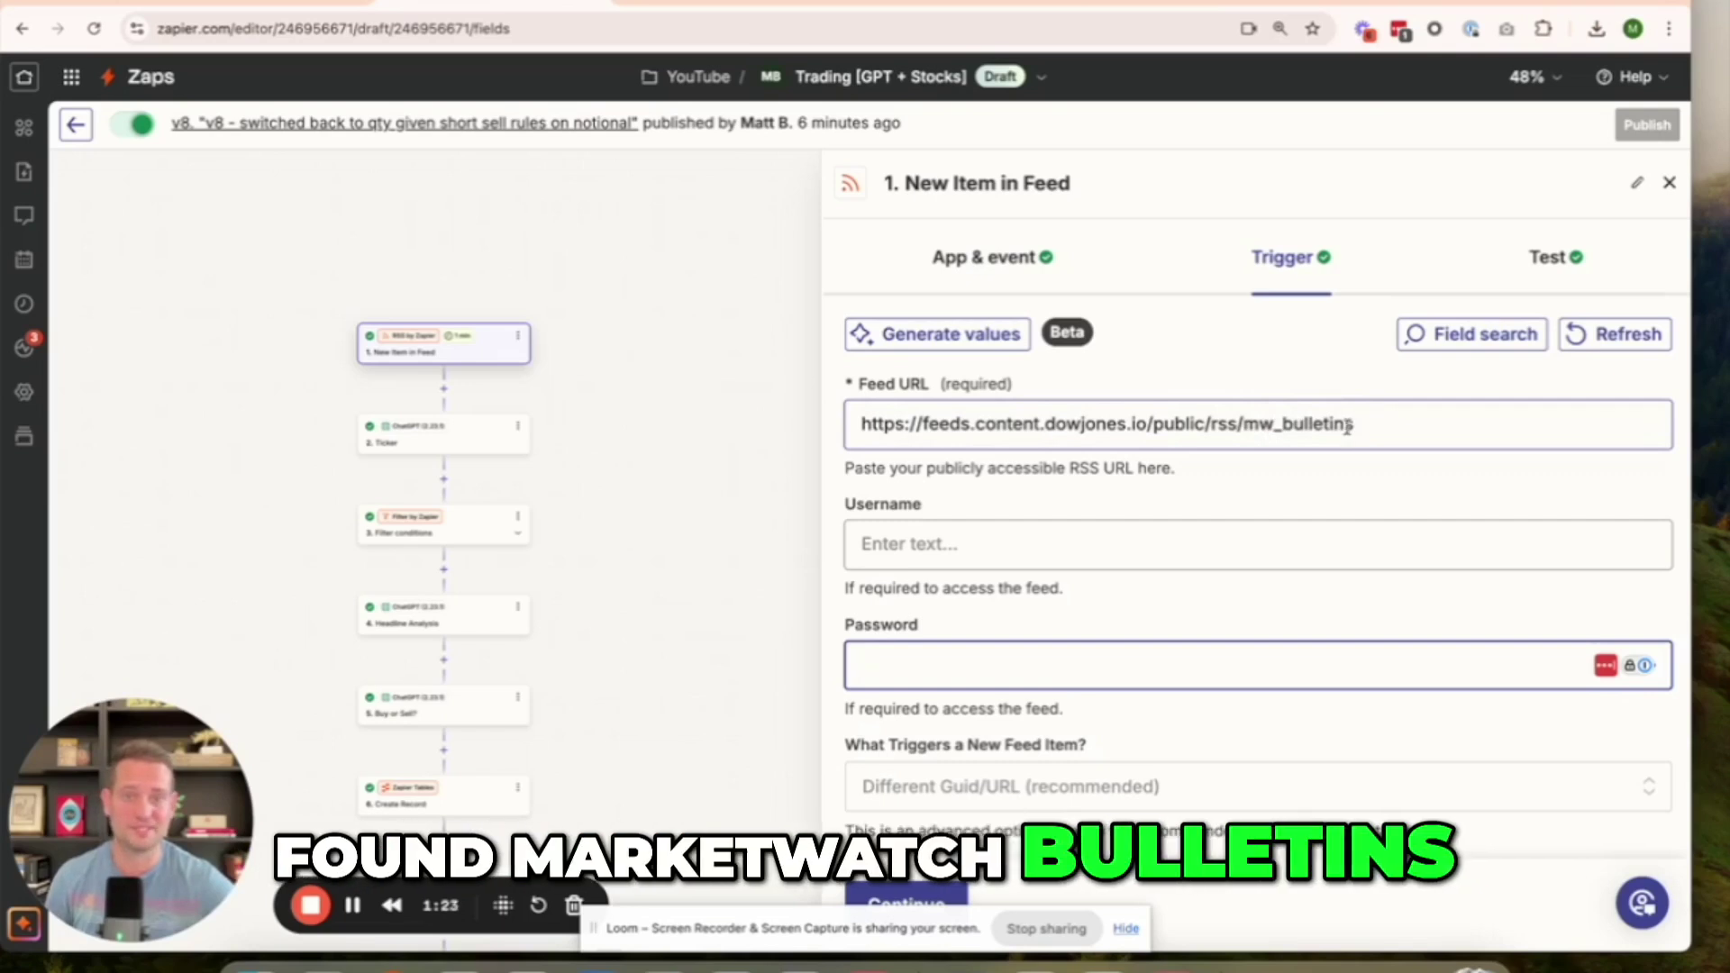
- Go to the RSS trigger's test and find new records from the feed
{"action": "scroll", "coordinate": [1424, 325], "scroll_direction": "down", "scroll_amount": 1}
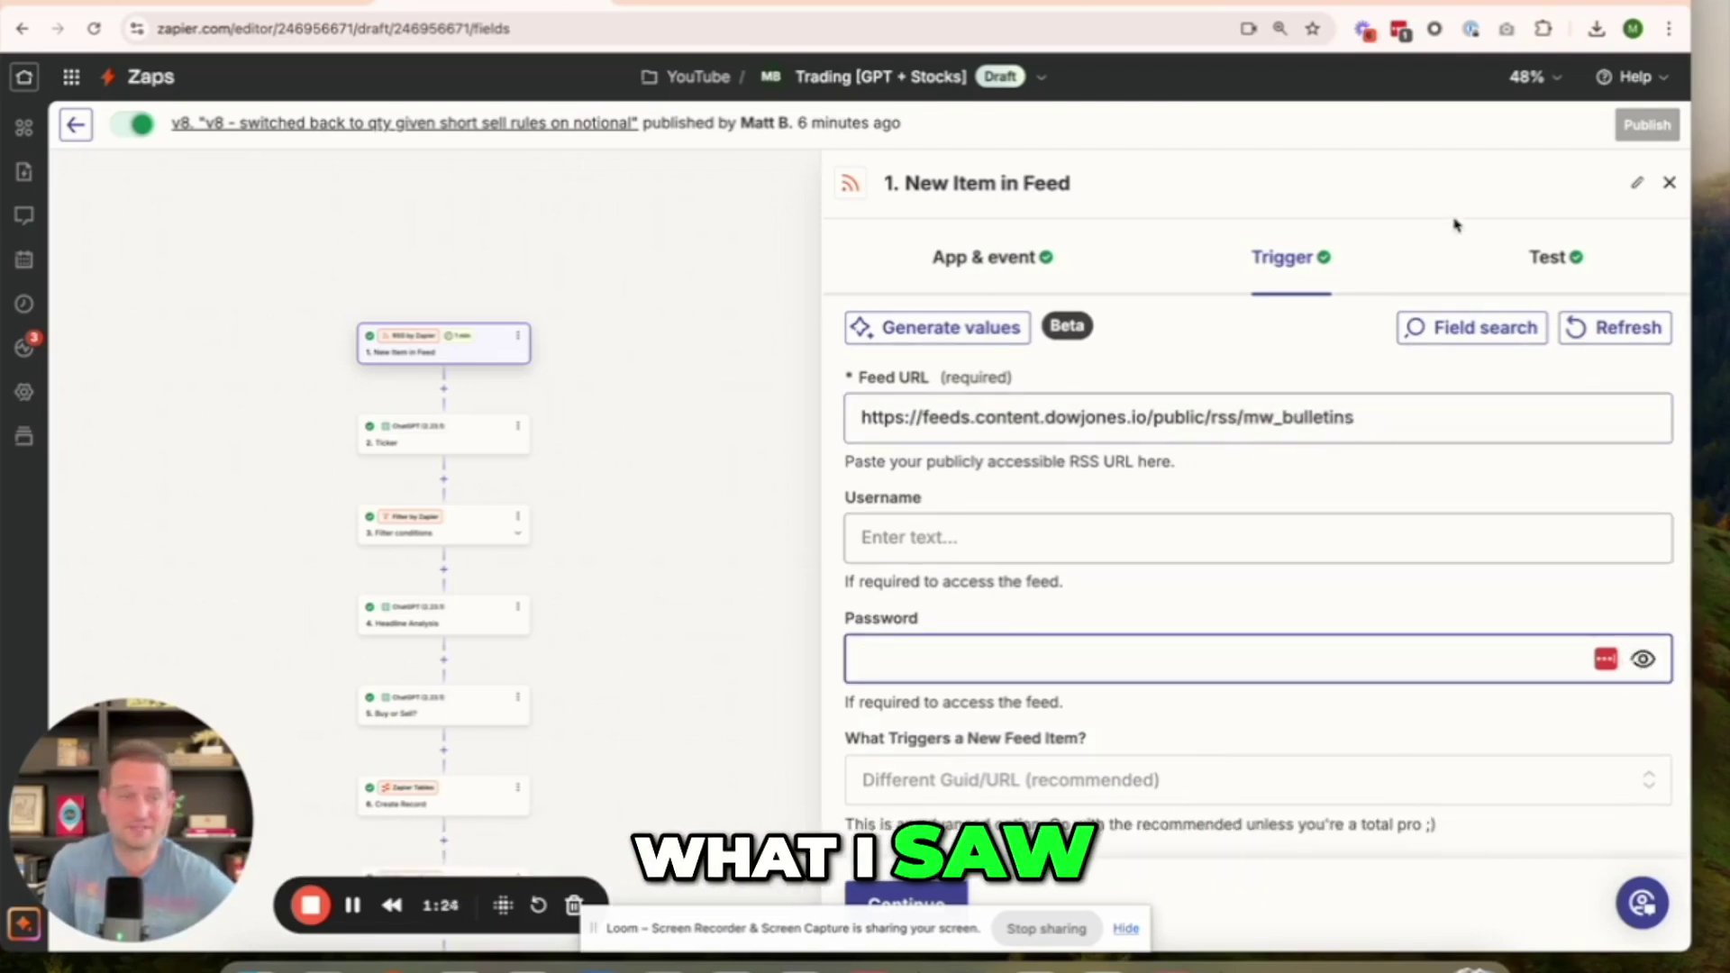
{"action": "left_click", "coordinate": [1549, 259]}
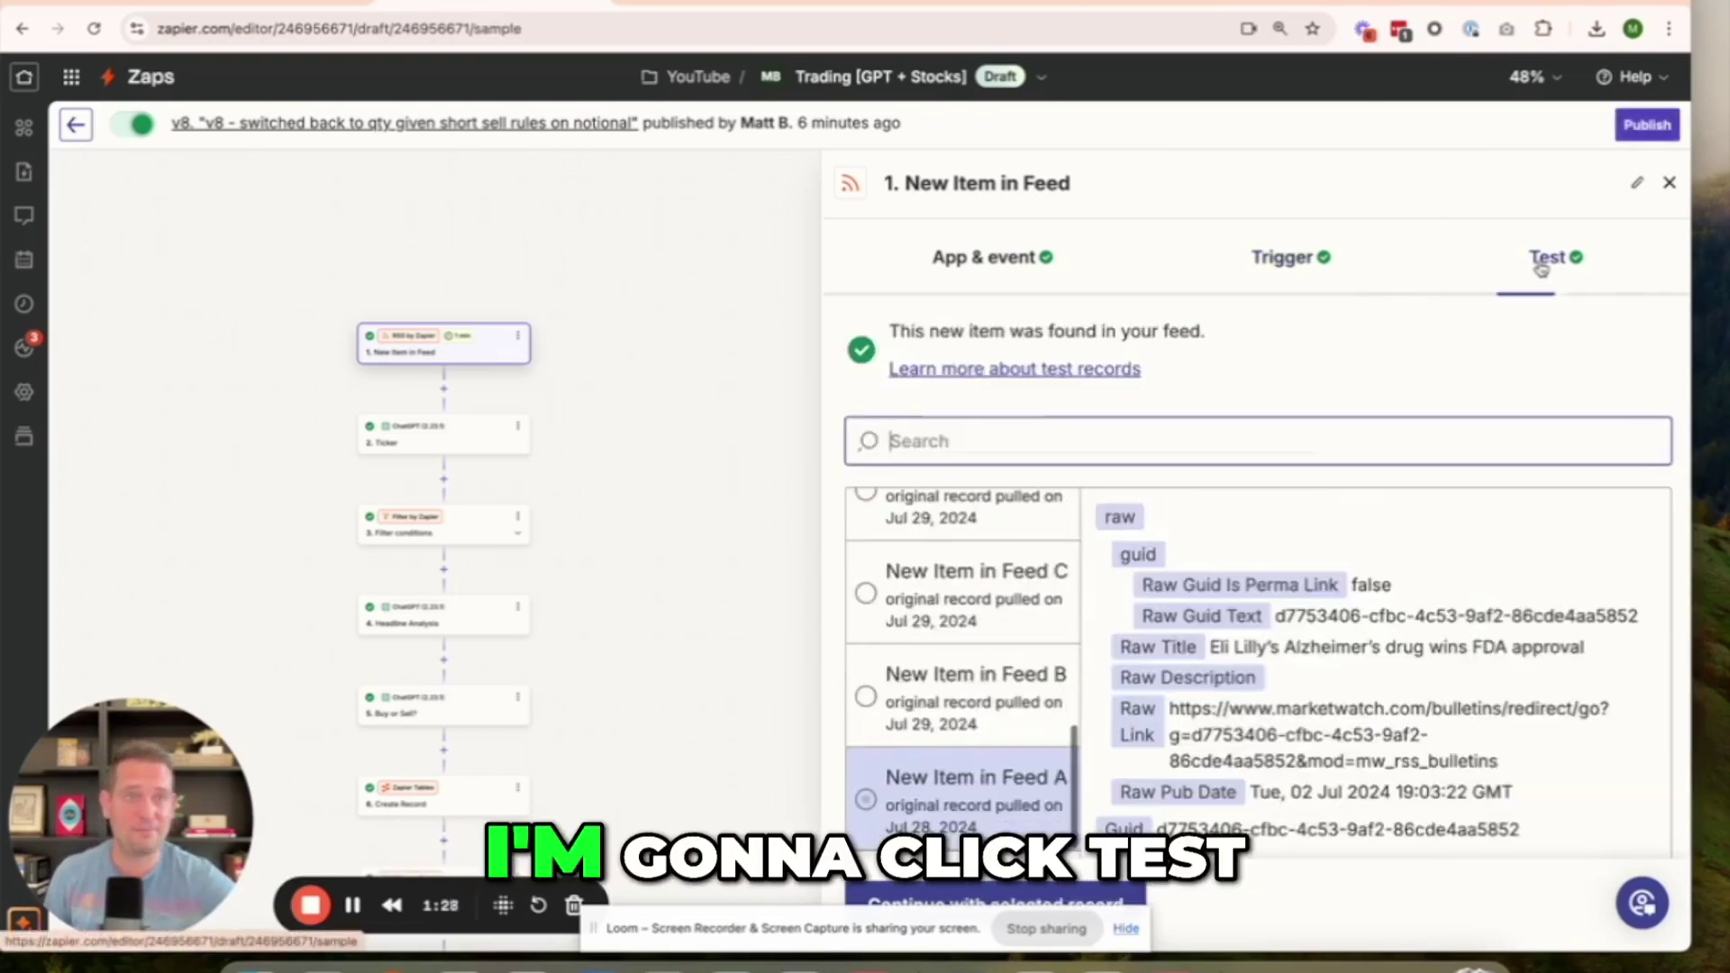
{"action": "scroll", "coordinate": [1037, 684], "scroll_direction": "down", "scroll_amount": 1}
{"action": "left_click", "coordinate": [984, 781]}
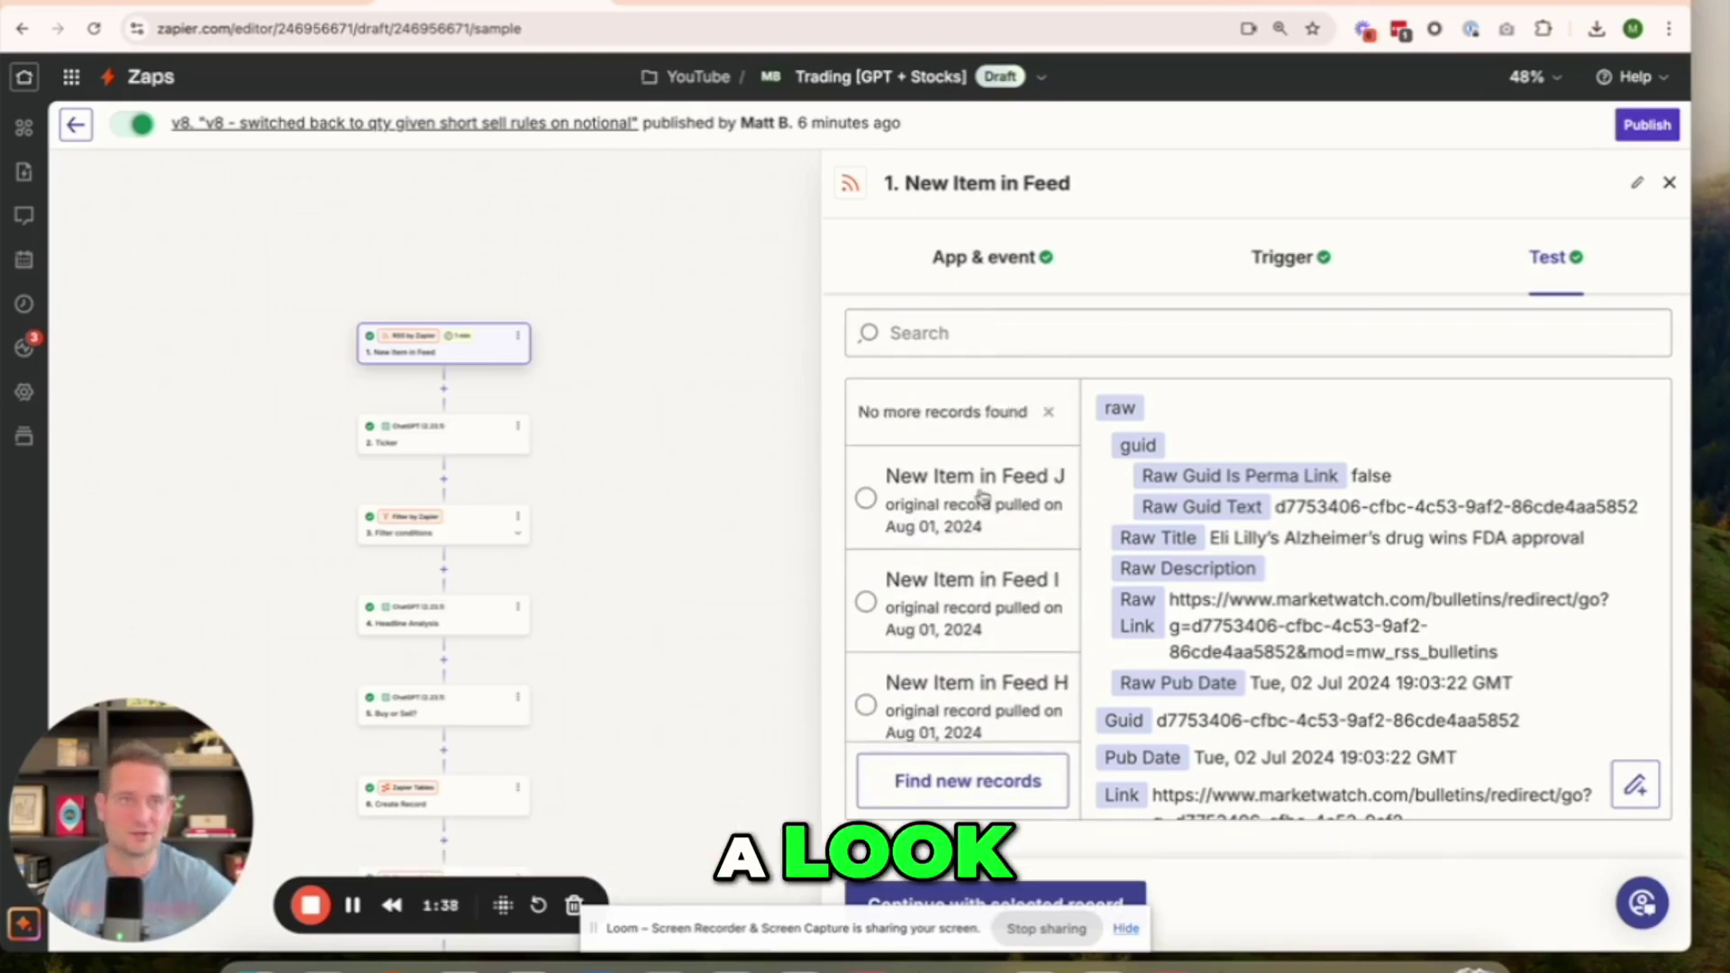
- Compare the two newest feed records and select New Item in Feed I, with the Moderna headline, as the test record
{"action": "left_click", "coordinate": [982, 495]}
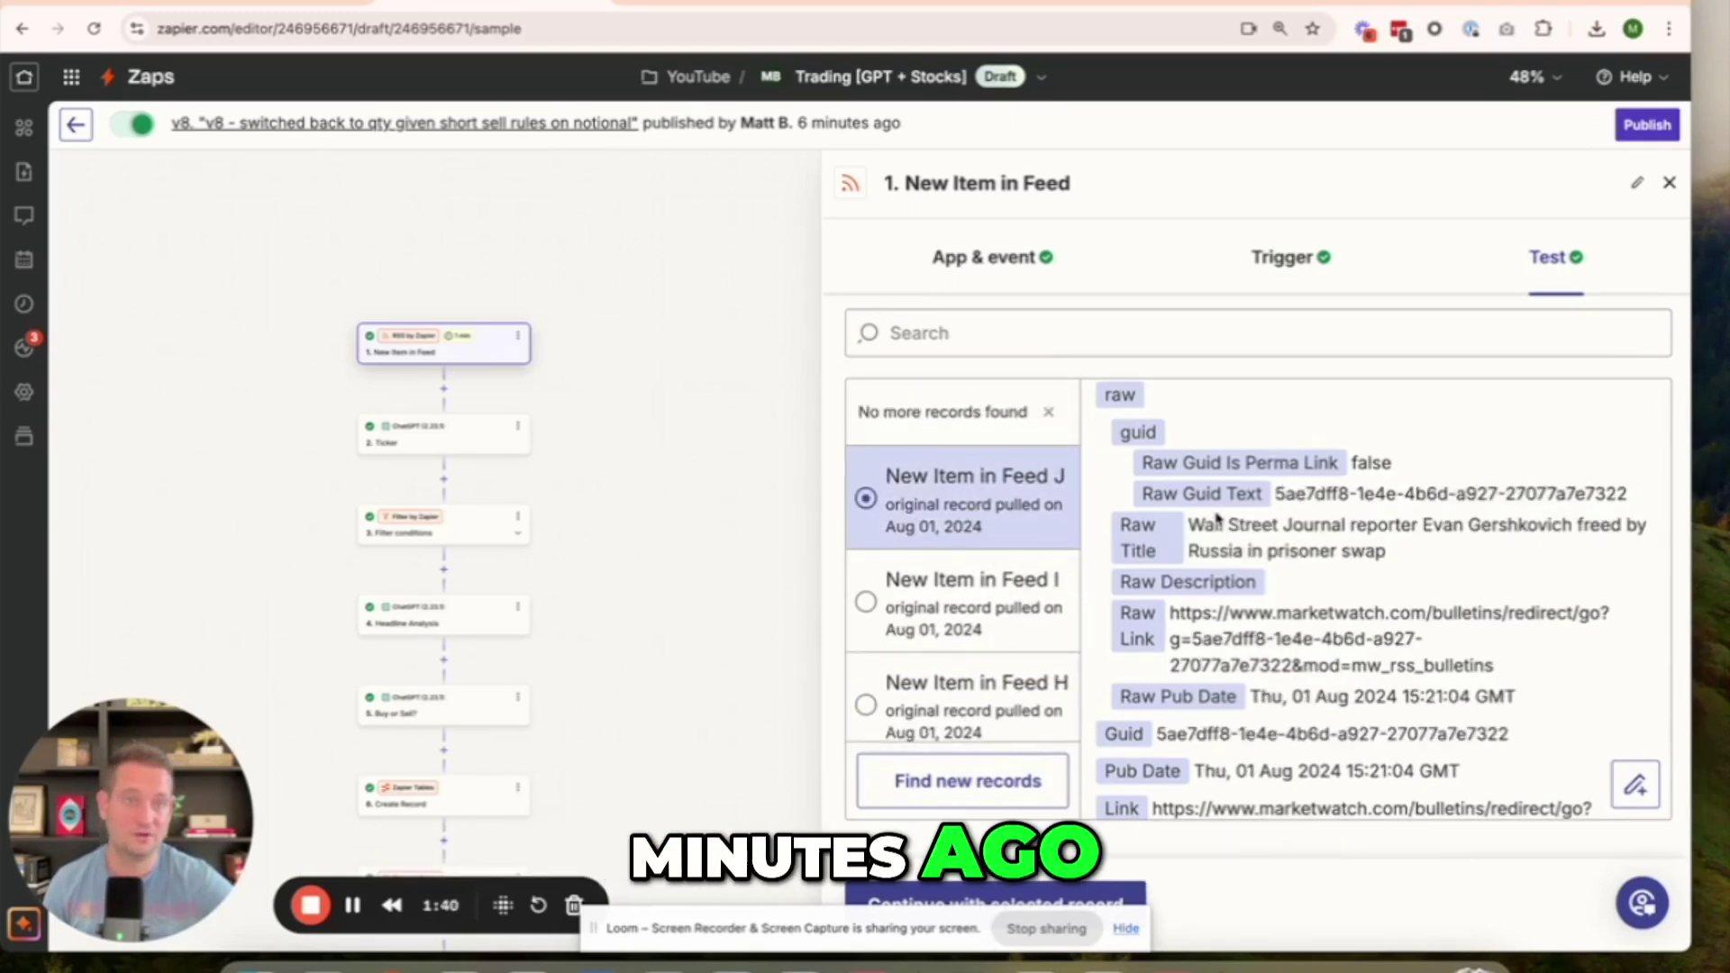
{"action": "left_click", "coordinate": [946, 607]}
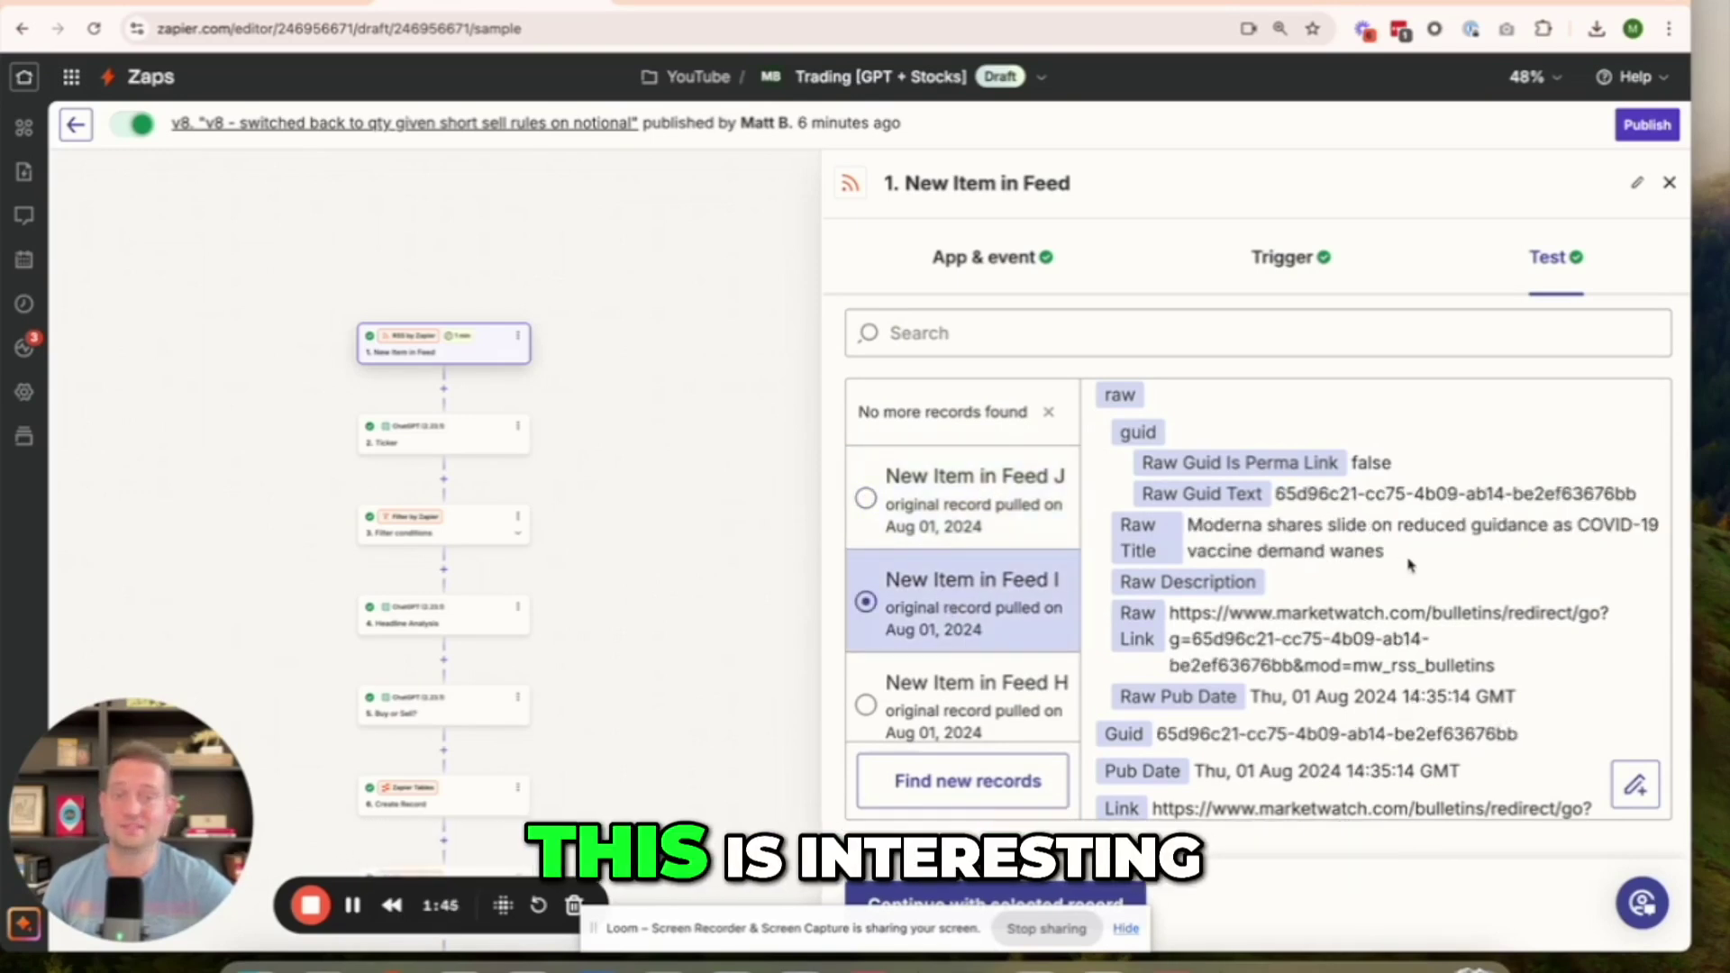
{"action": "scroll", "coordinate": [1219, 687], "scroll_direction": "down", "scroll_amount": 2}
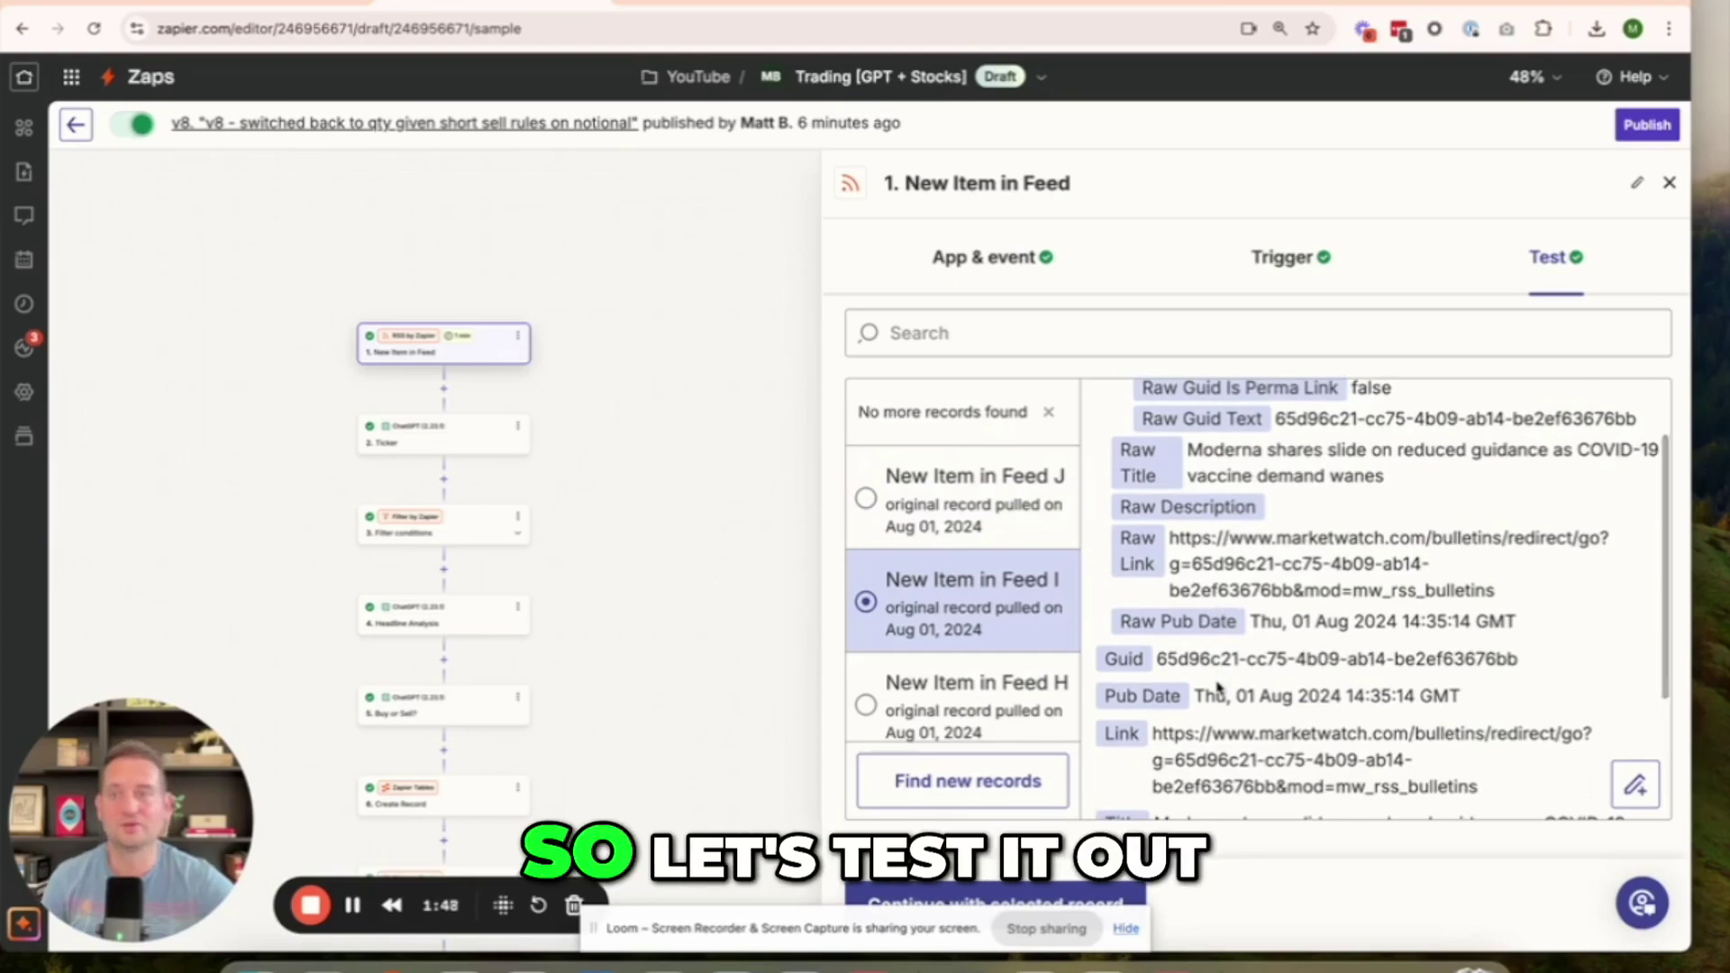
{"action": "left_click", "coordinate": [1126, 929]}
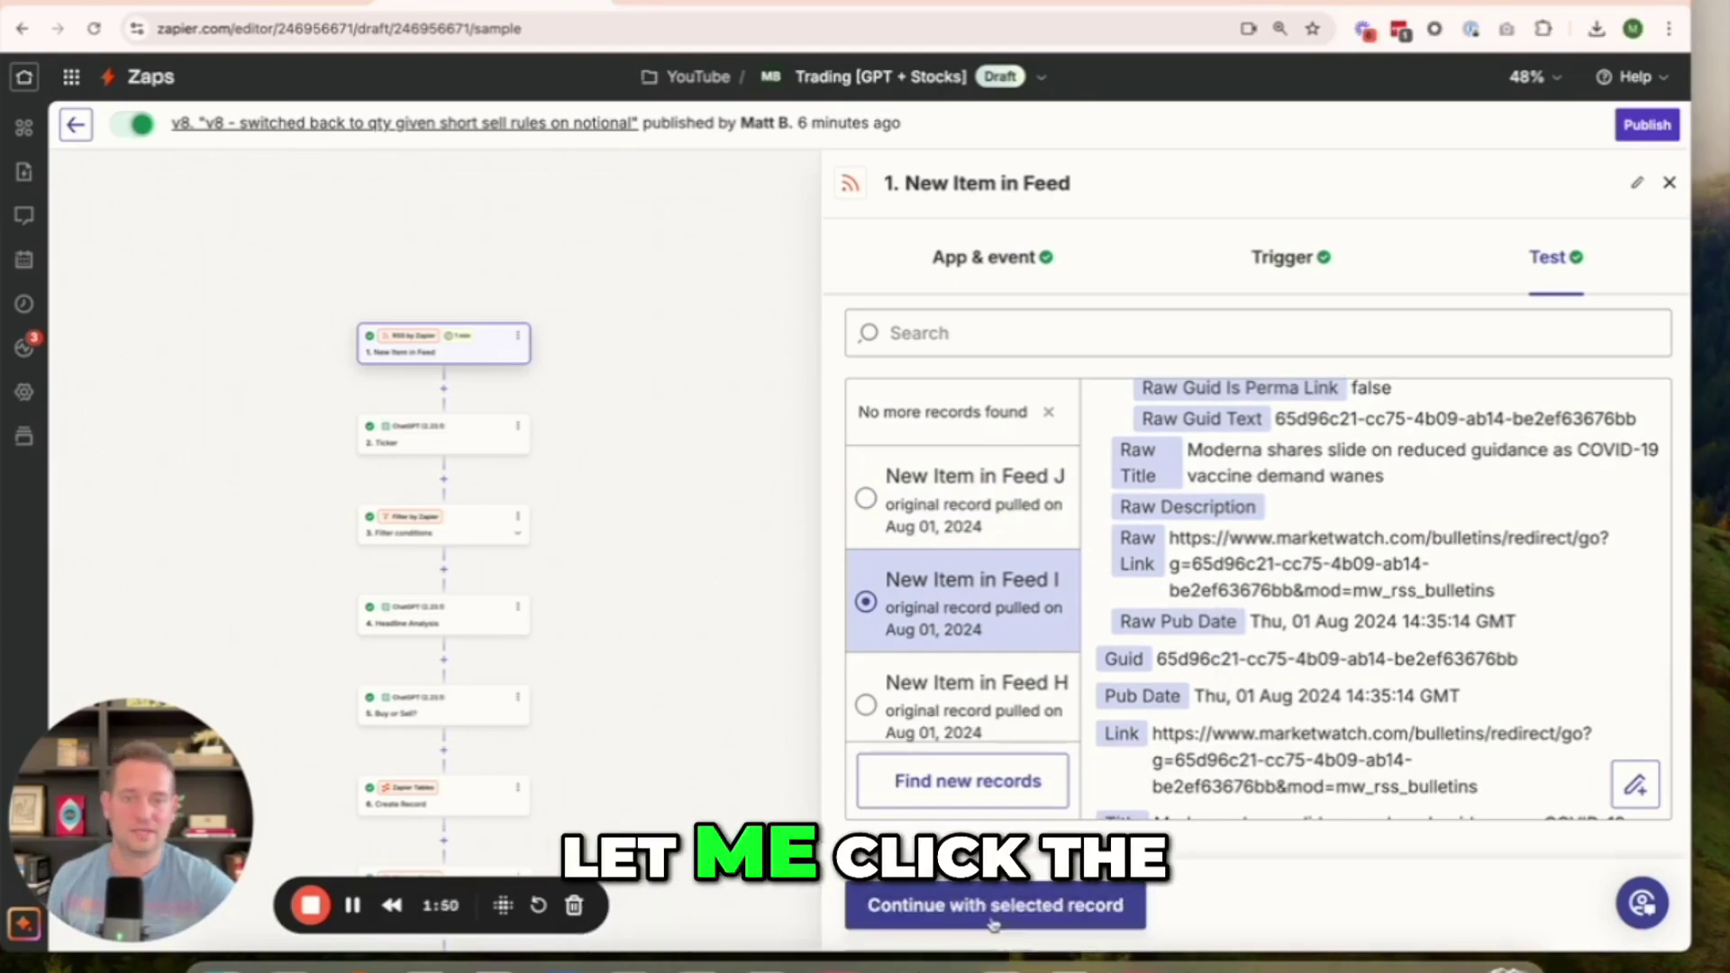
- Continue with the selected record to the Ticker step and retest that step
{"action": "left_click", "coordinate": [975, 906]}
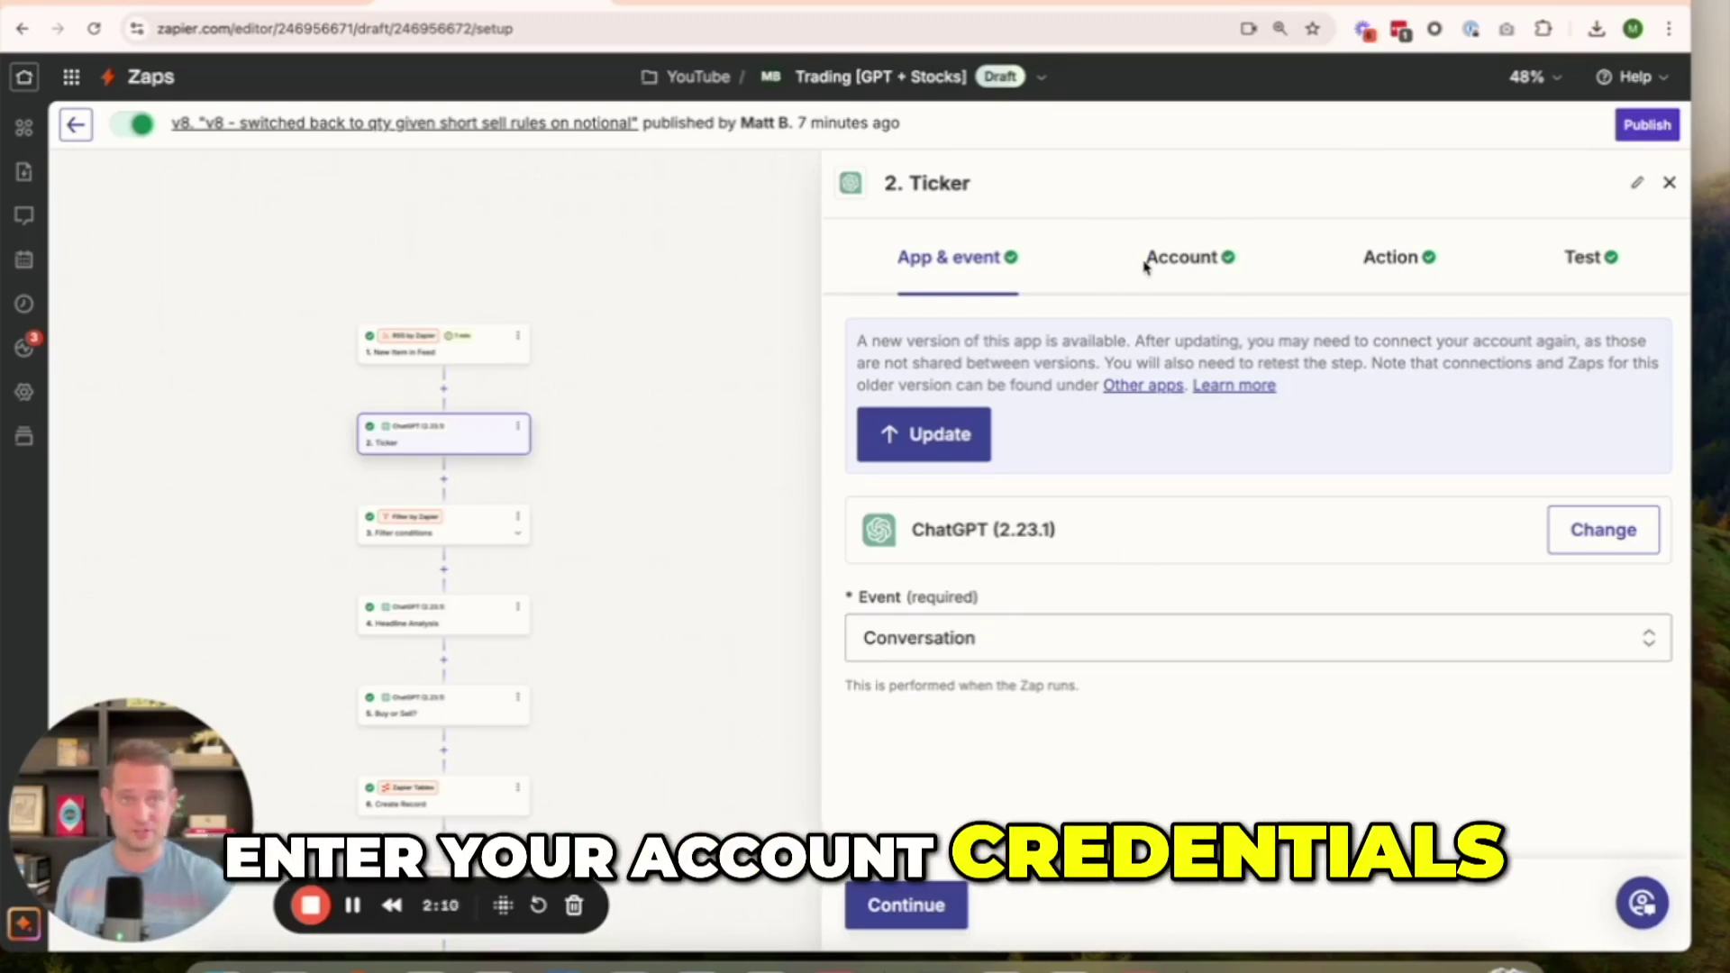
{"action": "left_click", "coordinate": [1586, 259]}
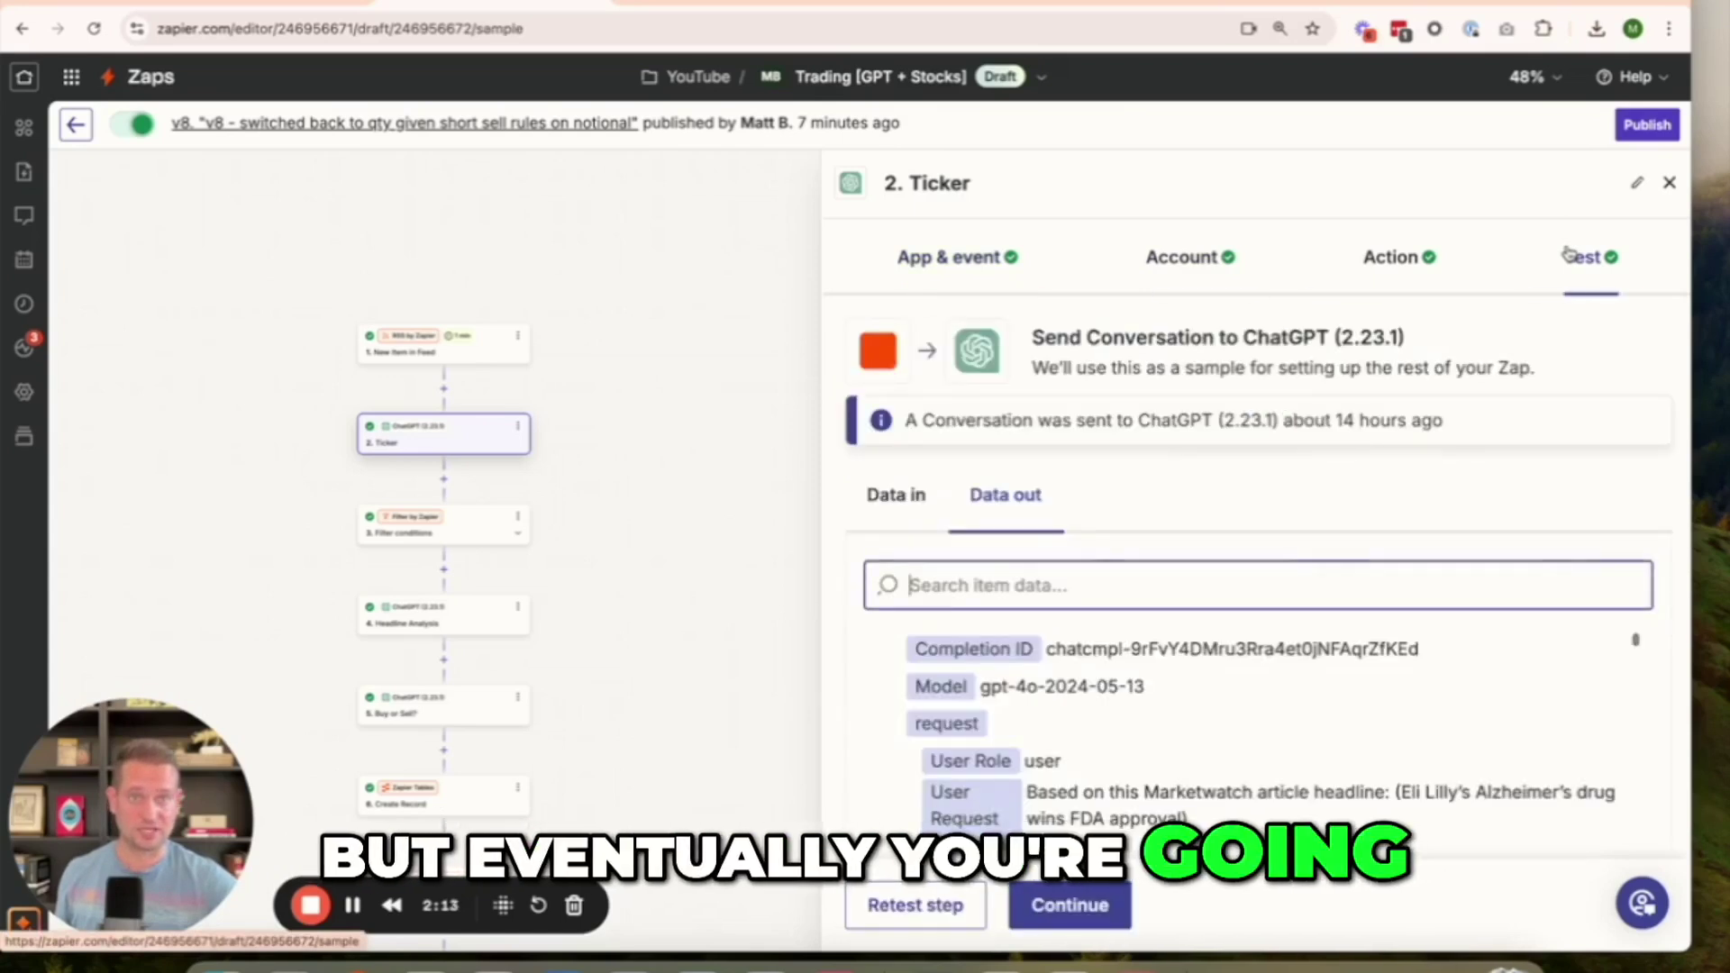
{"action": "left_click", "coordinate": [919, 905]}
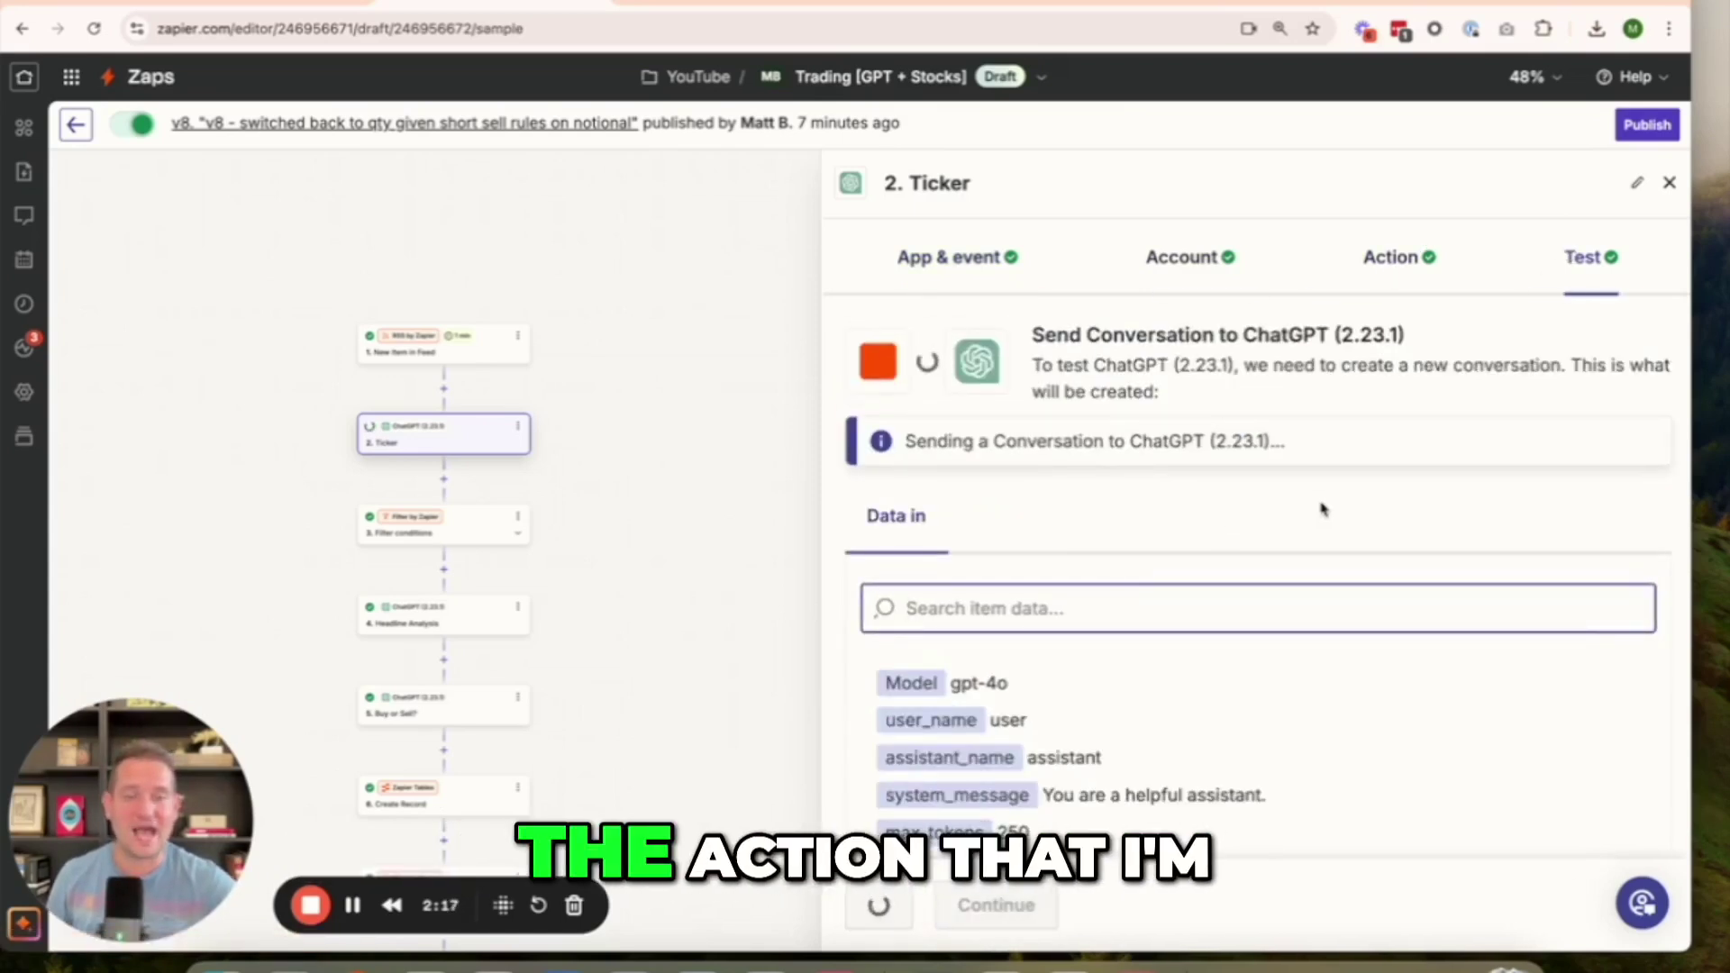
- Review the Ticker action's User Message prompt, including the mapped feed title and the instructions for the ticker or 'NaN' reply
{"action": "left_click", "coordinate": [1393, 264]}
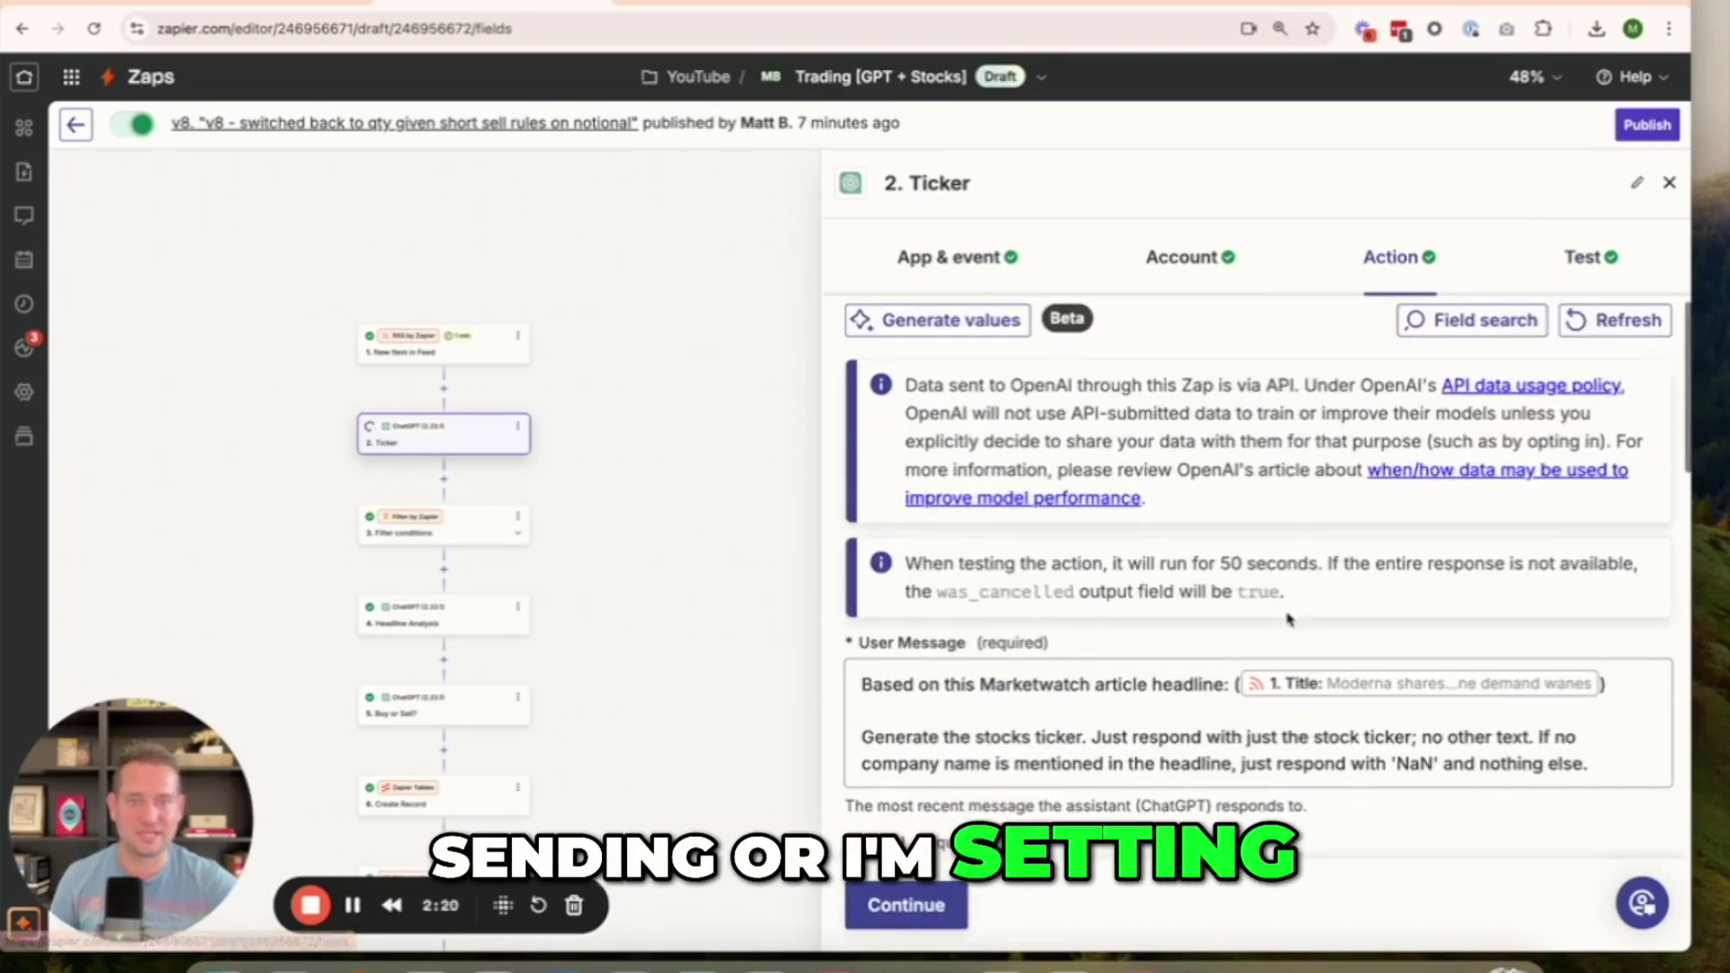
{"action": "scroll", "coordinate": [1286, 612], "scroll_direction": "down", "scroll_amount": 2}
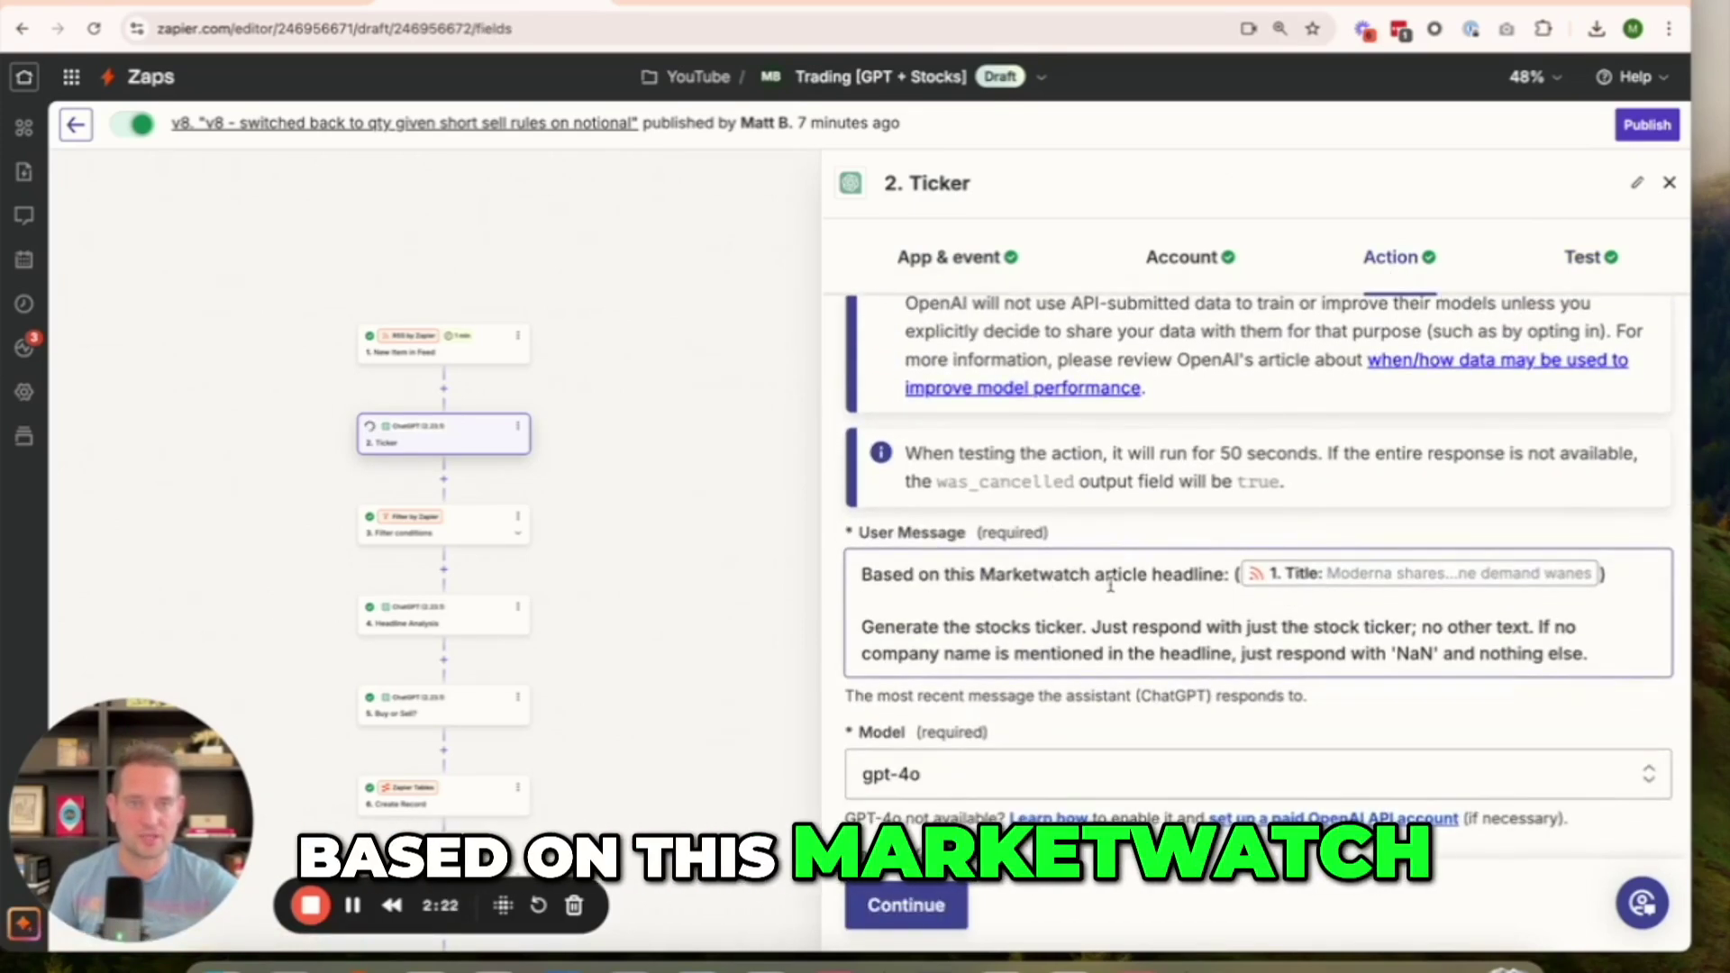
{"action": "left_click", "coordinate": [1498, 579]}
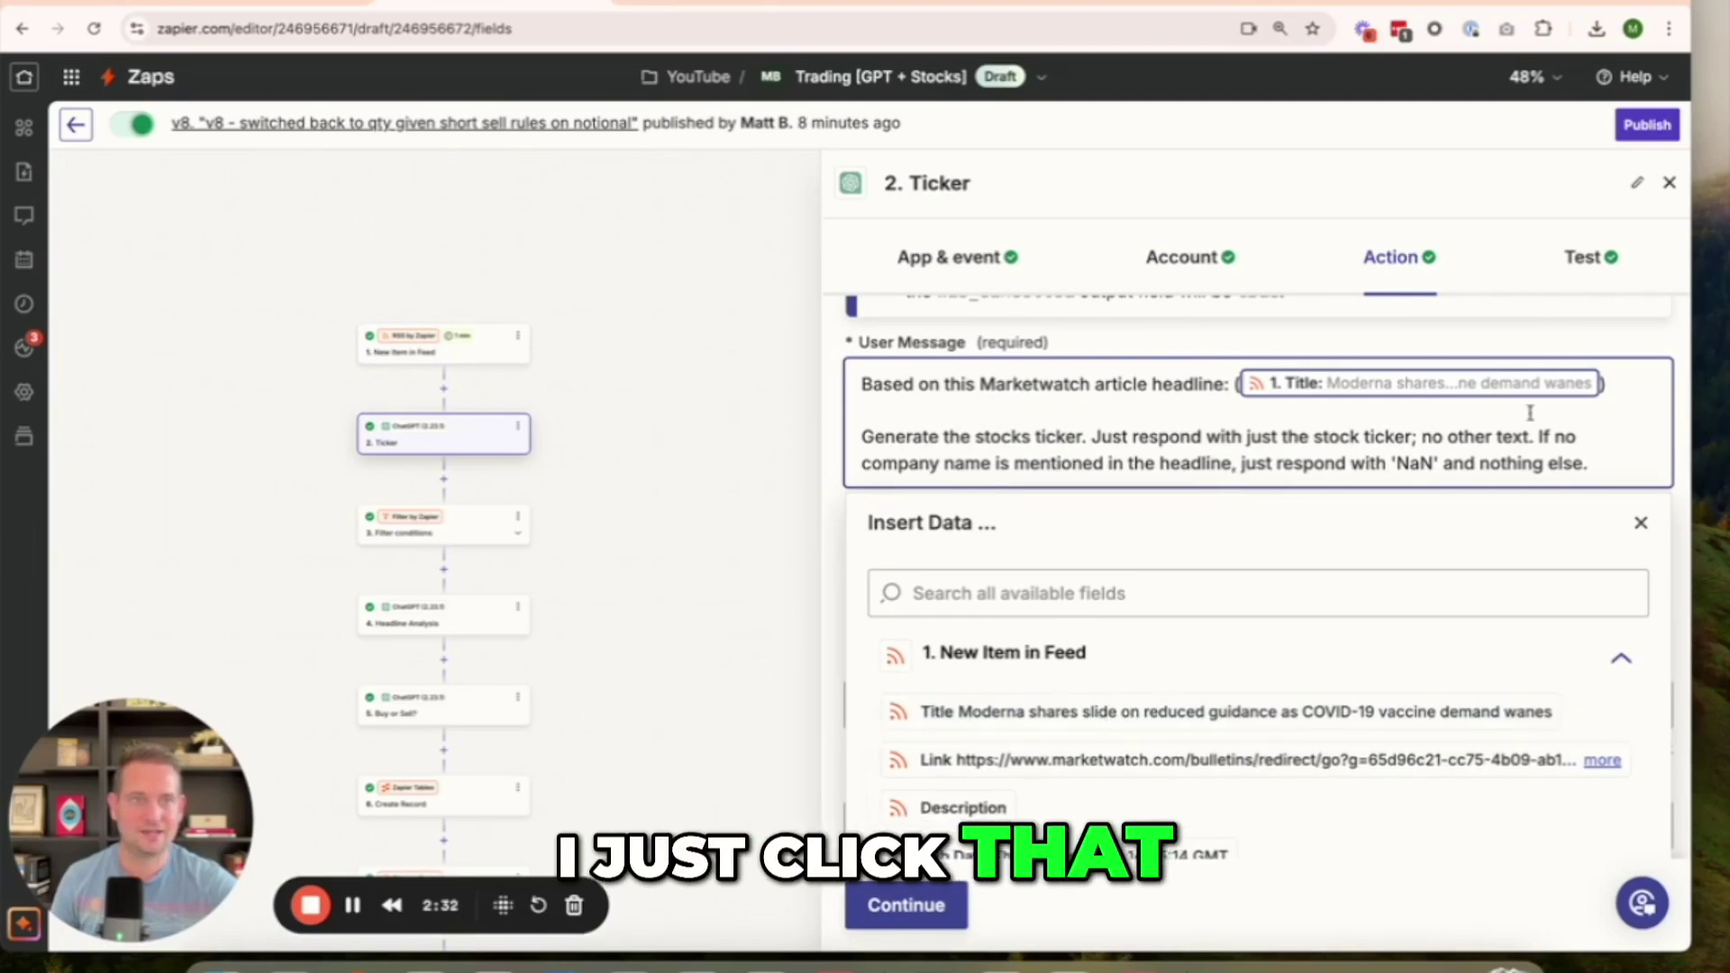
{"action": "scroll", "coordinate": [965, 438], "scroll_direction": "down", "scroll_amount": 1}
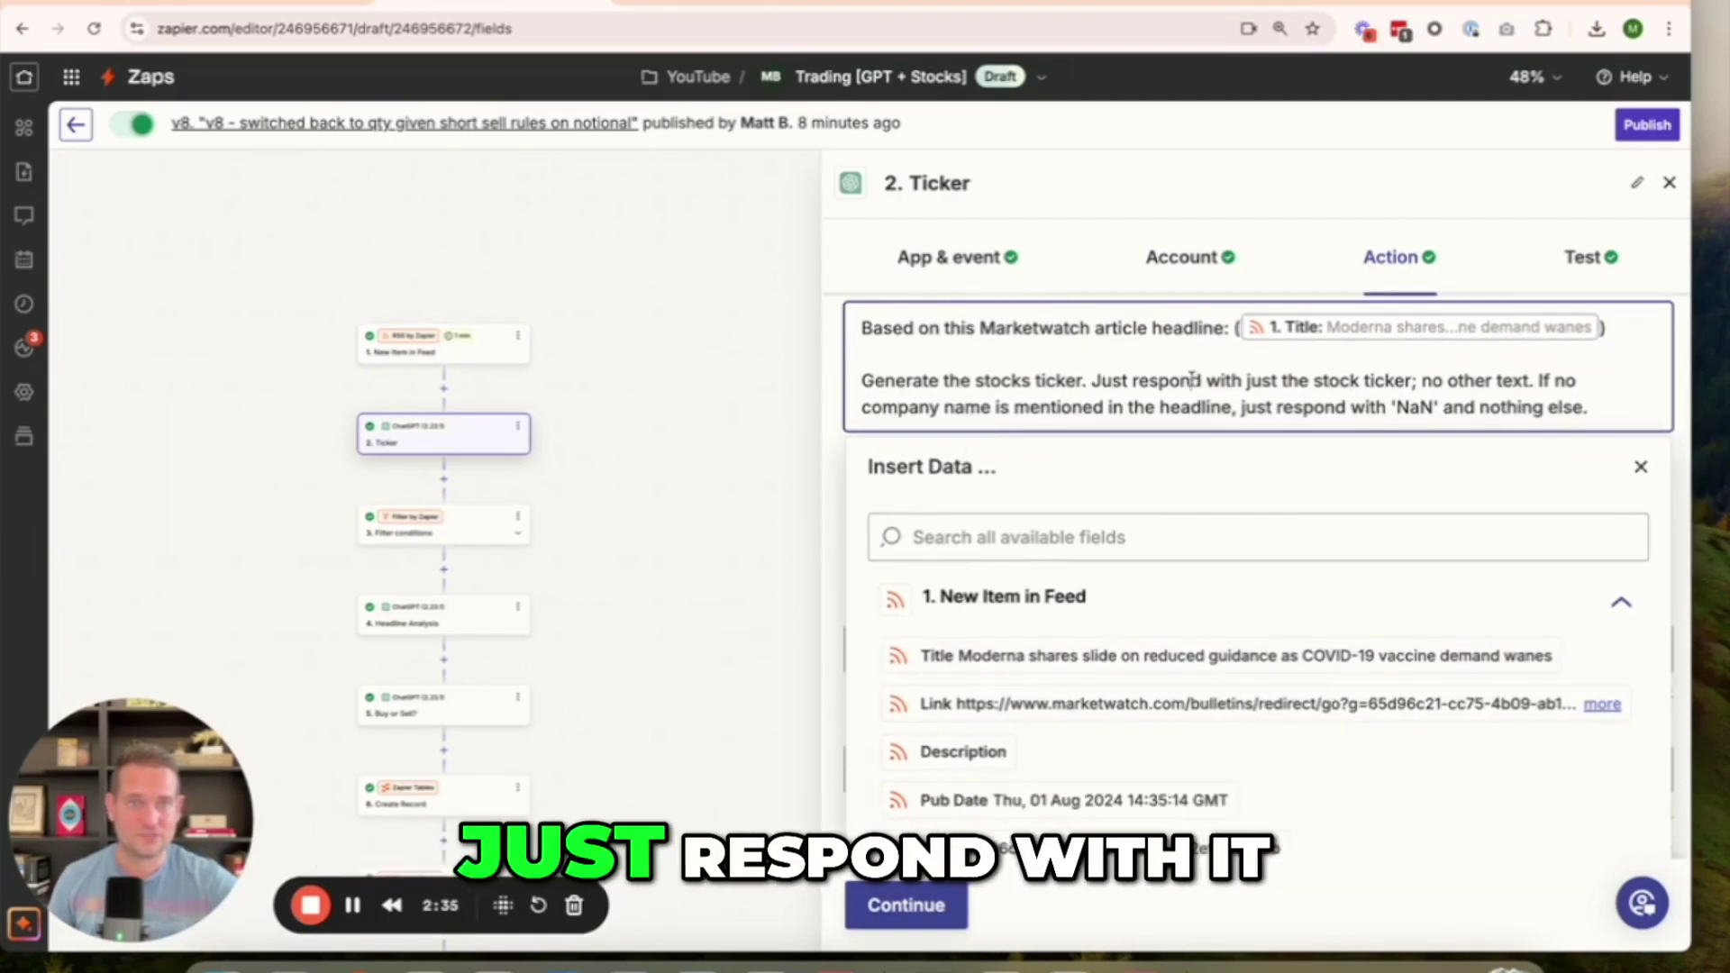
{"action": "left_click_drag", "start_coordinate": [1191, 382], "coordinate": [1419, 414]}
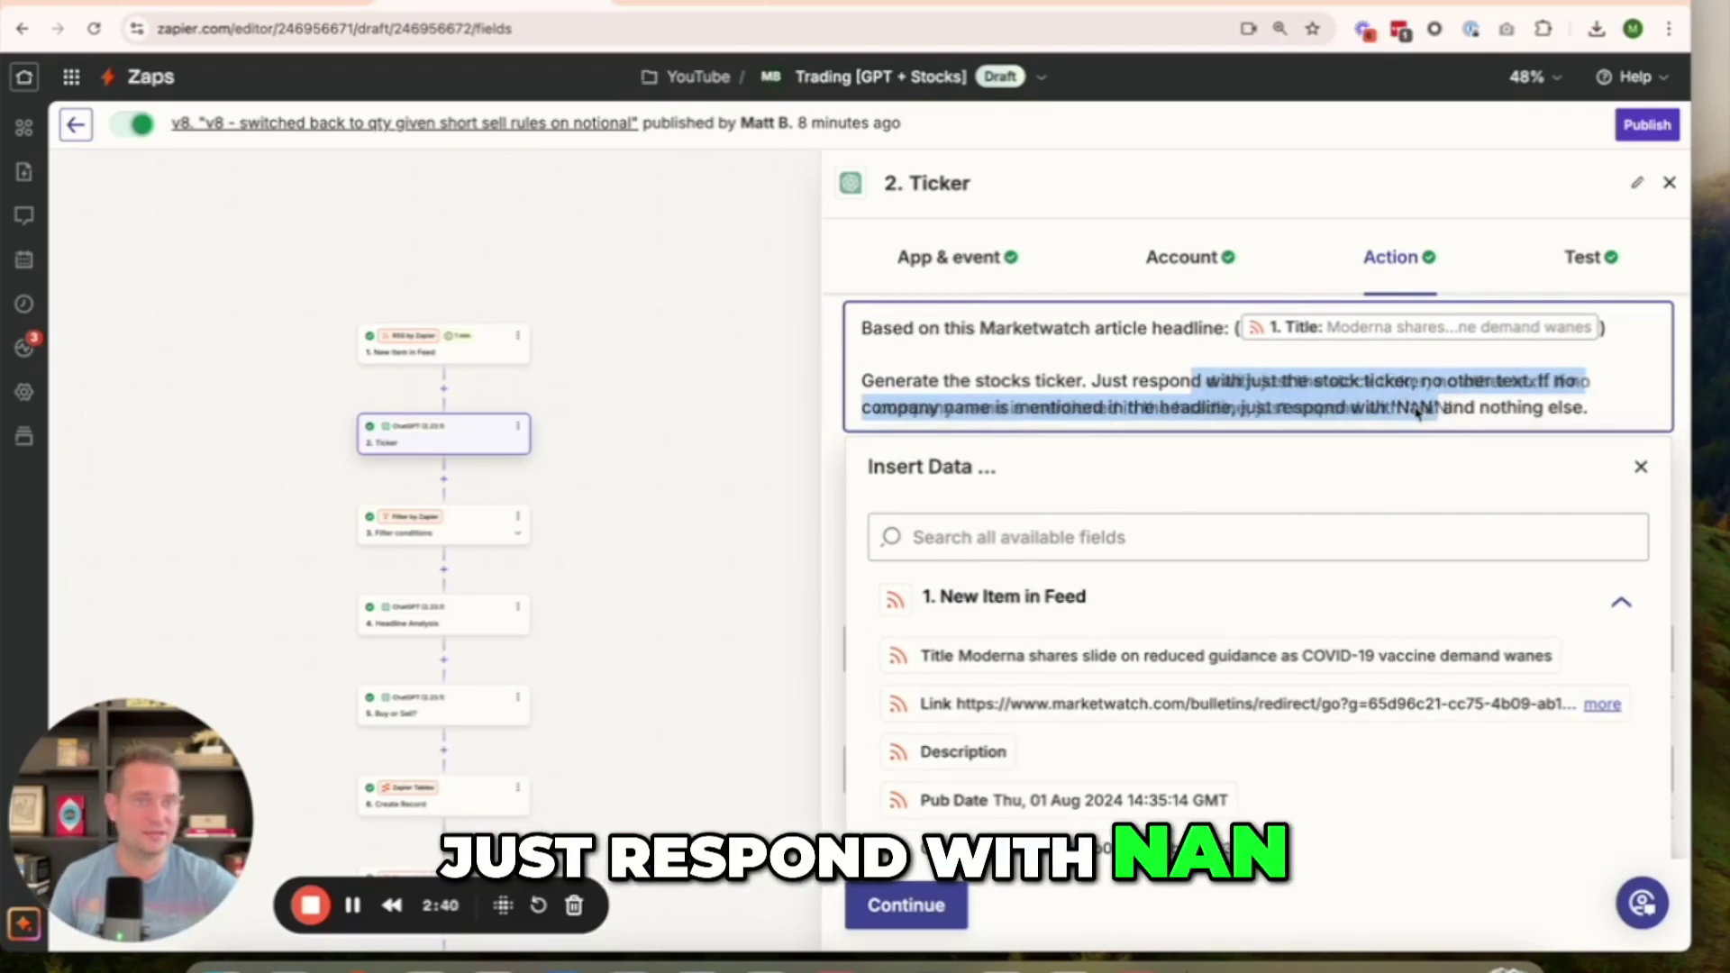
{"action": "left_click", "coordinate": [1451, 404]}
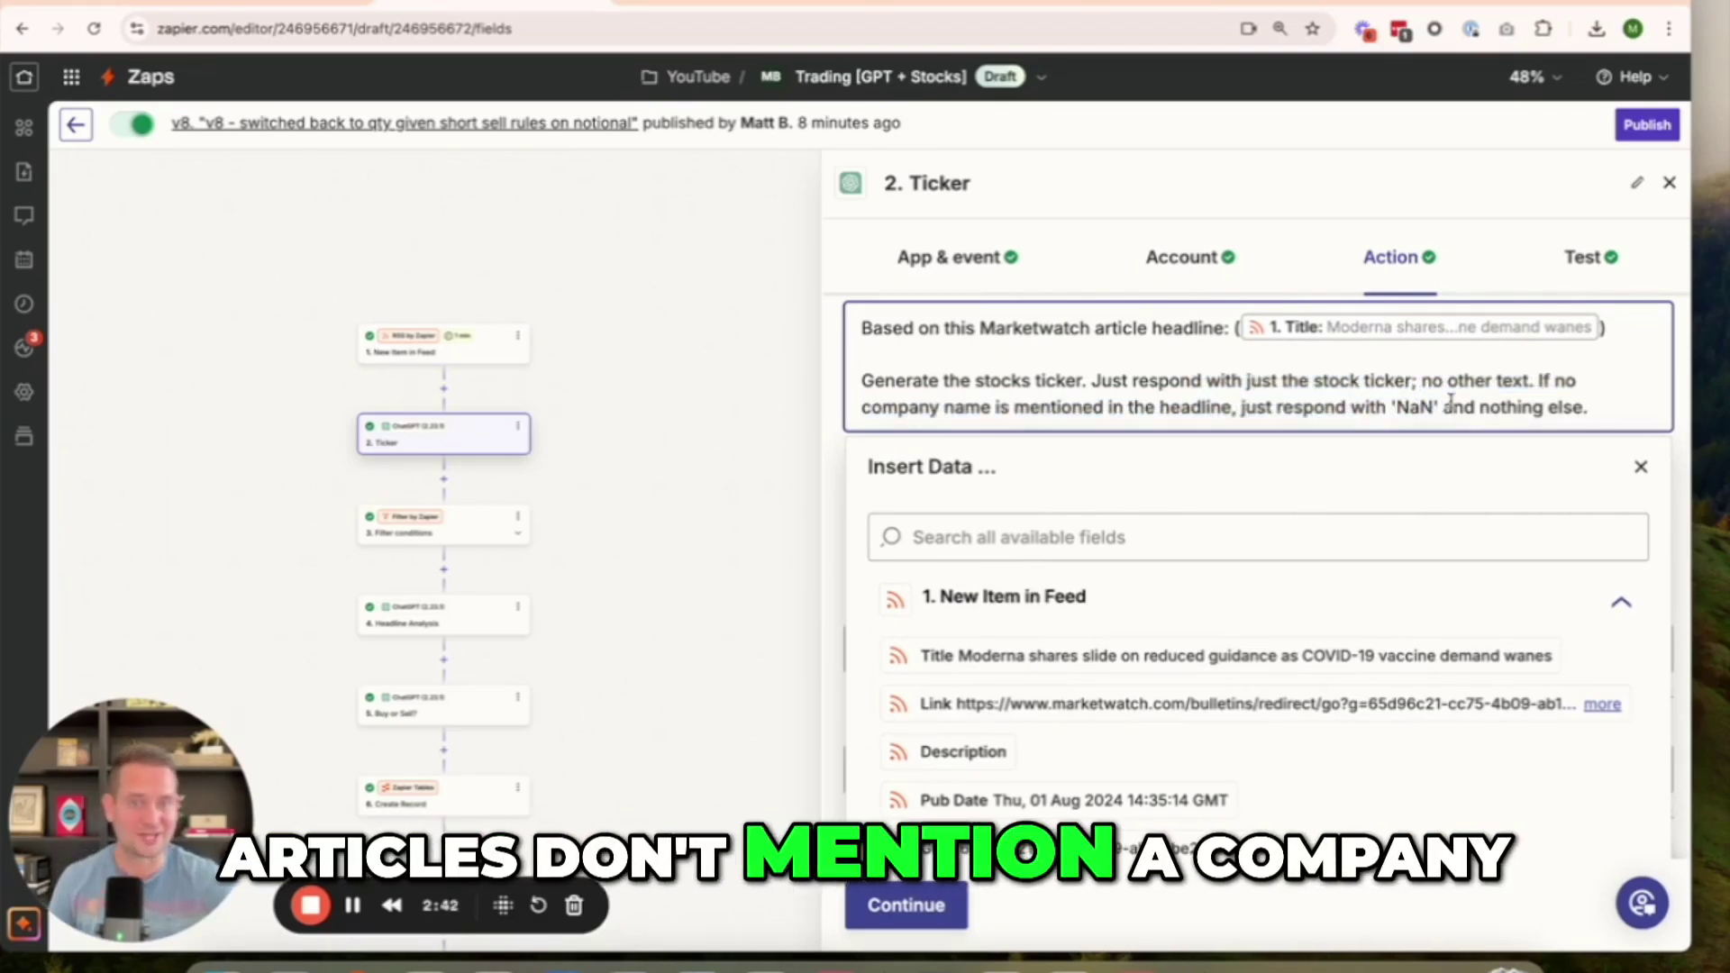
- Examine the input data of the Ticker test, including the model, message settings and user message with the headline inserted
{"action": "left_click", "coordinate": [1581, 269]}
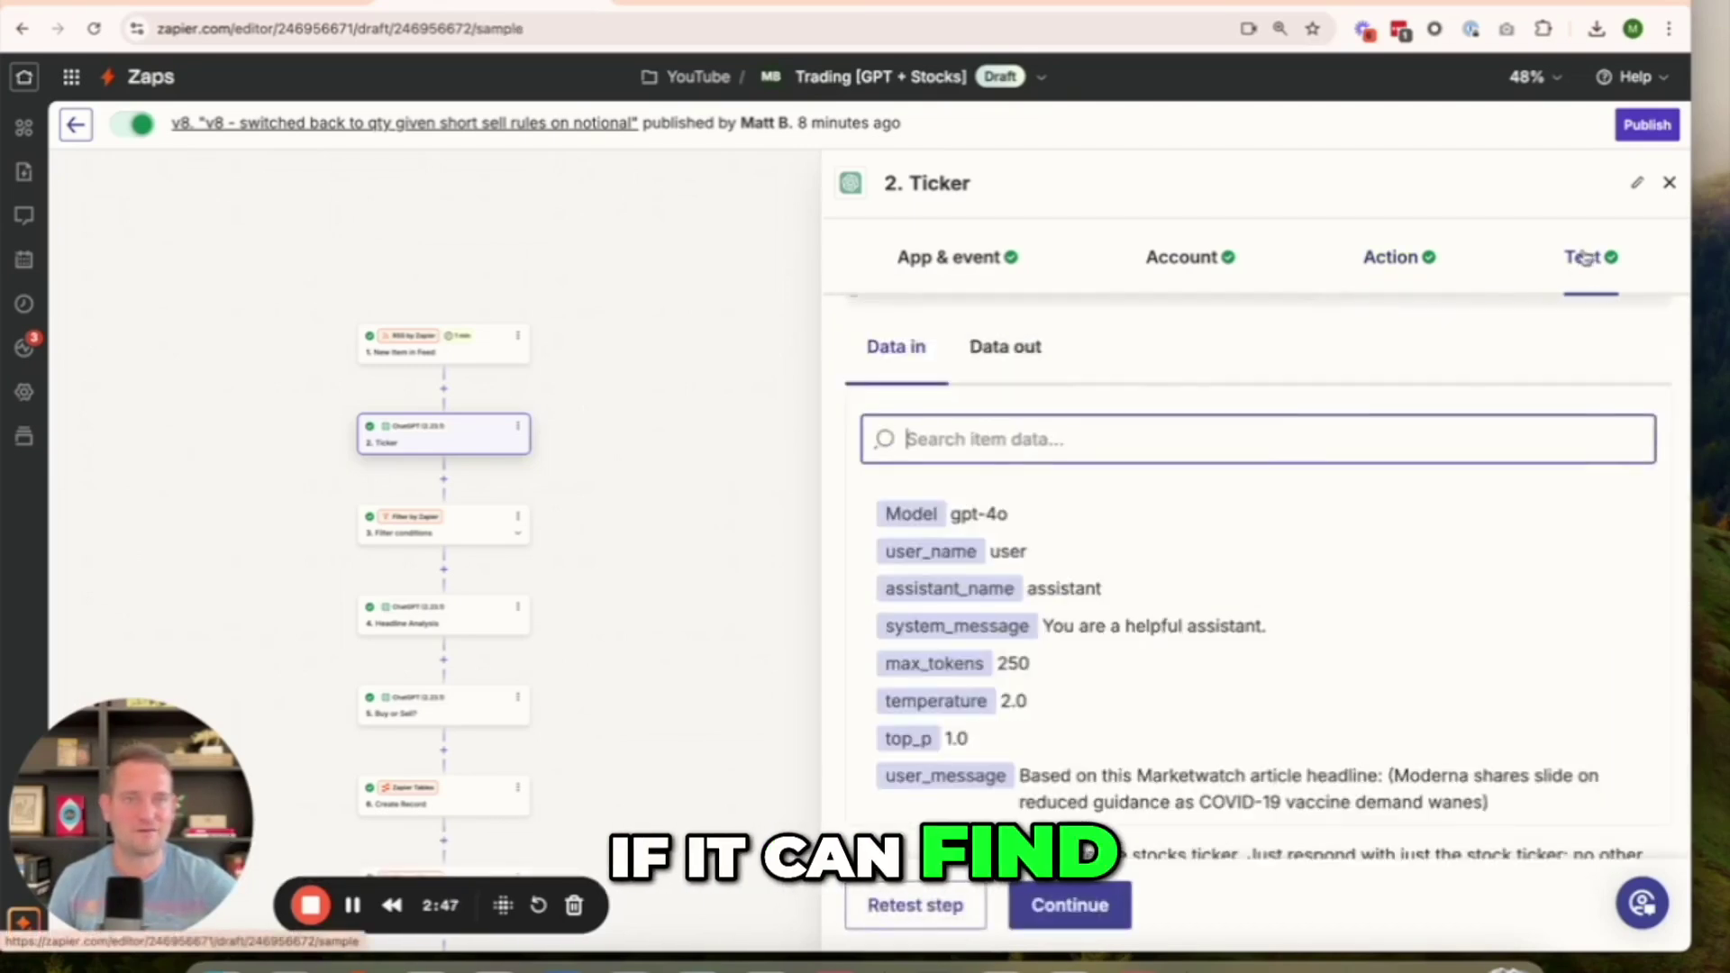
{"action": "scroll", "coordinate": [1124, 568], "scroll_direction": "down", "scroll_amount": 1}
{"action": "scroll", "coordinate": [1124, 567], "scroll_direction": "up", "scroll_amount": 1}
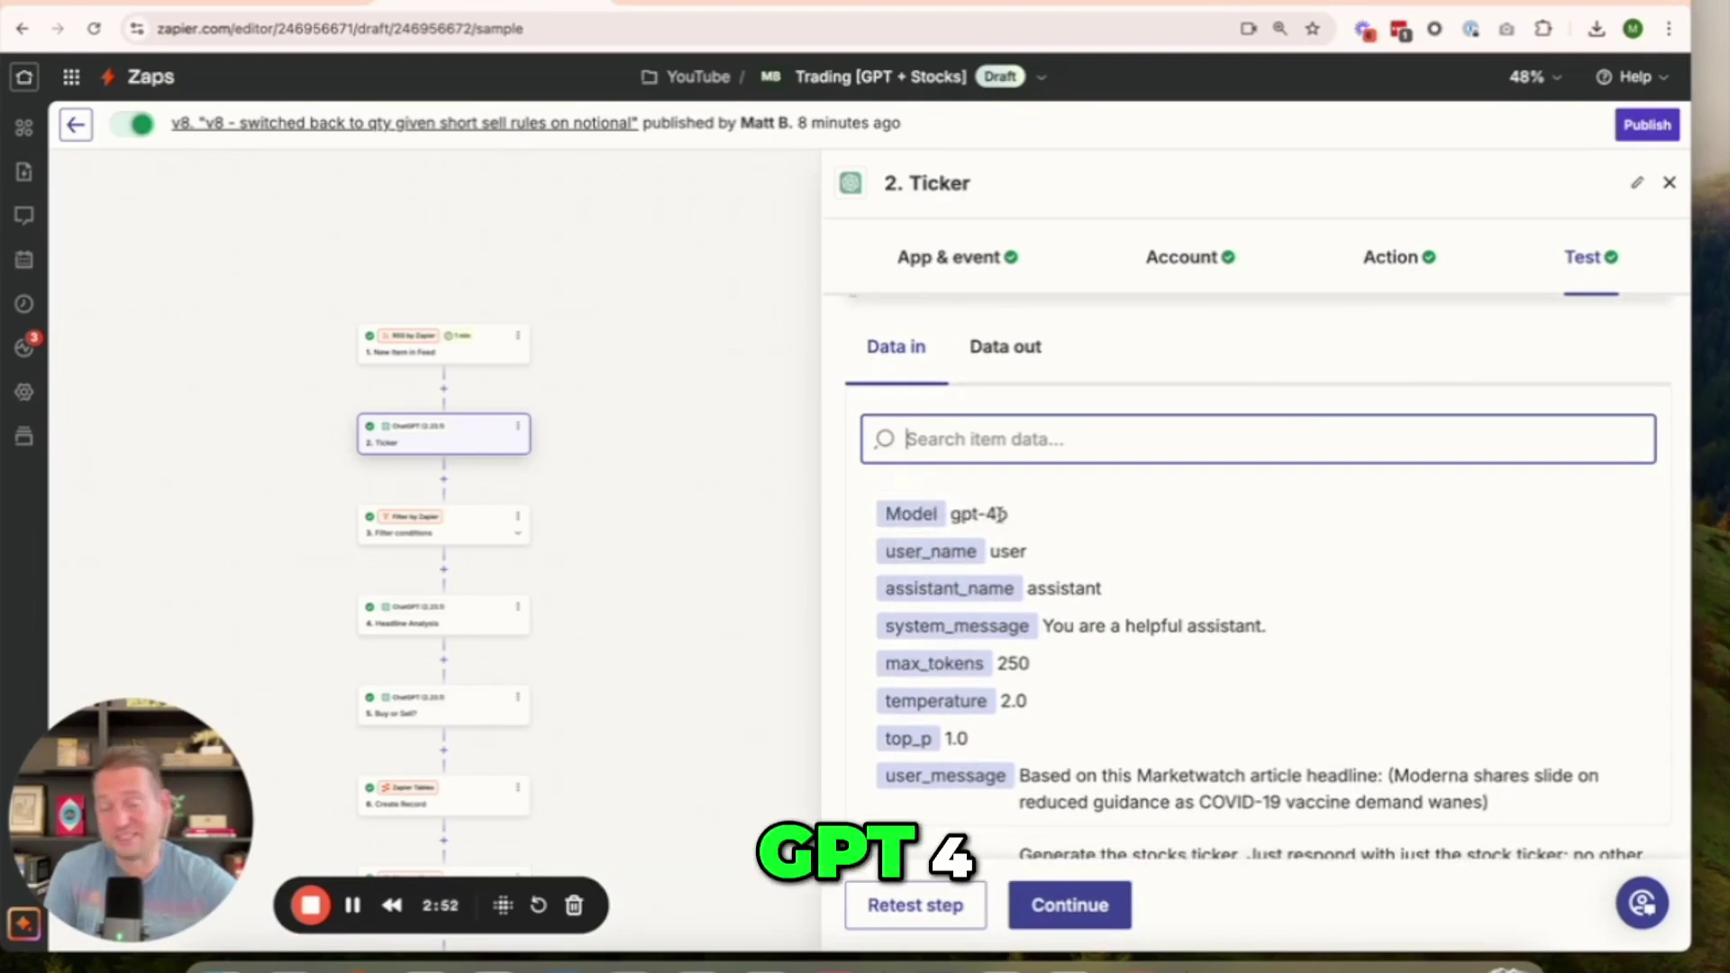
{"action": "scroll", "coordinate": [1048, 577], "scroll_direction": "down", "scroll_amount": 4}
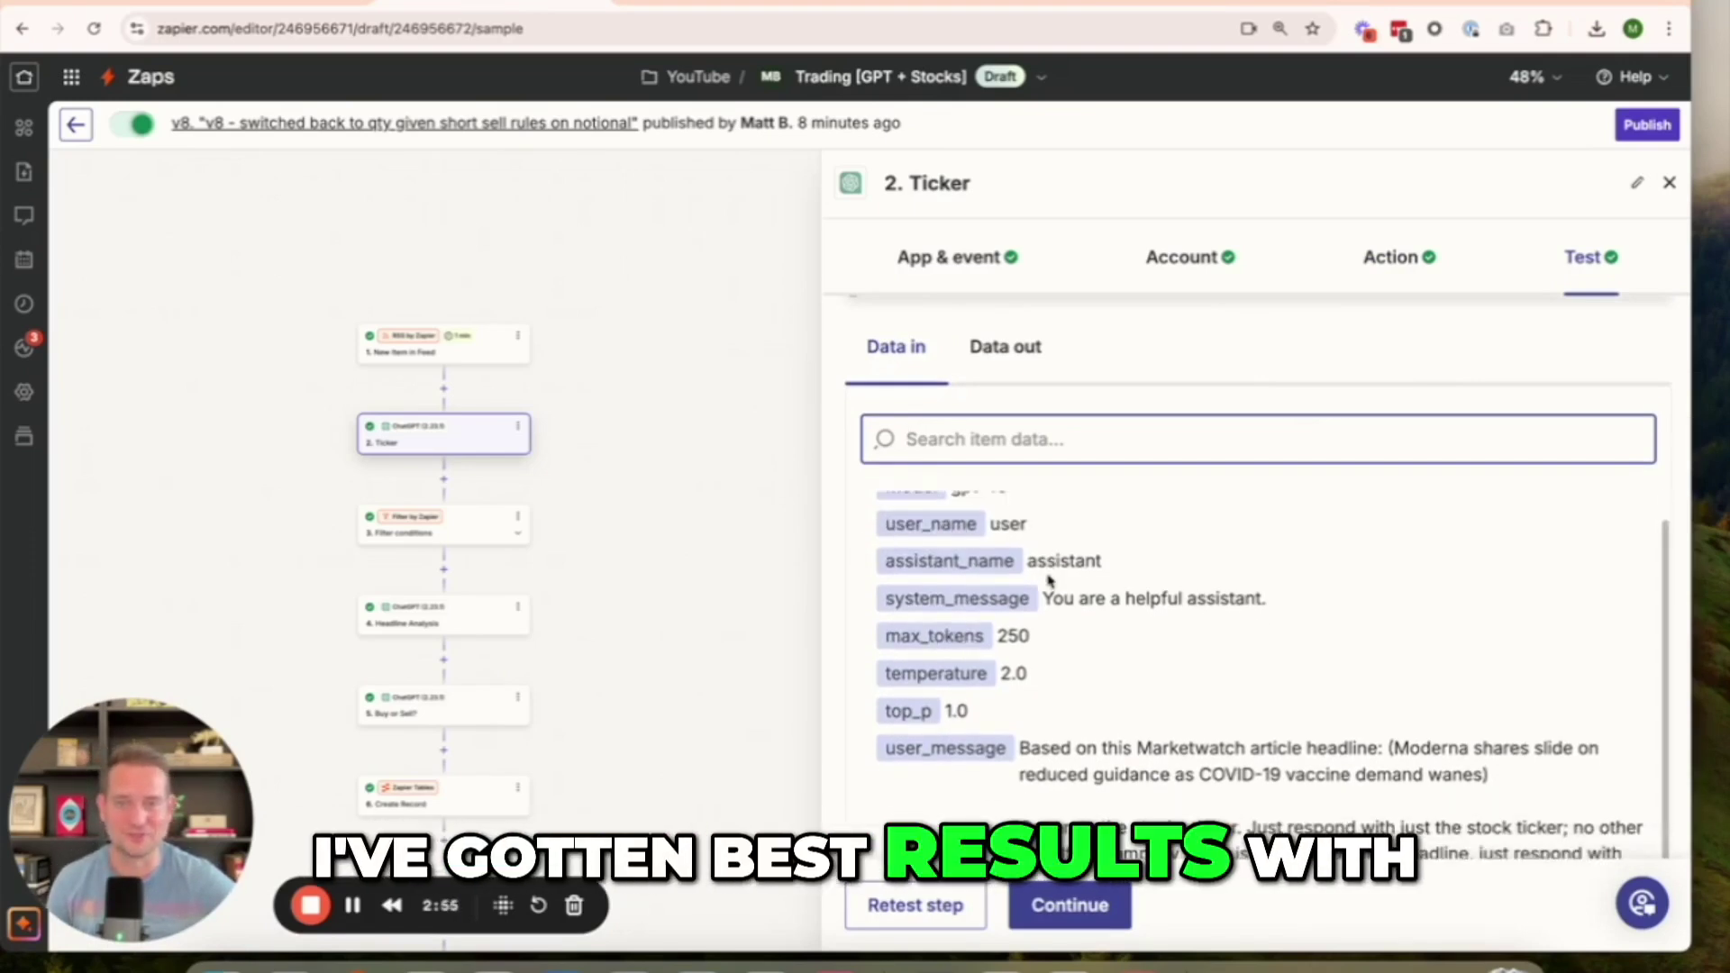
{"action": "left_click_drag", "start_coordinate": [1020, 671], "coordinate": [1097, 718]}
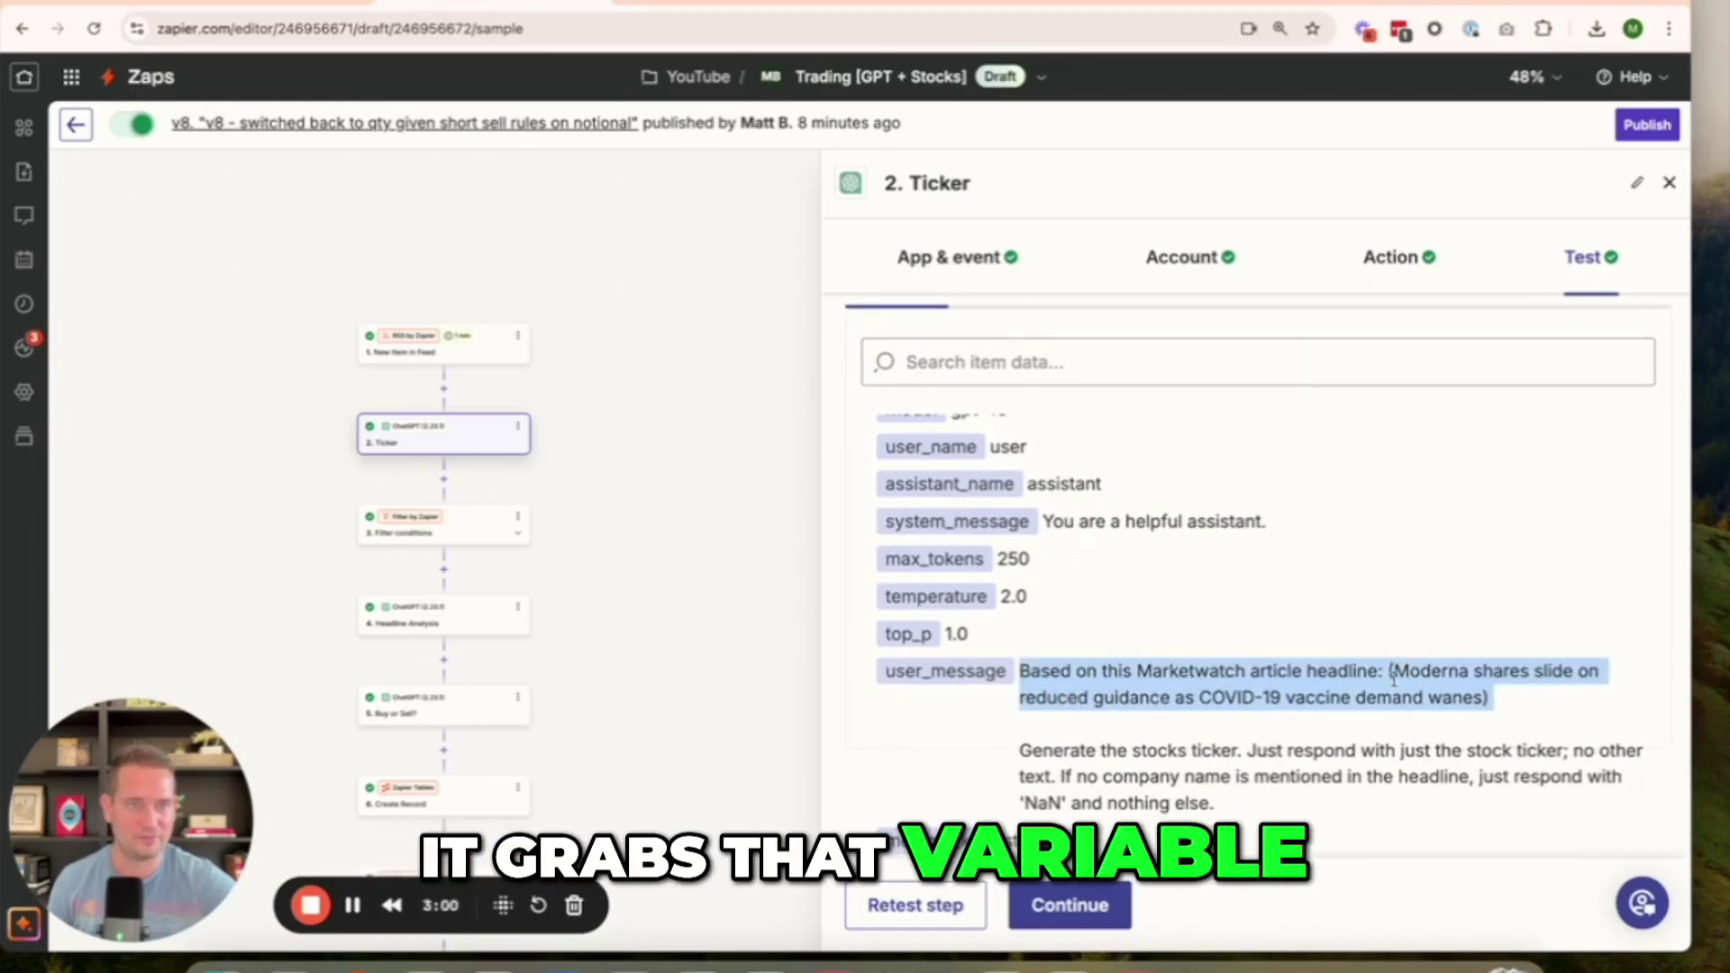
{"action": "scroll", "coordinate": [1414, 689], "scroll_direction": "down", "scroll_amount": 3}
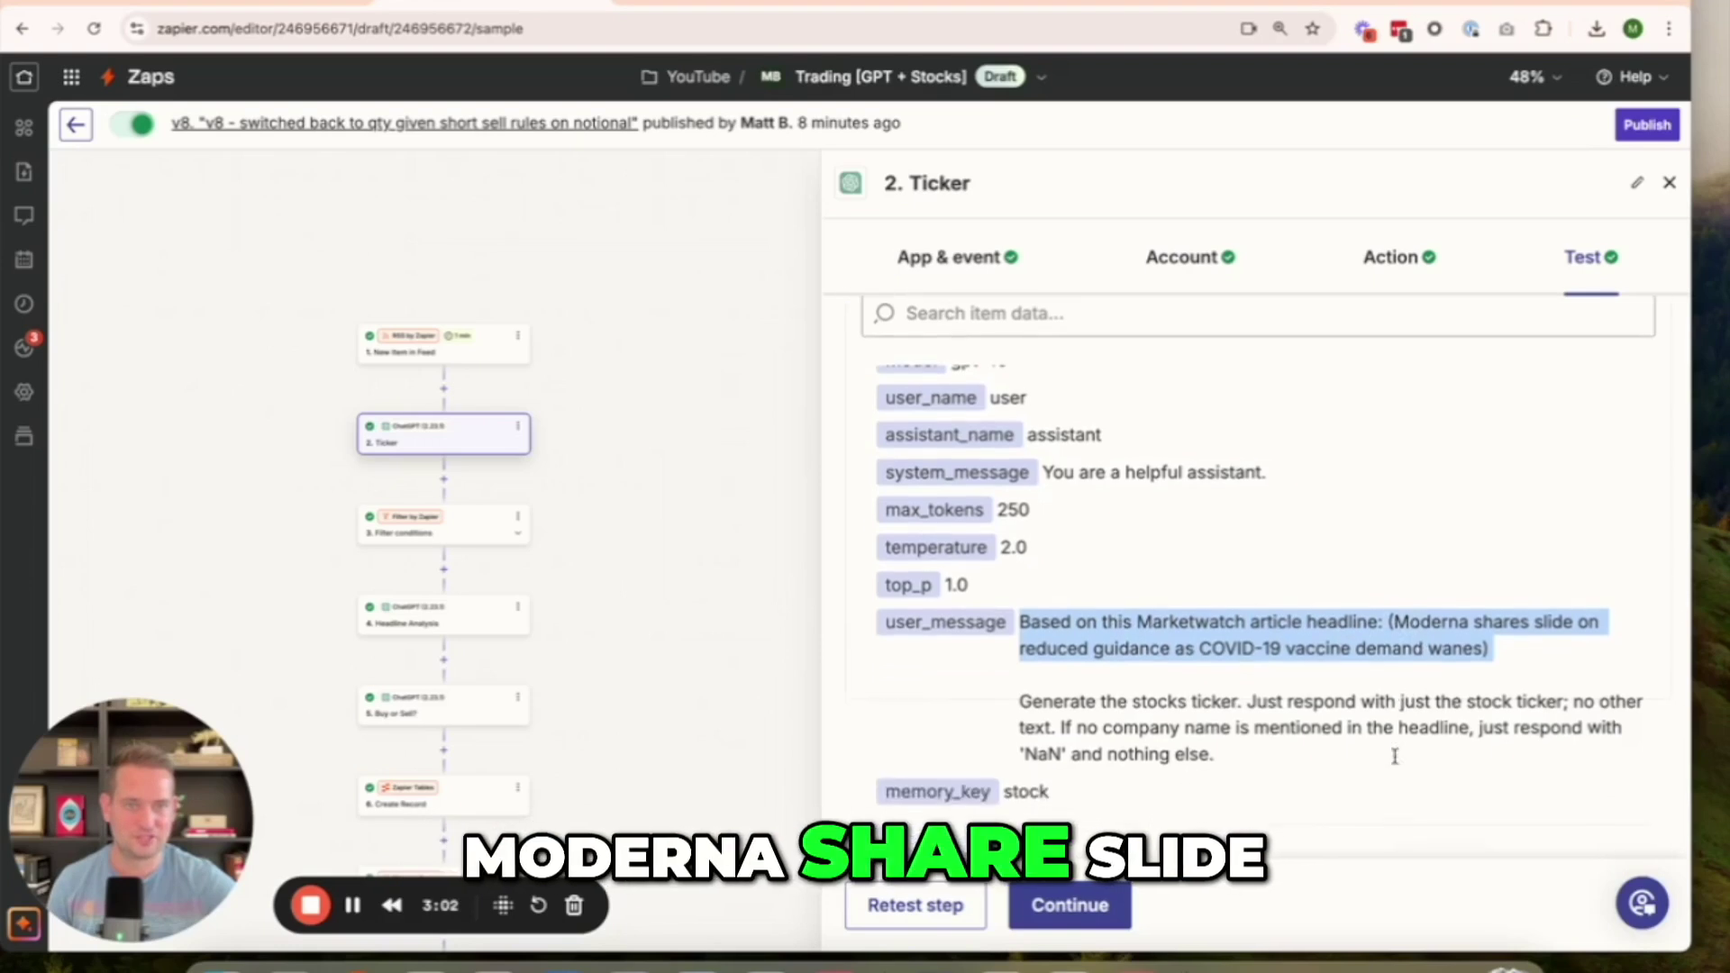
{"action": "scroll", "coordinate": [1207, 686], "scroll_direction": "down", "scroll_amount": 1}
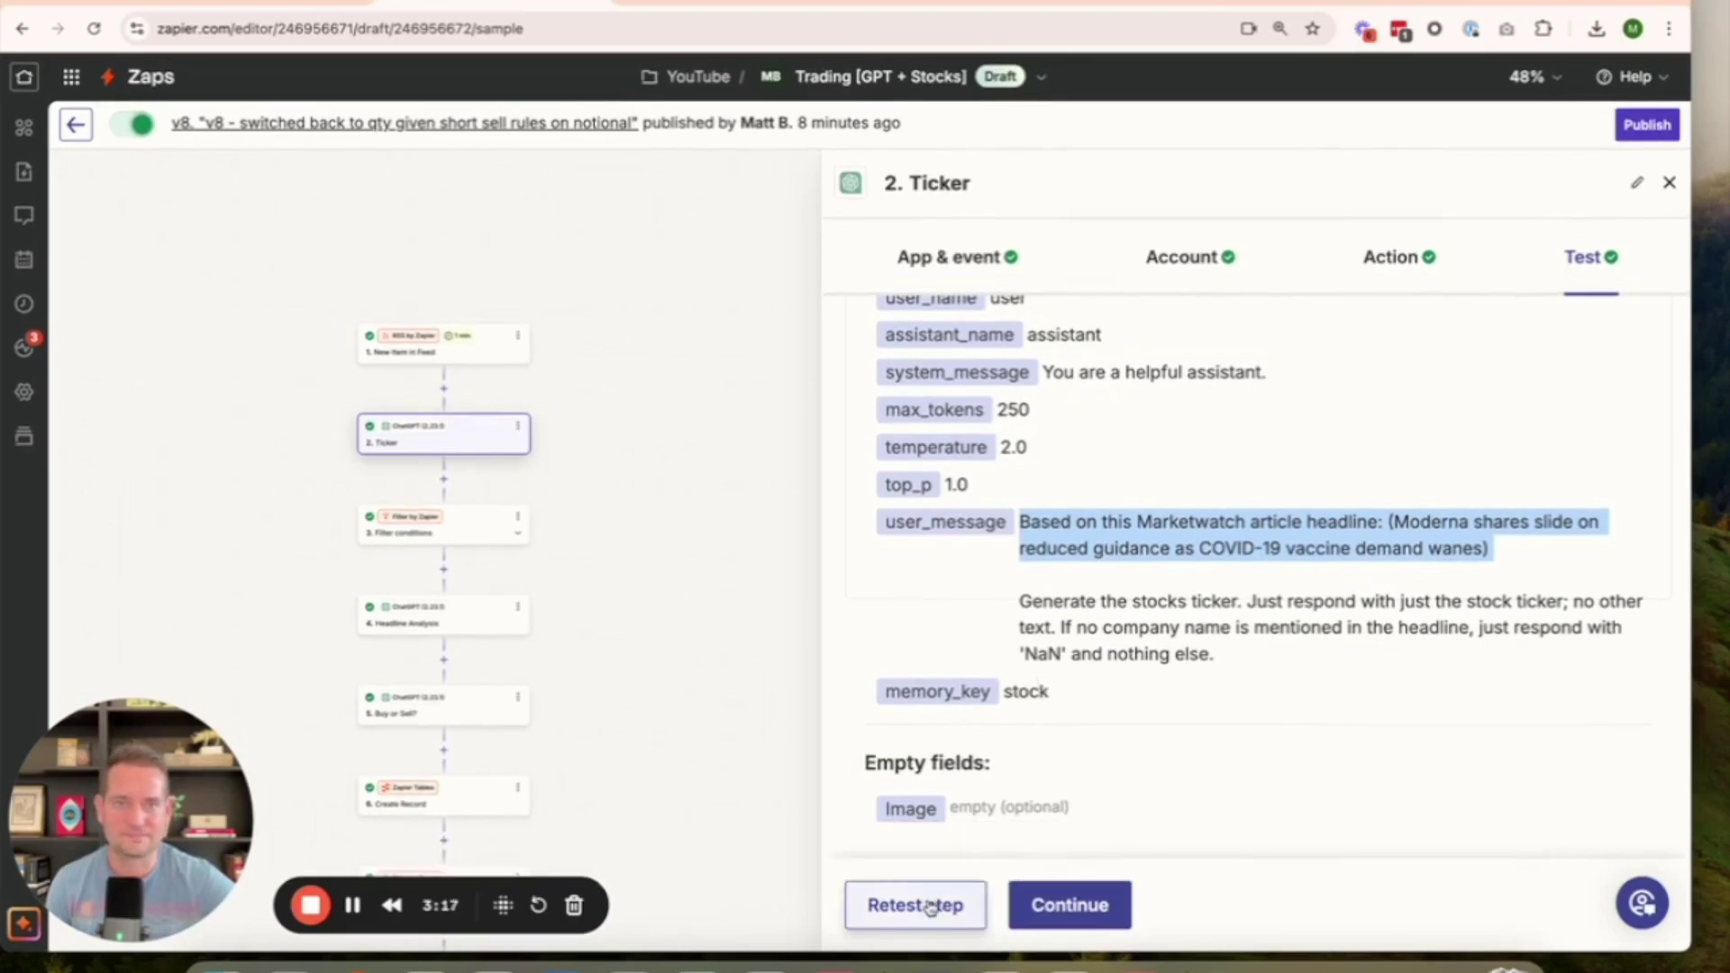
- Retest the Ticker step and check ChatGPT's reply in the output data
{"action": "scroll", "coordinate": [960, 799], "scroll_direction": "up", "scroll_amount": 3}
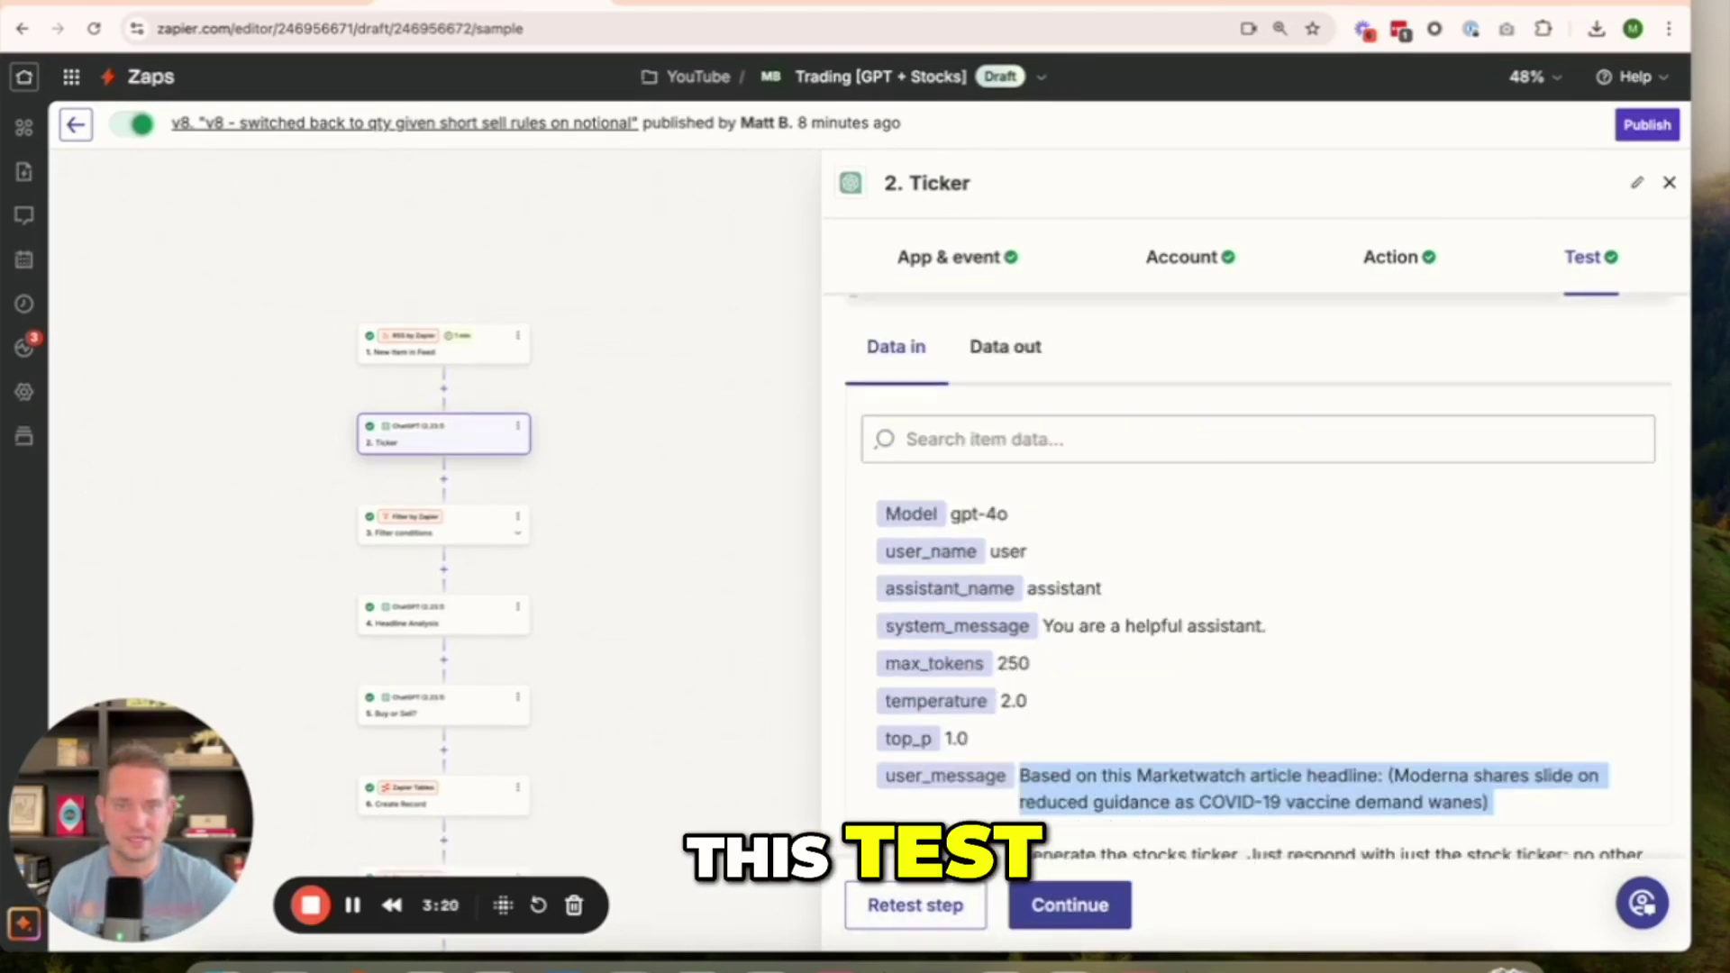
{"action": "left_click", "coordinate": [913, 910]}
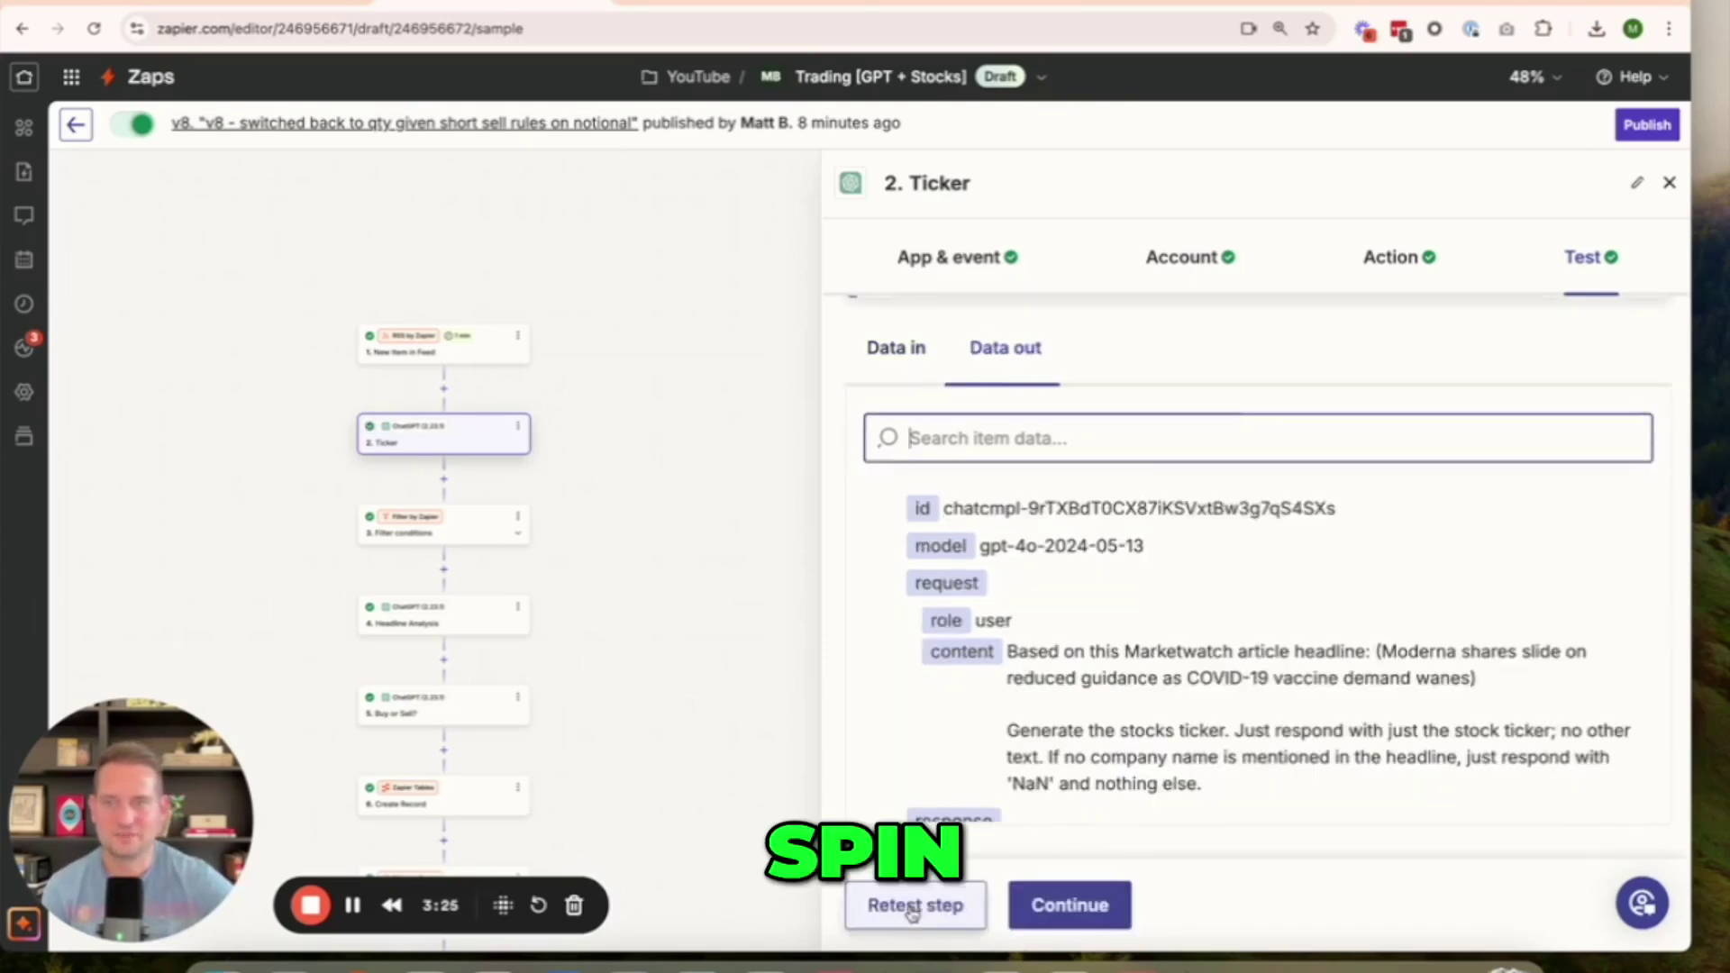
{"action": "scroll", "coordinate": [1036, 631], "scroll_direction": "down", "scroll_amount": 3}
{"action": "double_click", "coordinate": [1015, 686]}
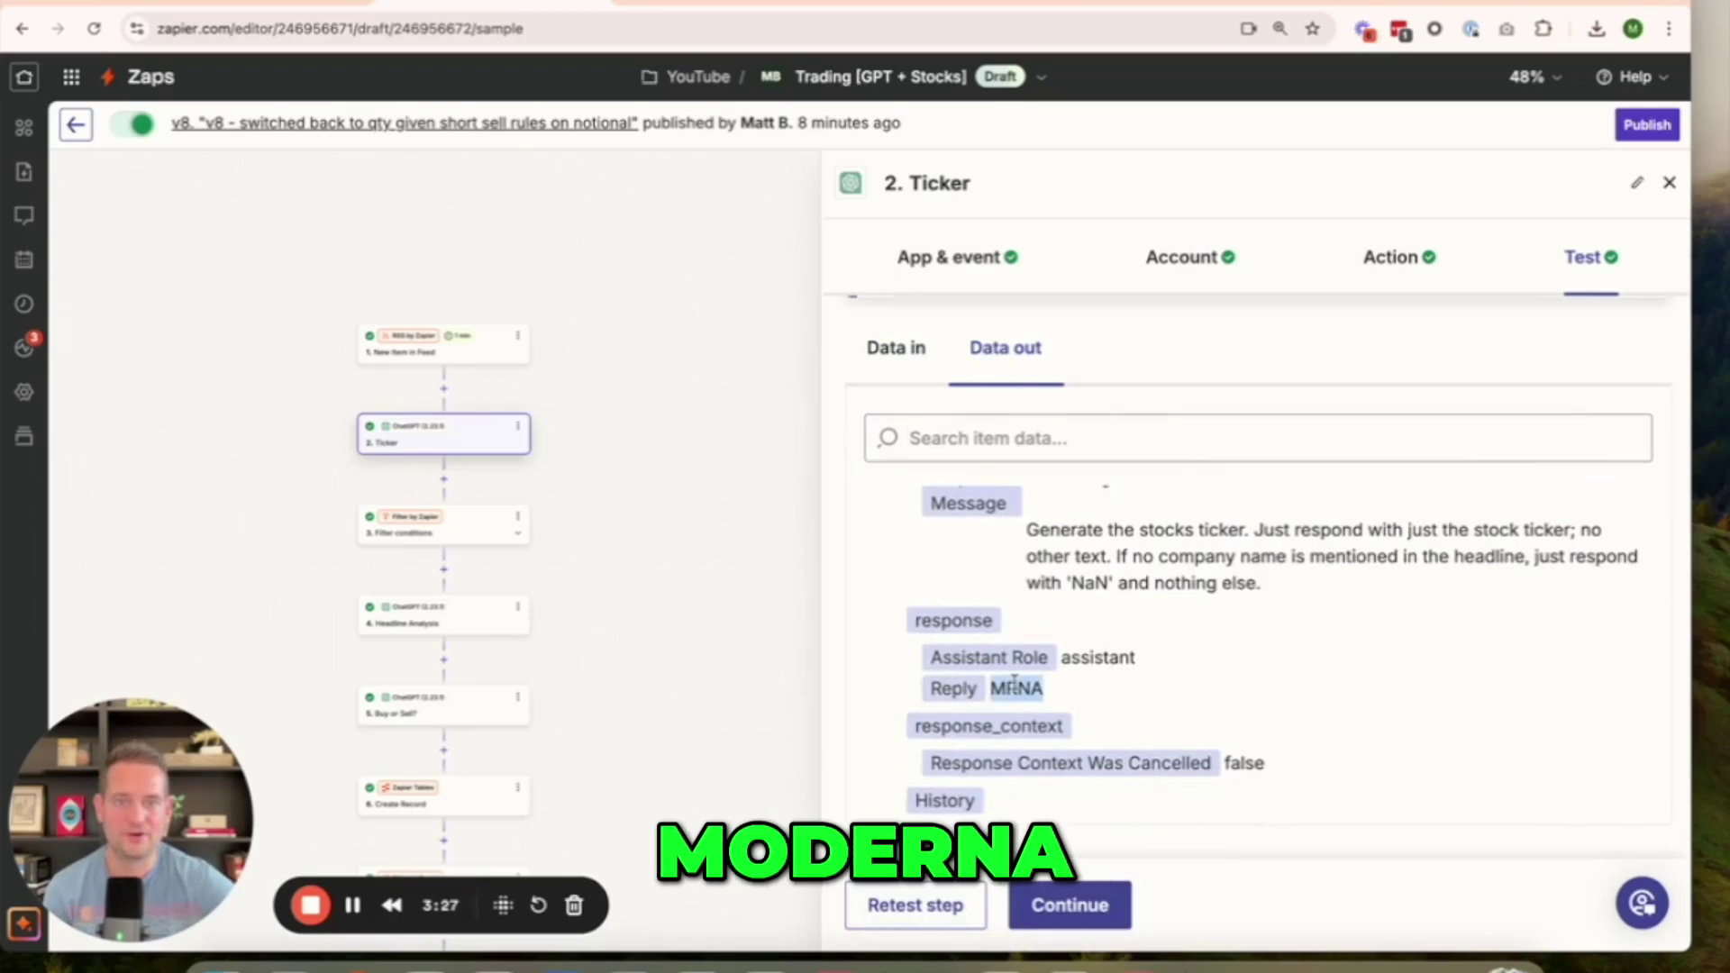
{"action": "scroll", "coordinate": [1140, 511], "scroll_direction": "up", "scroll_amount": 3}
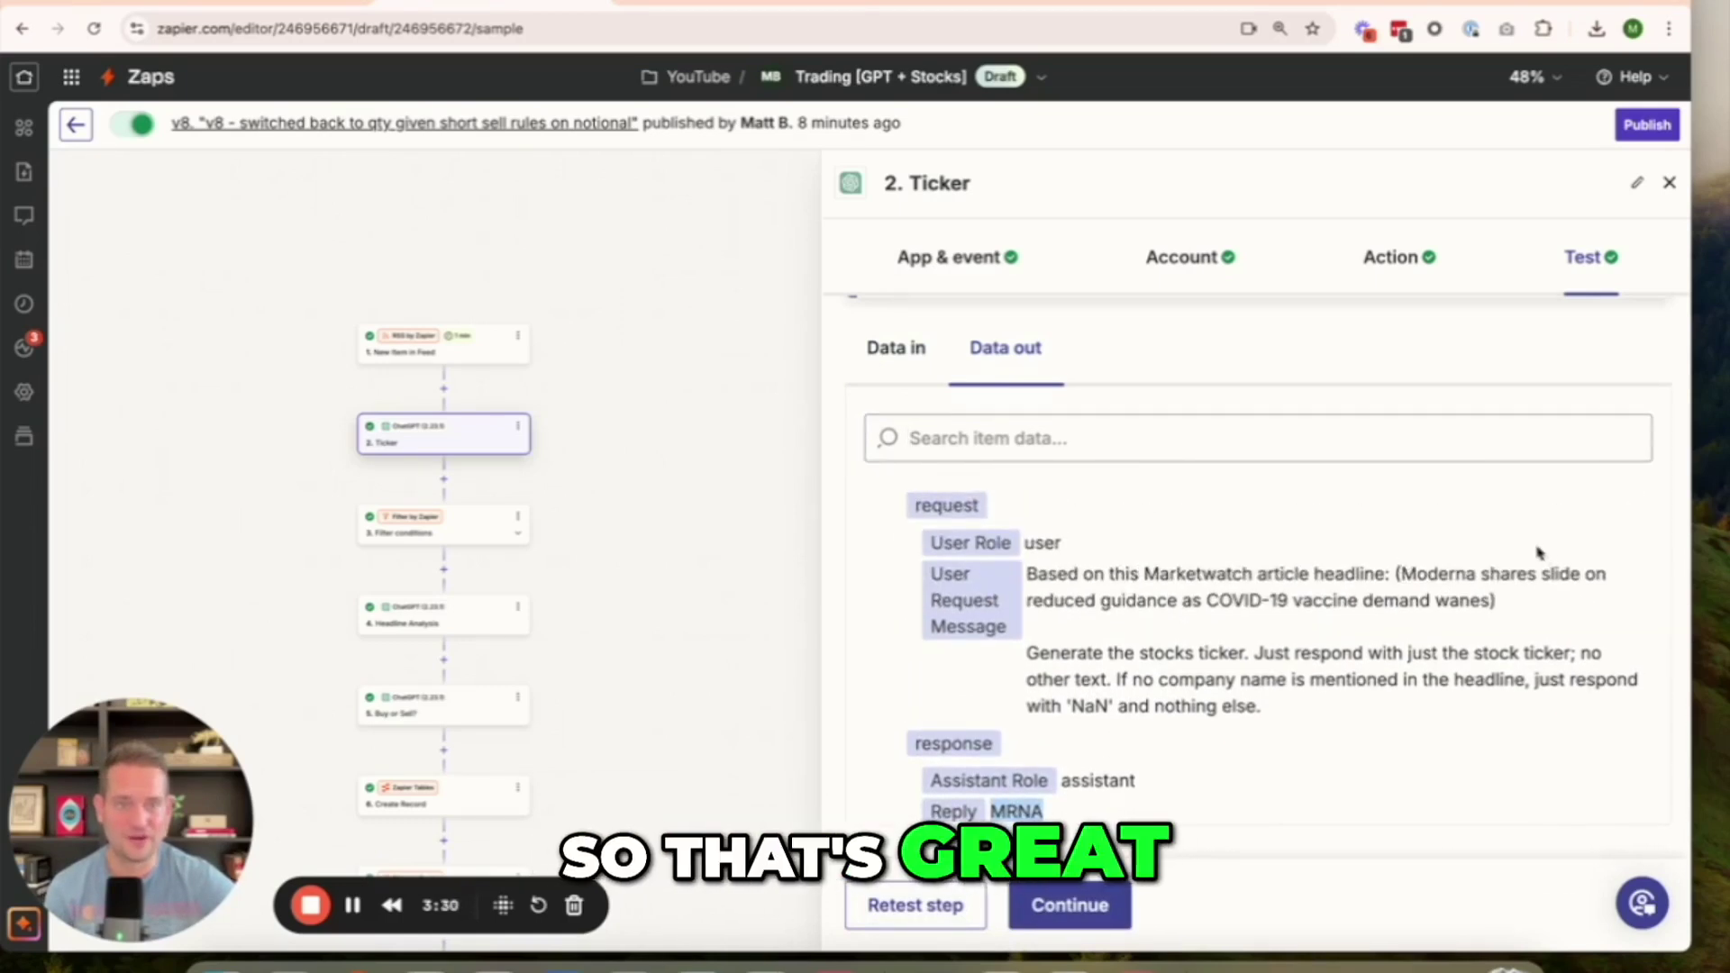
- Open the Filter conditions setup and inspect the Ticker step's fields available for the rule's Reply condition, leaving the rule as it is
{"action": "scroll", "coordinate": [1315, 622], "scroll_direction": "down", "scroll_amount": 1}
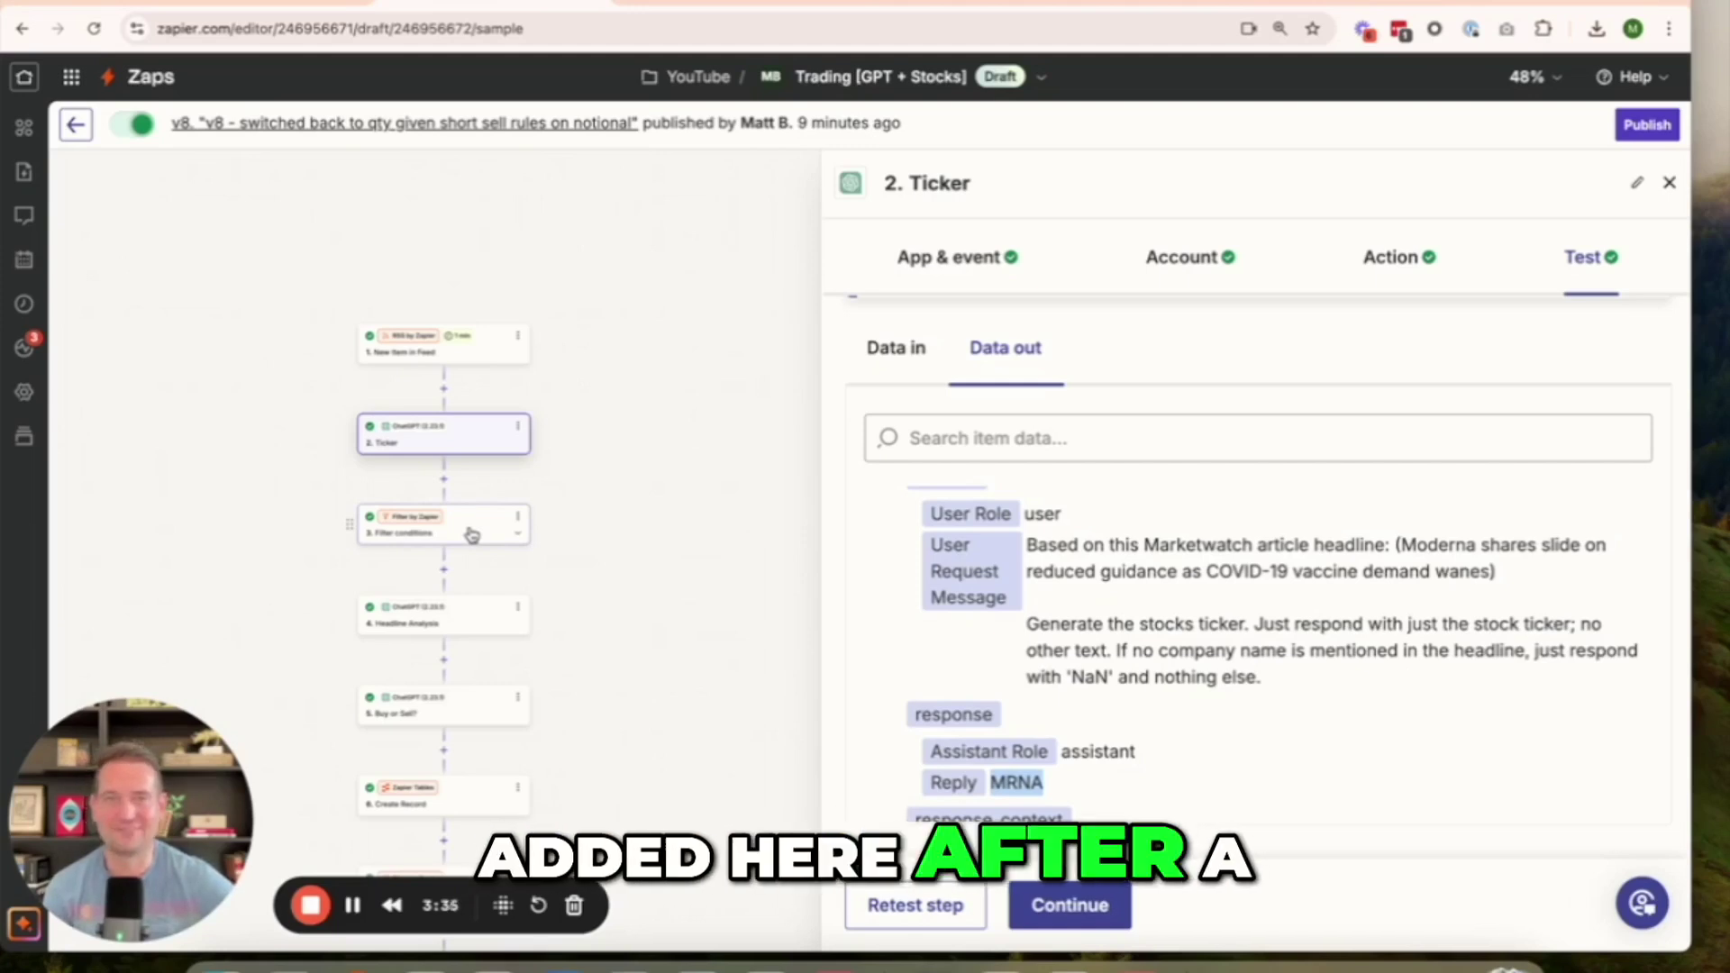
{"action": "left_click", "coordinate": [469, 528]}
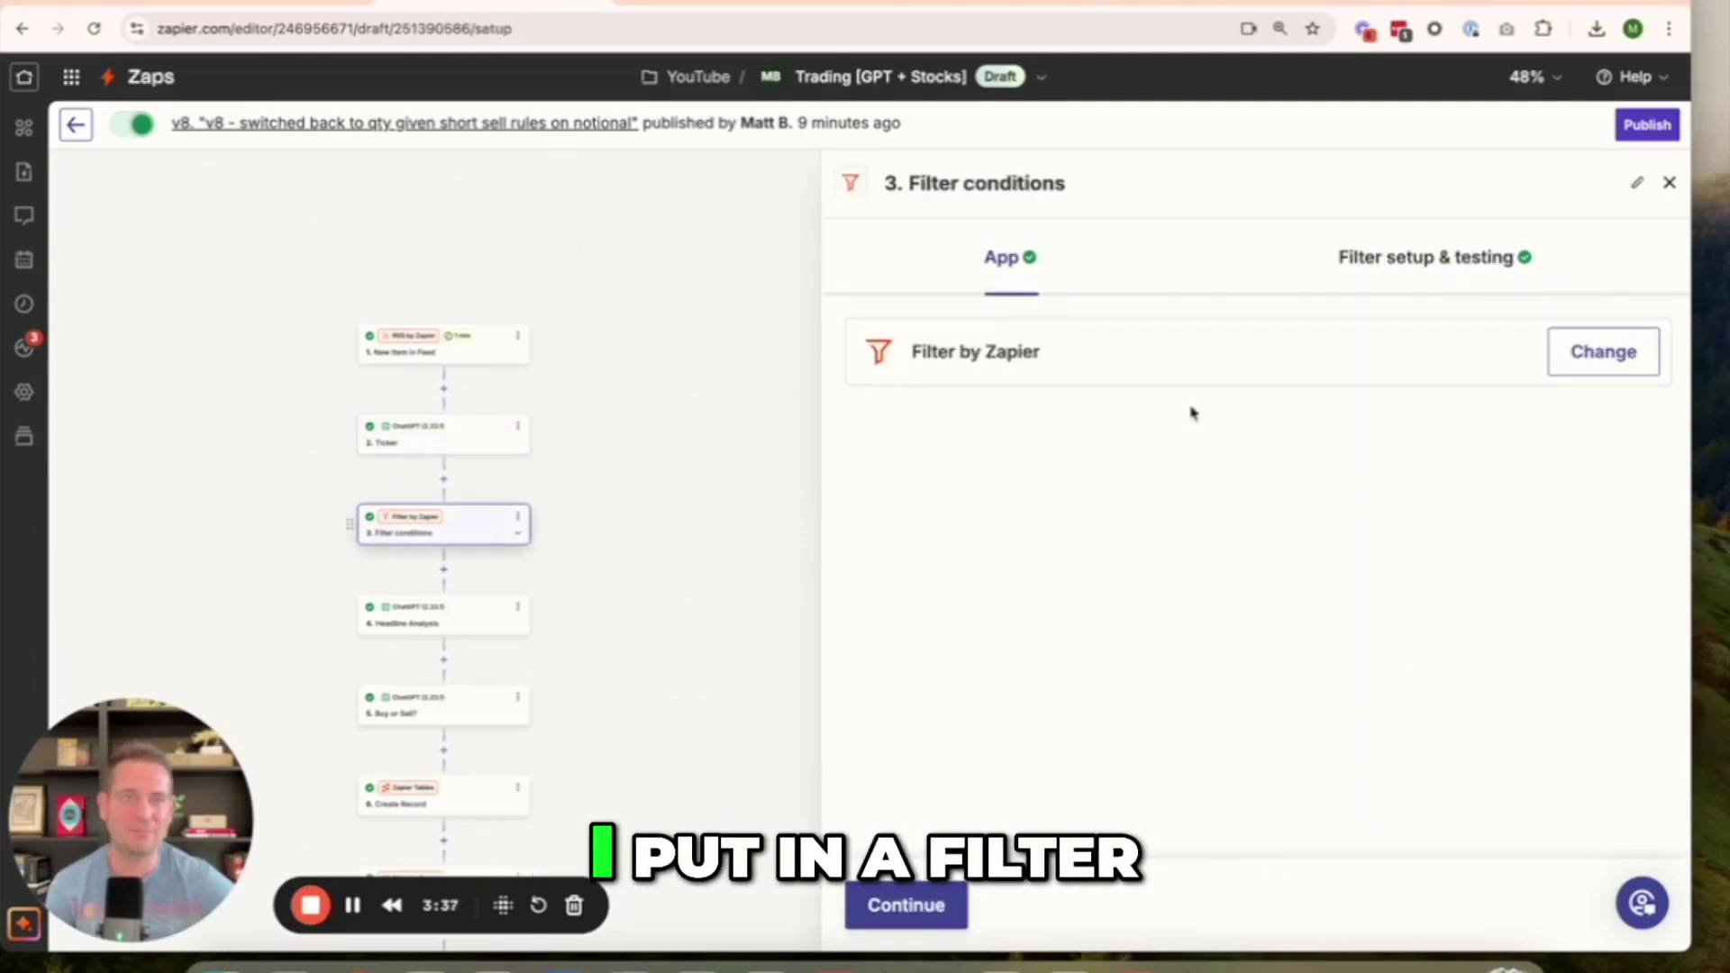
{"action": "left_click", "coordinate": [1356, 261]}
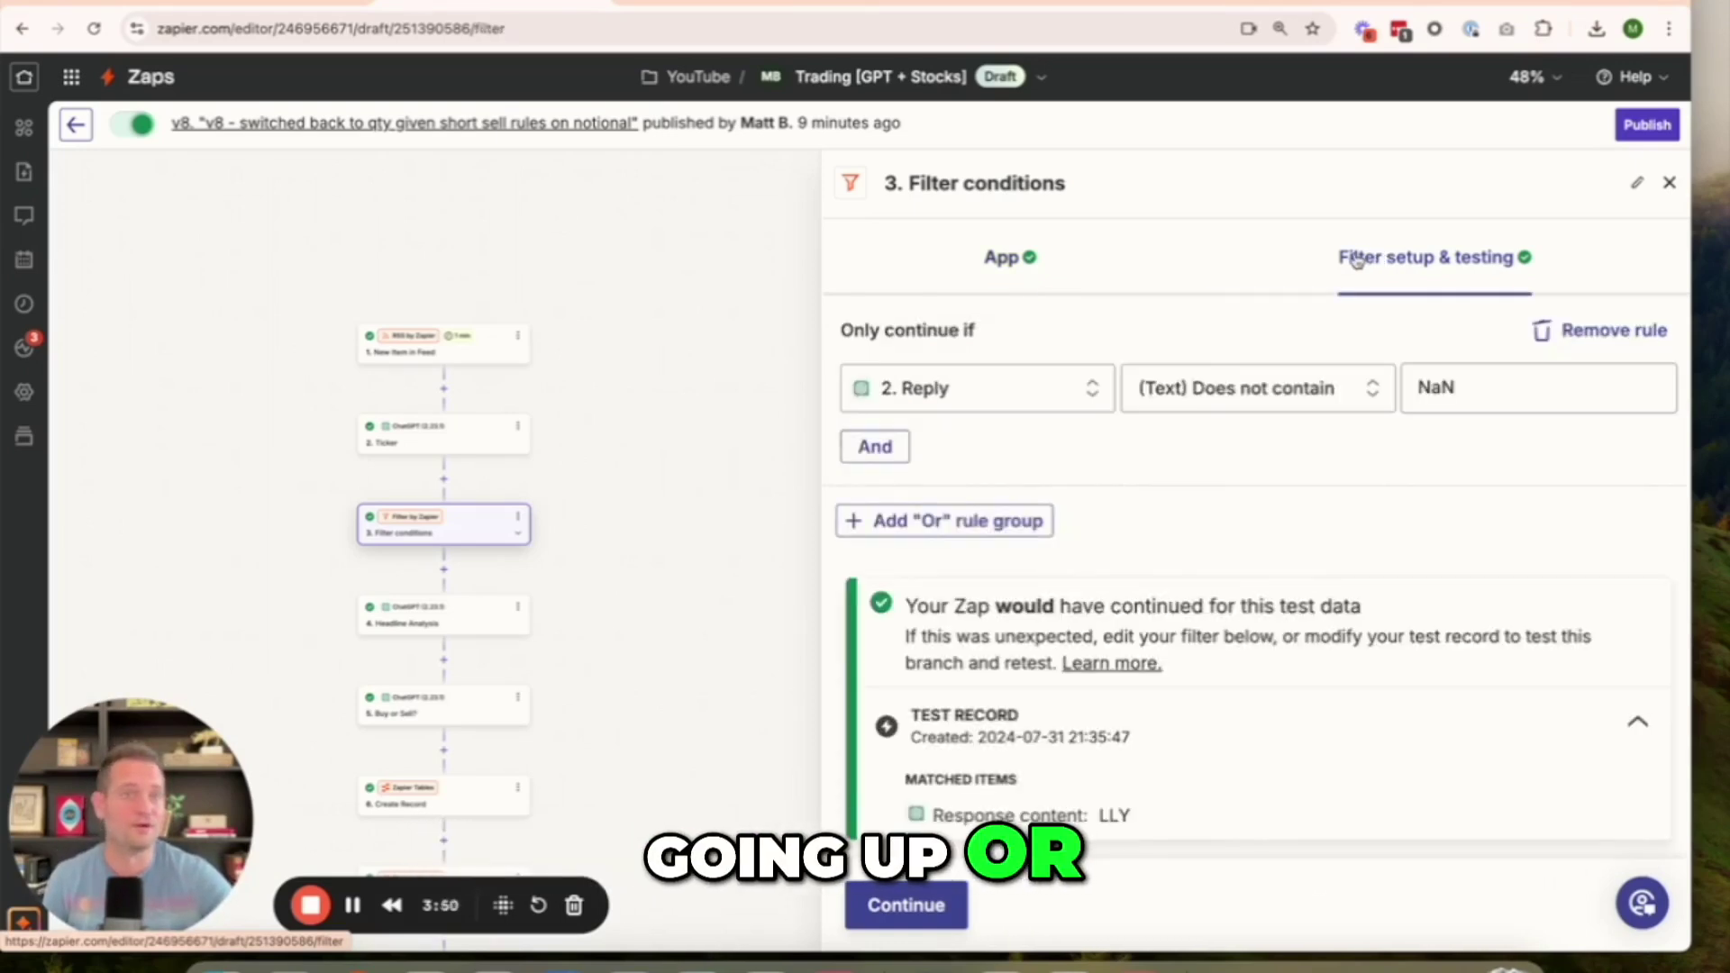
{"action": "left_click", "coordinate": [915, 400]}
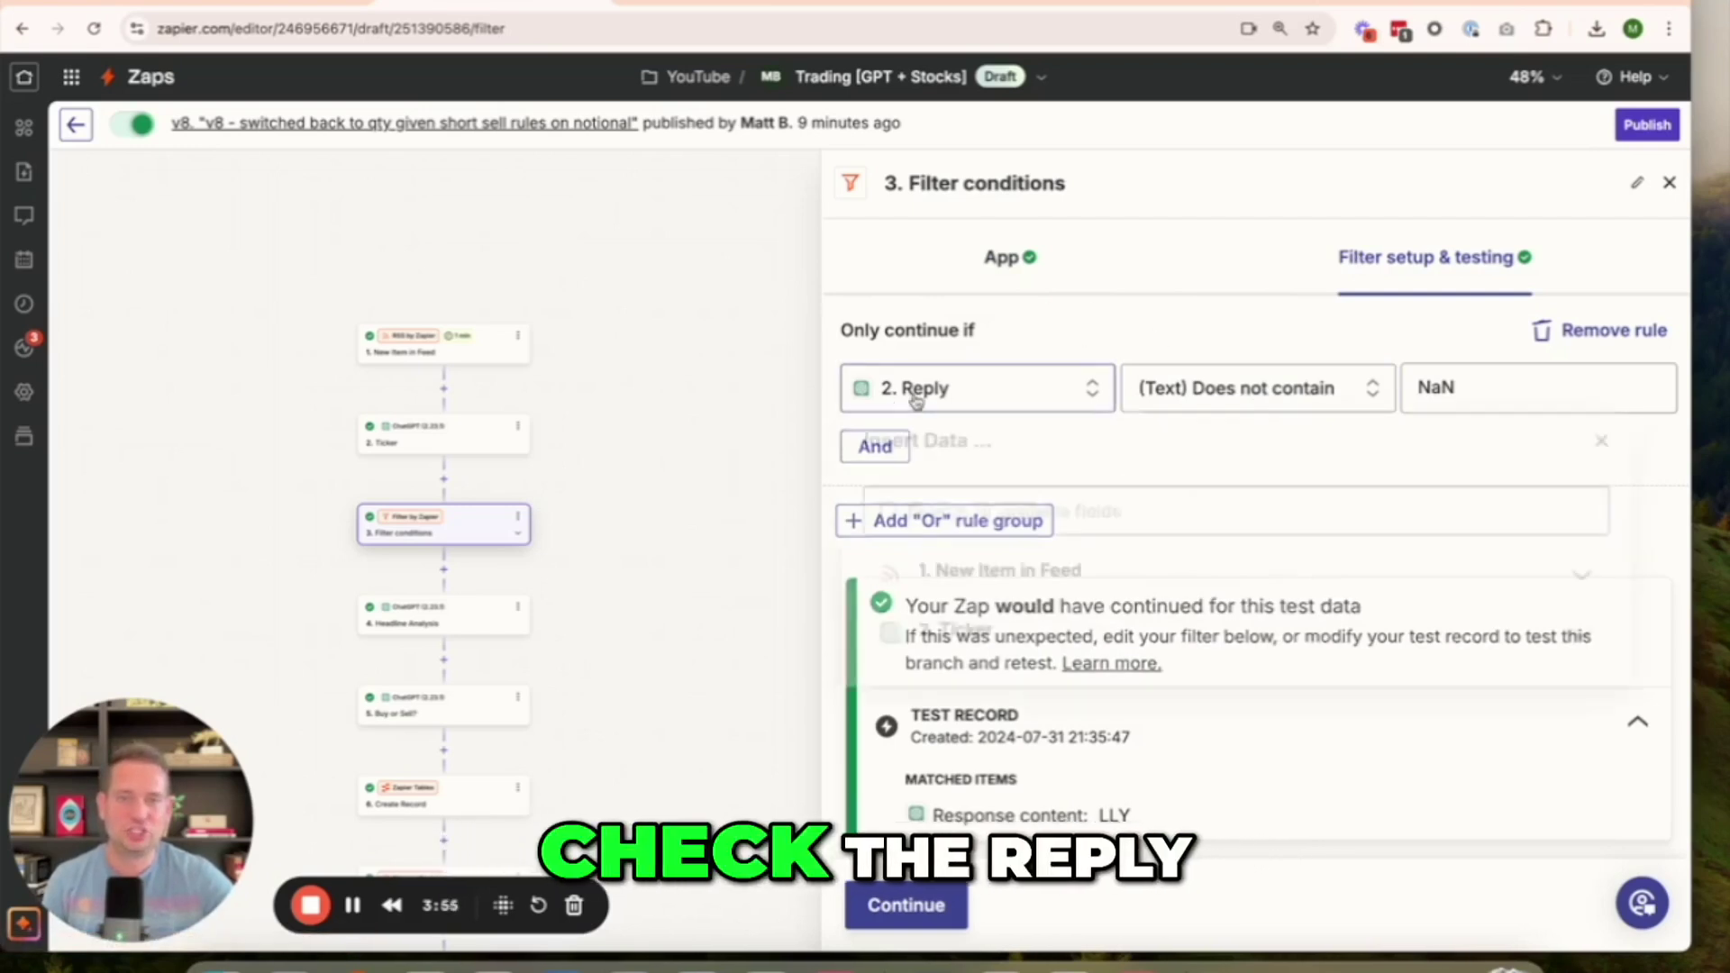
{"action": "left_click", "coordinate": [1583, 643]}
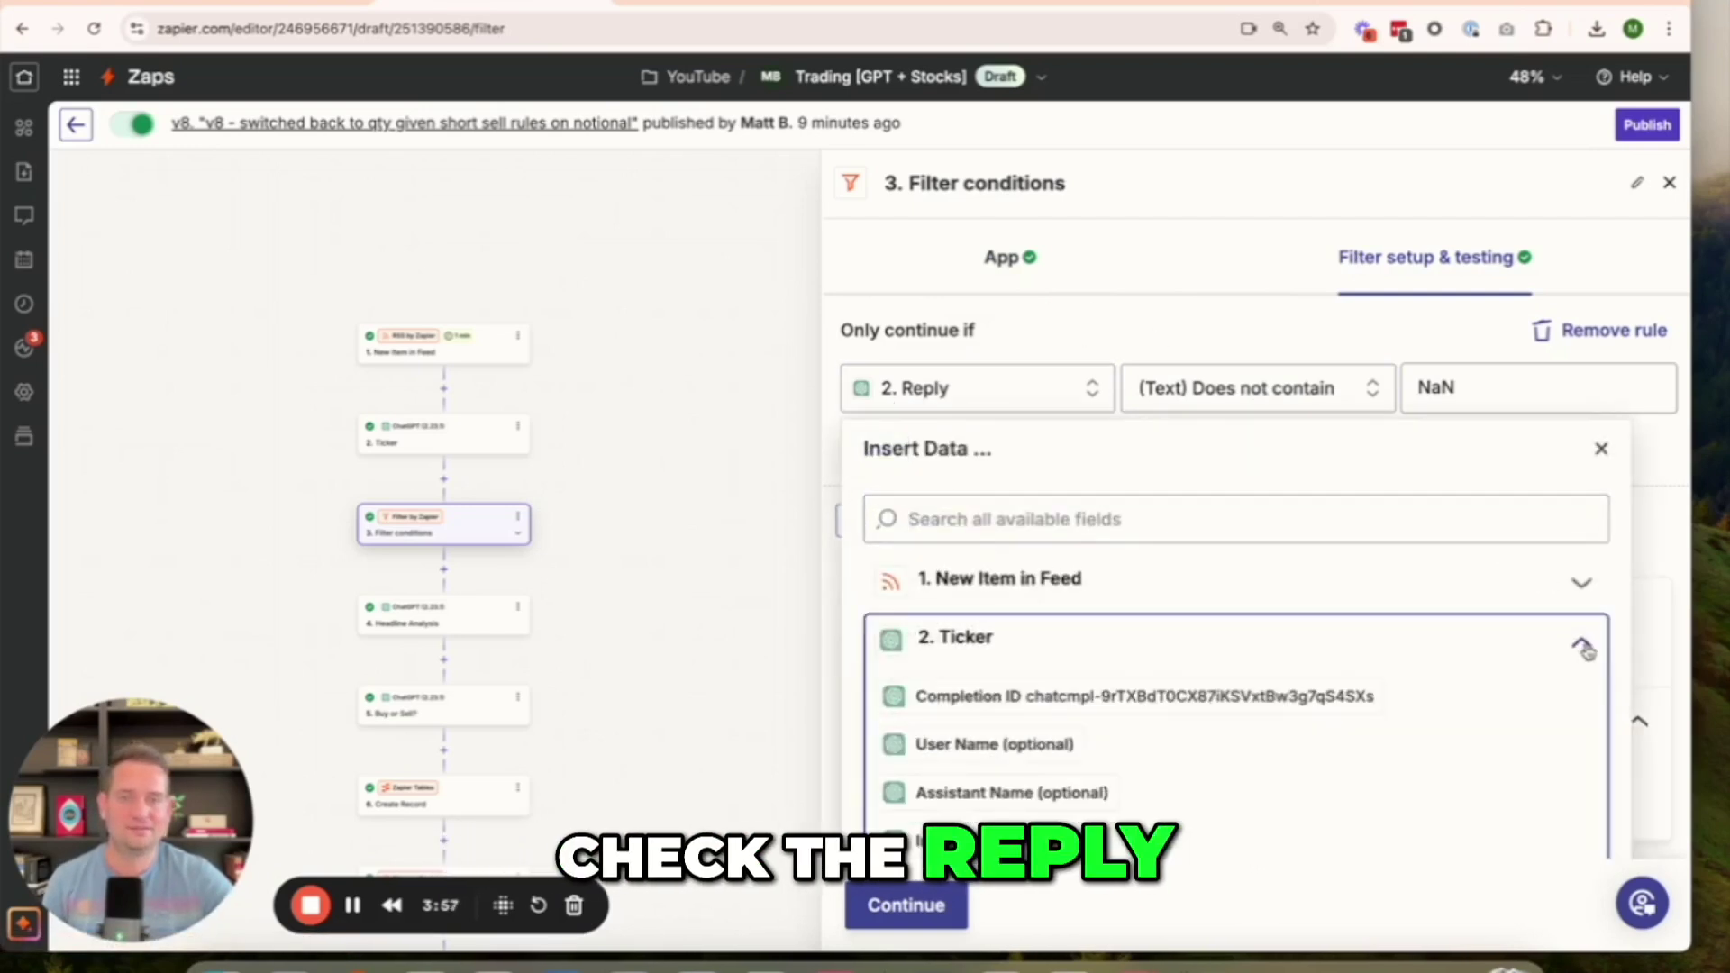
{"action": "scroll", "coordinate": [1271, 749], "scroll_direction": "down", "scroll_amount": 5}
{"action": "scroll", "coordinate": [1270, 753], "scroll_direction": "down", "scroll_amount": 3}
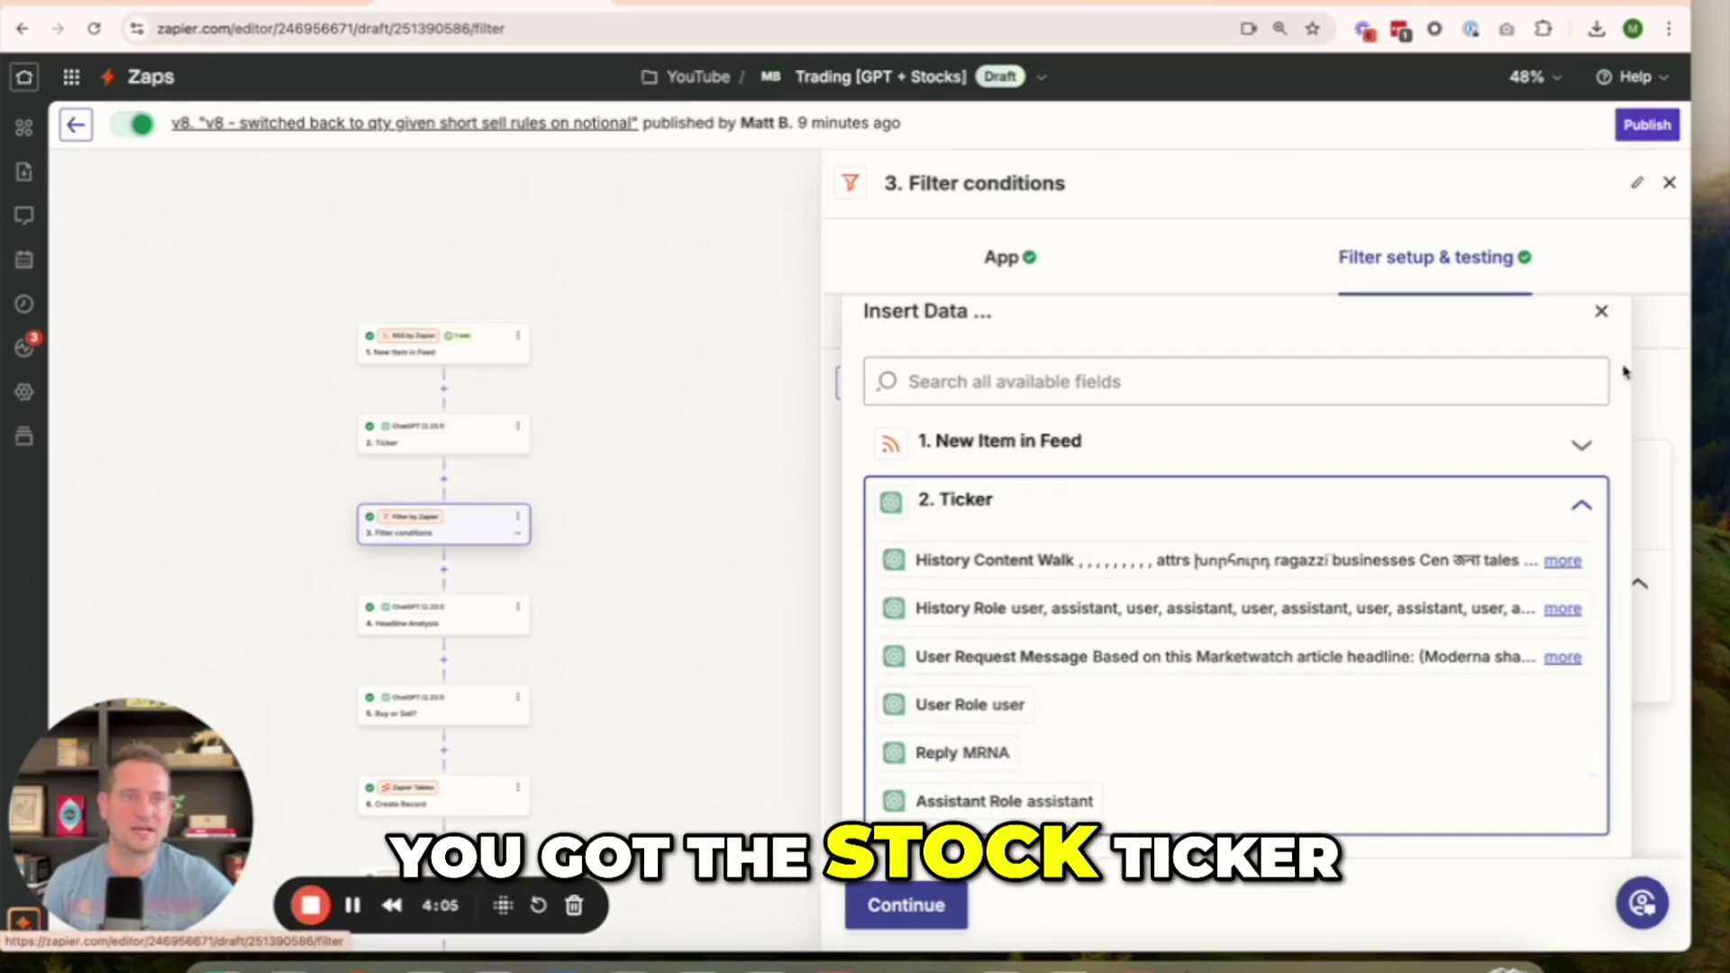
{"action": "left_click", "coordinate": [1601, 311]}
{"action": "scroll", "coordinate": [1448, 469], "scroll_direction": "up", "scroll_amount": 1}
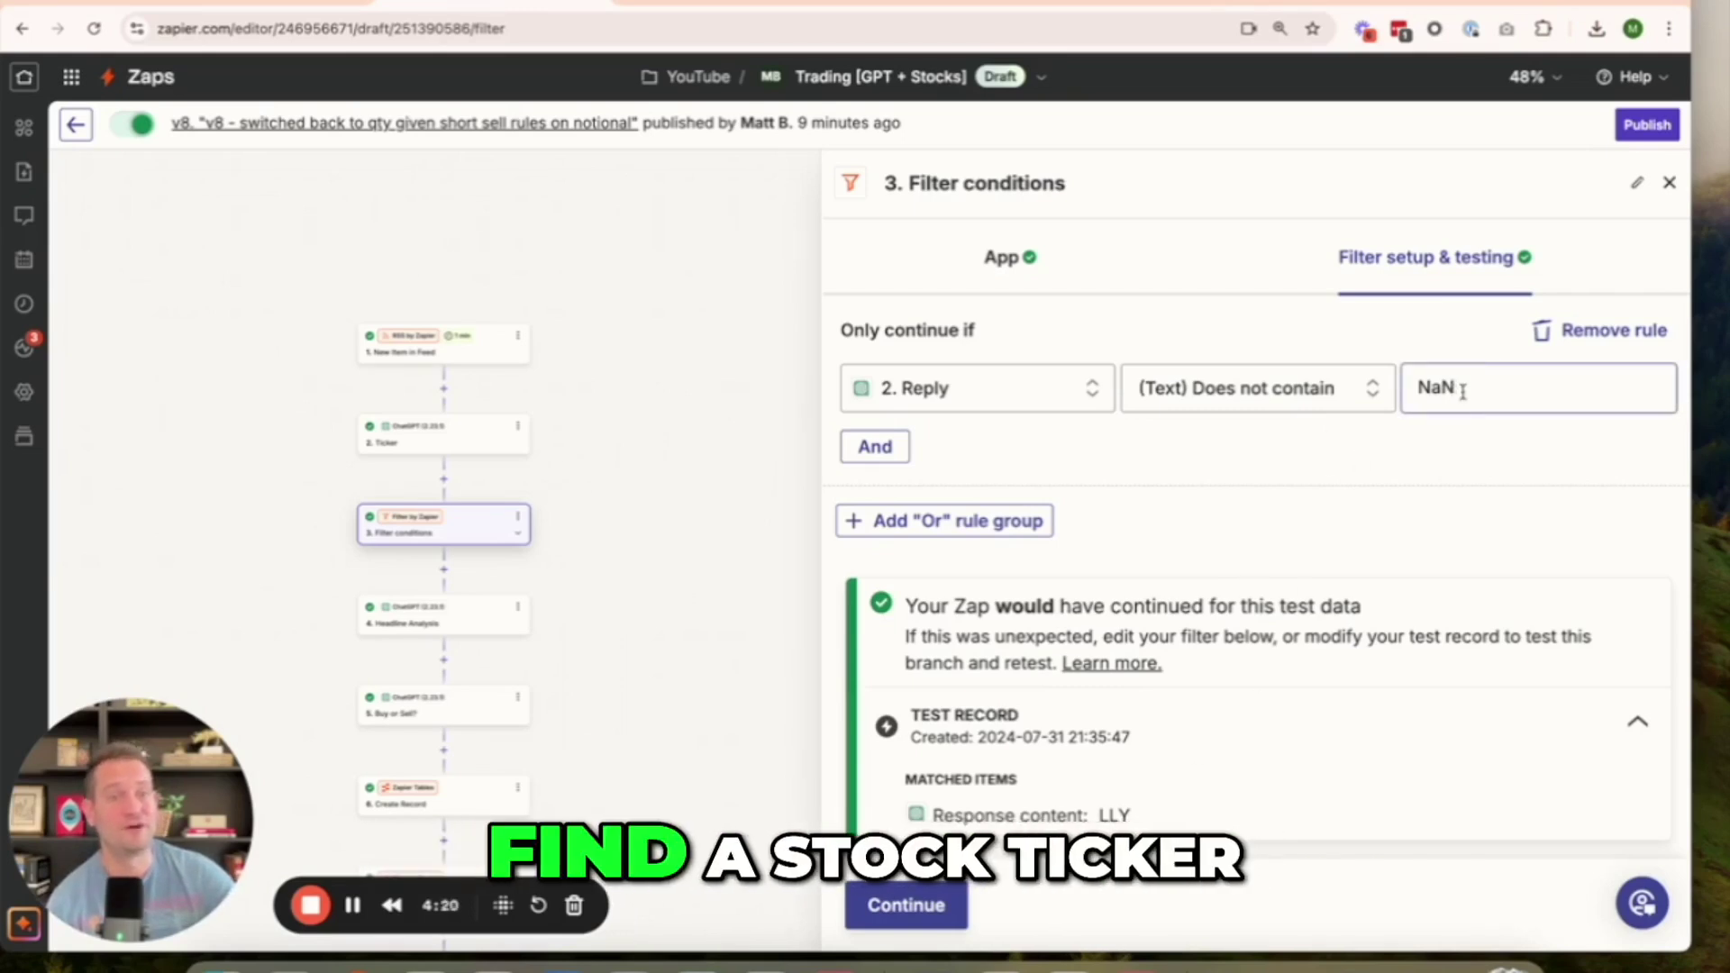
- Retest the filter with the current Ticker reply and check the matched items in the test record
{"action": "scroll", "coordinate": [1115, 811], "scroll_direction": "down", "scroll_amount": 1}
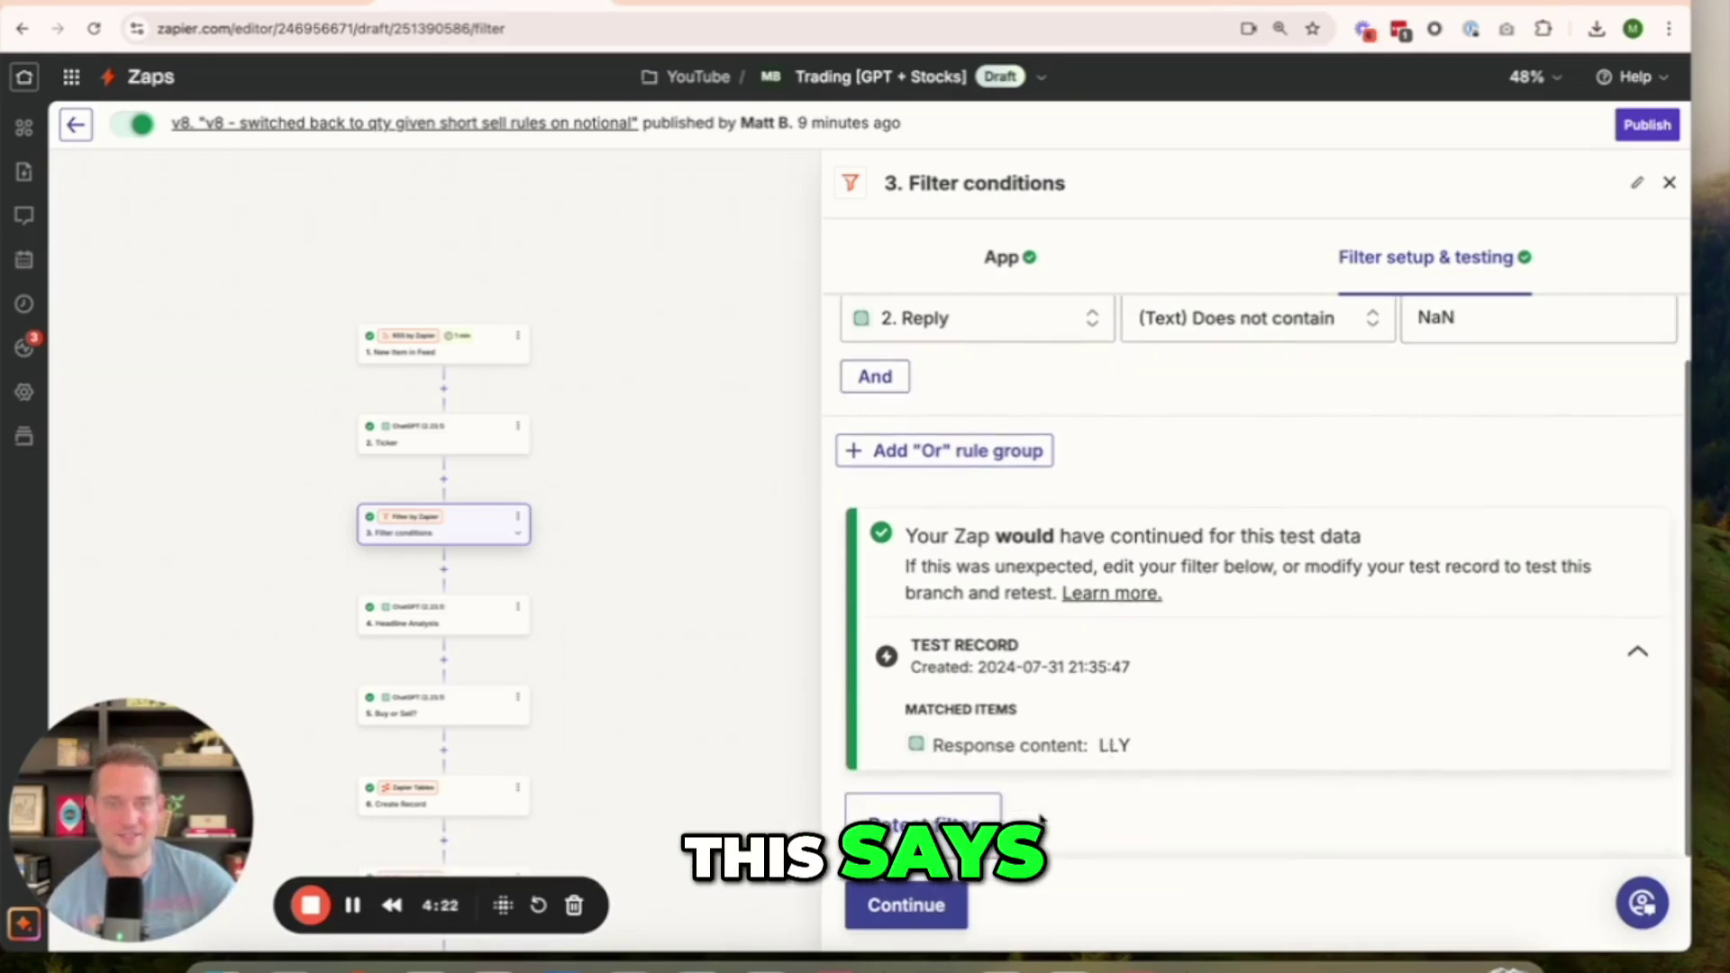
{"action": "left_click", "coordinate": [928, 822]}
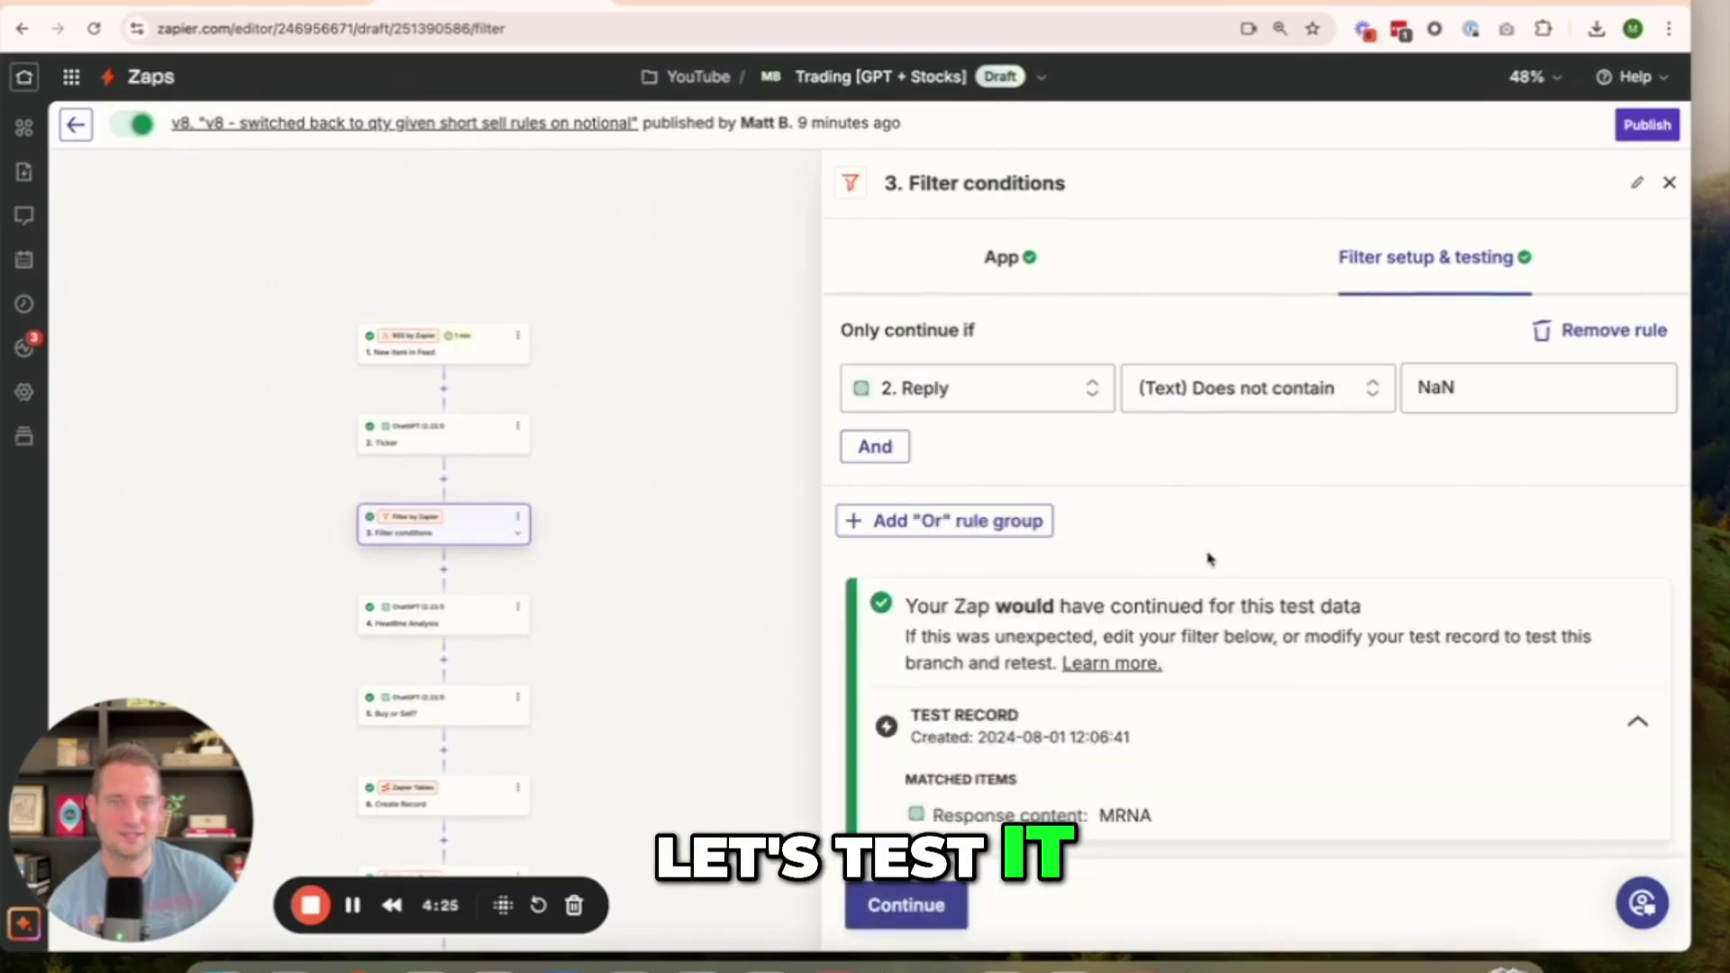
{"action": "scroll", "coordinate": [1209, 559], "scroll_direction": "down", "scroll_amount": 1}
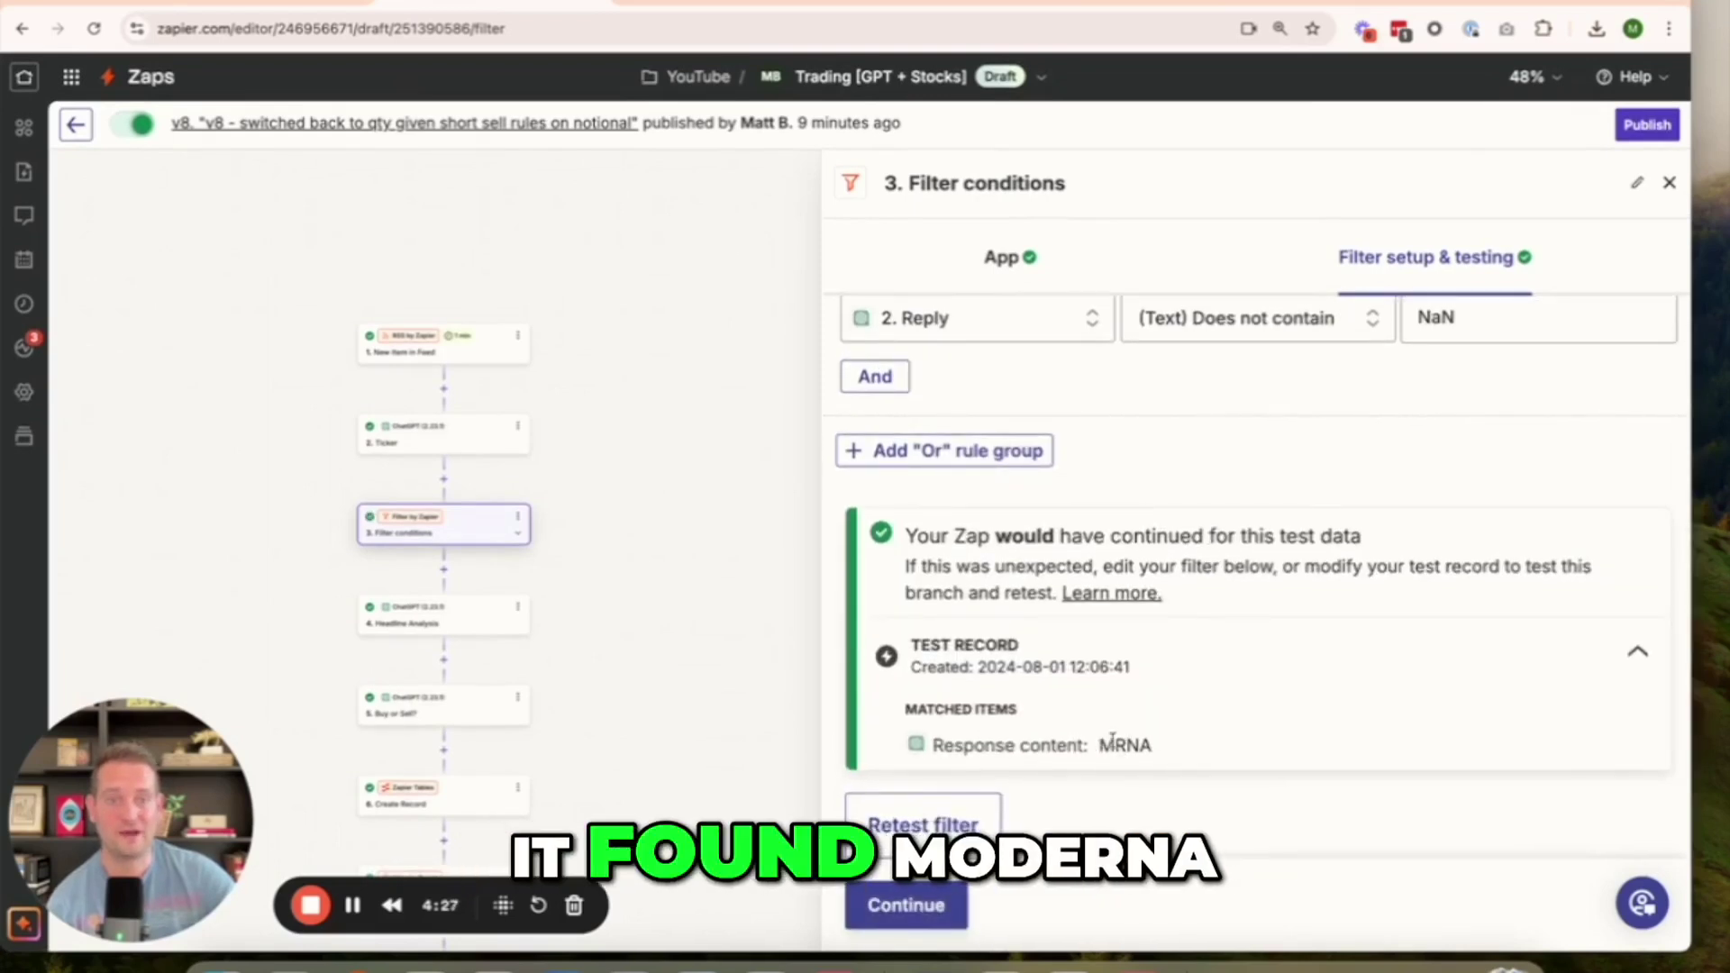
{"action": "scroll", "coordinate": [1363, 585], "scroll_direction": "up", "scroll_amount": 1}
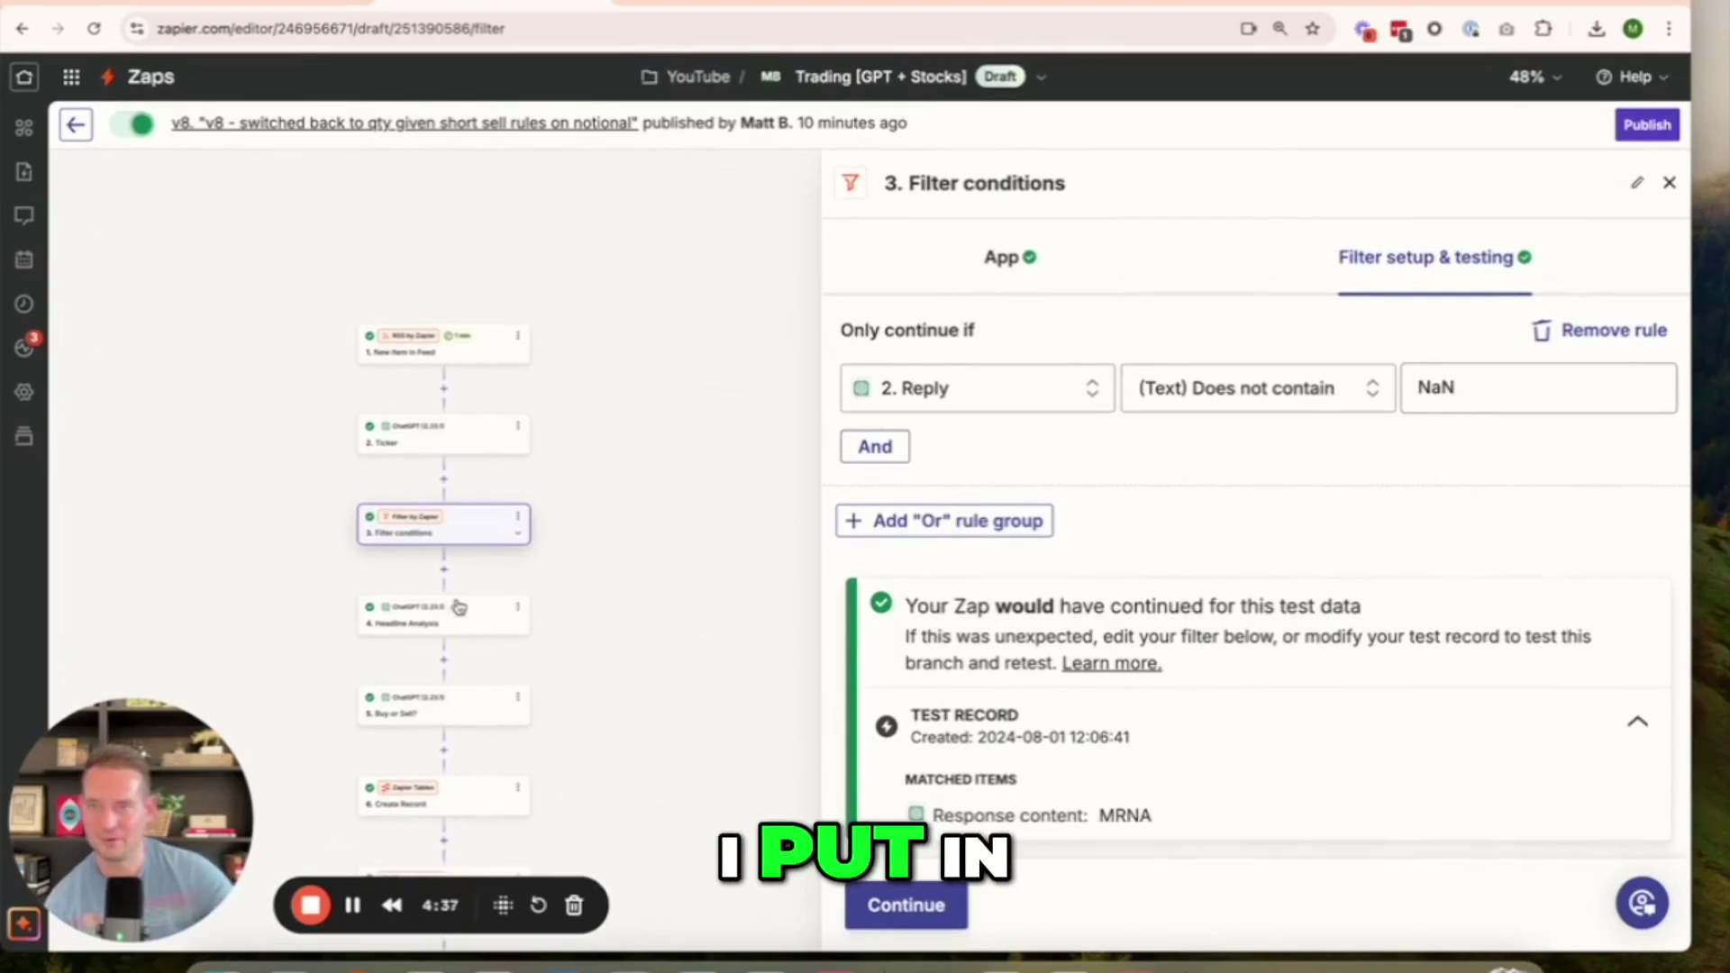
- Continue to the Headline Analysis step and review its User Message prompt, including the mapped feed title and the 0 to 100 scoring instructions
{"action": "left_click", "coordinate": [908, 906]}
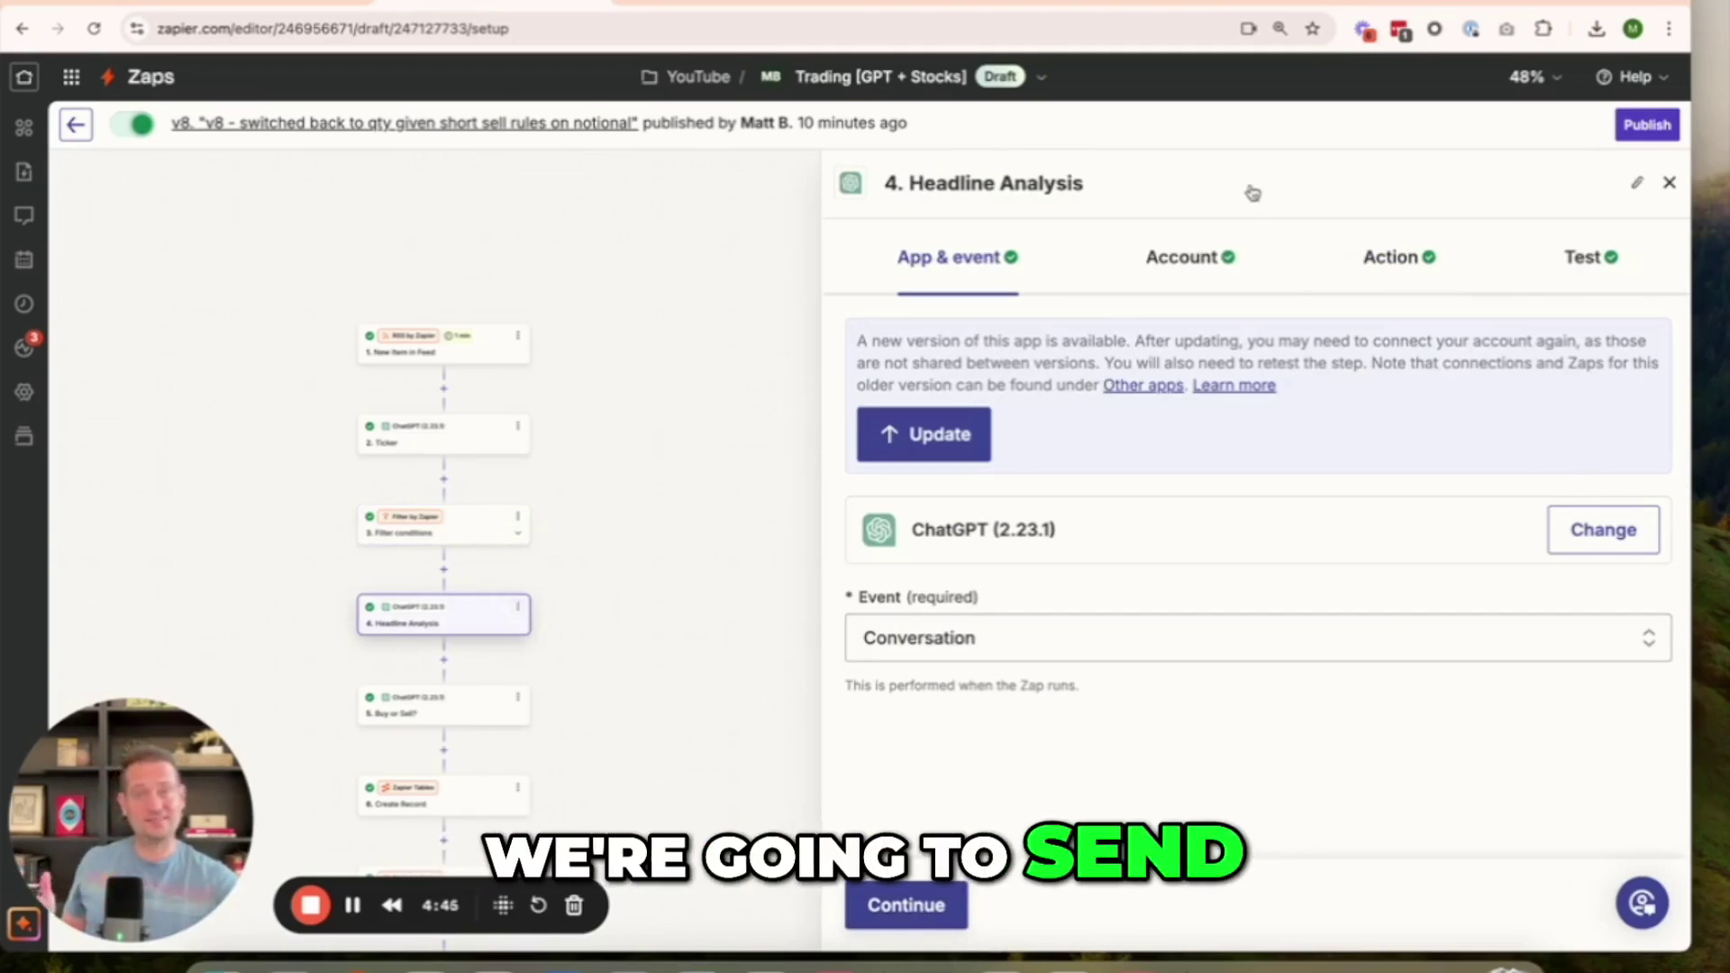
{"action": "left_click", "coordinate": [1382, 260]}
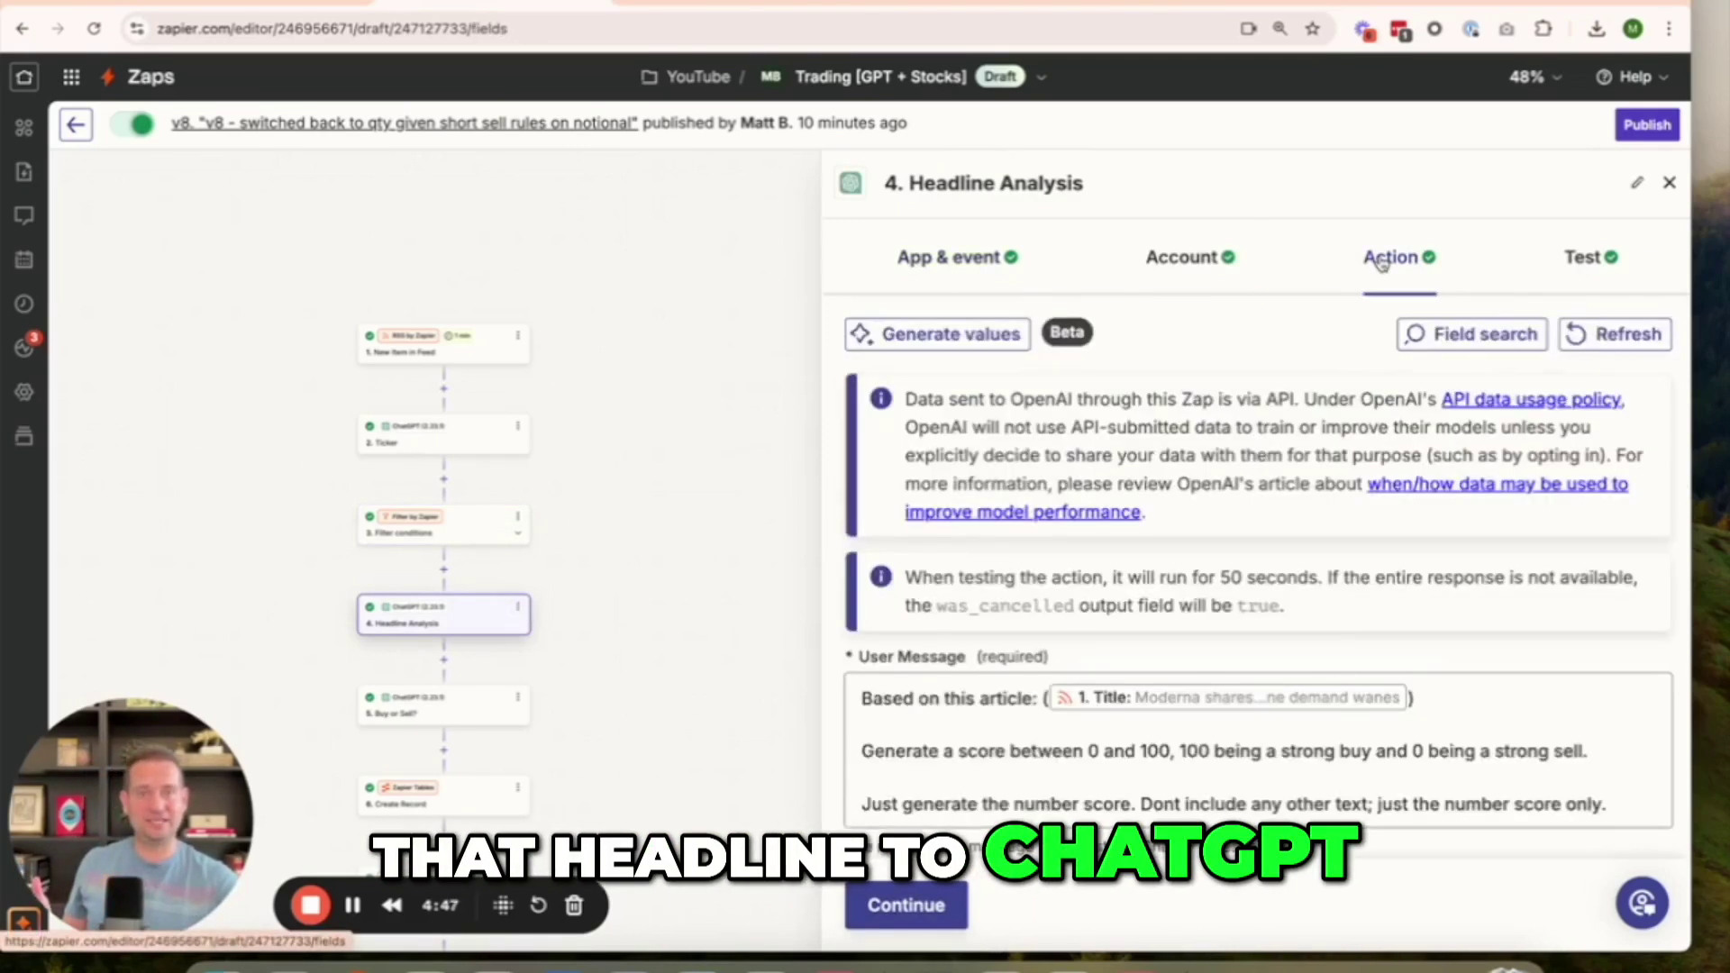
{"action": "scroll", "coordinate": [1330, 619], "scroll_direction": "down", "scroll_amount": 1}
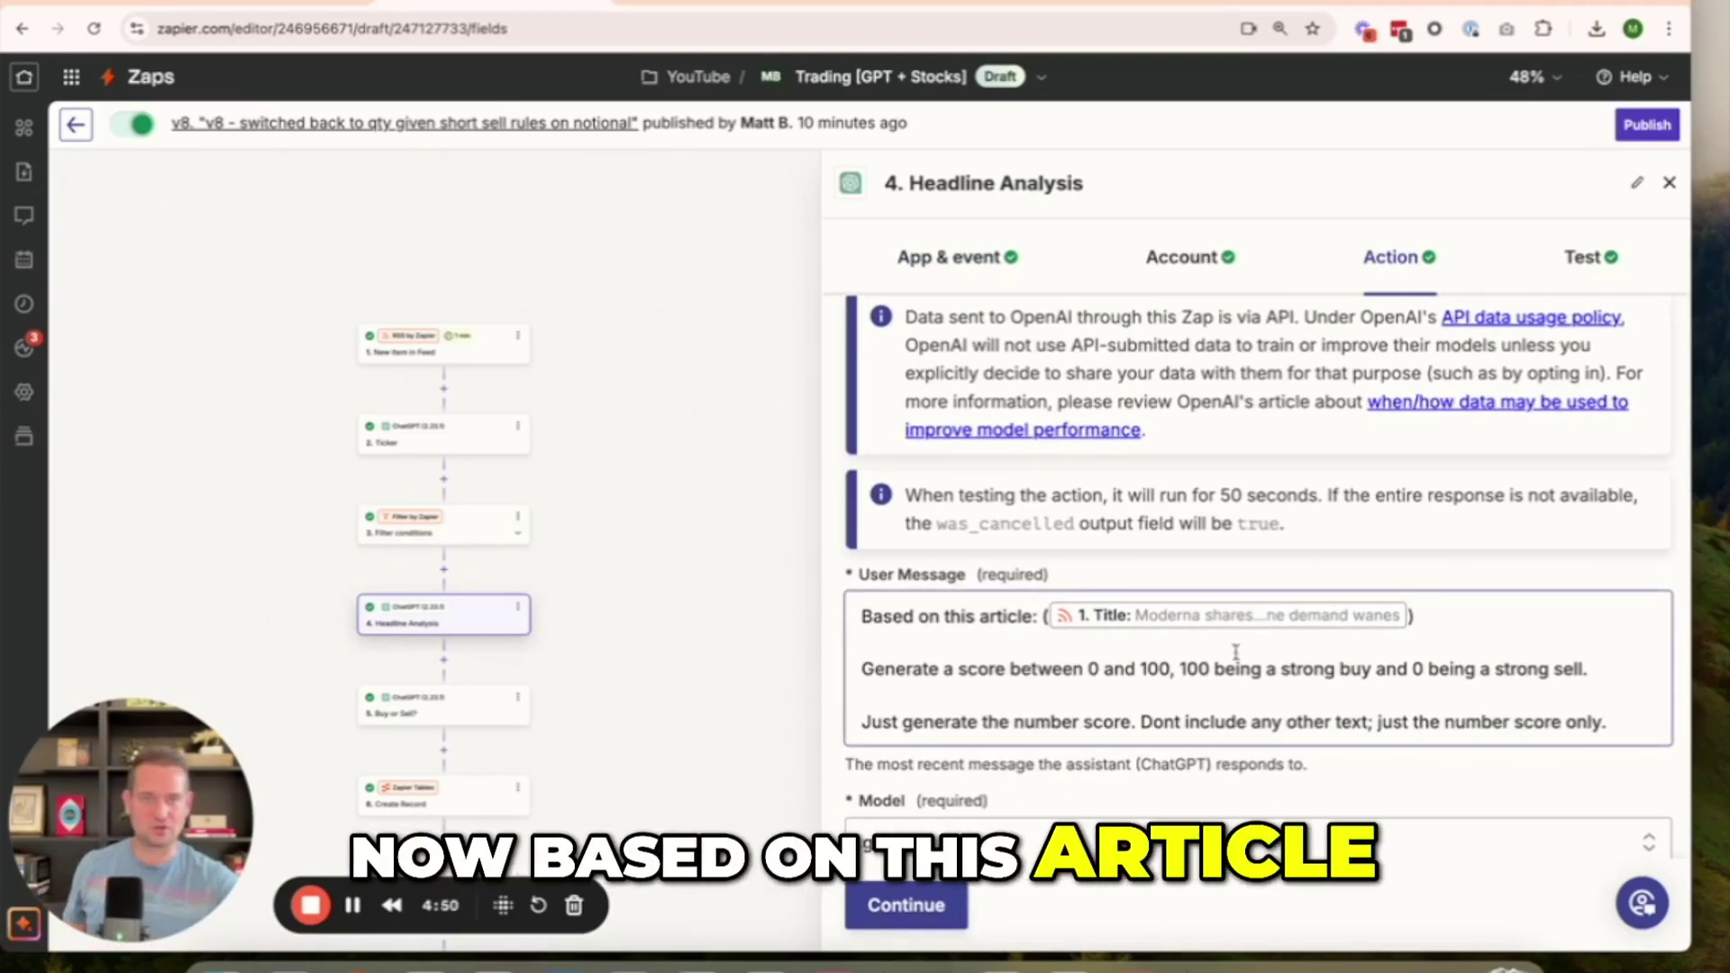
{"action": "scroll", "coordinate": [1284, 647], "scroll_direction": "down", "scroll_amount": 1}
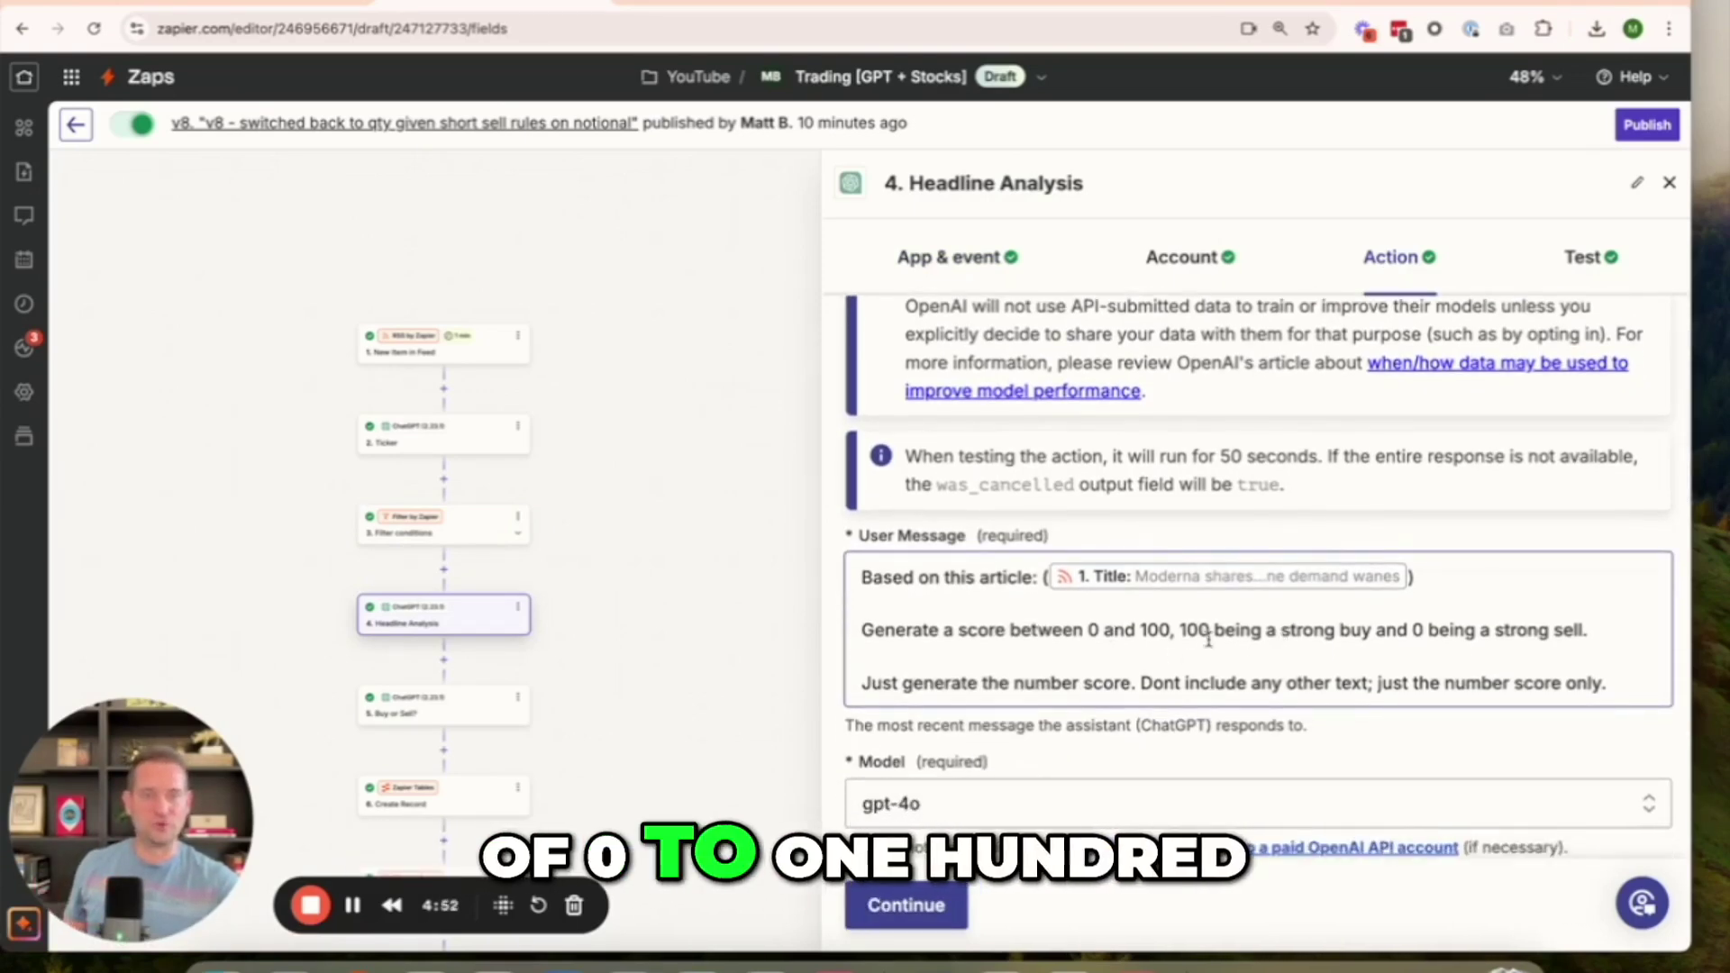
{"action": "scroll", "coordinate": [1208, 639], "scroll_direction": "down", "scroll_amount": 1}
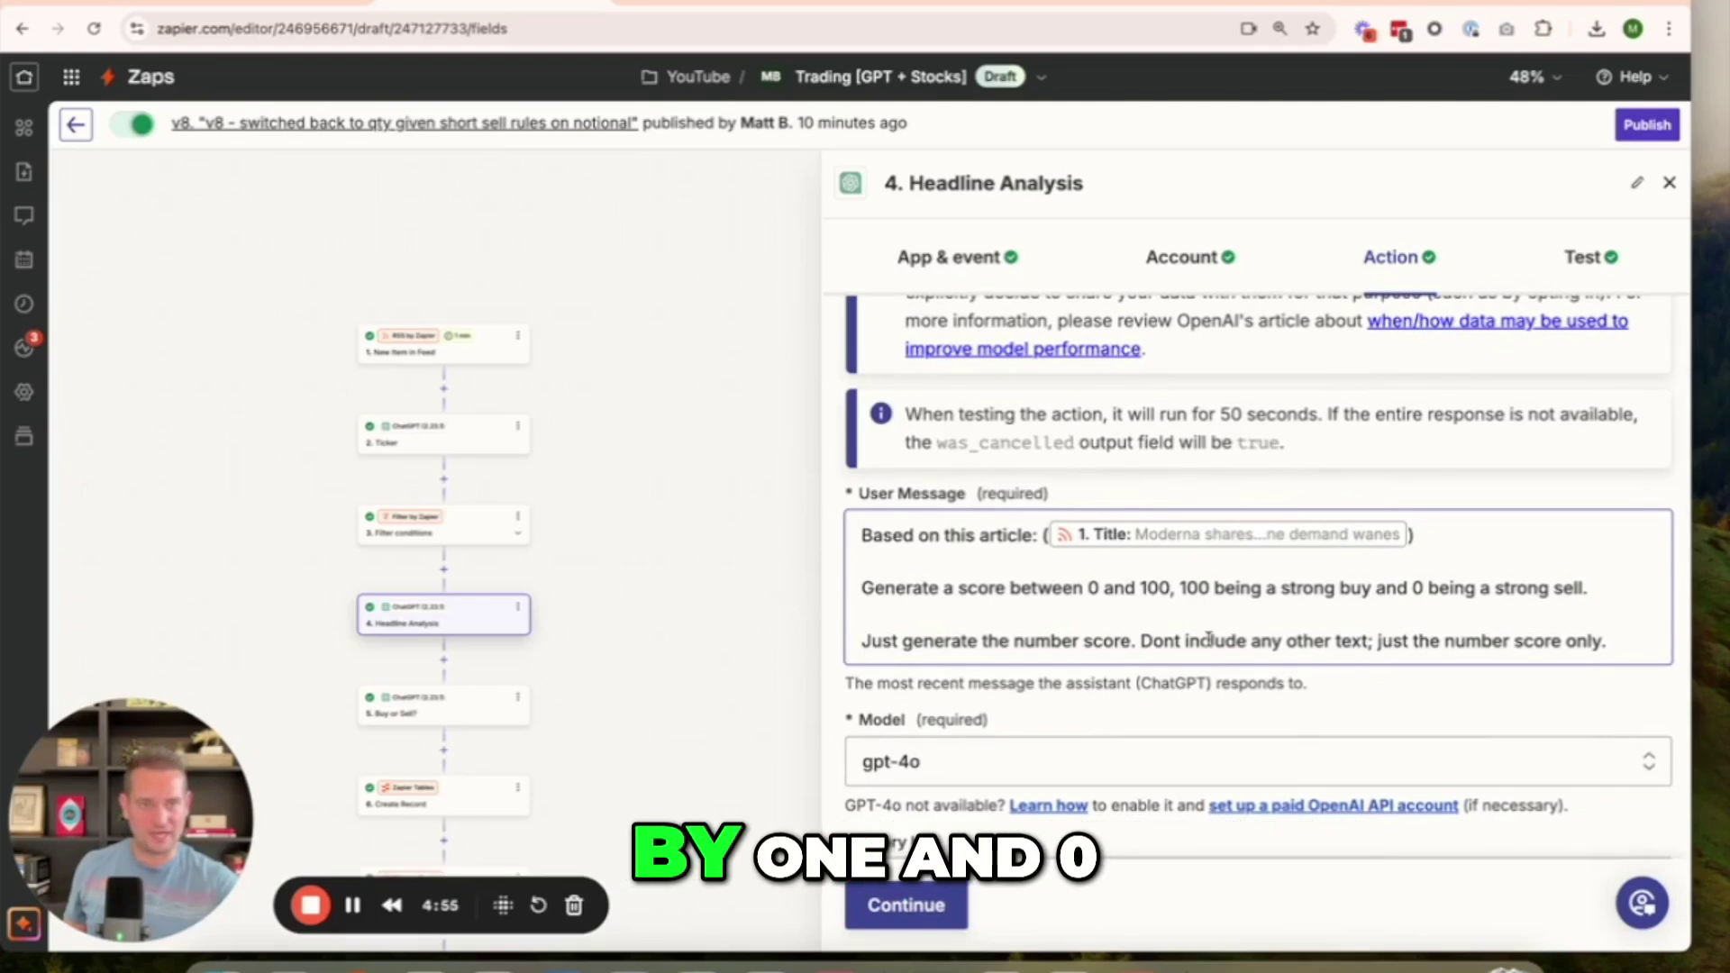
{"action": "scroll", "coordinate": [1484, 602], "scroll_direction": "down", "scroll_amount": 1}
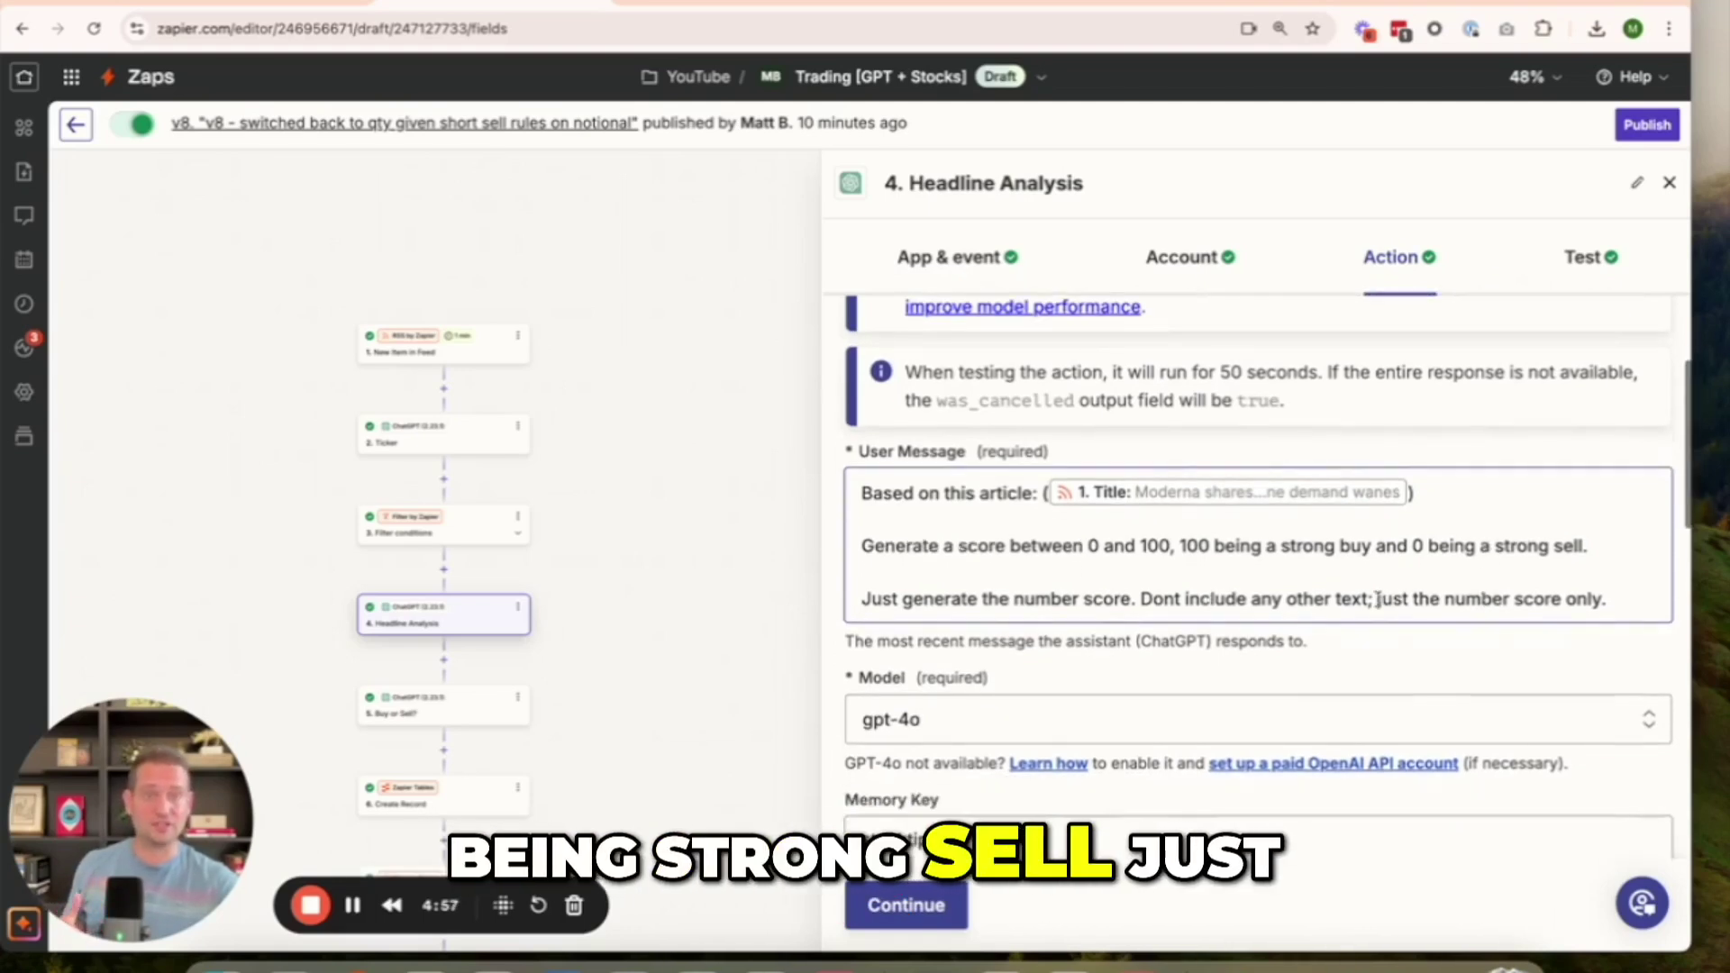
- Review the Headline Analysis action's remaining settings, including model, memory key, assistant instructions, max tokens and temperature
{"action": "scroll", "coordinate": [1276, 585], "scroll_direction": "down", "scroll_amount": 3}
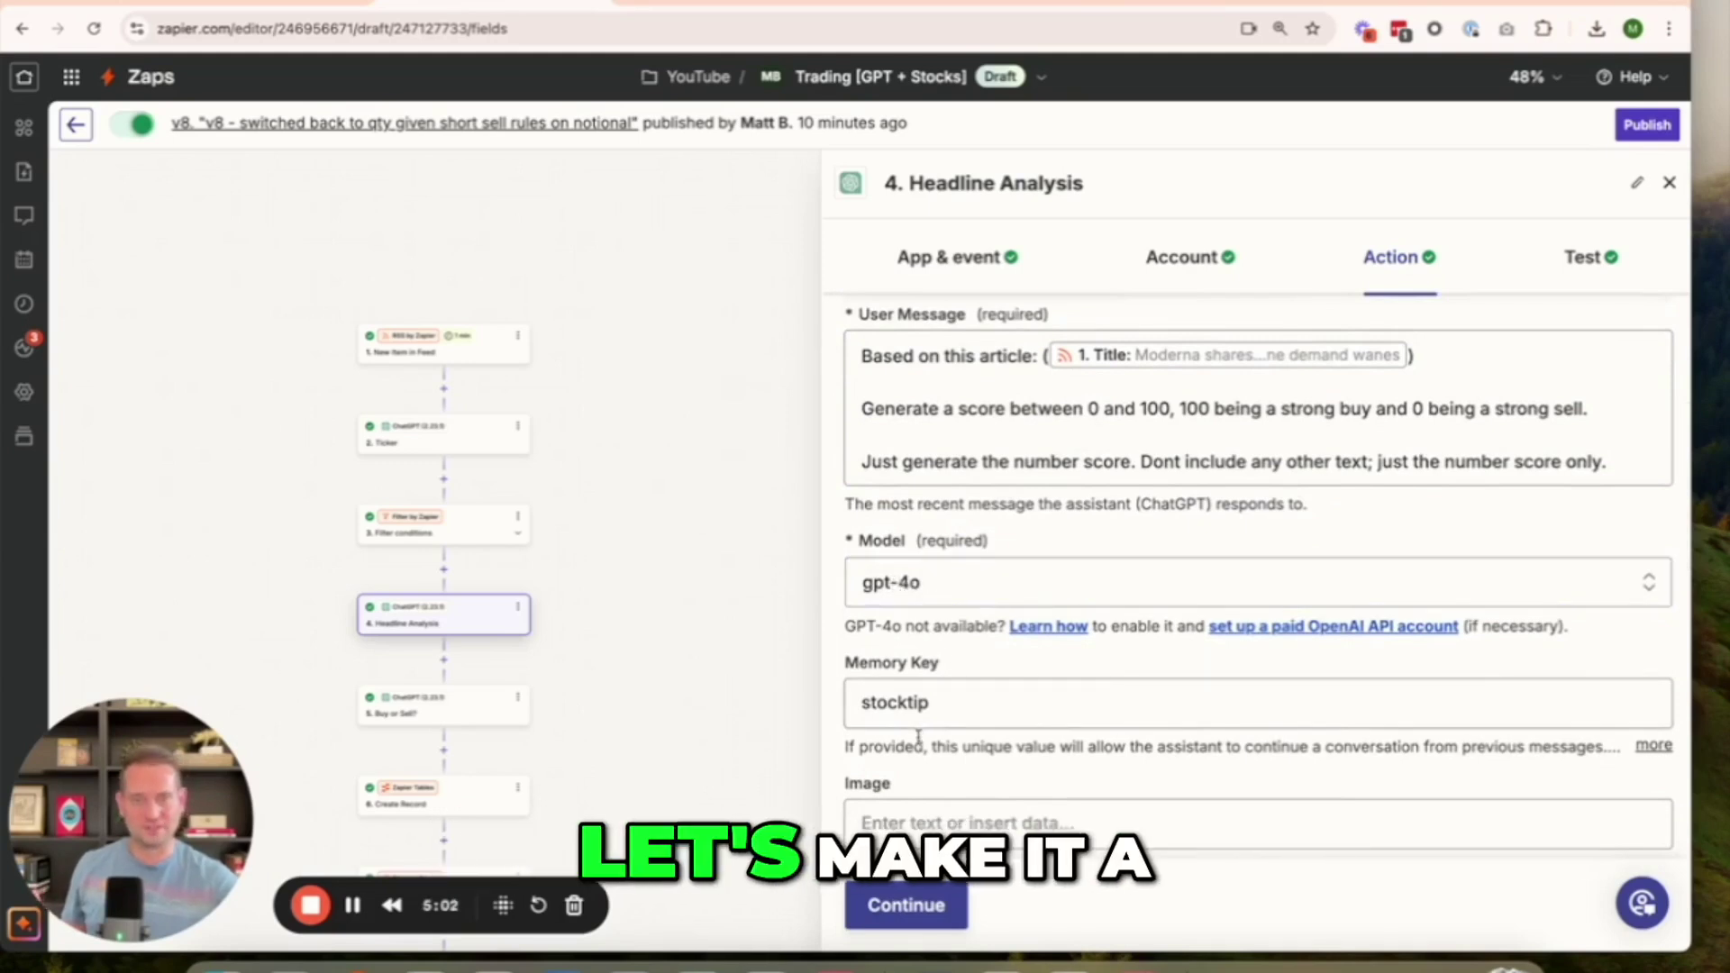
{"action": "scroll", "coordinate": [919, 640], "scroll_direction": "down", "scroll_amount": 1}
{"action": "scroll", "coordinate": [912, 676], "scroll_direction": "down", "scroll_amount": 6}
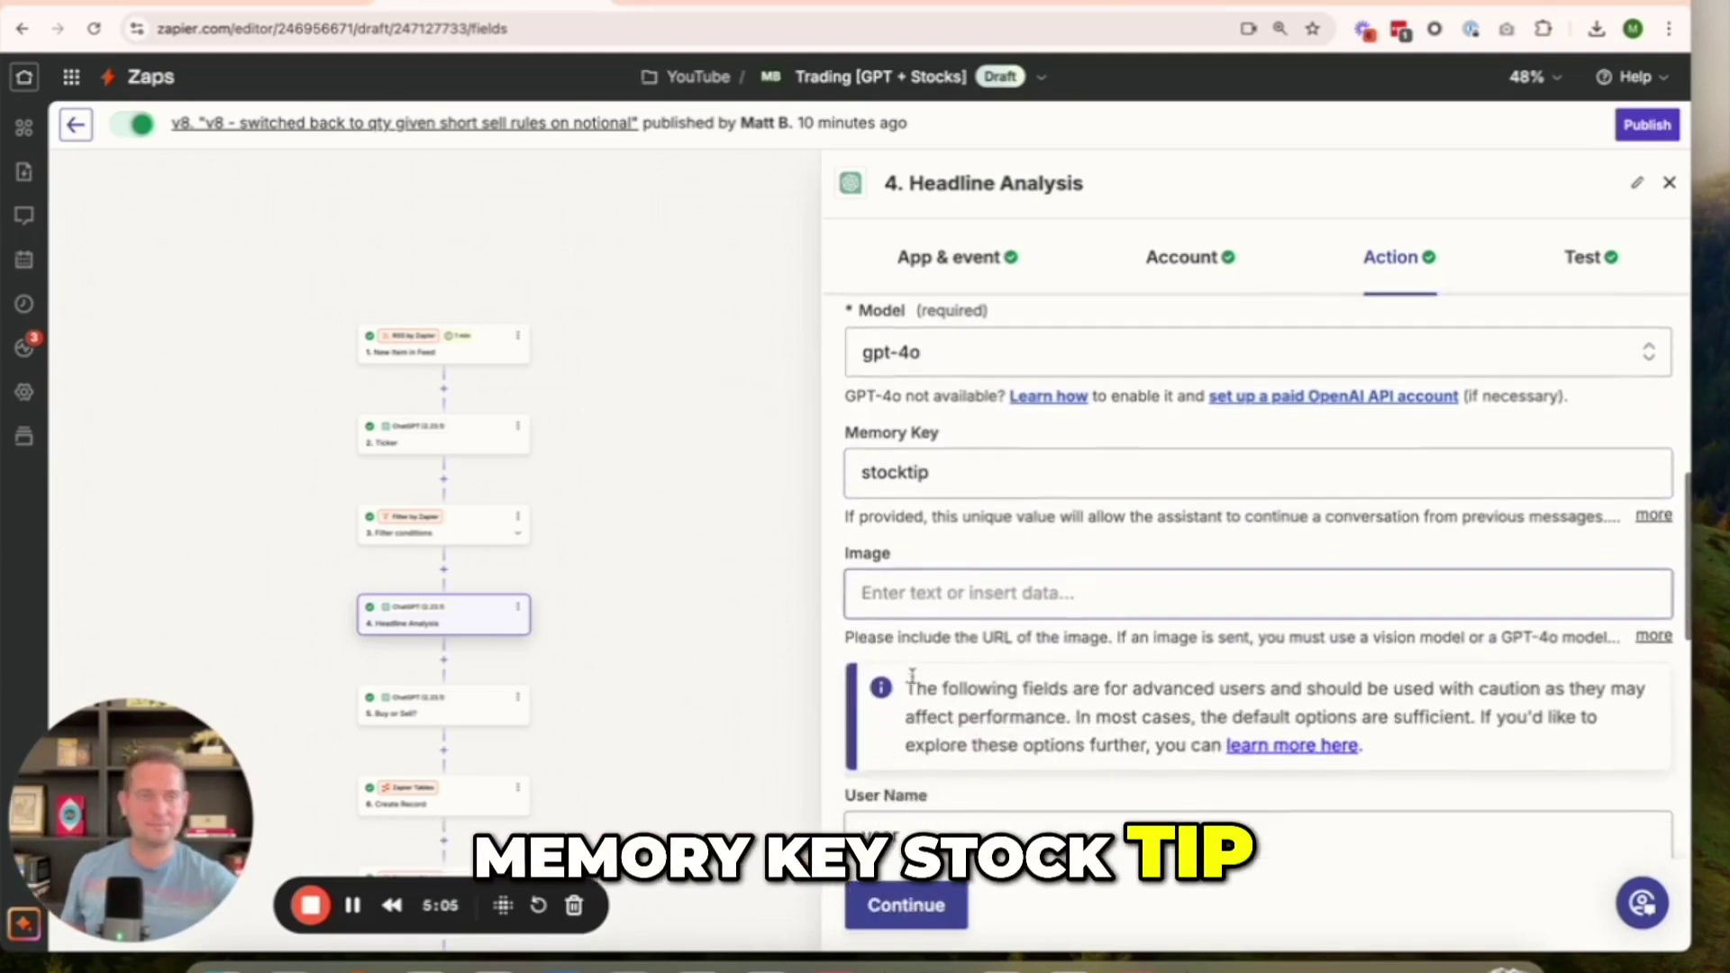
{"action": "scroll", "coordinate": [913, 683], "scroll_direction": "down", "scroll_amount": 7}
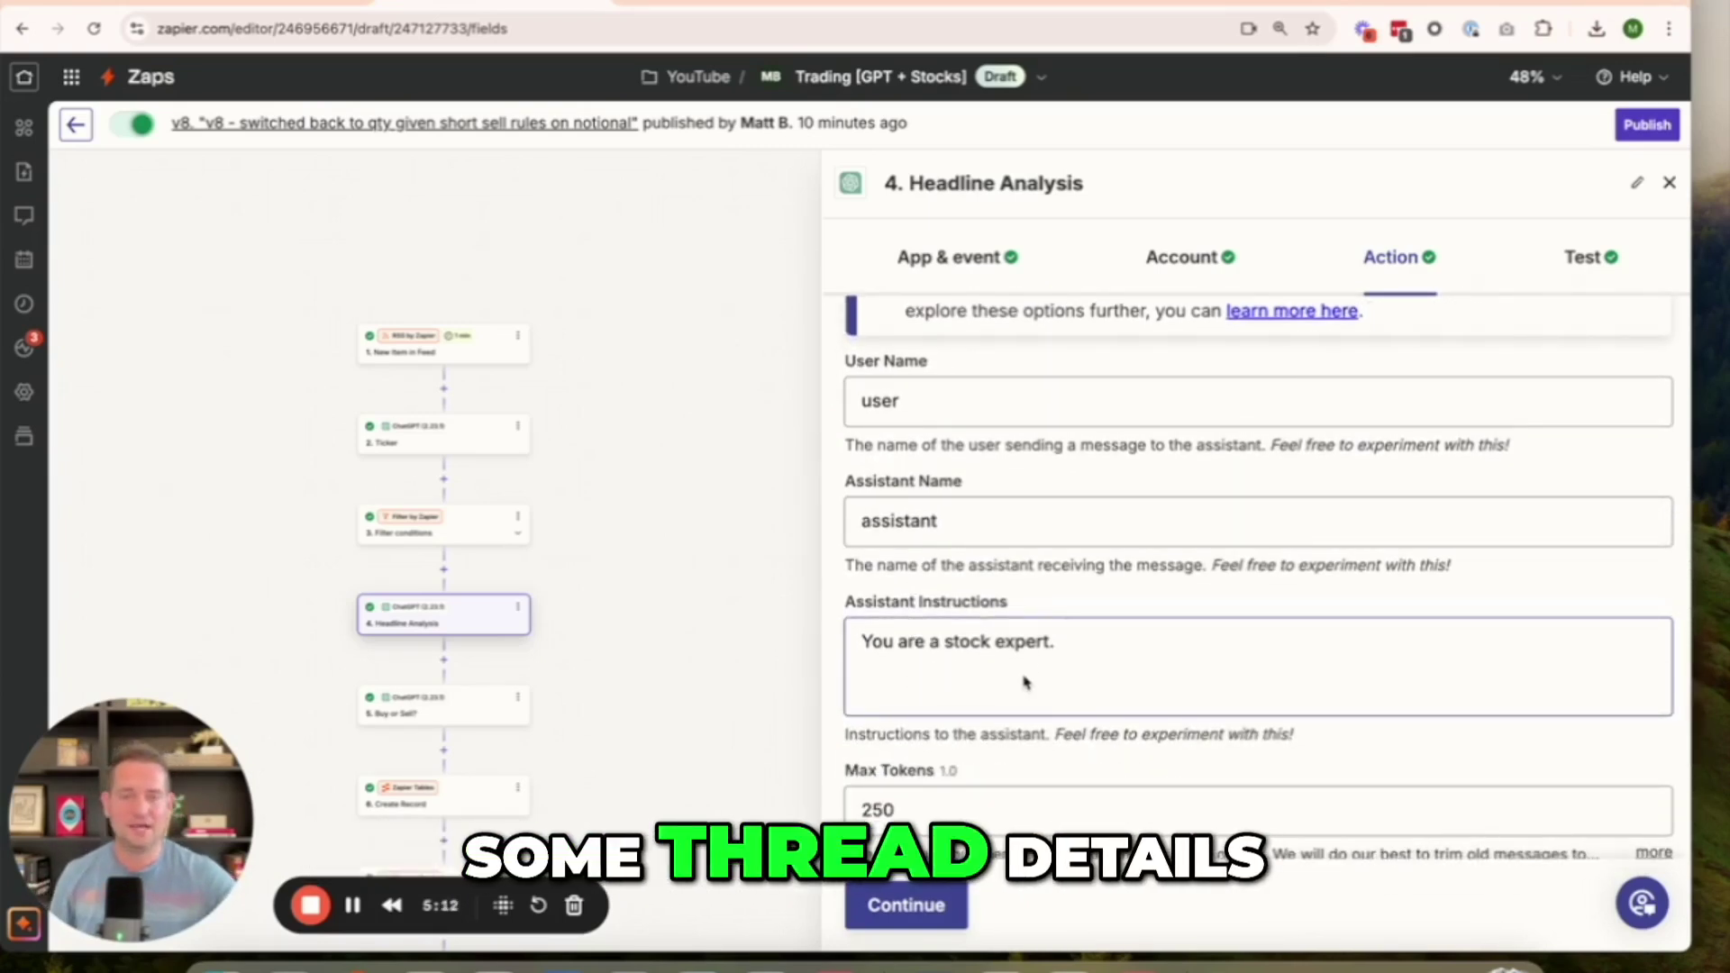
{"action": "scroll", "coordinate": [1092, 619], "scroll_direction": "down", "scroll_amount": 1}
{"action": "scroll", "coordinate": [1092, 619], "scroll_direction": "down", "scroll_amount": 5}
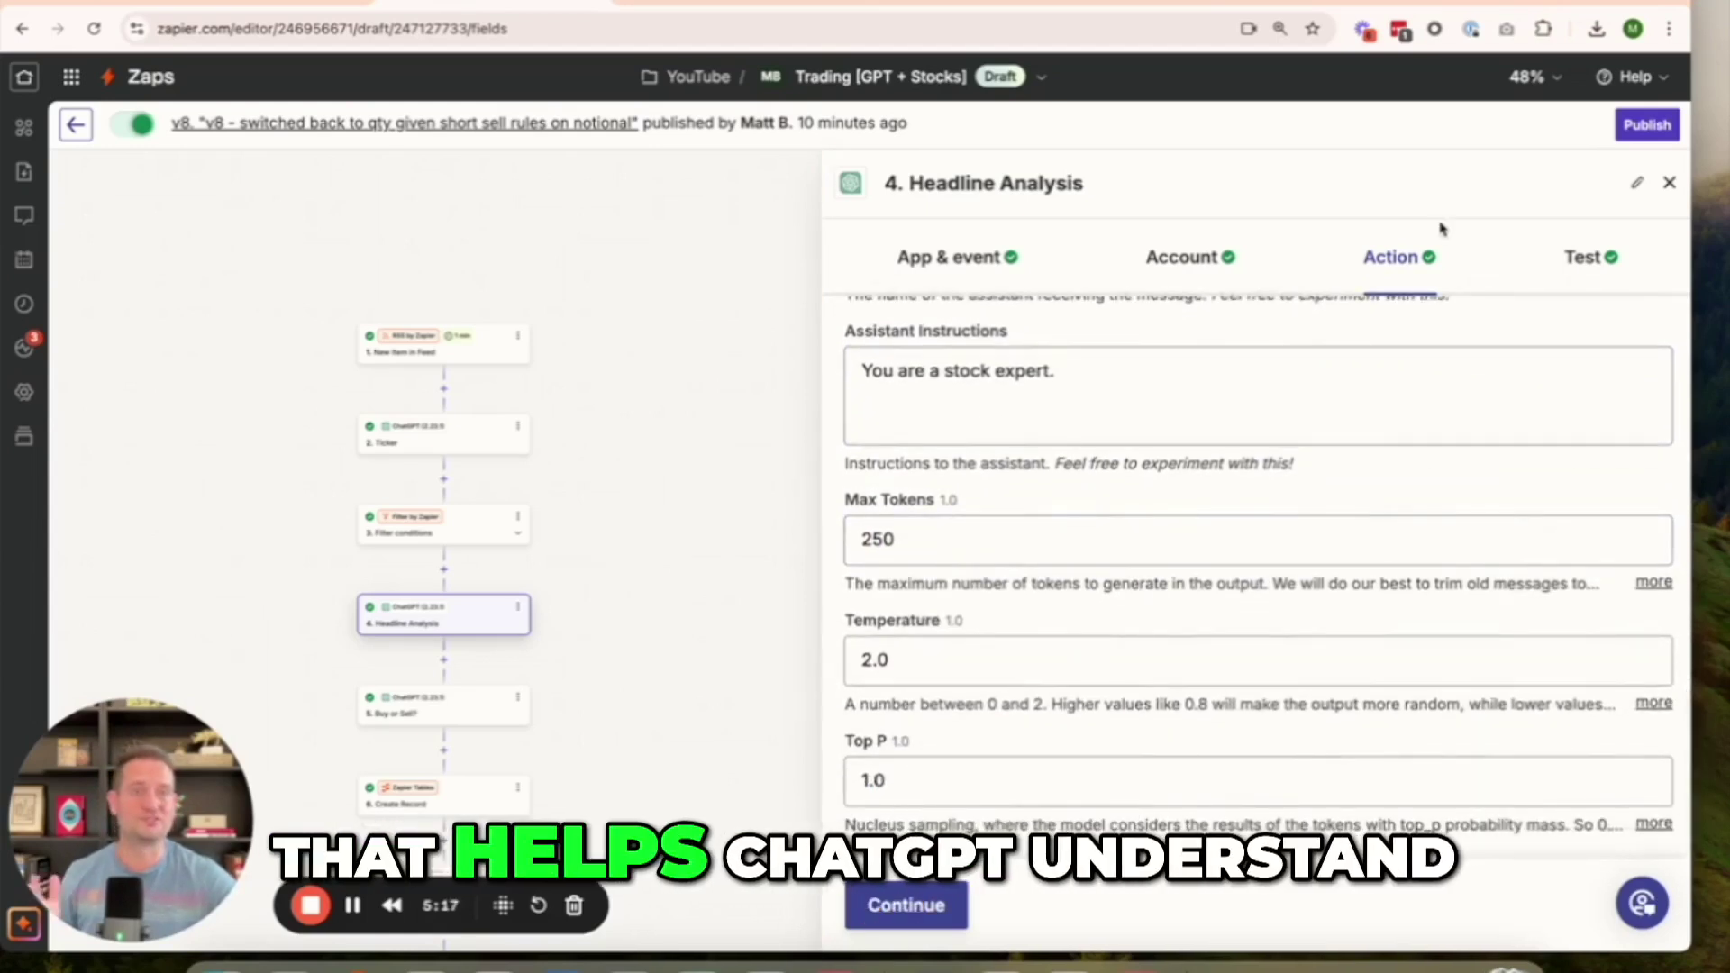
- Retest the Headline Analysis step and compare ChatGPT's score reply with the article headline in the output data
{"action": "left_click", "coordinate": [1573, 261]}
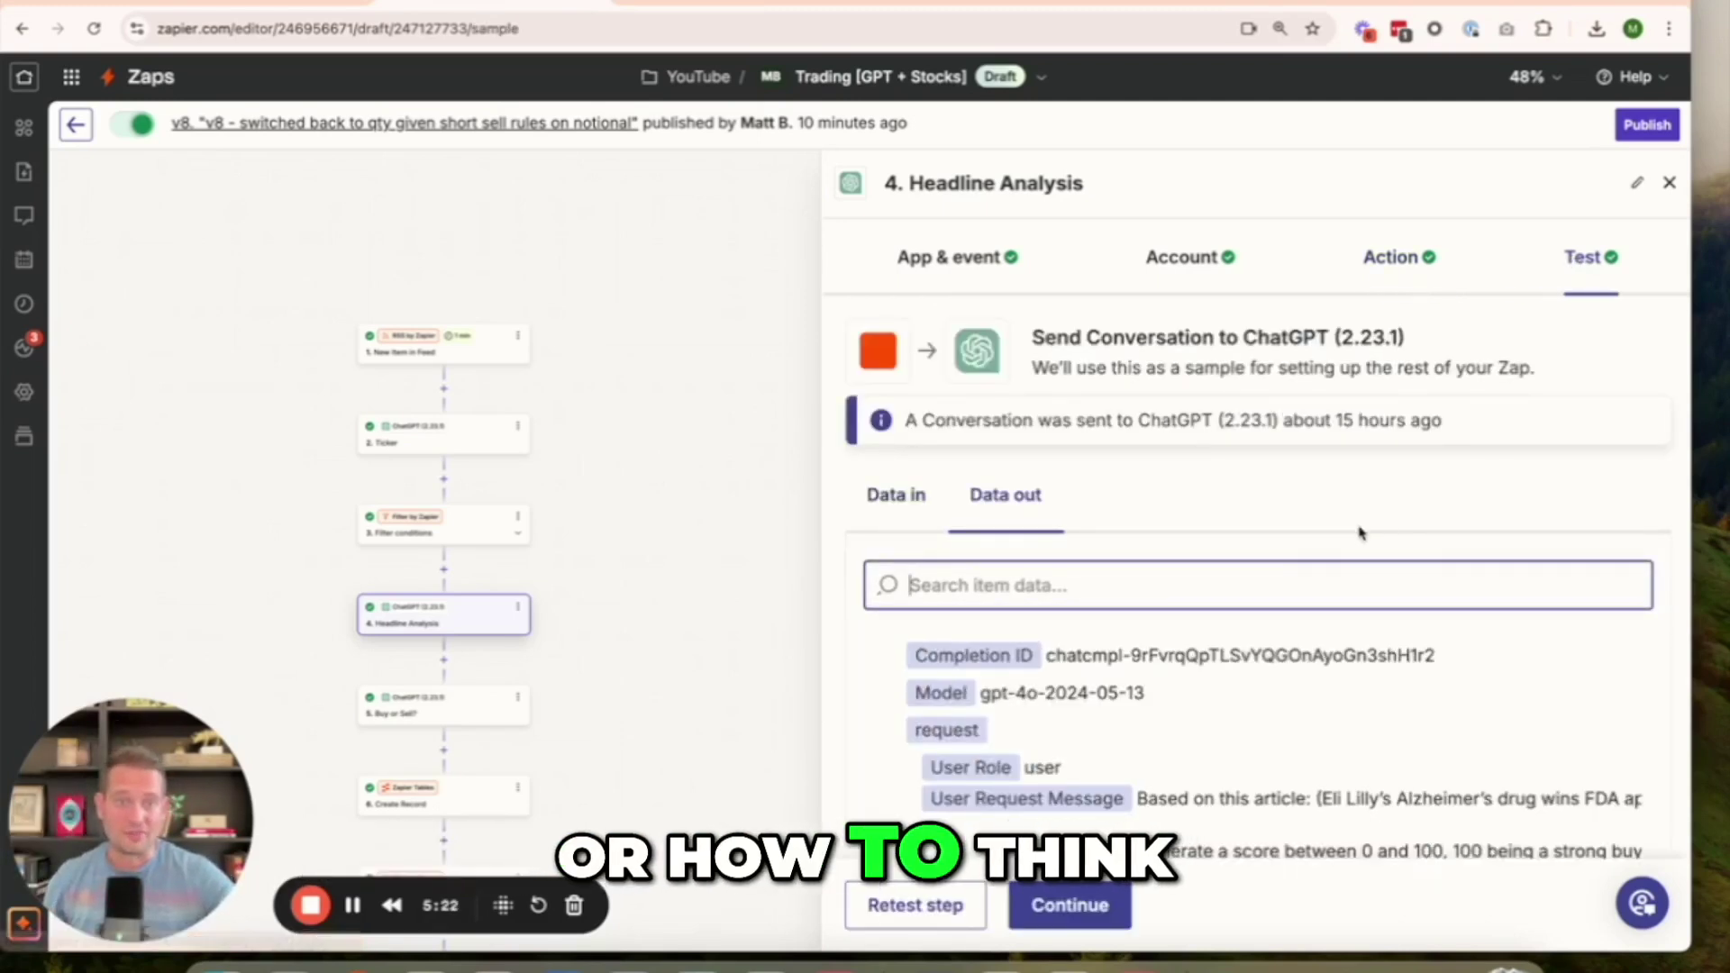
{"action": "left_click", "coordinate": [915, 905]}
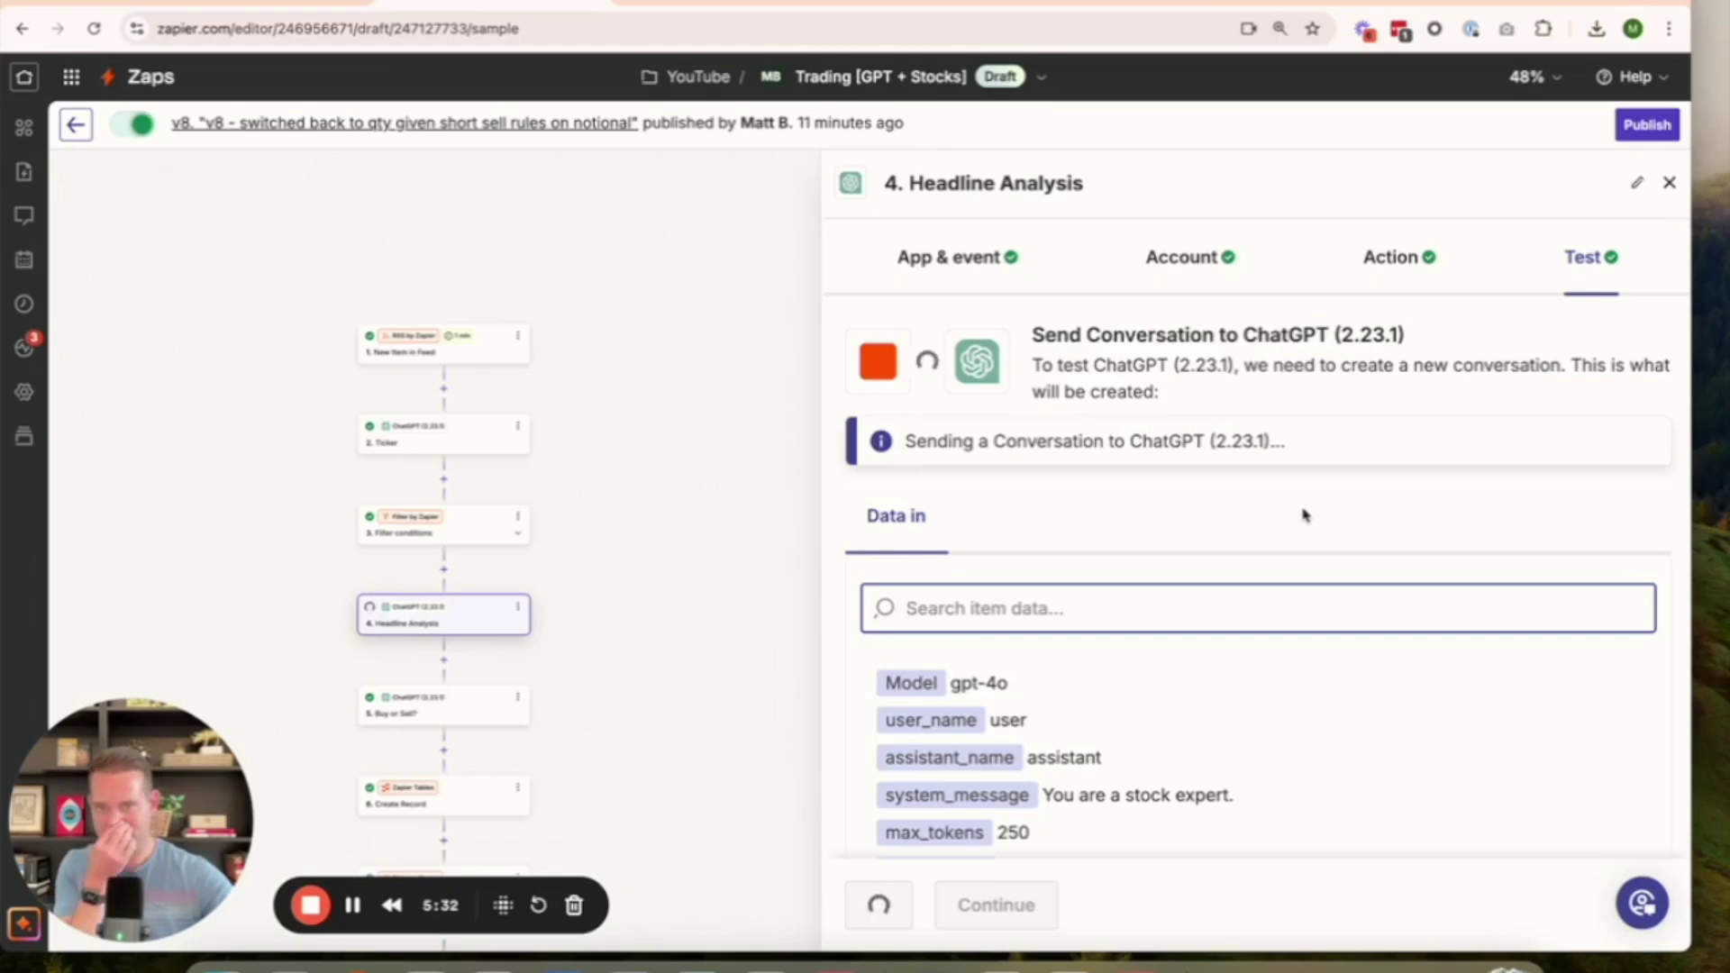
{"action": "scroll", "coordinate": [1303, 515], "scroll_direction": "down", "scroll_amount": 1}
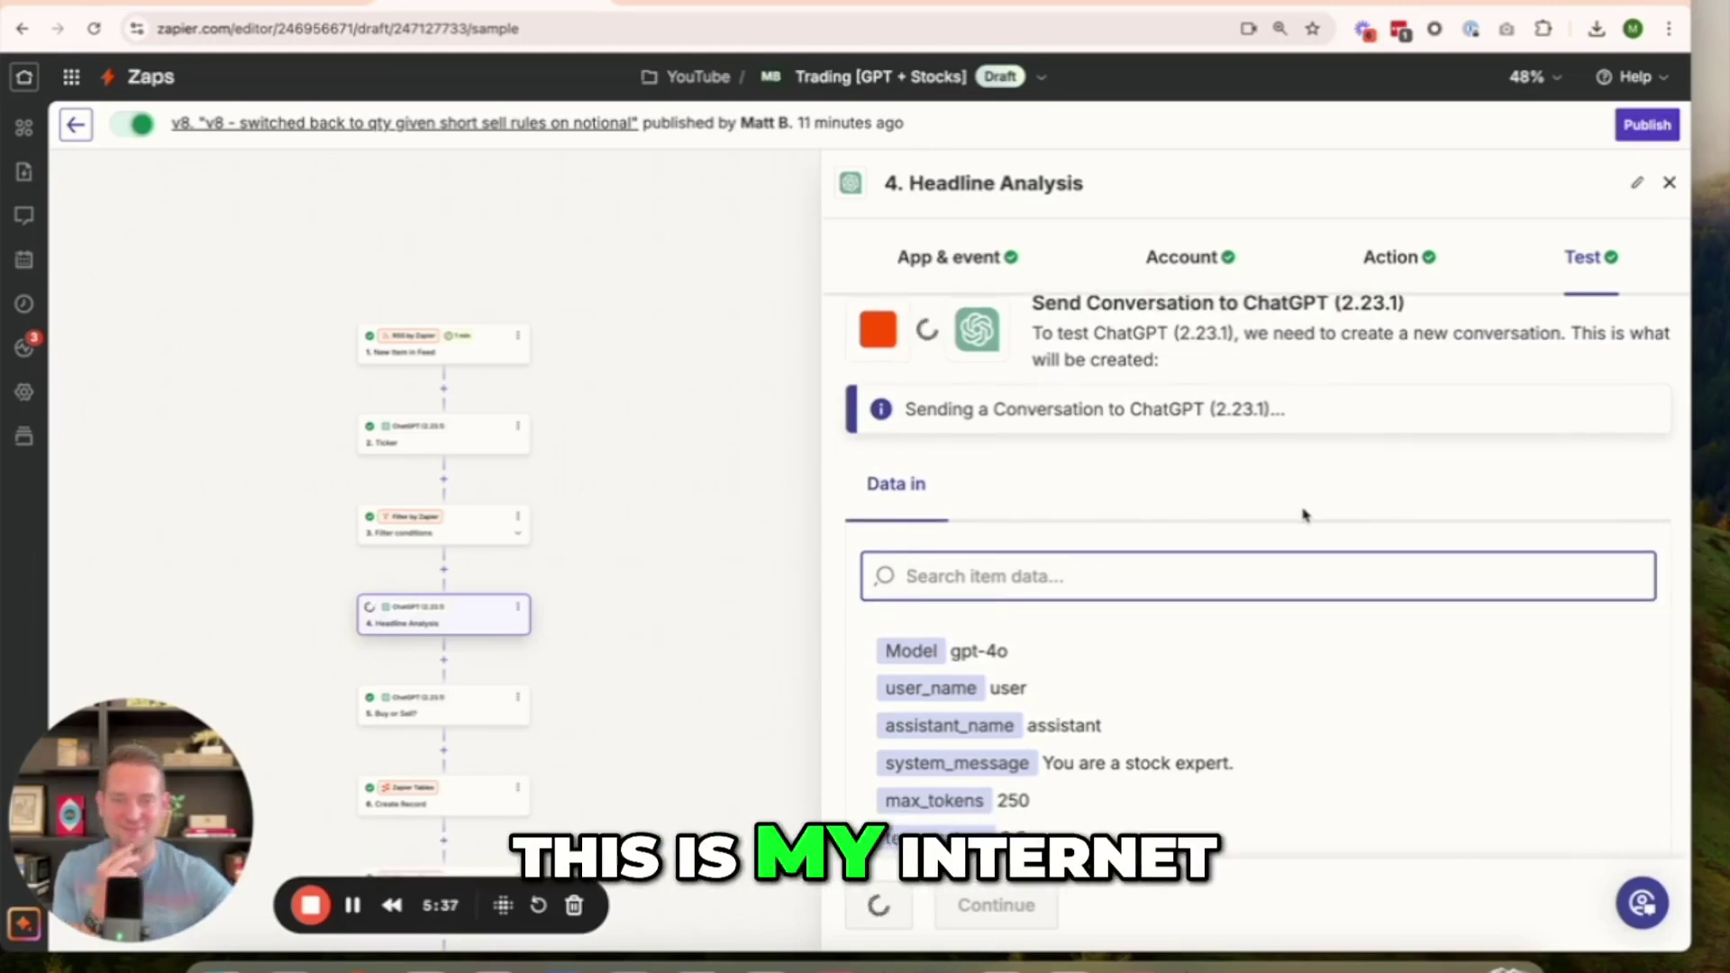
{"action": "scroll", "coordinate": [1302, 515], "scroll_direction": "down", "scroll_amount": 5}
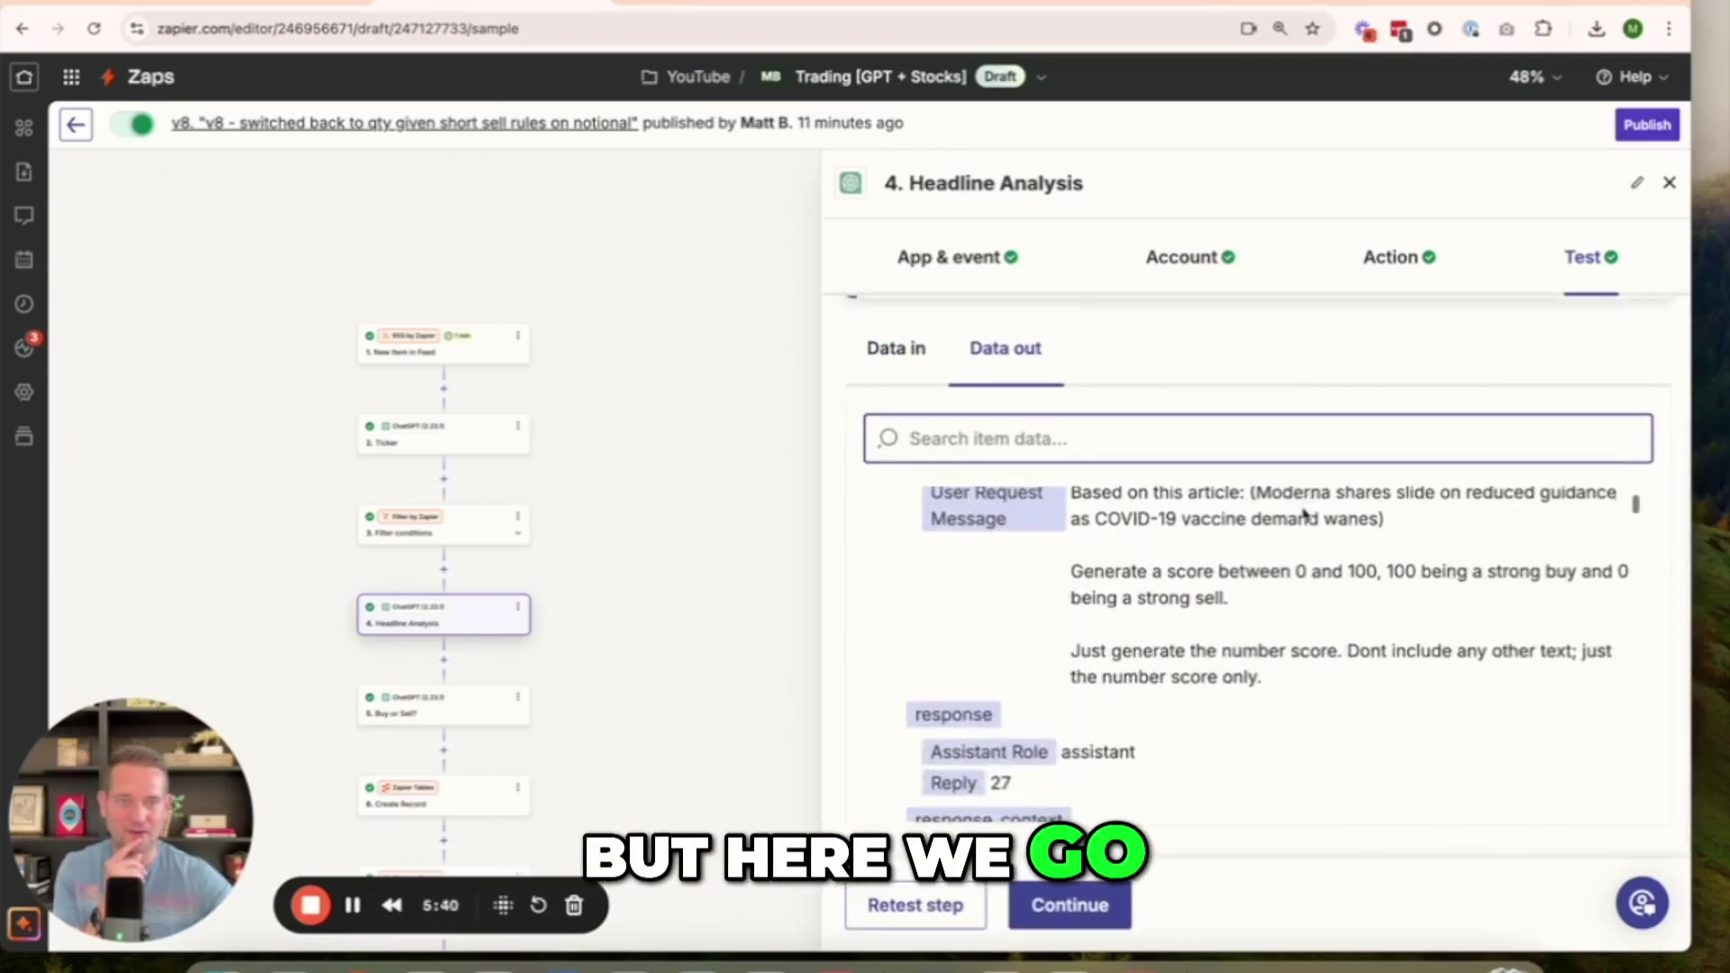
{"action": "scroll", "coordinate": [1195, 601], "scroll_direction": "down", "scroll_amount": 4}
{"action": "scroll", "coordinate": [1000, 669], "scroll_direction": "down", "scroll_amount": 6}
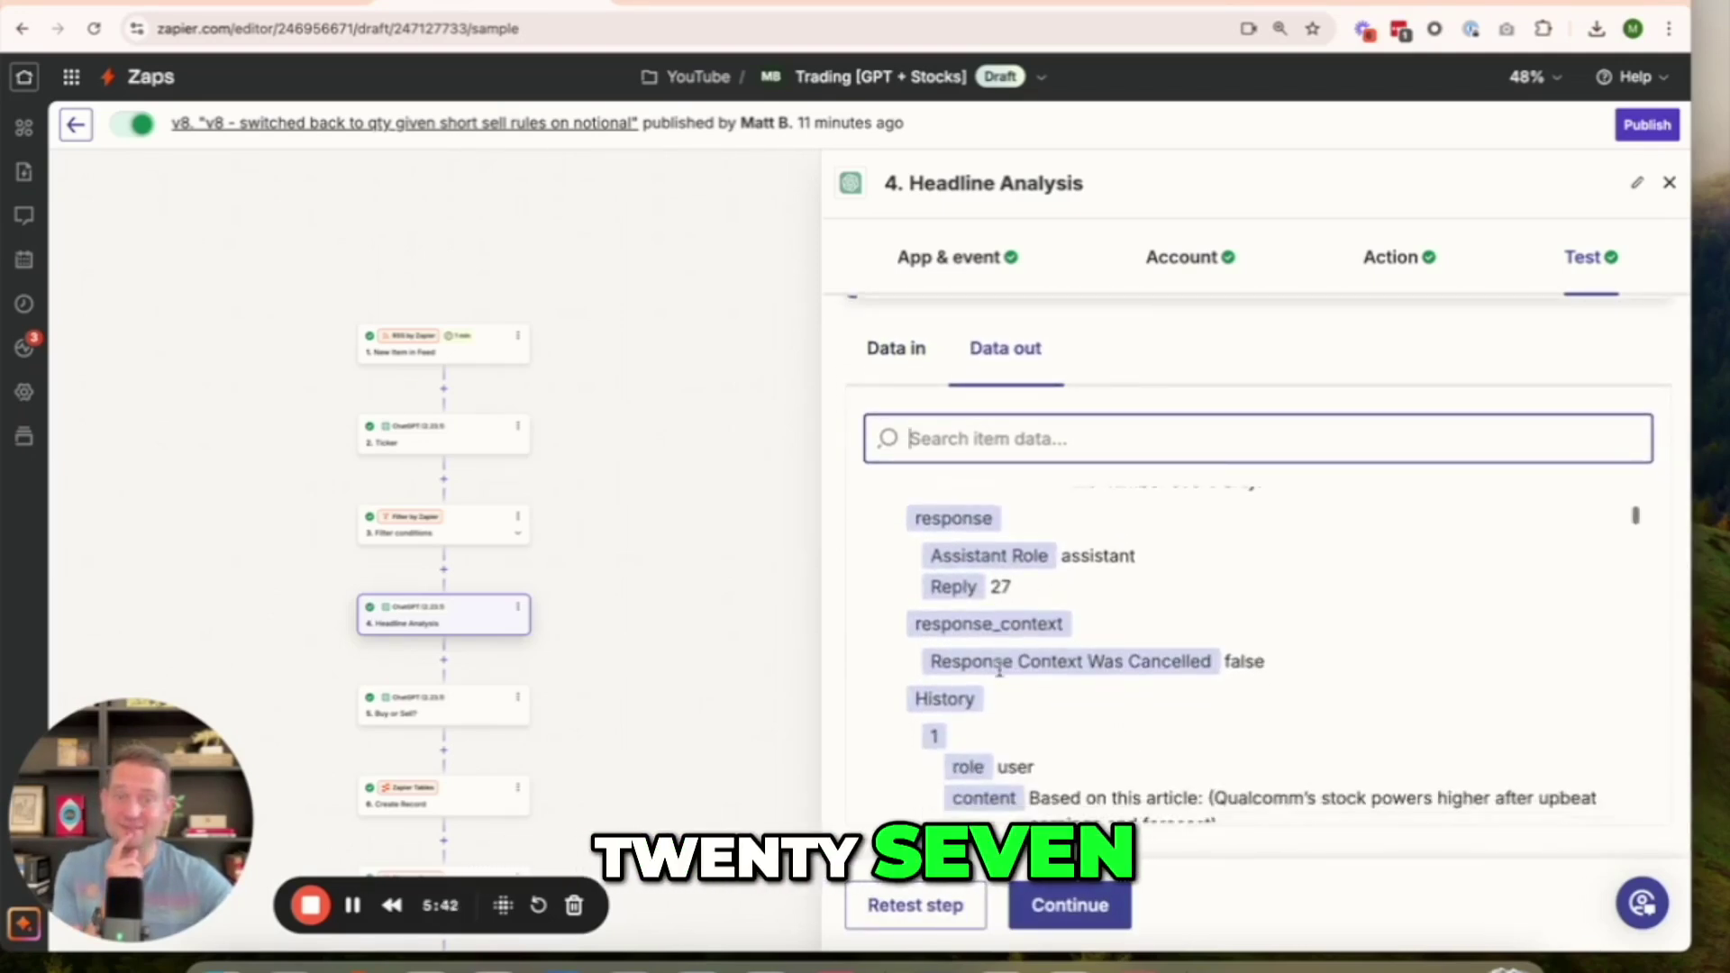
{"action": "scroll", "coordinate": [1000, 674], "scroll_direction": "up", "scroll_amount": 5}
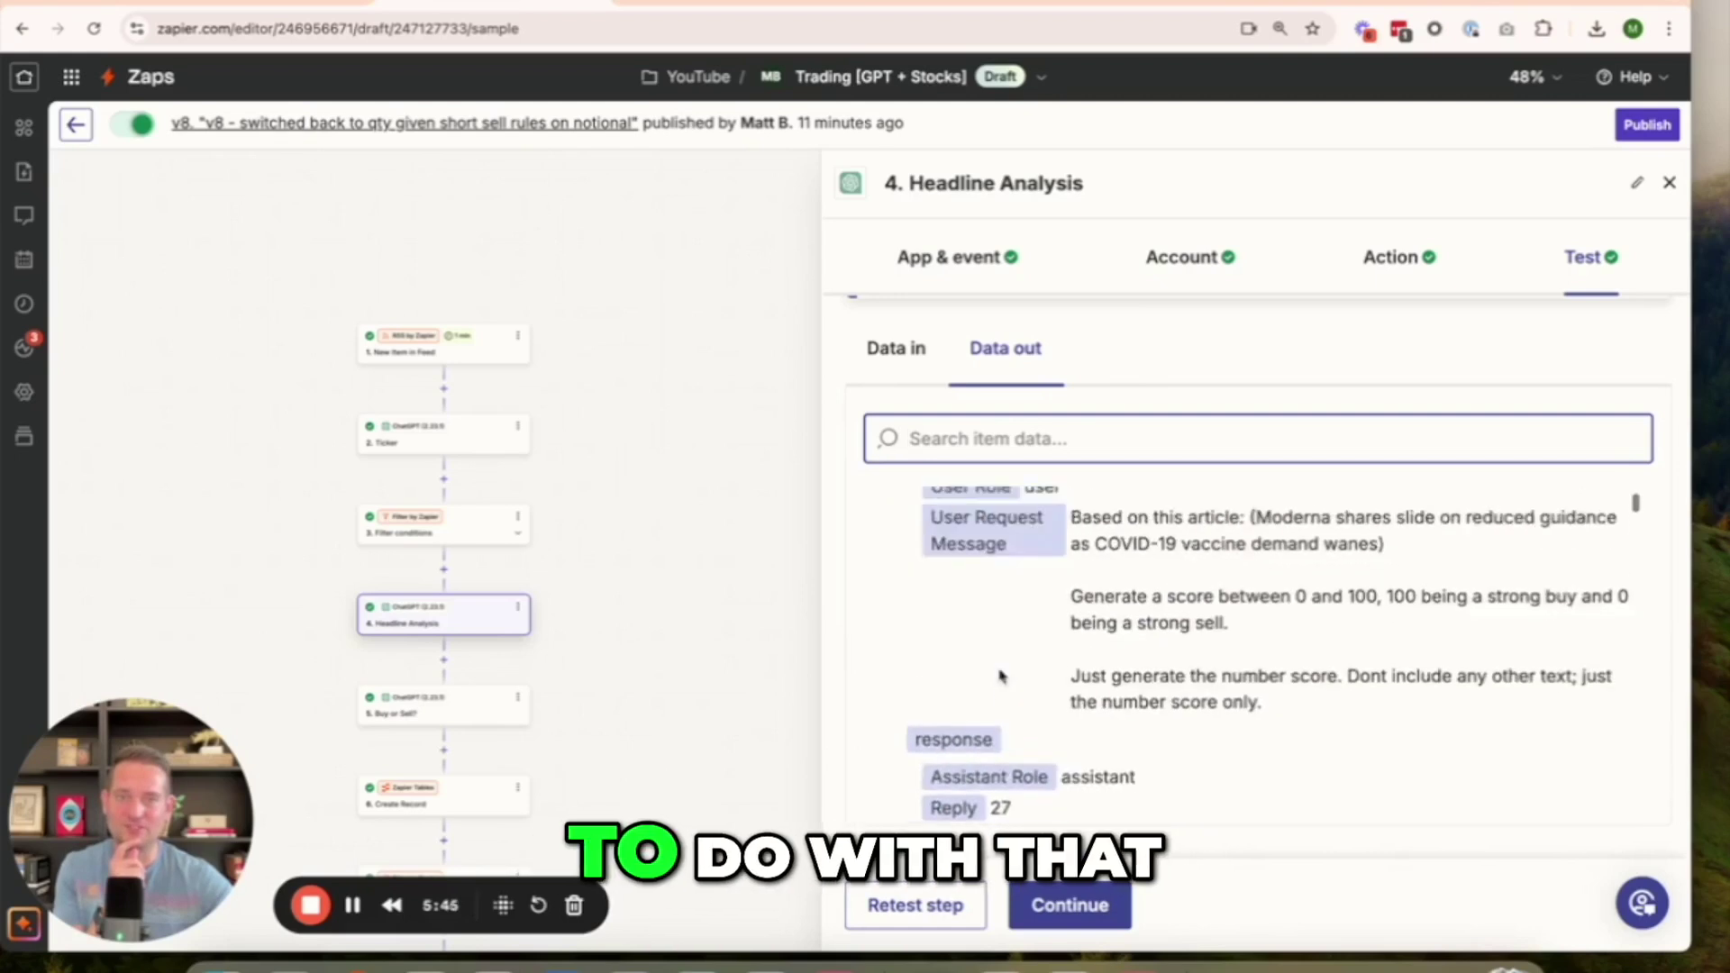
{"action": "scroll", "coordinate": [1036, 662], "scroll_direction": "up", "scroll_amount": 3}
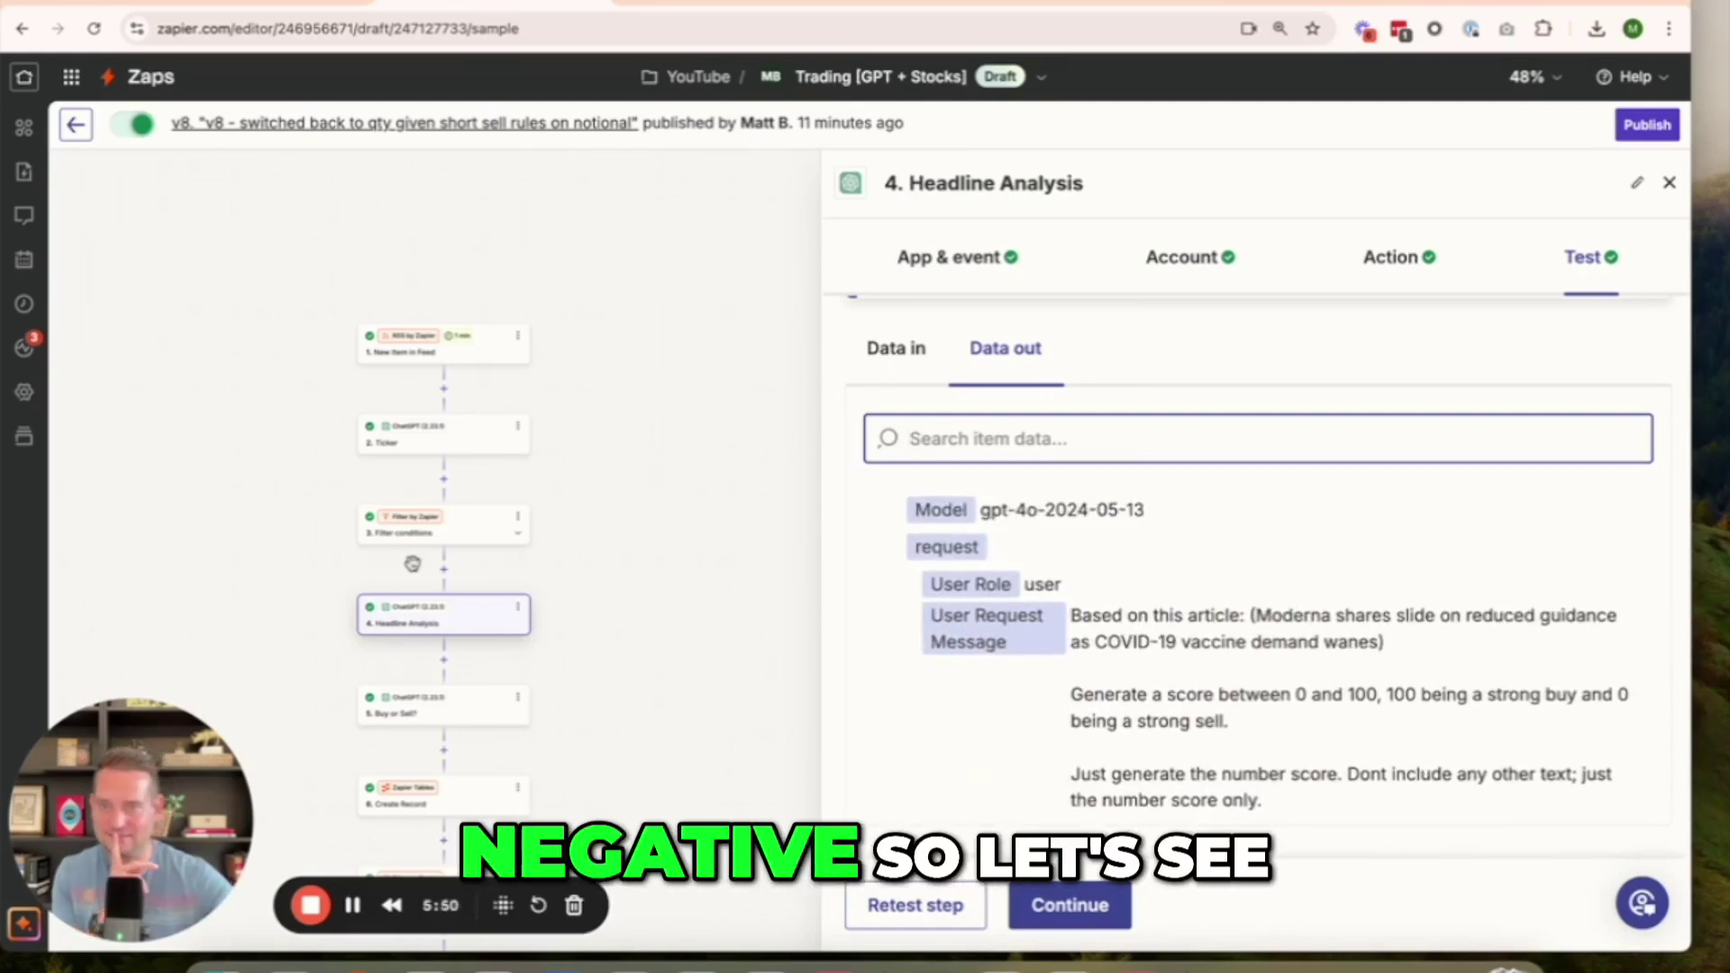
- Open the Buy or Sell? step's action and review its score-based buy, sell or hold prompt, model and memory key
{"action": "left_click", "coordinate": [458, 714]}
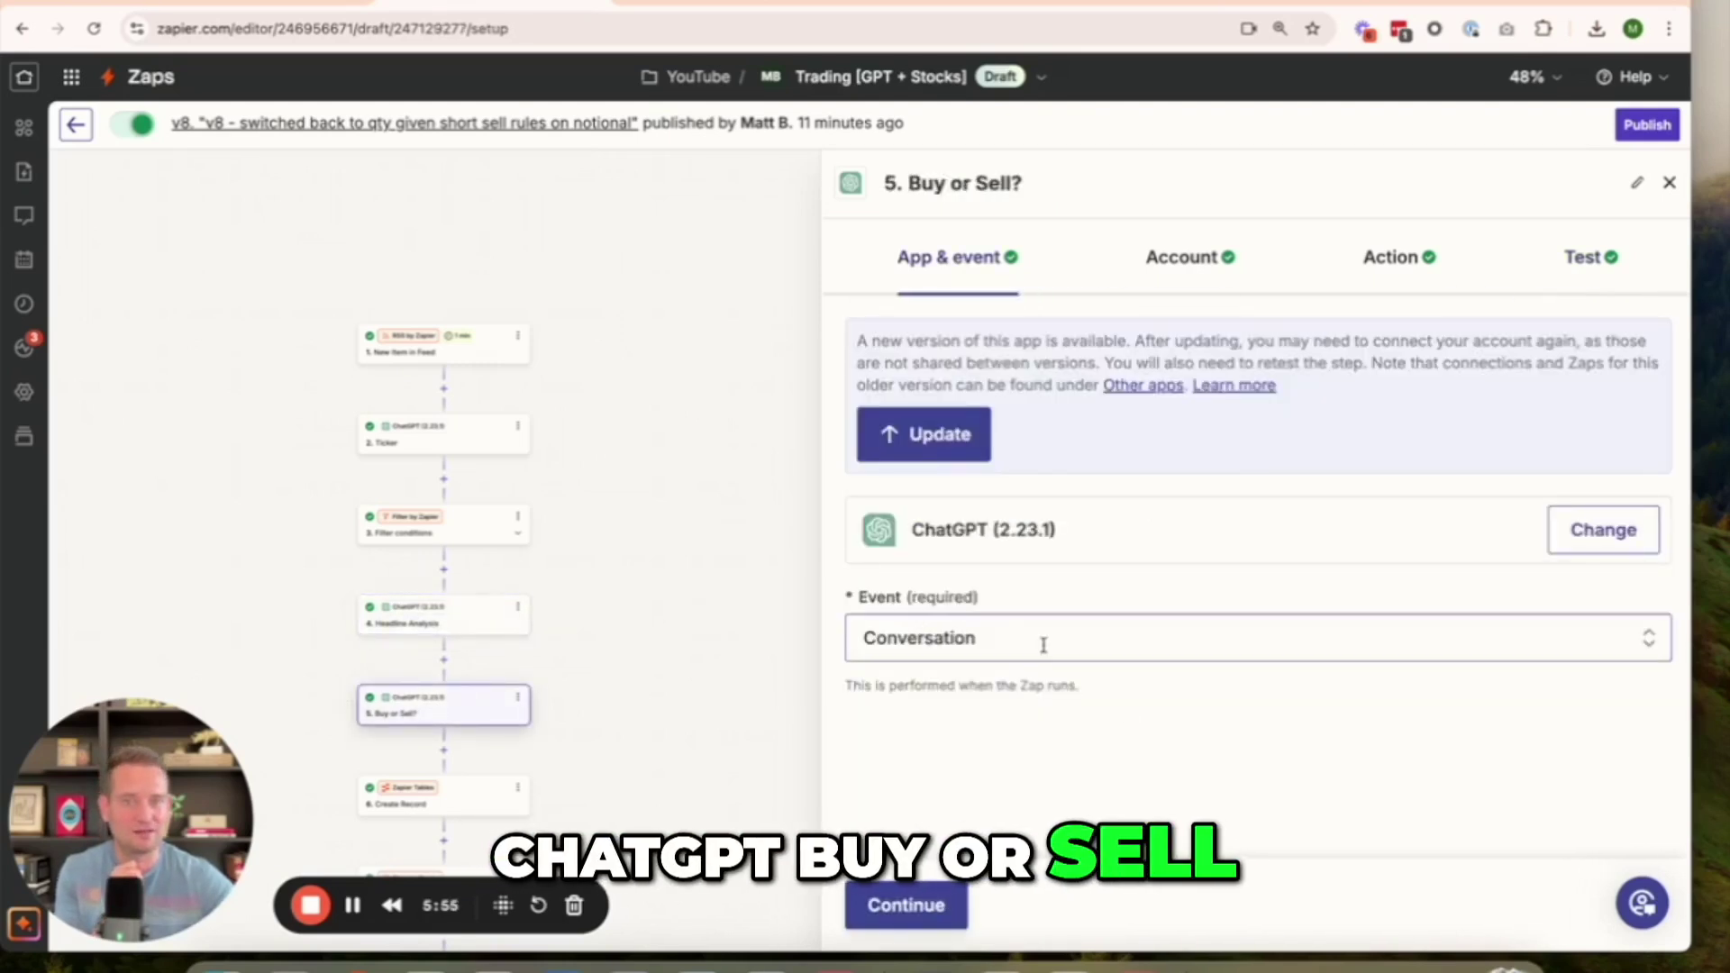
{"action": "left_click", "coordinate": [1371, 257]}
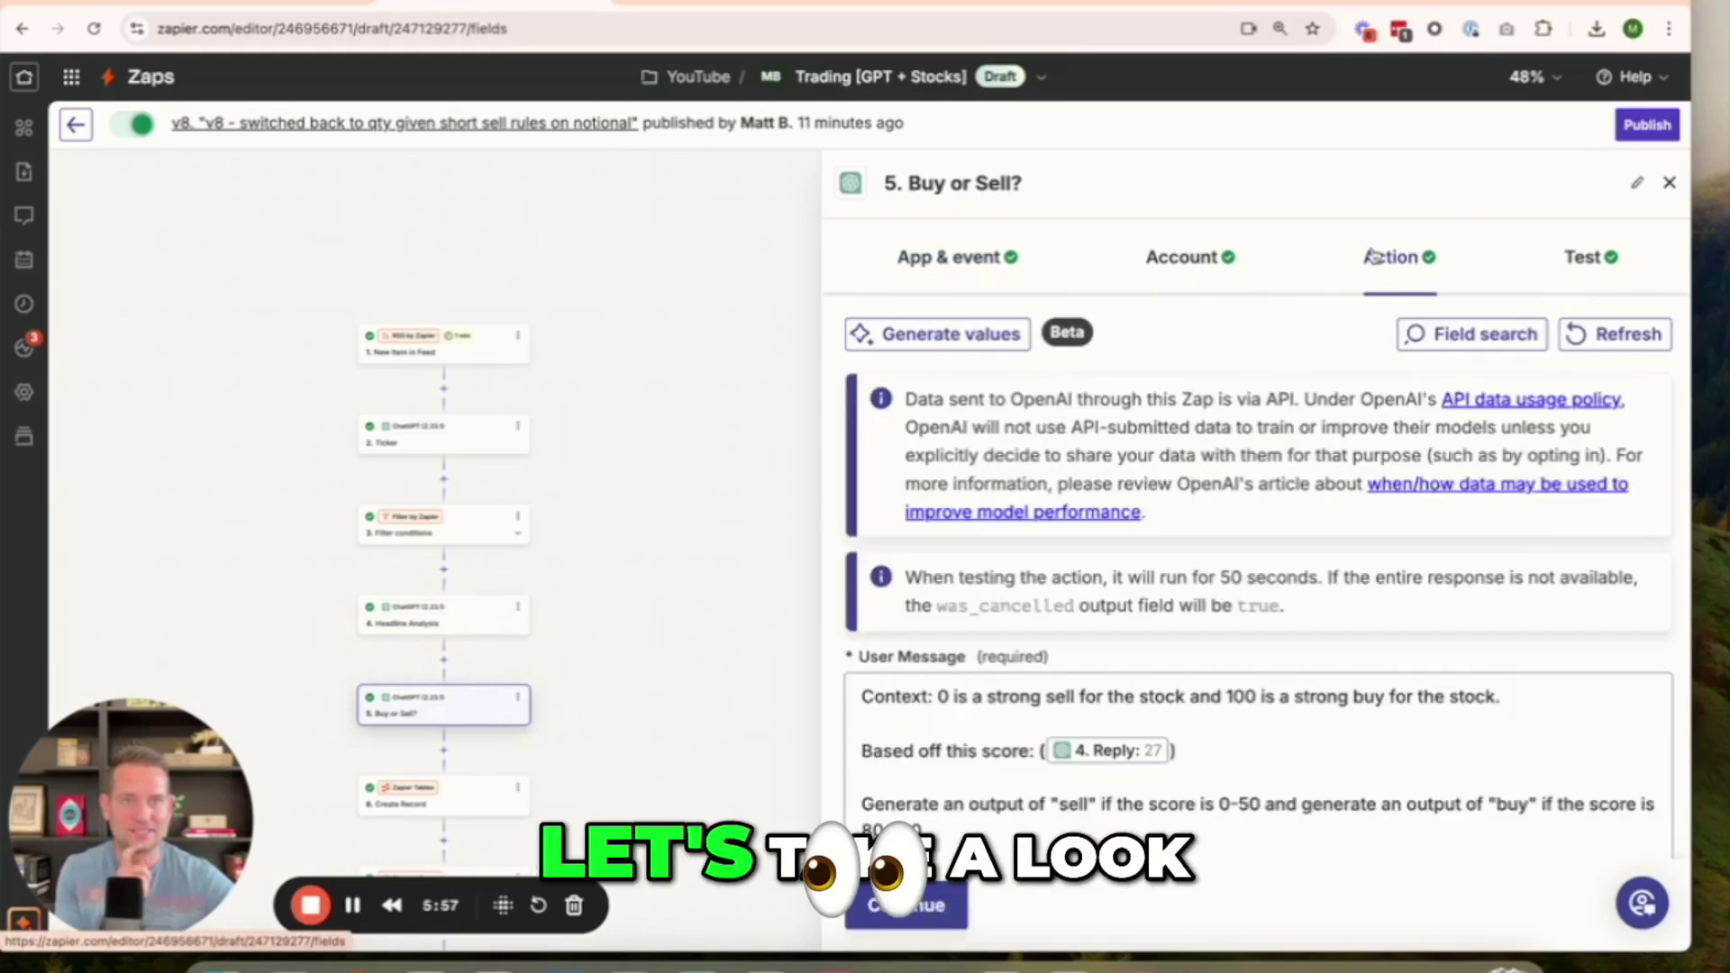
{"action": "scroll", "coordinate": [1376, 550], "scroll_direction": "down", "scroll_amount": 3}
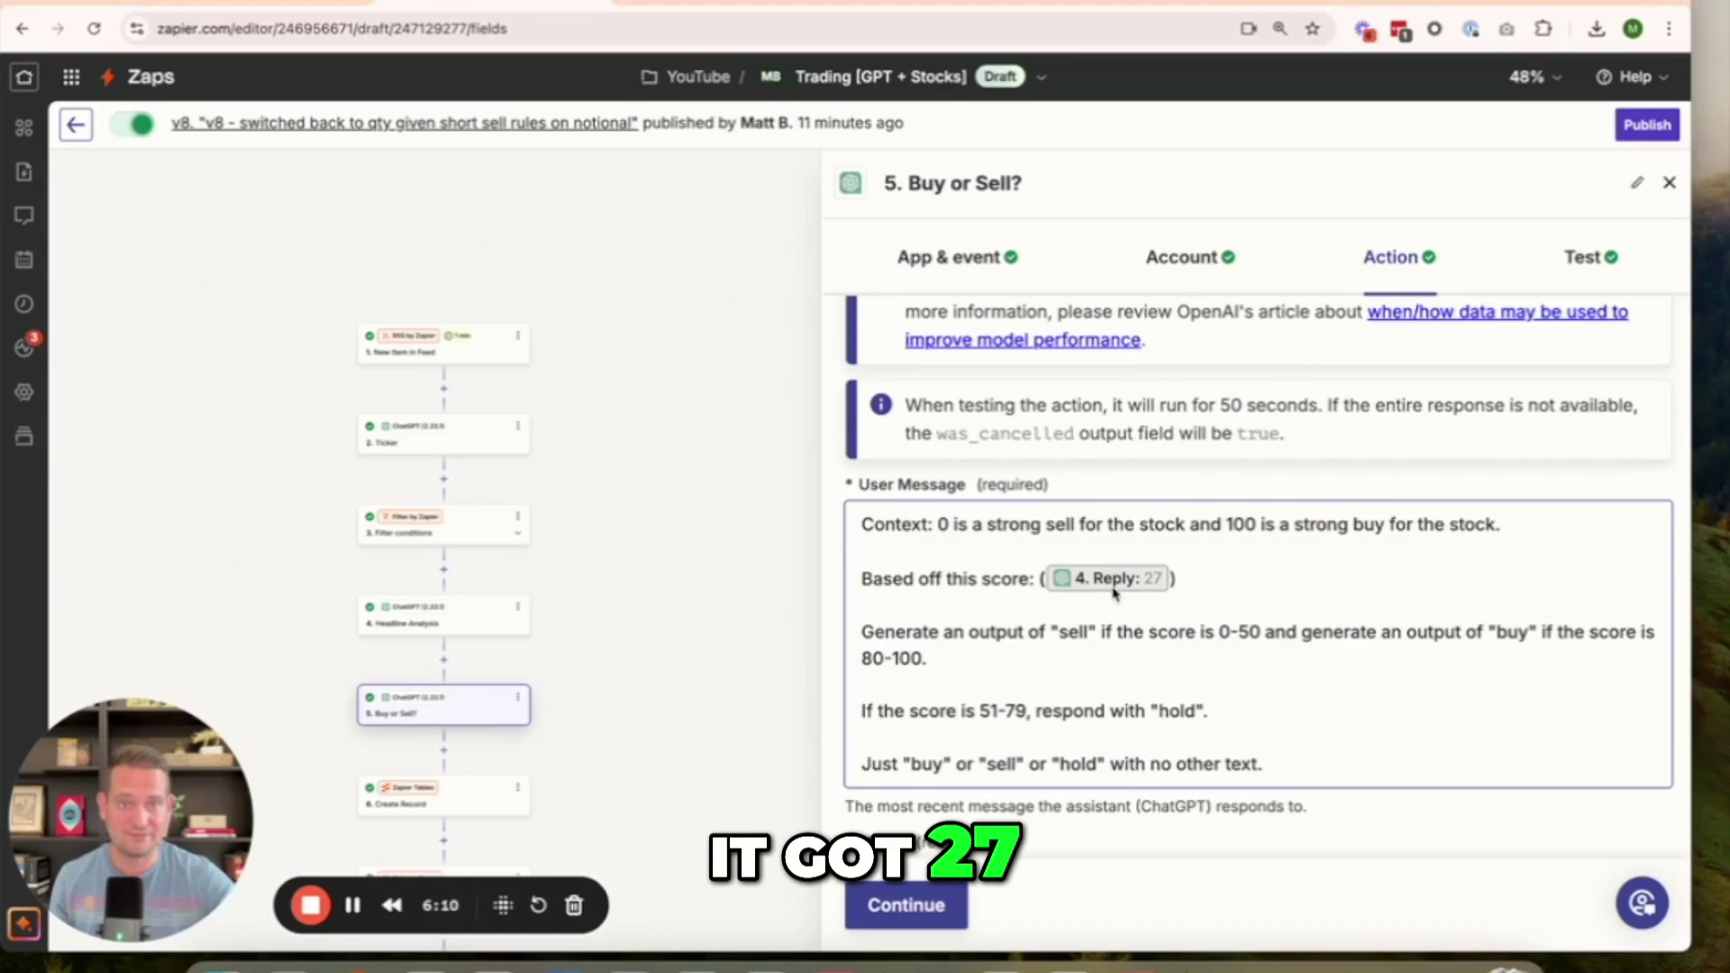
{"action": "scroll", "coordinate": [1102, 672], "scroll_direction": "down", "scroll_amount": 2}
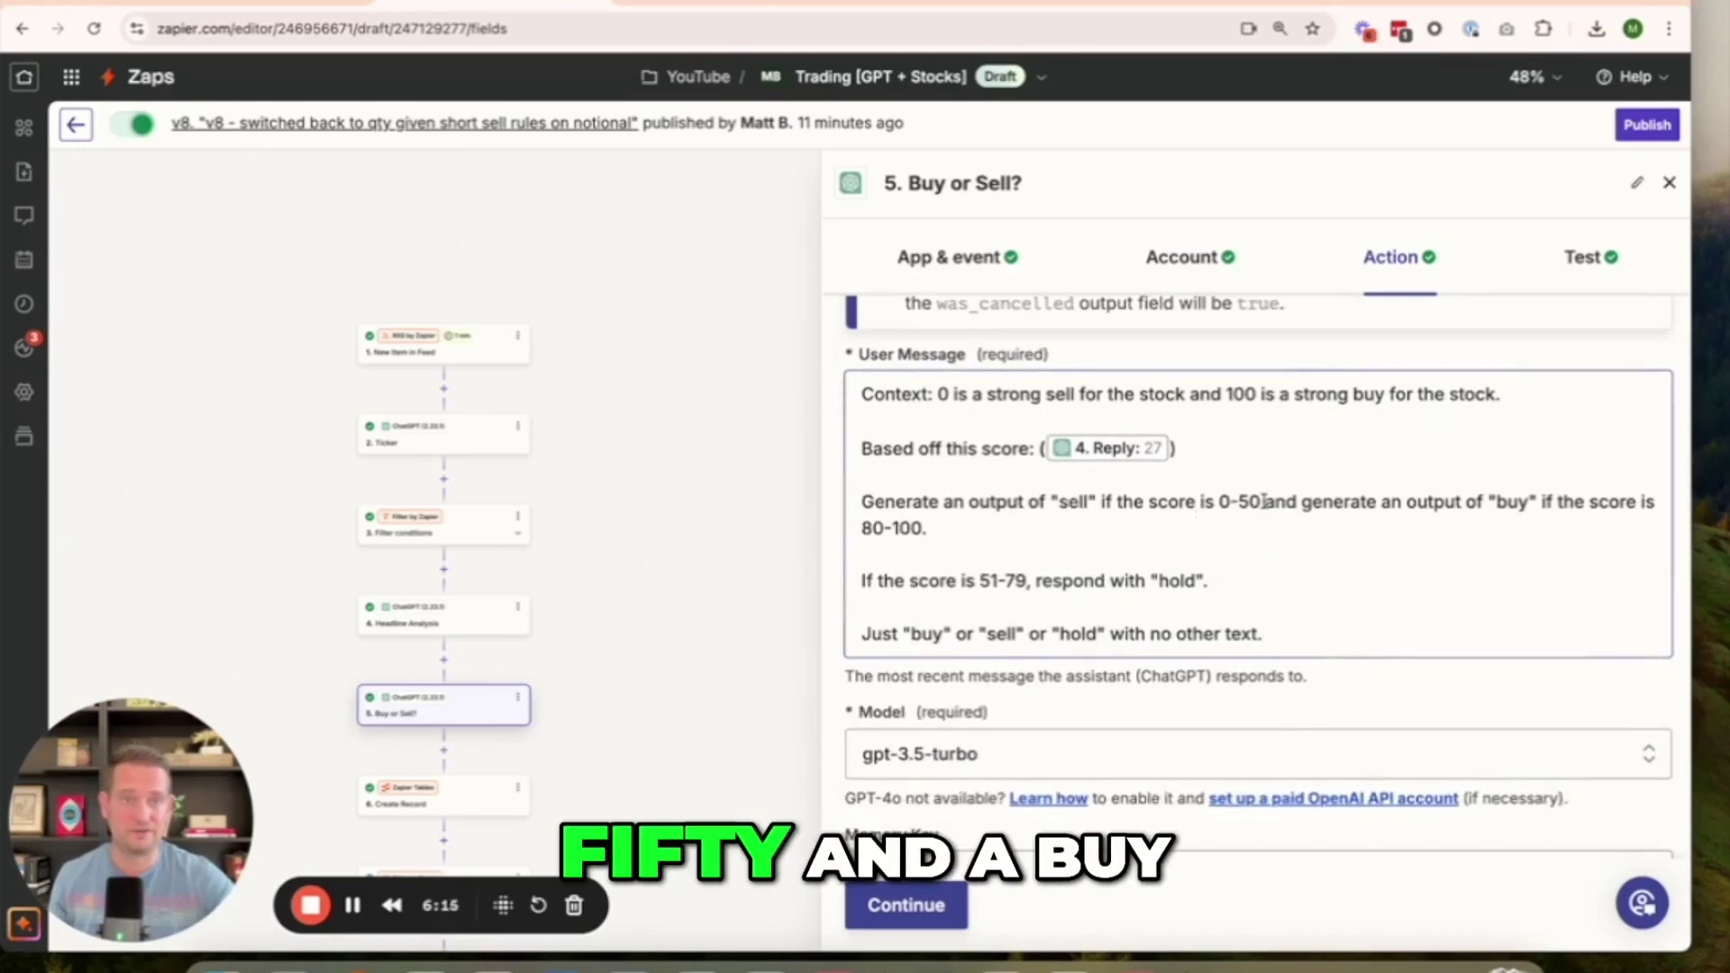
{"action": "scroll", "coordinate": [1000, 556], "scroll_direction": "down", "scroll_amount": 1}
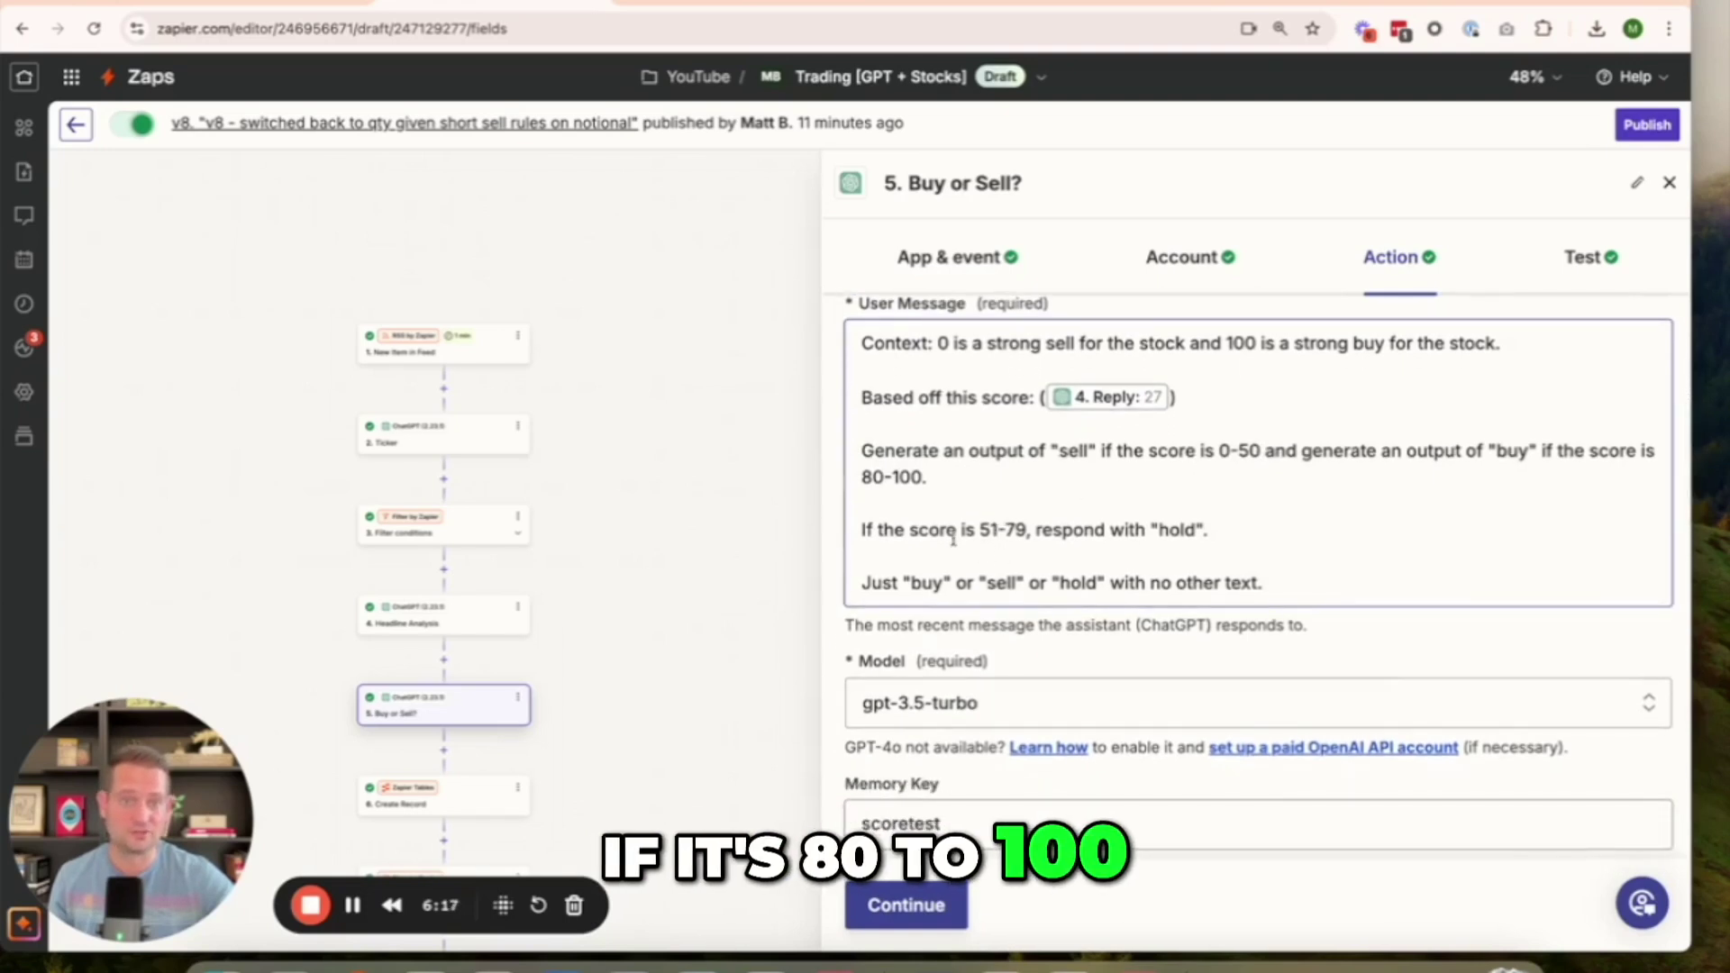
{"action": "scroll", "coordinate": [1018, 554], "scroll_direction": "down", "scroll_amount": 1}
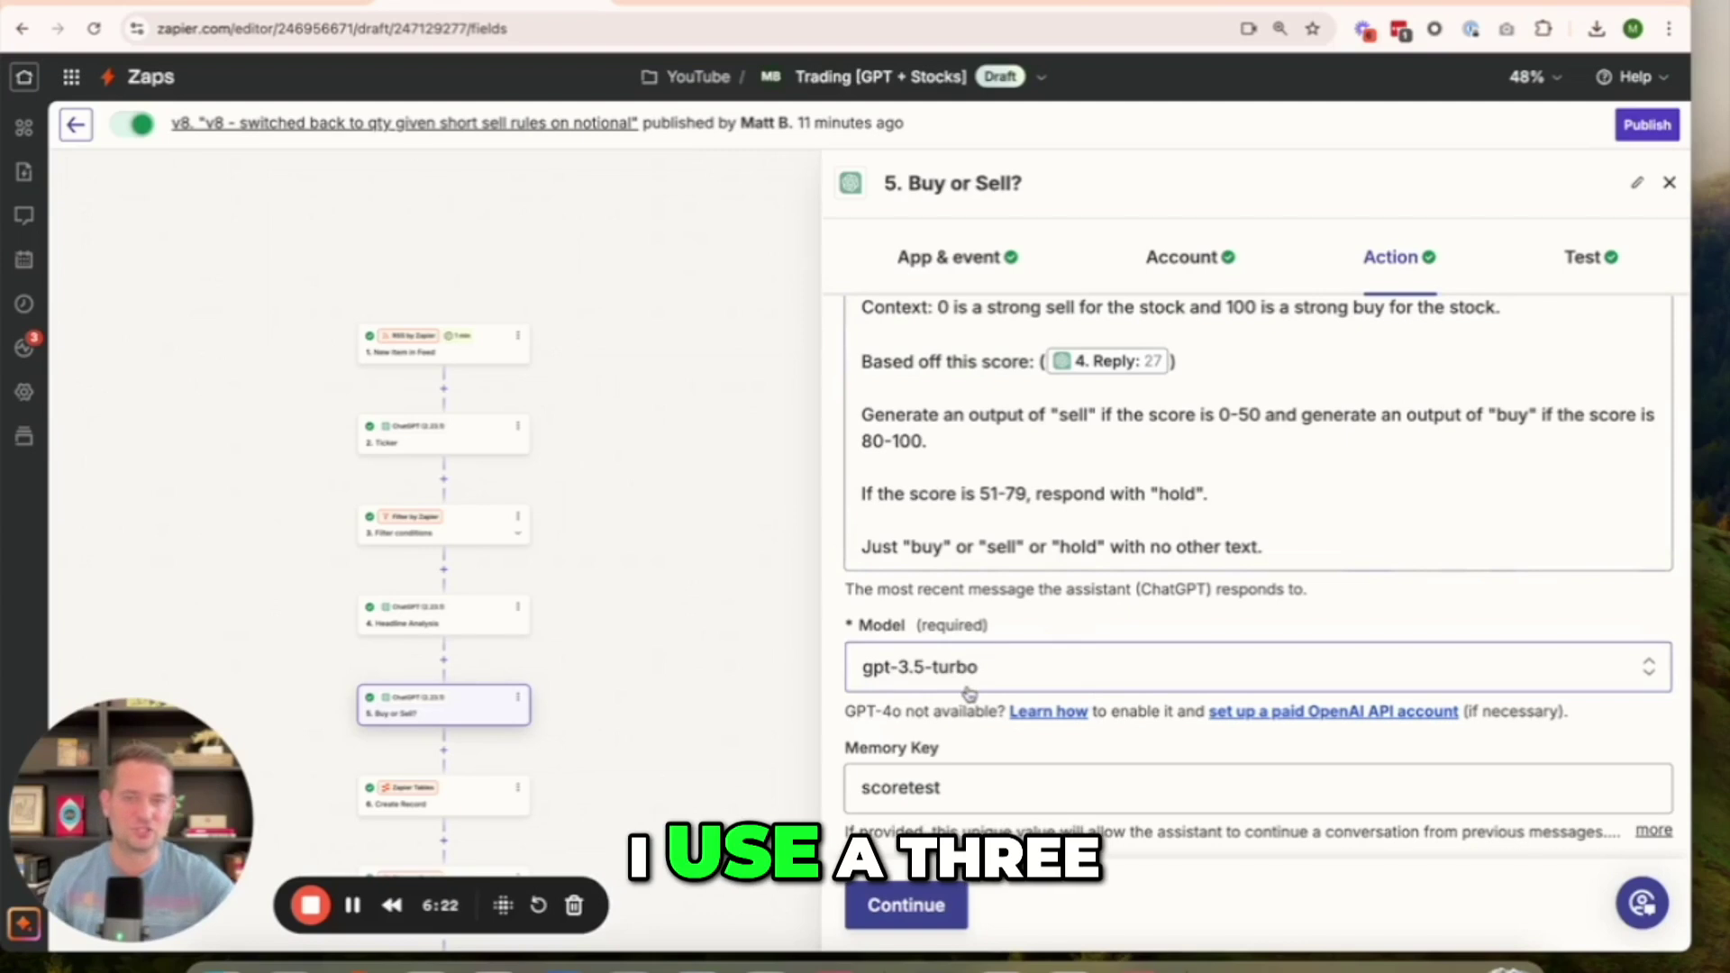
{"action": "scroll", "coordinate": [969, 693], "scroll_direction": "down", "scroll_amount": 3}
{"action": "scroll", "coordinate": [972, 681], "scroll_direction": "down", "scroll_amount": 1}
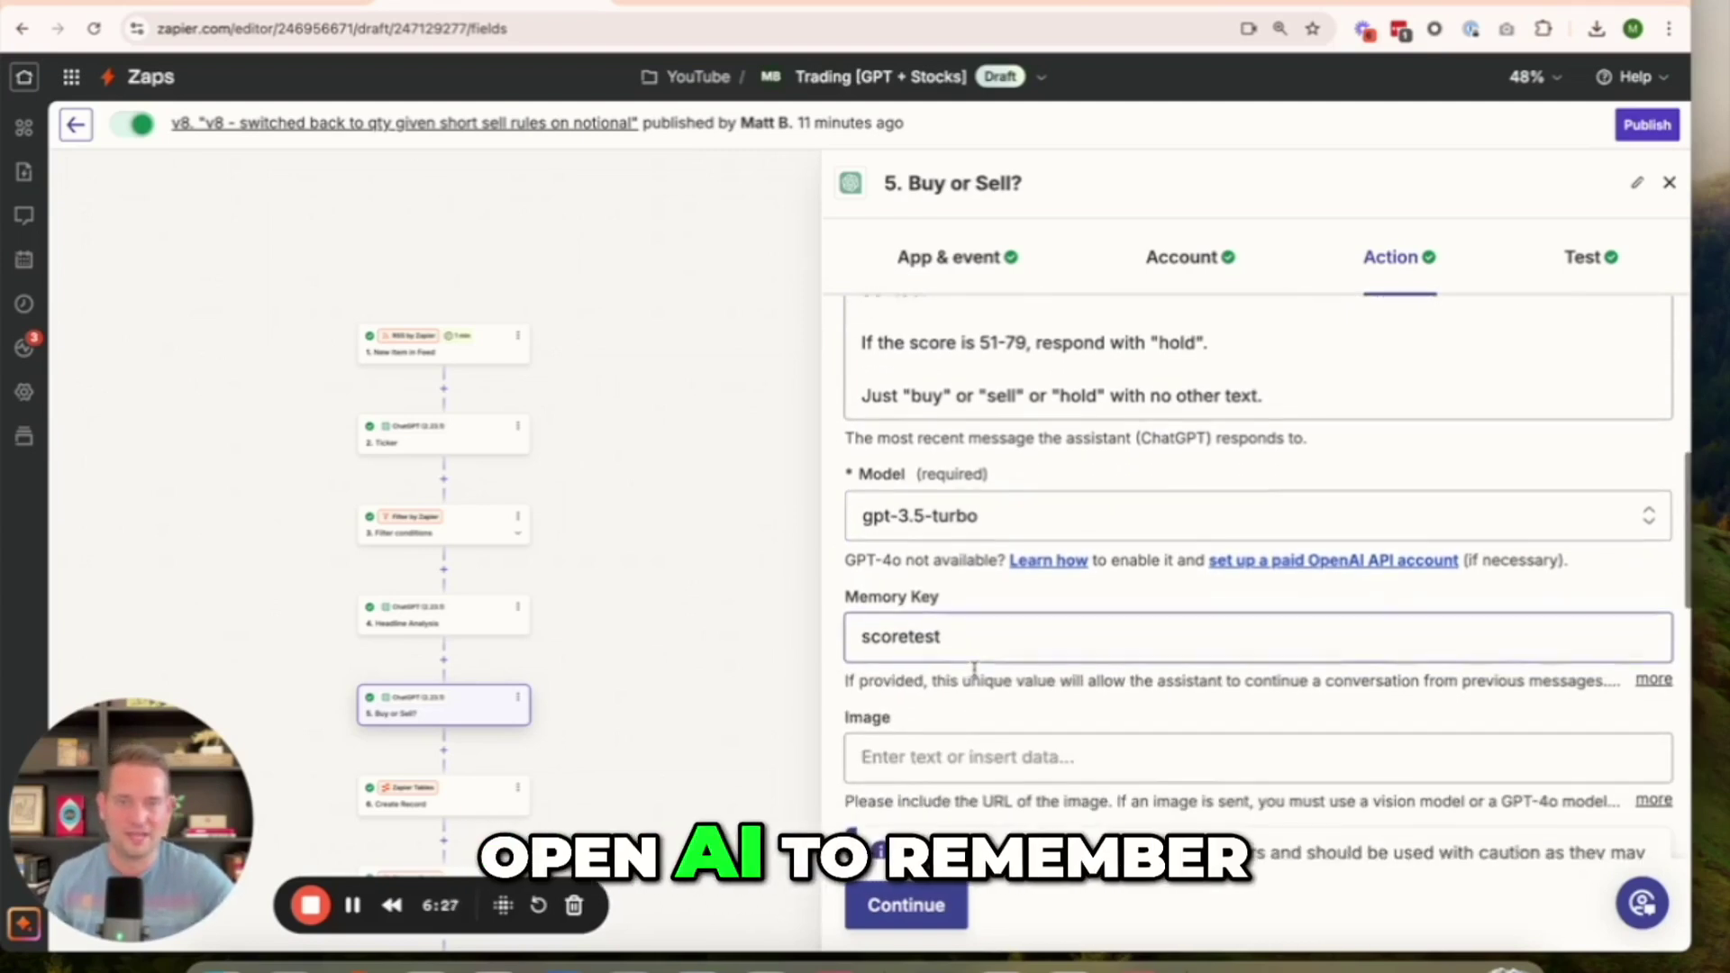
- Review the Buy or Sell? action's remaining settings, including memory key, assistant instructions, max tokens and temperature
{"action": "scroll", "coordinate": [971, 671], "scroll_direction": "down", "scroll_amount": 5}
{"action": "scroll", "coordinate": [991, 693], "scroll_direction": "down", "scroll_amount": 3}
{"action": "scroll", "coordinate": [1067, 703], "scroll_direction": "down", "scroll_amount": 4}
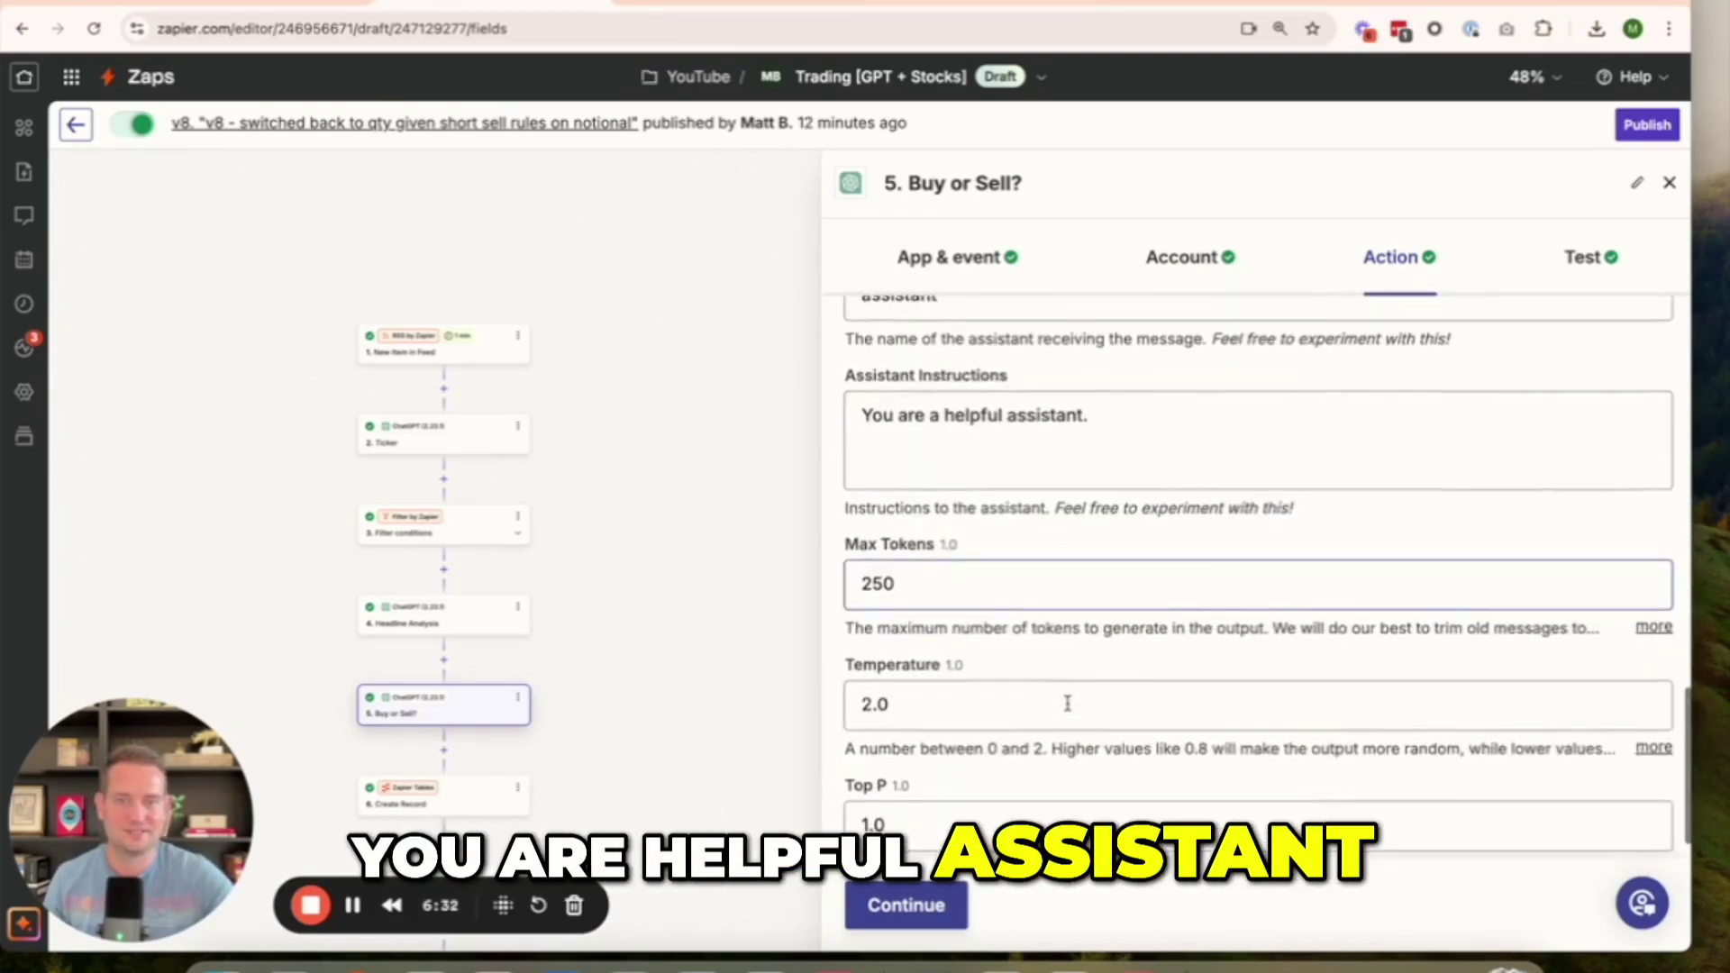
- Retest the Buy or Sell? step and check the mapped score, the prompt rules and ChatGPT's reply in the output data
{"action": "left_click", "coordinate": [1581, 262]}
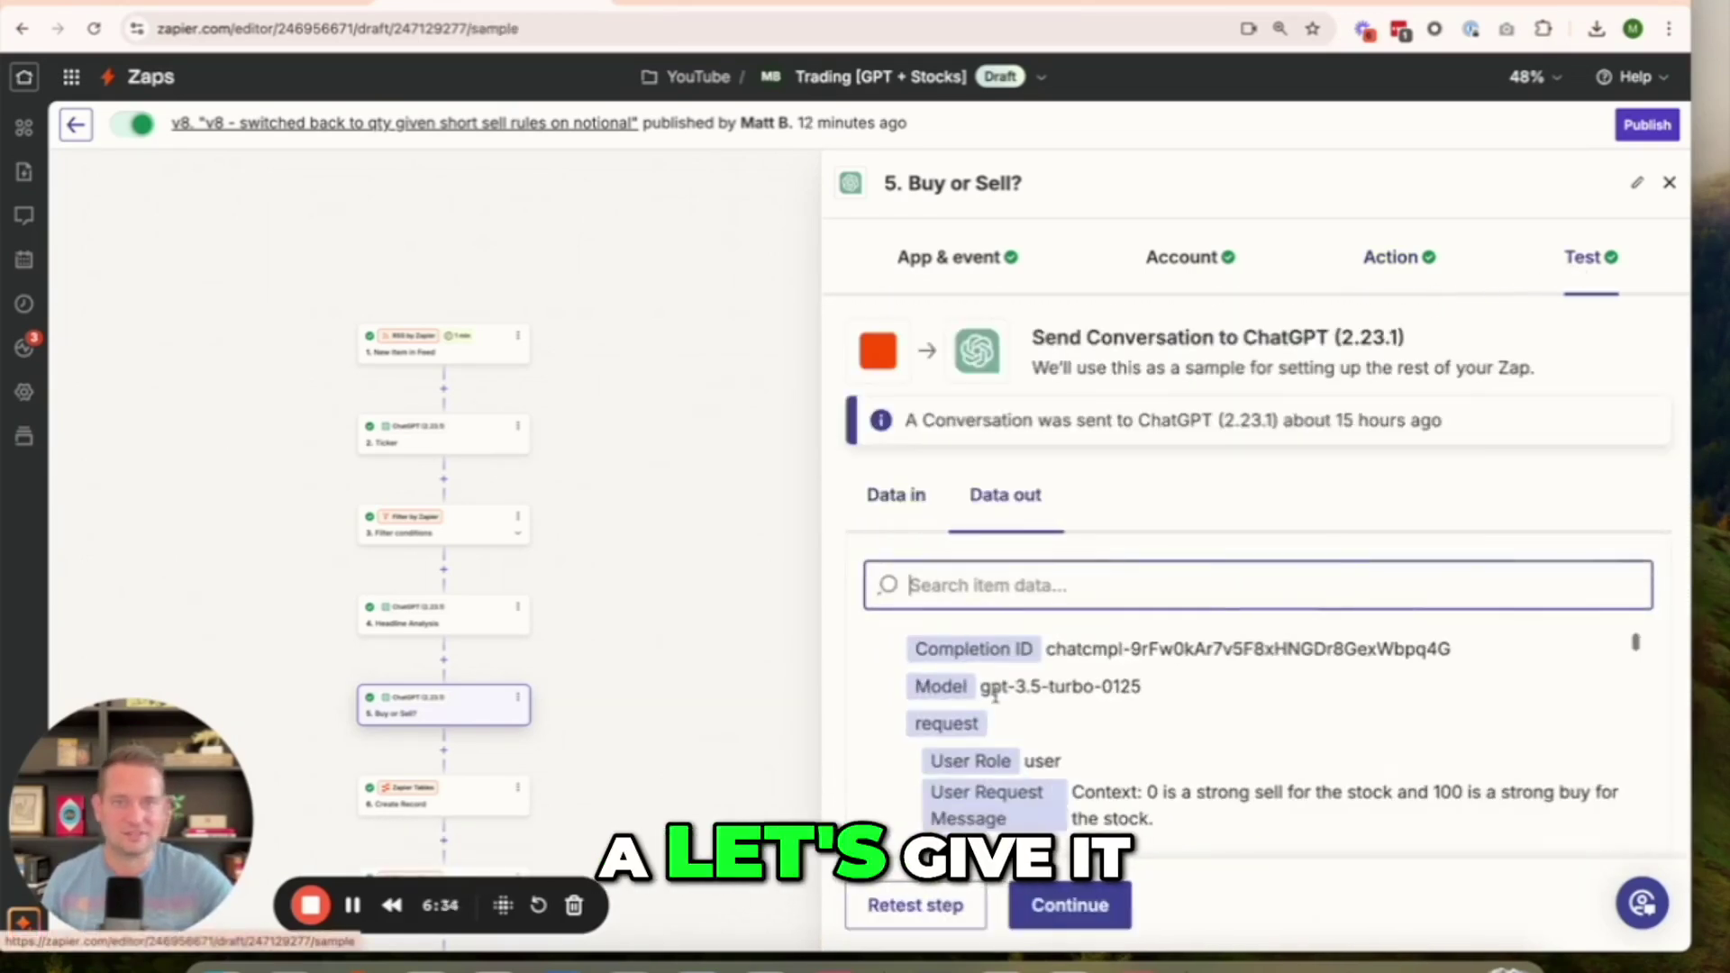
{"action": "left_click", "coordinate": [924, 913]}
{"action": "scroll", "coordinate": [1296, 536], "scroll_direction": "down", "scroll_amount": 4}
{"action": "scroll", "coordinate": [1295, 535], "scroll_direction": "down", "scroll_amount": 3}
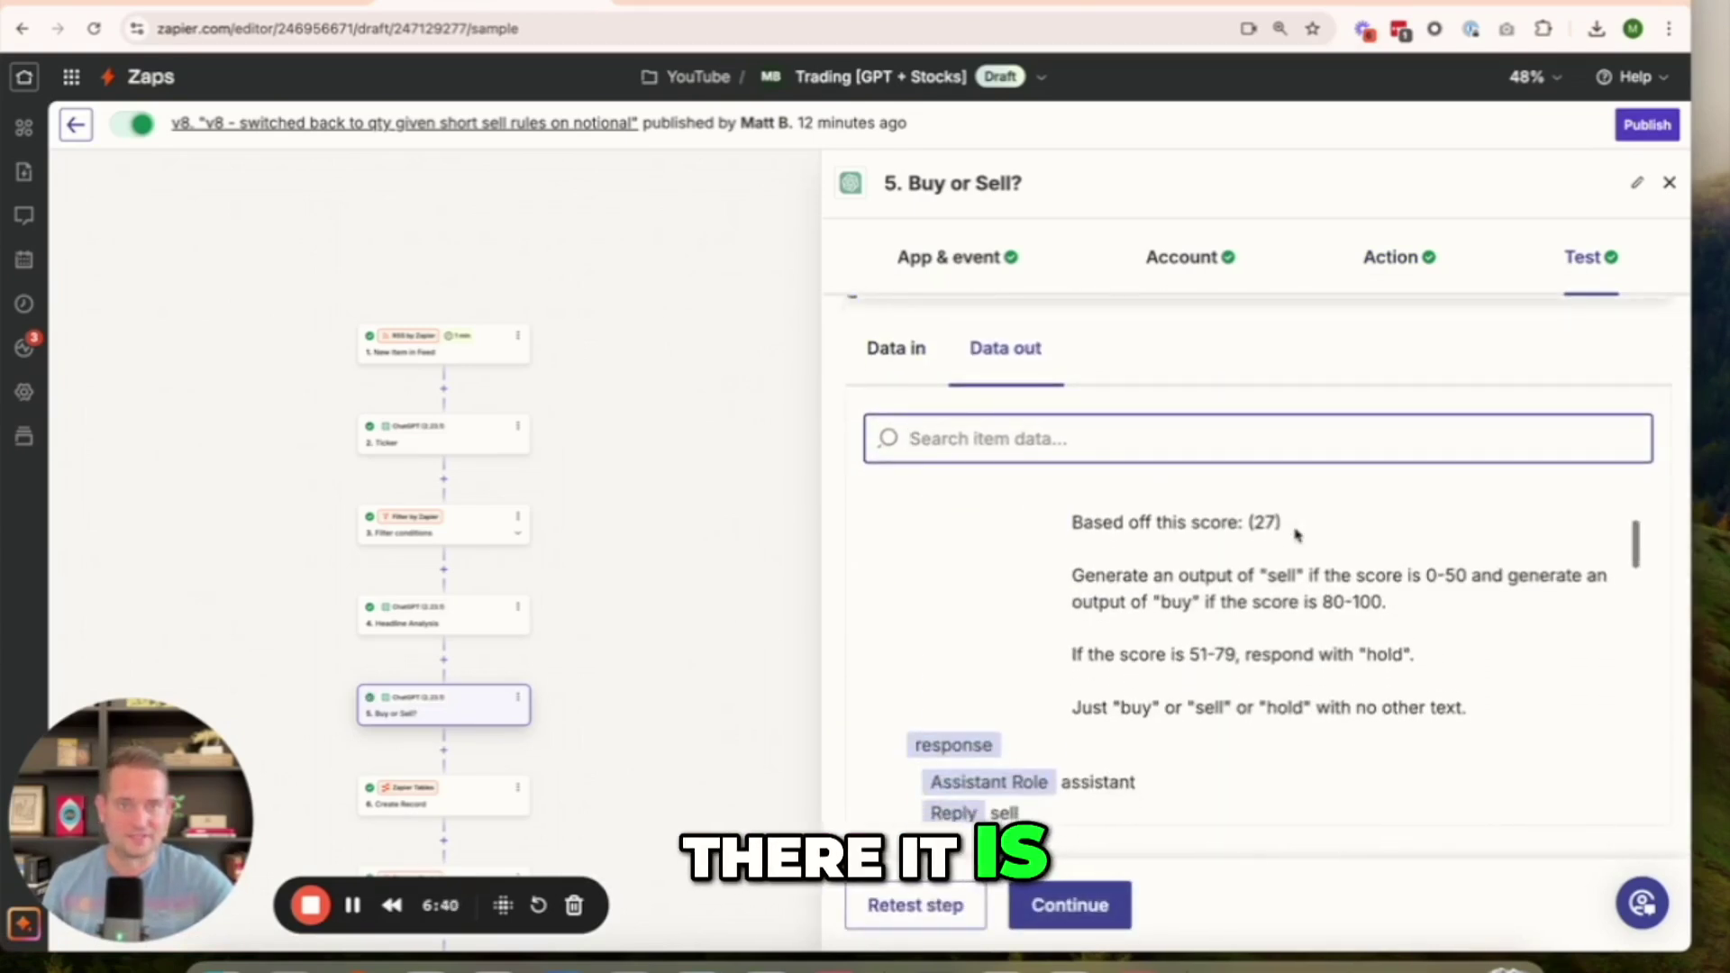
{"action": "scroll", "coordinate": [1244, 553], "scroll_direction": "up", "scroll_amount": 2}
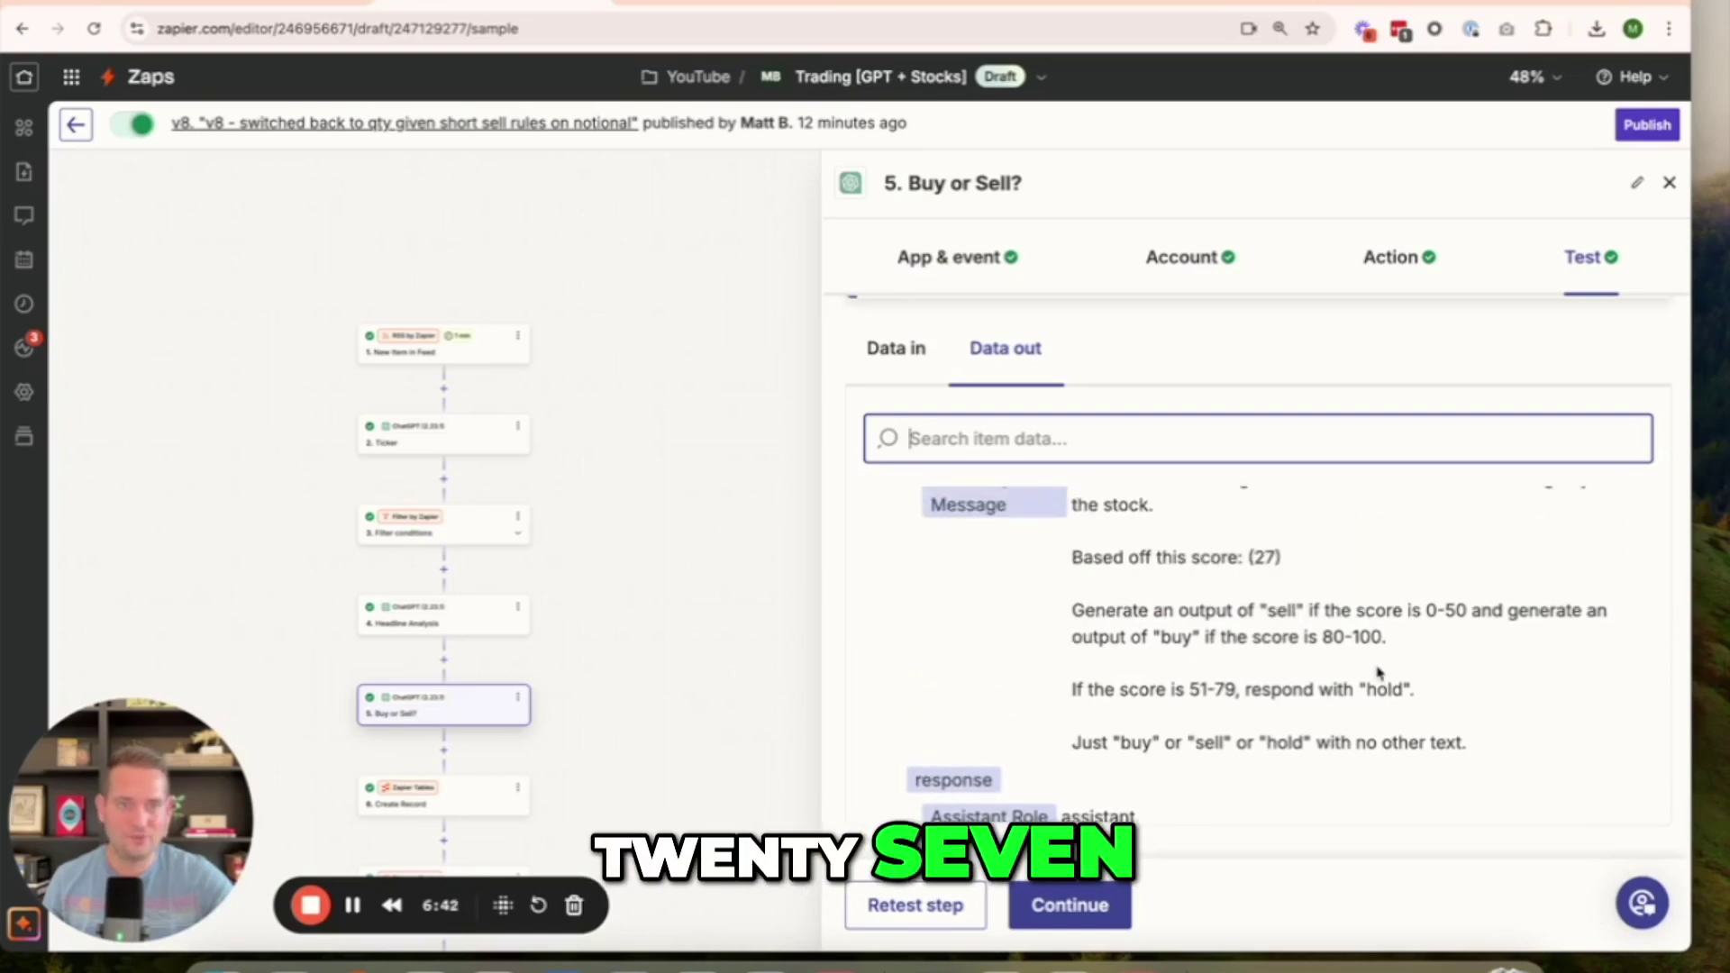
{"action": "scroll", "coordinate": [1434, 655], "scroll_direction": "down", "scroll_amount": 3}
{"action": "double_click", "coordinate": [1003, 703]}
{"action": "scroll", "coordinate": [686, 642], "scroll_direction": "down", "scroll_amount": 2}
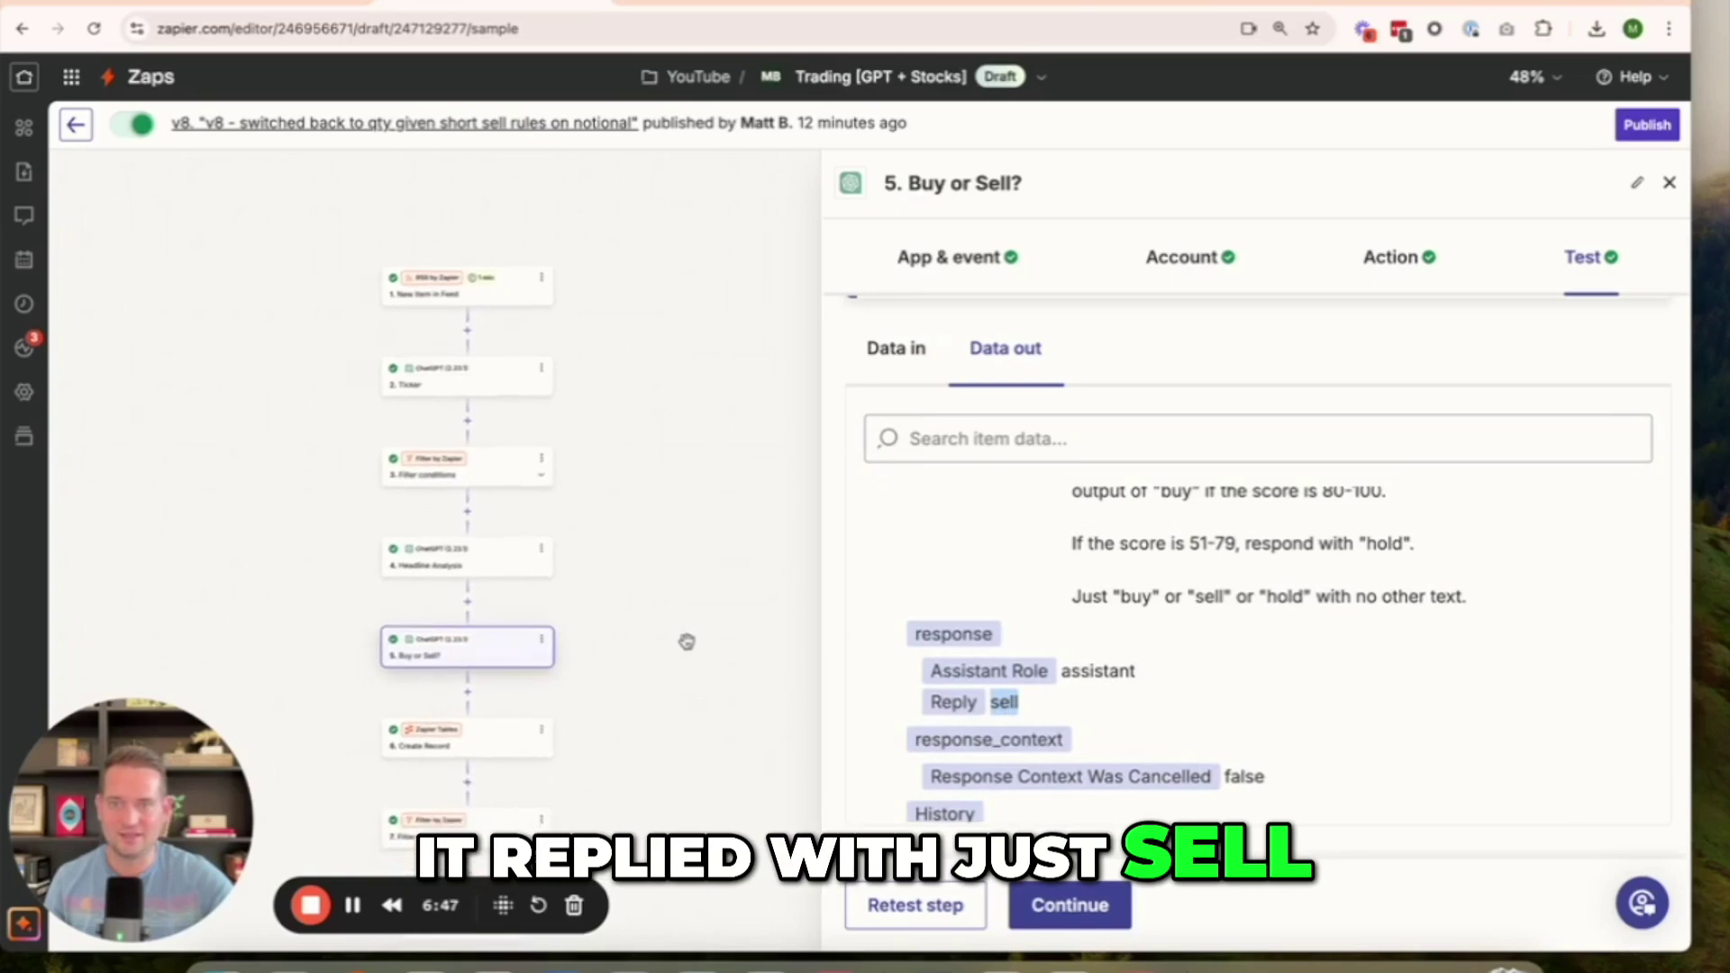
- Open the action settings of the Create Record step that follows Buy or Sell? in the Zap
{"action": "scroll", "coordinate": [687, 641], "scroll_direction": "down", "scroll_amount": 3}
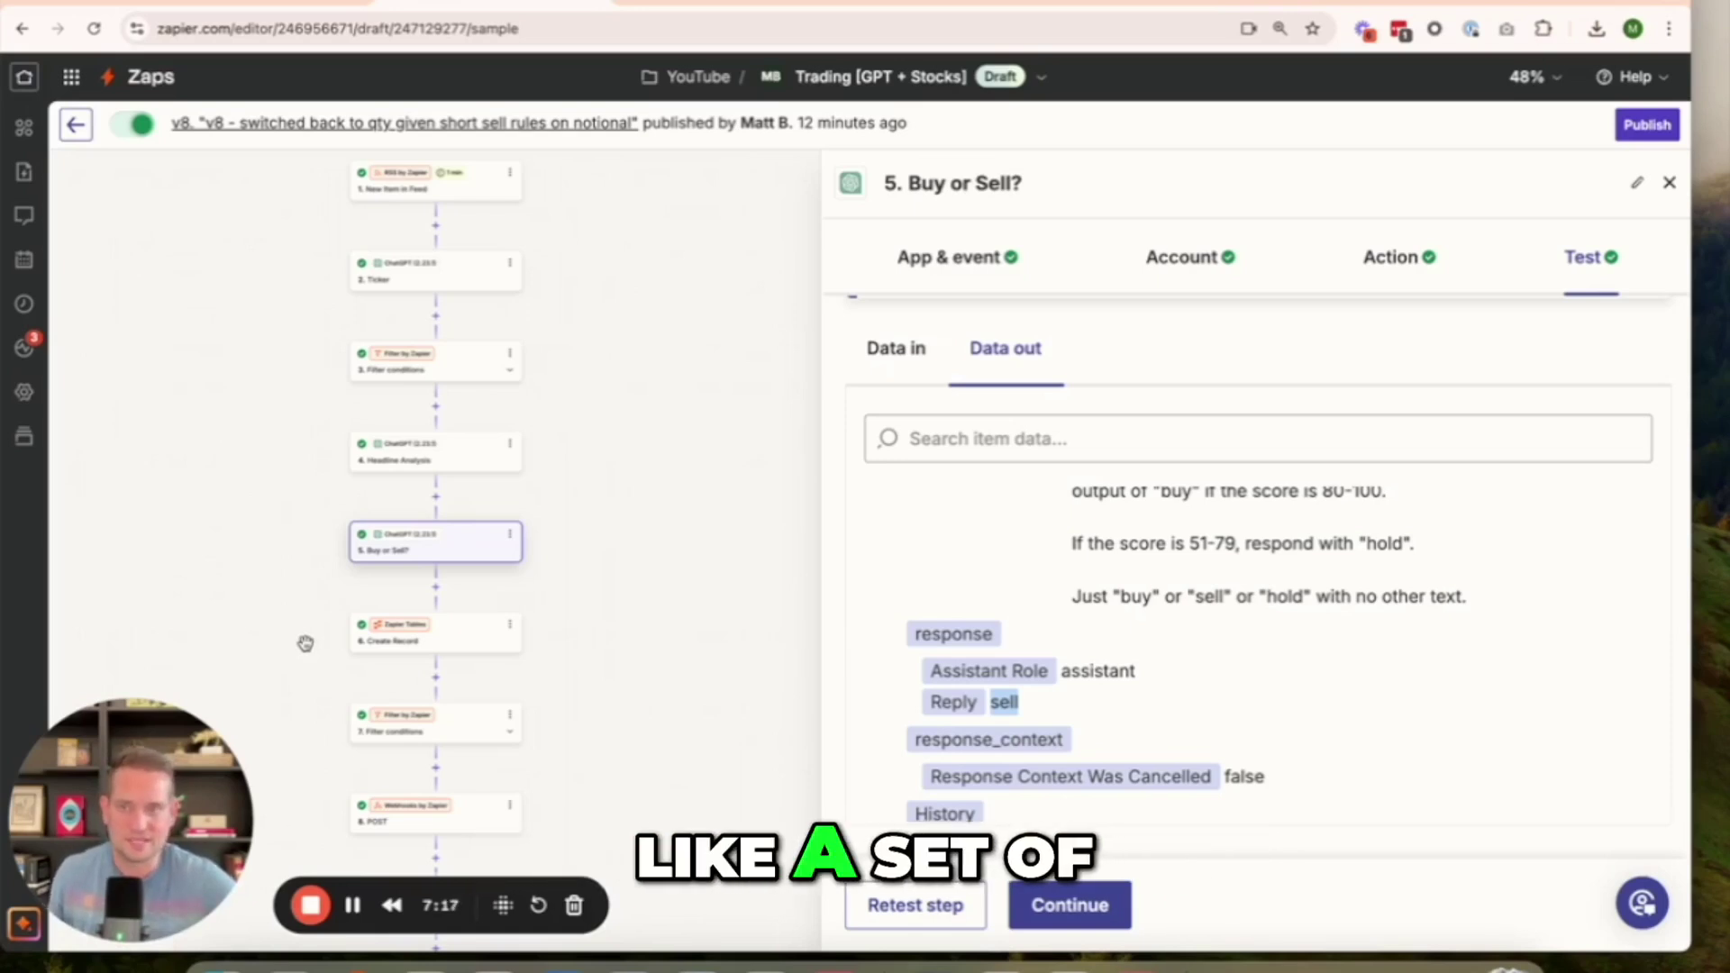
{"action": "left_click", "coordinate": [431, 640]}
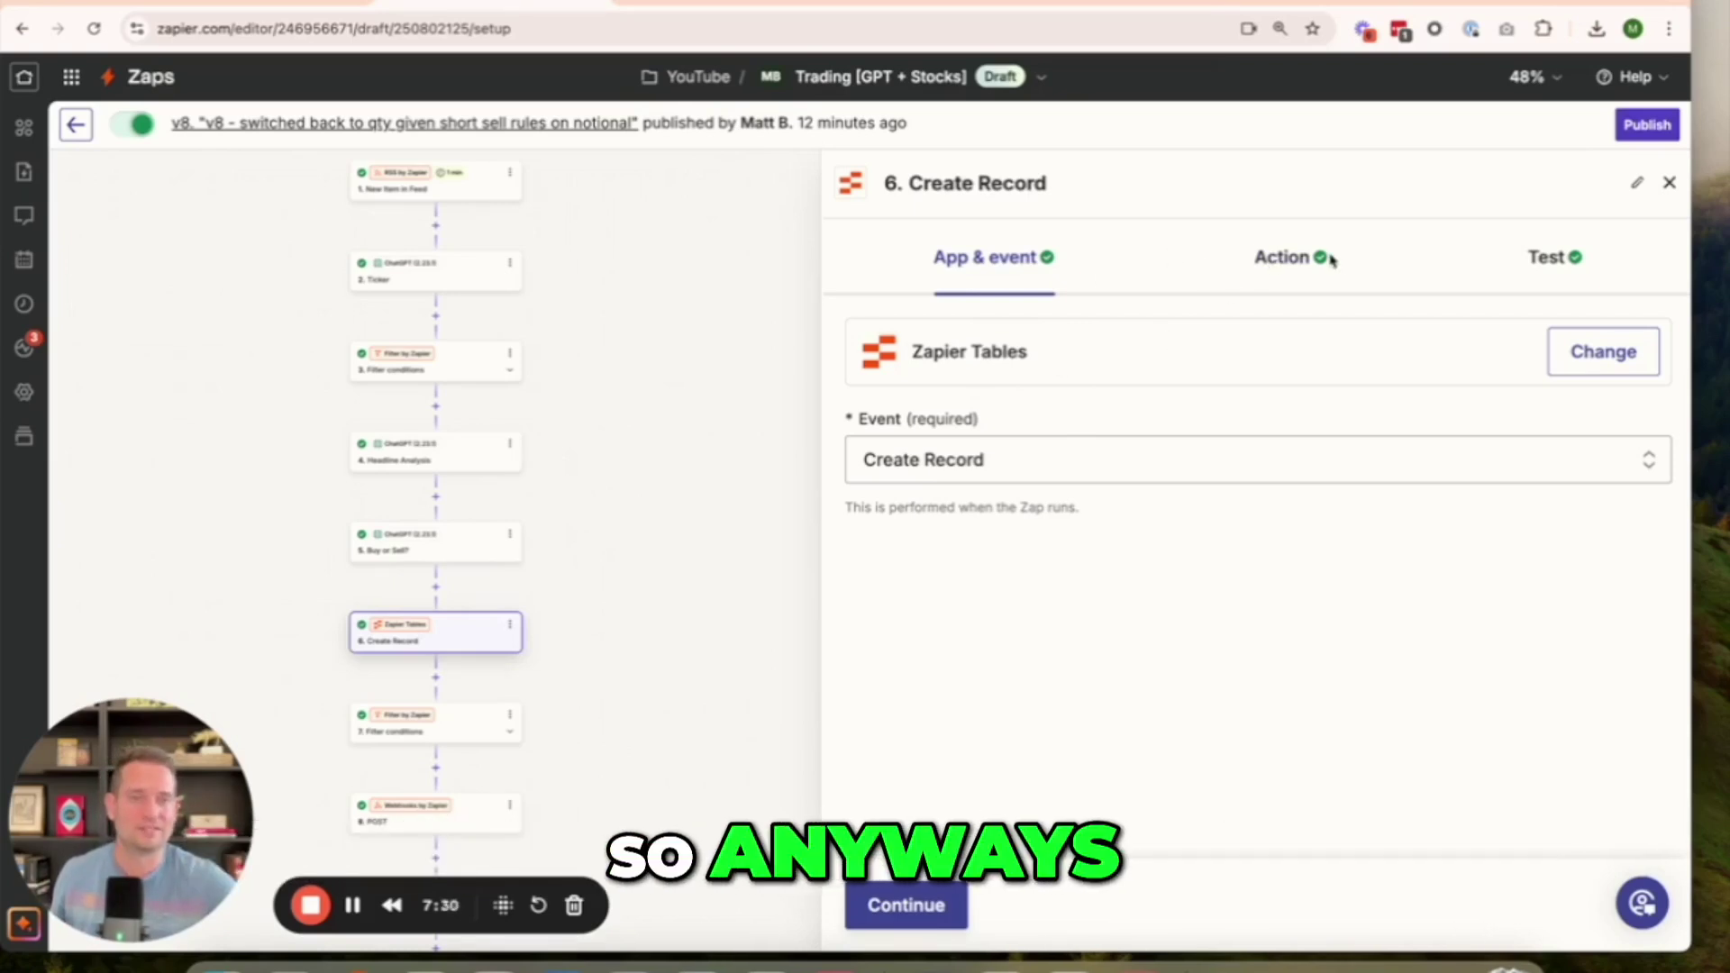
{"action": "left_click", "coordinate": [1286, 263]}
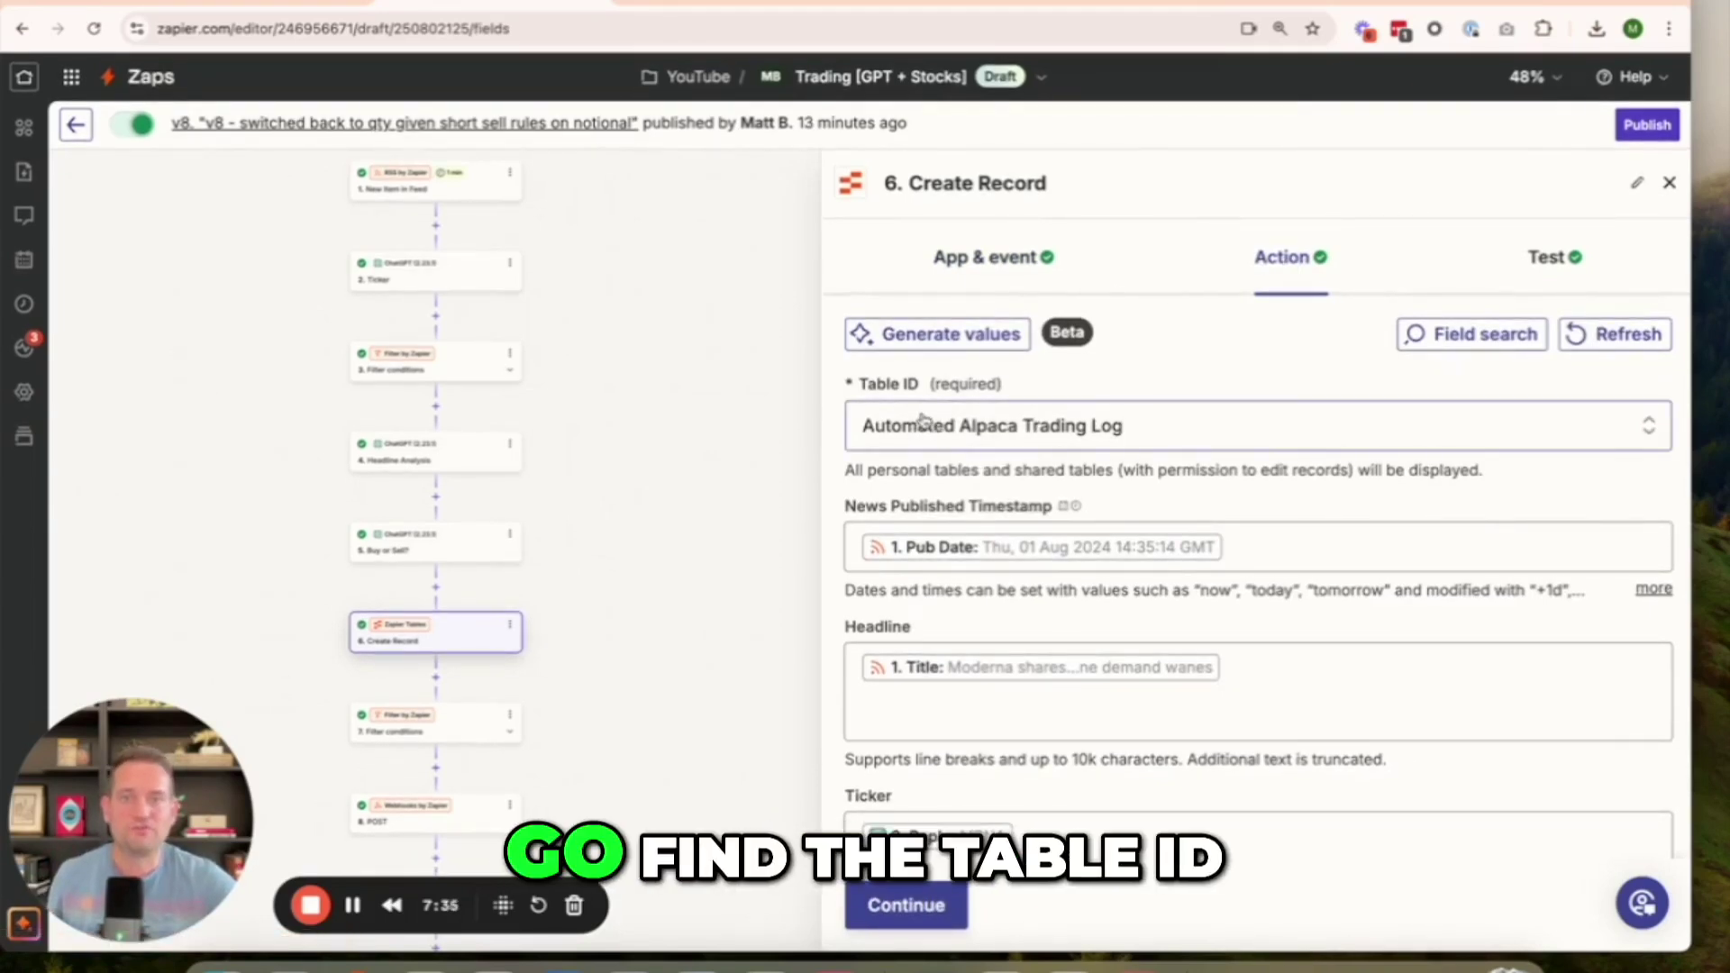
- Switch to the Automated Alpaca Trading Log table and review its timestamp, headline and ticker columns across the earlier records
{"action": "left_click", "coordinate": [718, 3]}
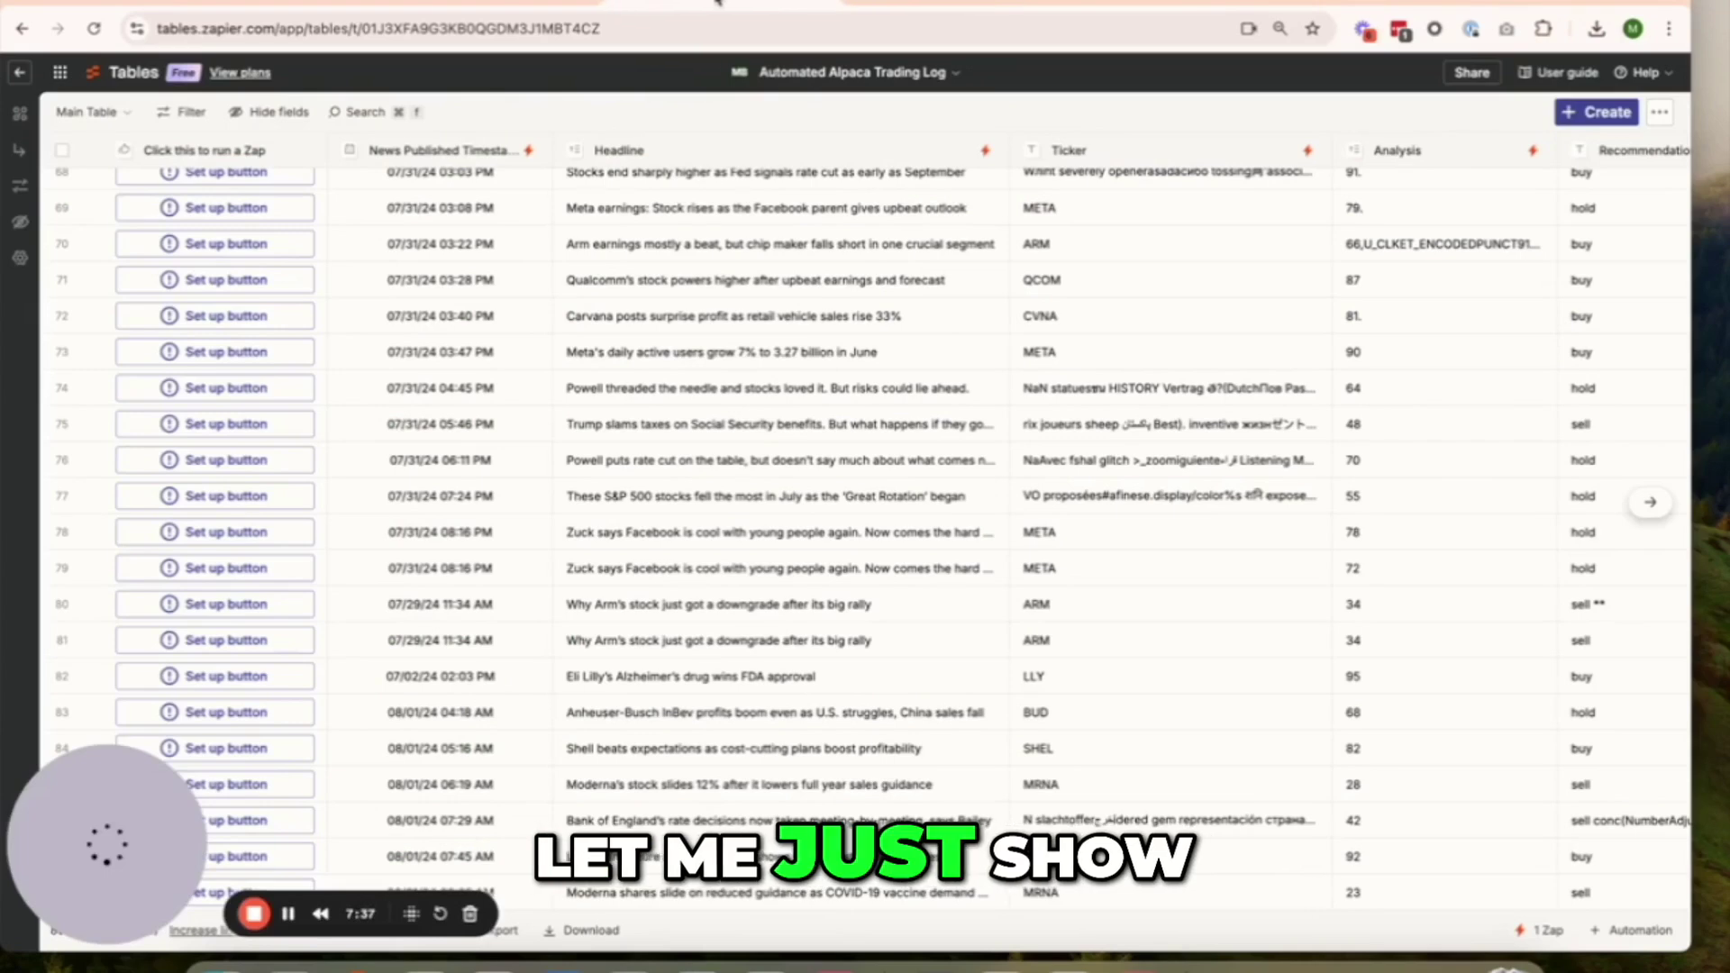
{"action": "scroll", "coordinate": [620, 320], "scroll_direction": "up", "scroll_amount": 20}
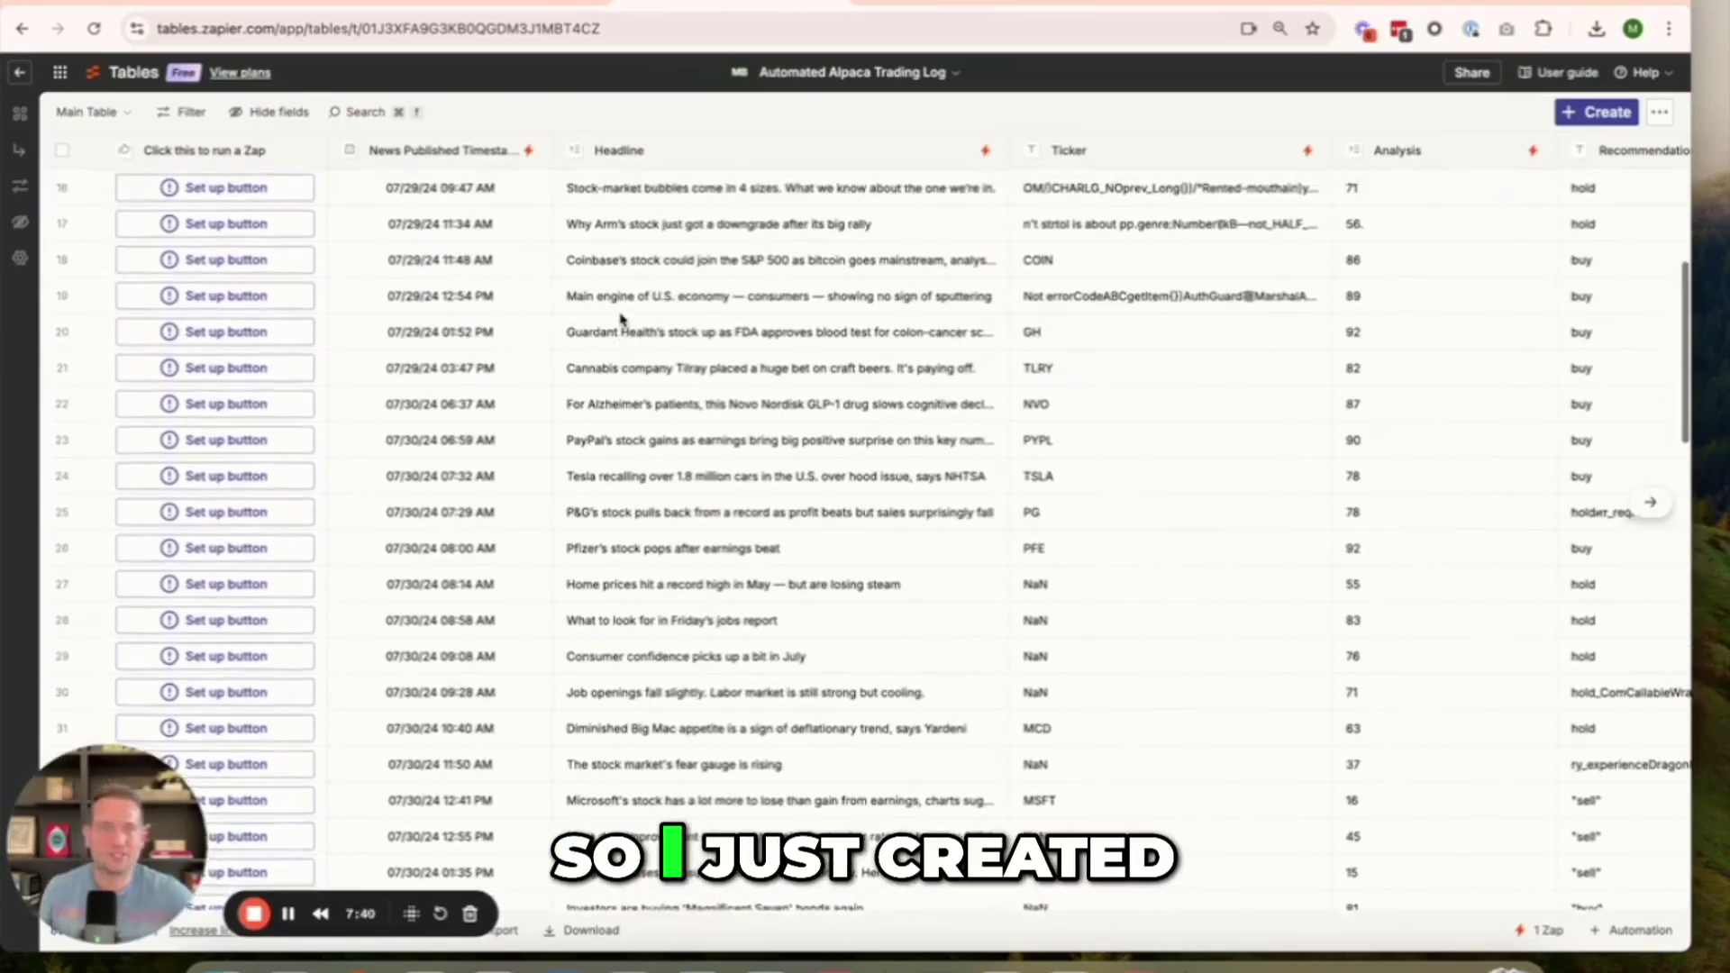
{"action": "scroll", "coordinate": [620, 320], "scroll_direction": "up", "scroll_amount": 2}
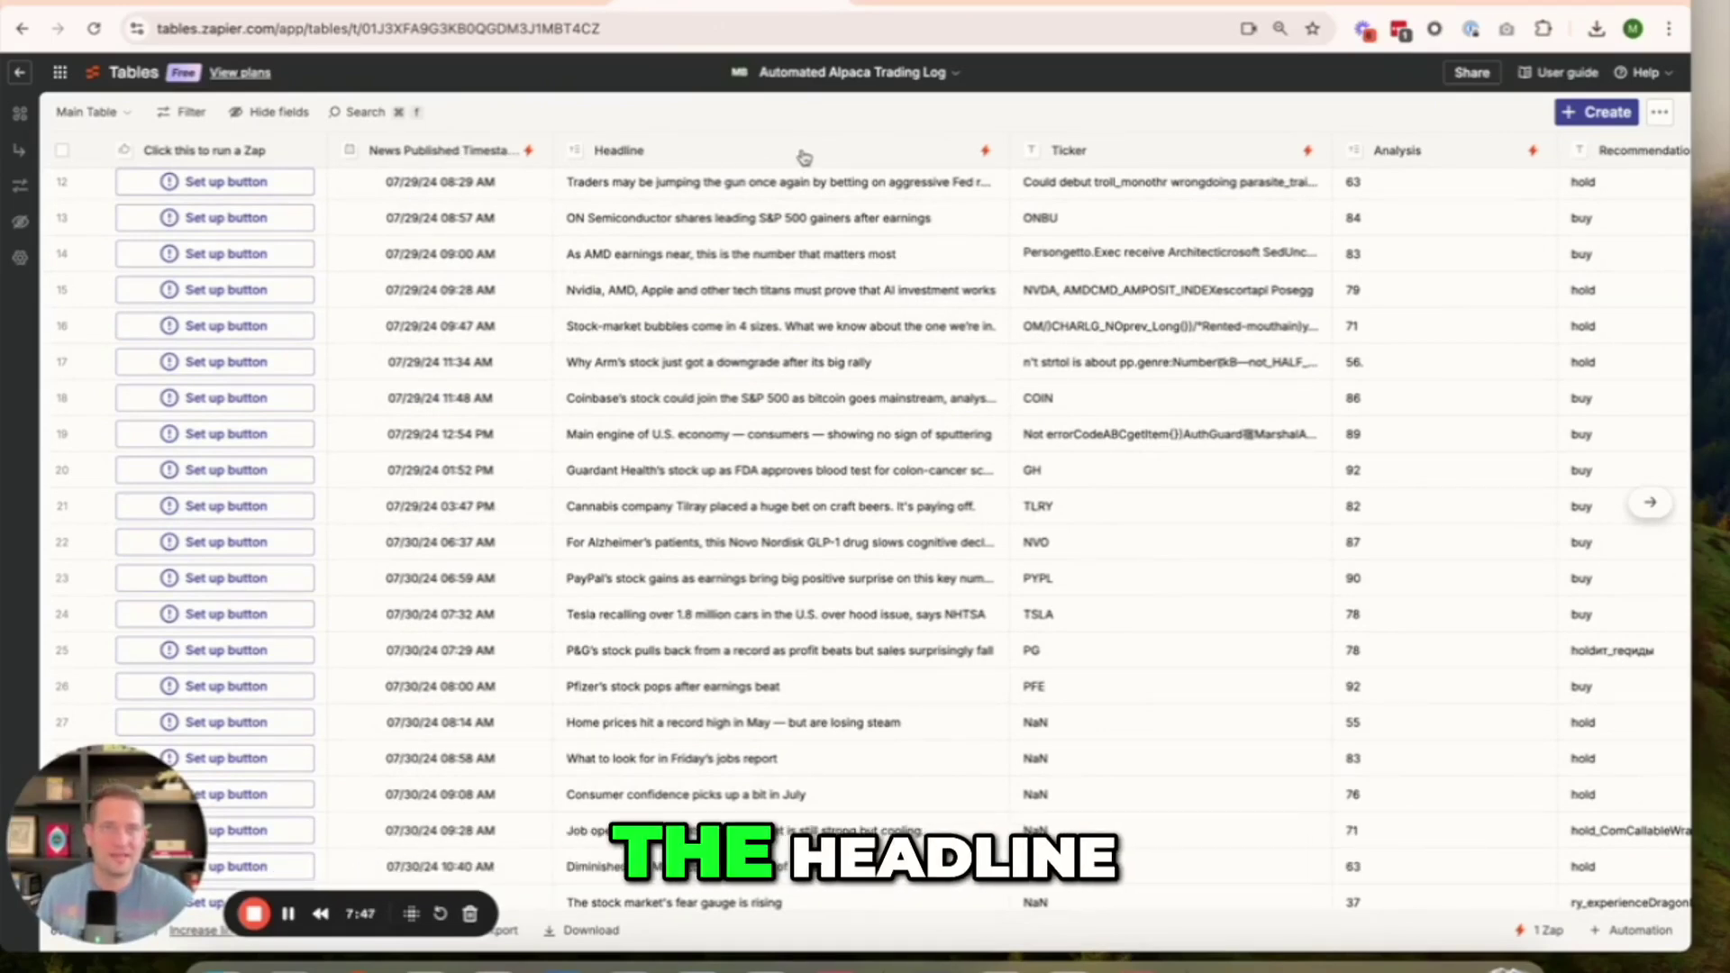
{"action": "scroll", "coordinate": [1127, 442], "scroll_direction": "down", "scroll_amount": 1}
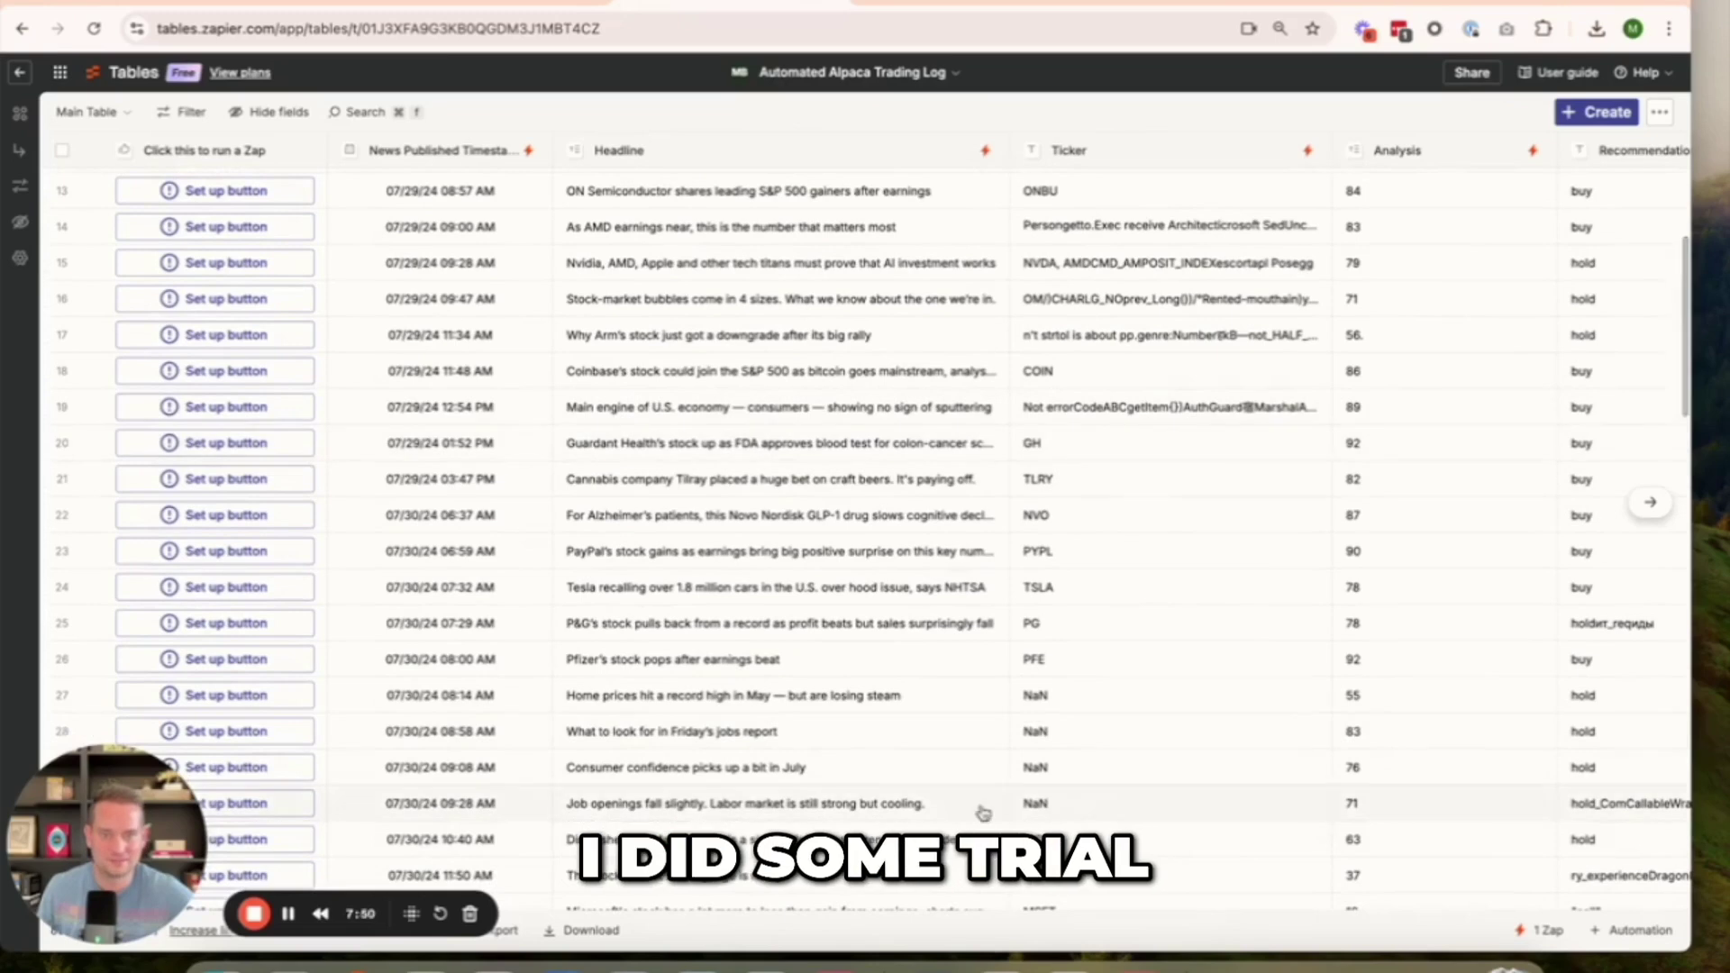
{"action": "scroll", "coordinate": [1045, 667], "scroll_direction": "down", "scroll_amount": 10}
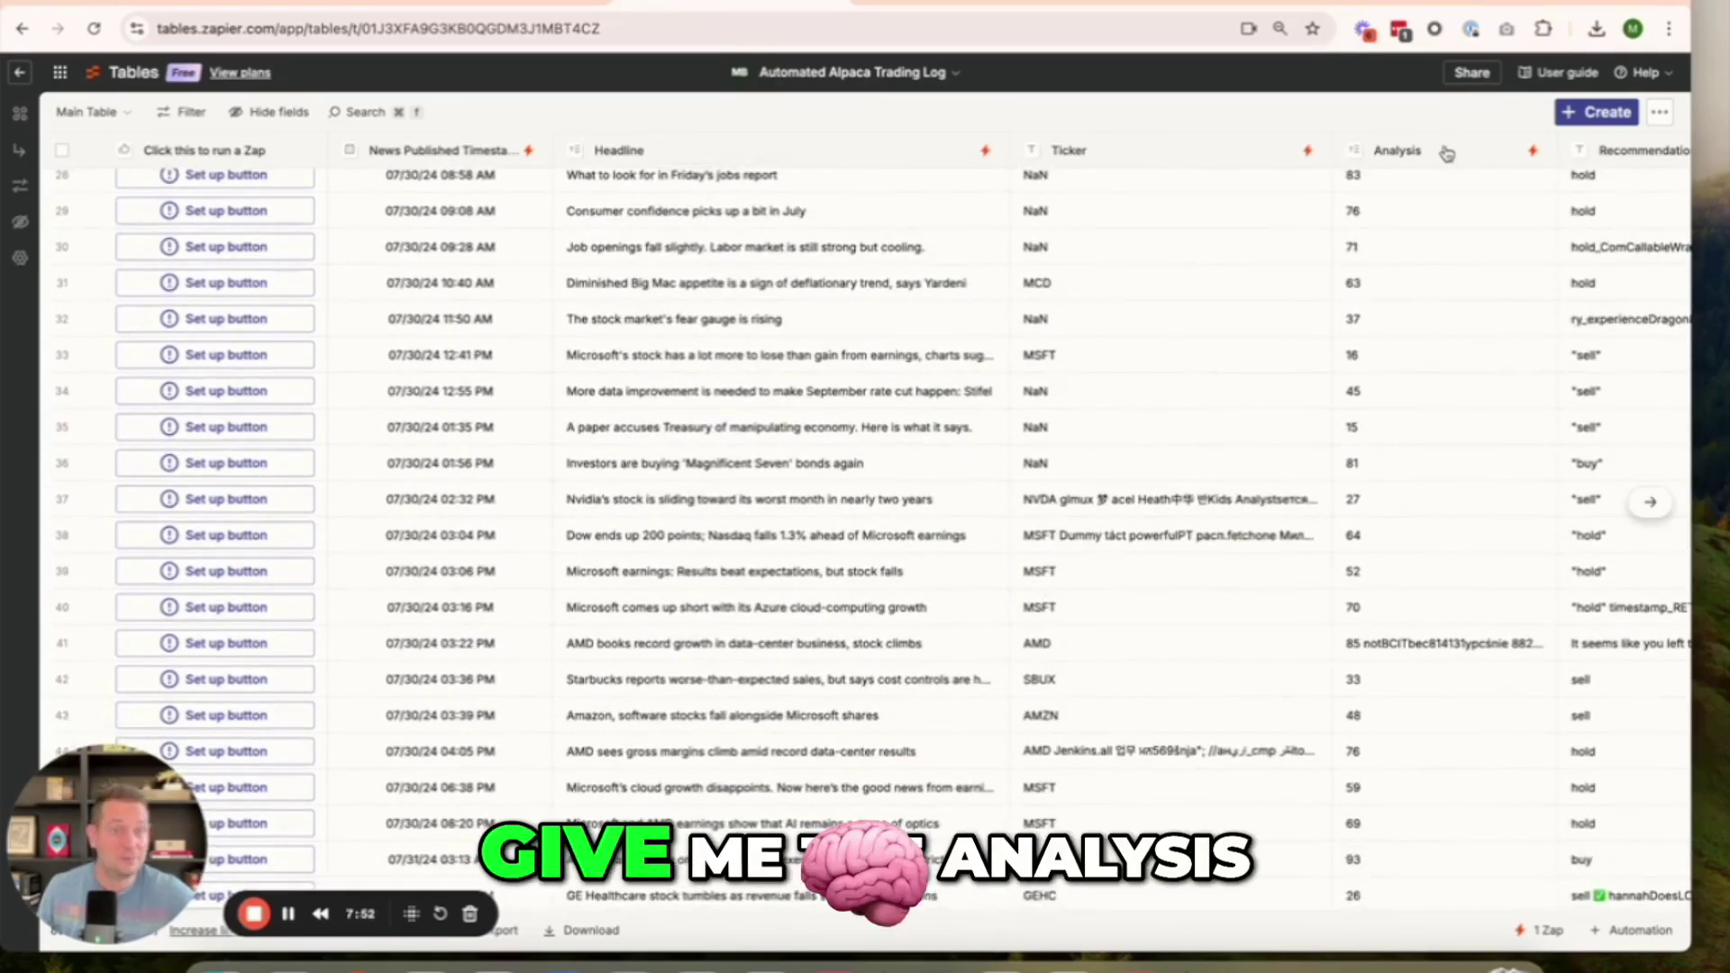
- Examine the table's Analysis, Recommendation and price columns, including the most recent records at the end of the log
{"action": "scroll", "coordinate": [1446, 153], "scroll_direction": "right", "scroll_amount": 1}
{"action": "scroll", "coordinate": [1316, 199], "scroll_direction": "right", "scroll_amount": 5}
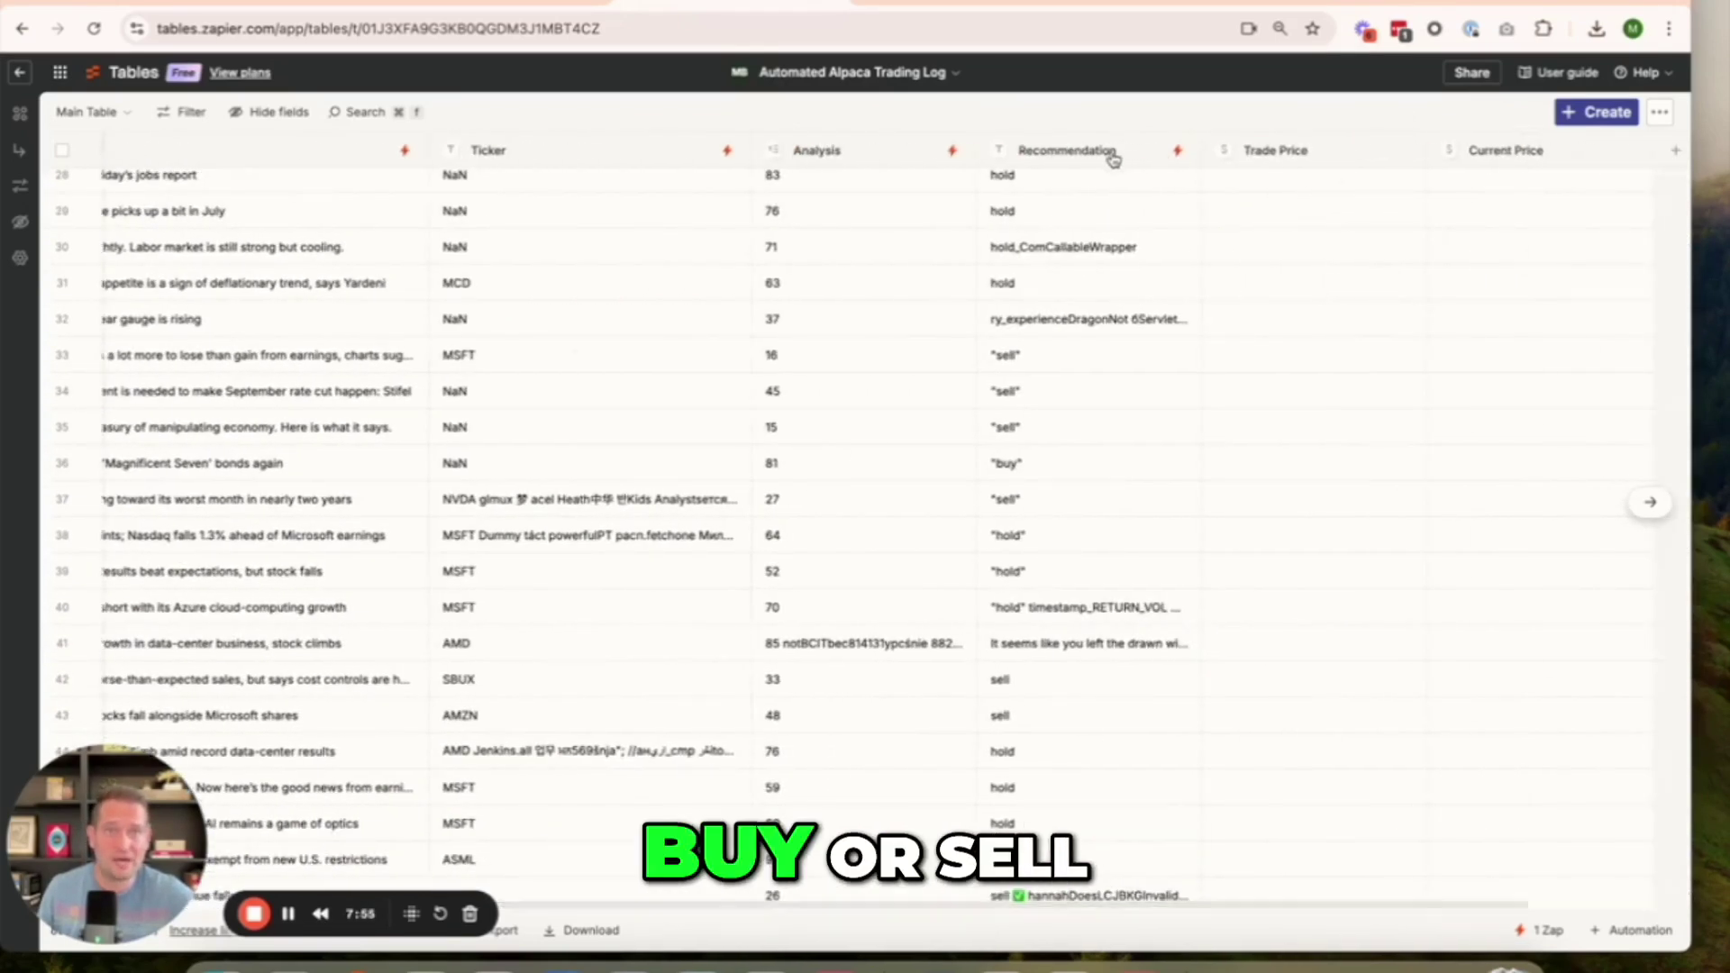
{"action": "scroll", "coordinate": [1121, 284], "scroll_direction": "left", "scroll_amount": 2}
{"action": "scroll", "coordinate": [1121, 285], "scroll_direction": "down", "scroll_amount": 12}
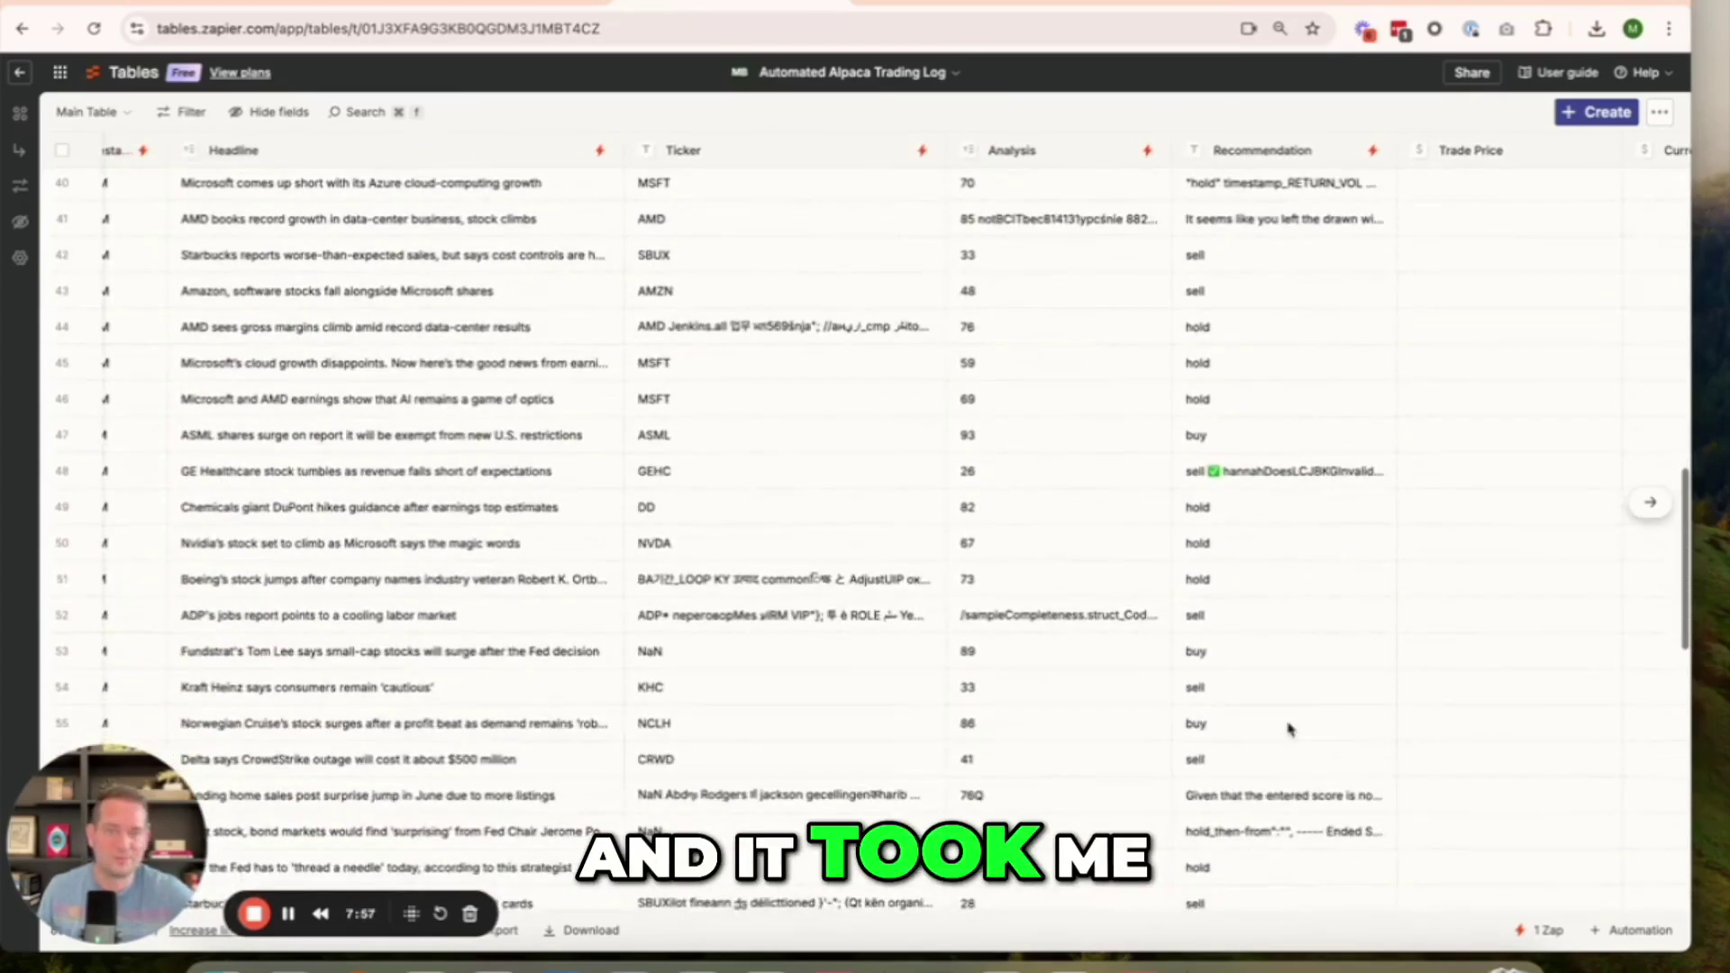
{"action": "scroll", "coordinate": [1289, 728], "scroll_direction": "down", "scroll_amount": 10}
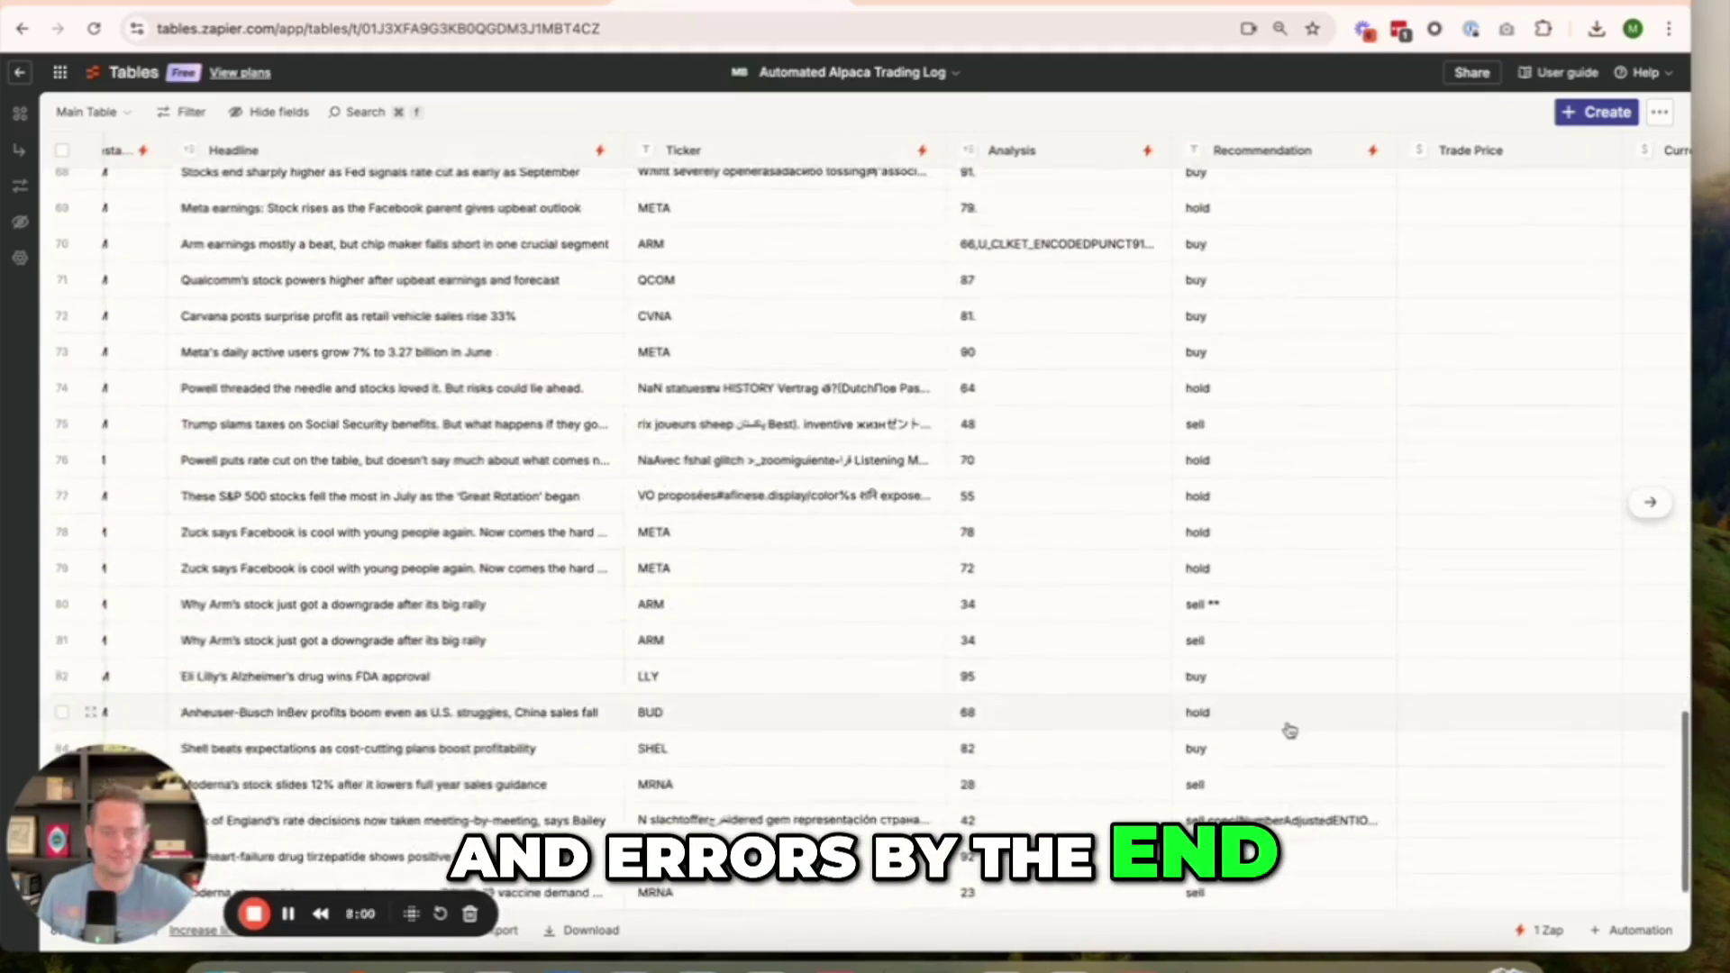
{"action": "scroll", "coordinate": [1244, 702], "scroll_direction": "left", "scroll_amount": 1}
{"action": "scroll", "coordinate": [1242, 703], "scroll_direction": "left", "scroll_amount": 1}
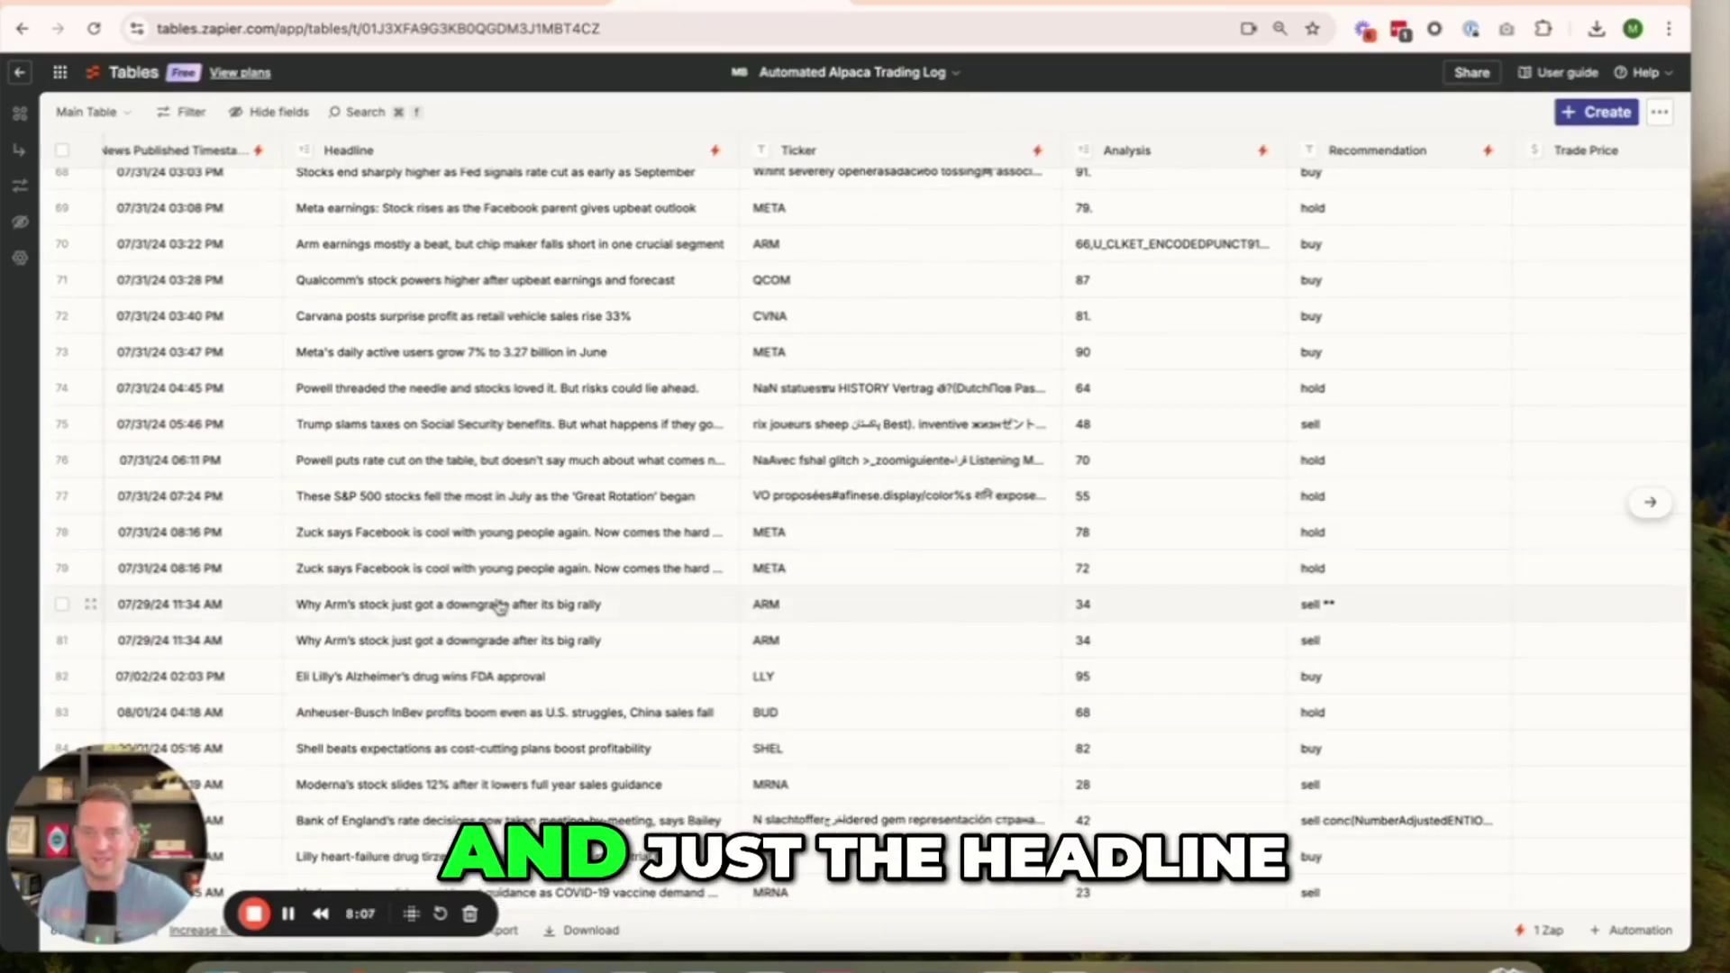
{"action": "scroll", "coordinate": [497, 606], "scroll_direction": "left", "scroll_amount": 5}
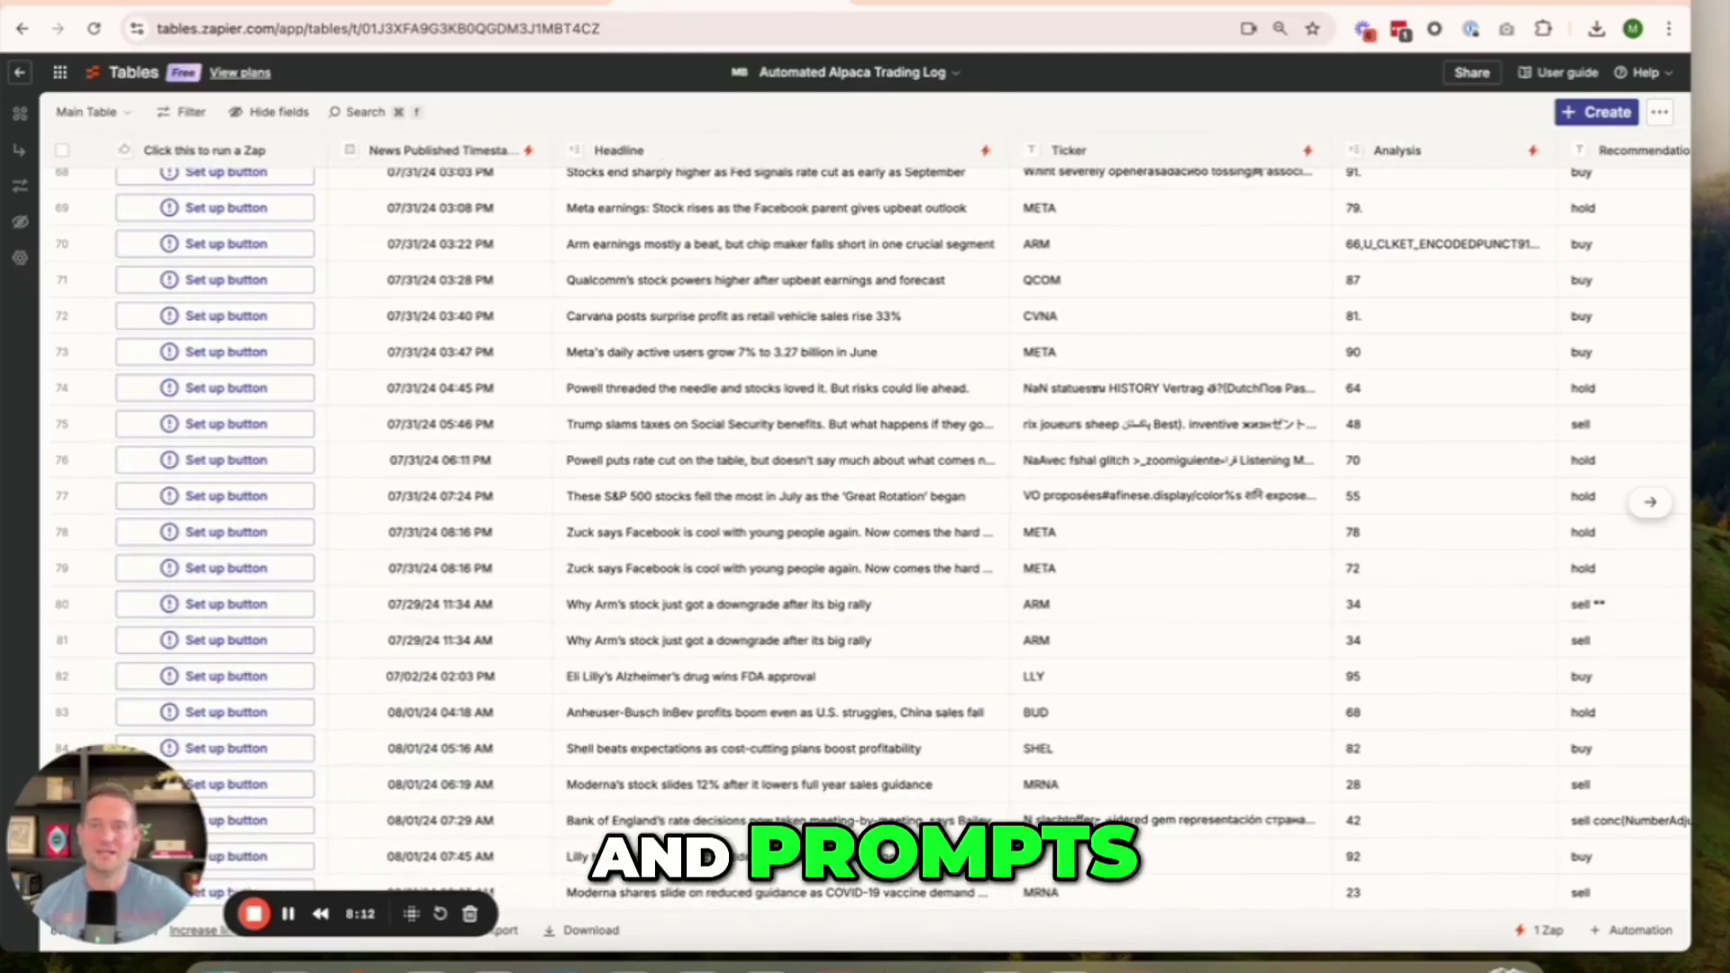
- Return to the Create Record action and inspect the feed data available for News Published Timestamp, keeping Pub Date mapped
{"action": "key", "text": "ctrl+Tab"}
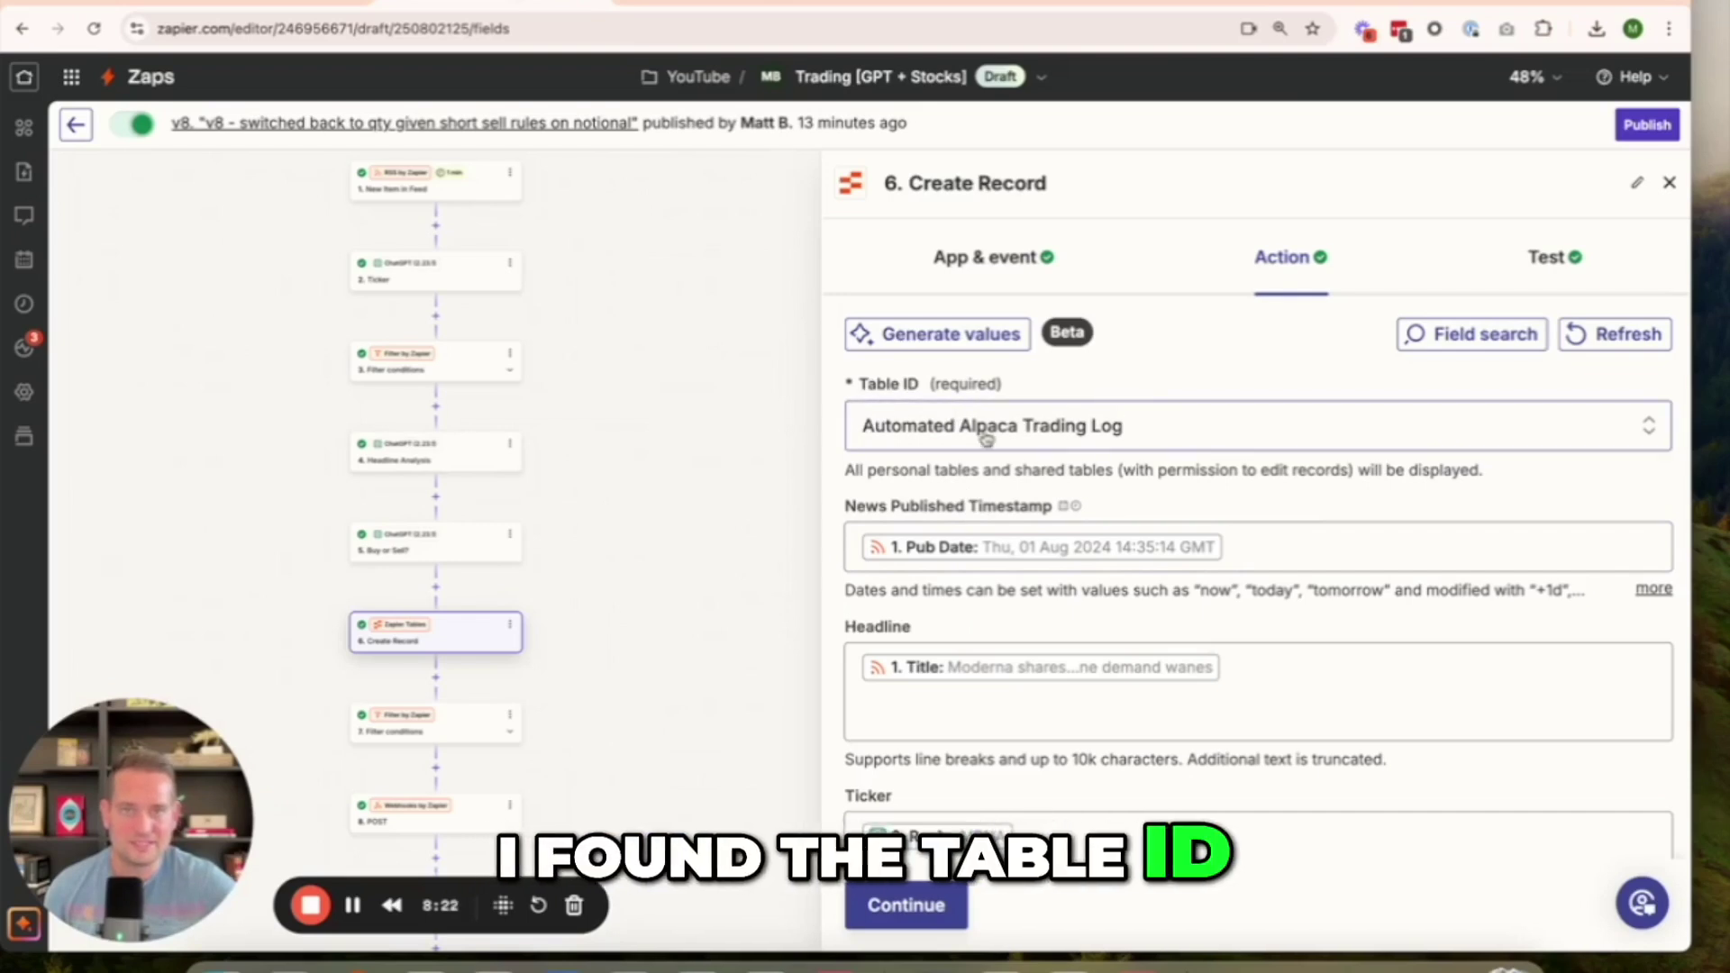
{"action": "left_click", "coordinate": [1292, 560]}
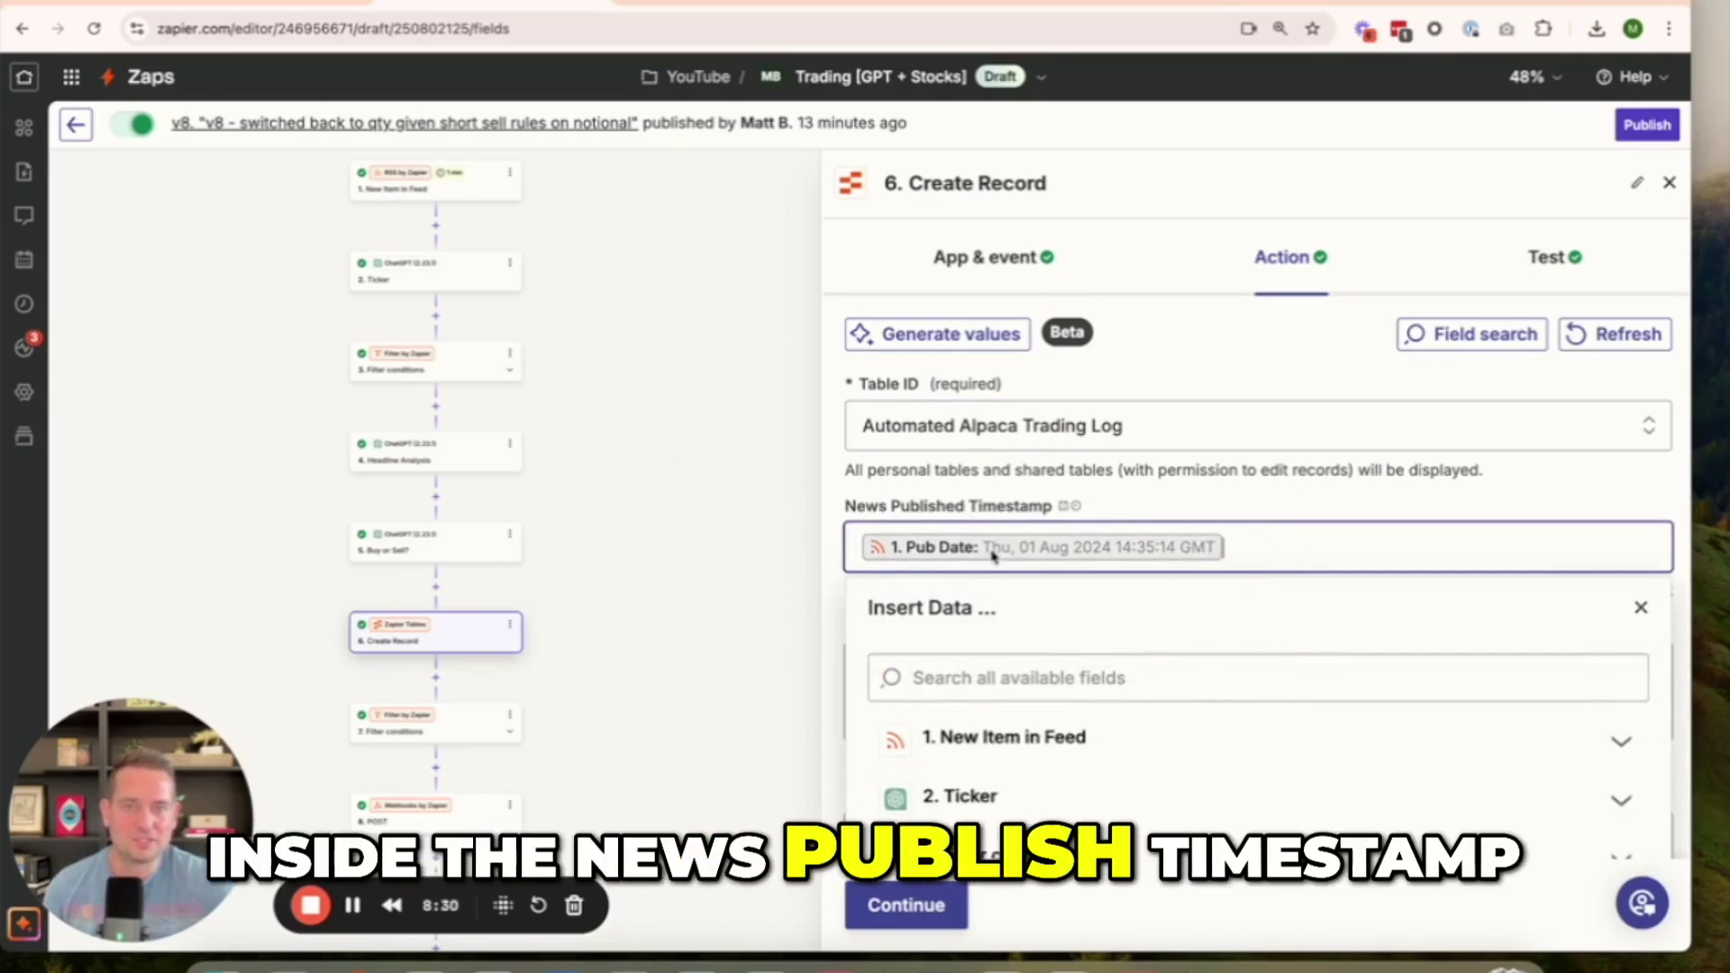
{"action": "scroll", "coordinate": [1271, 525], "scroll_direction": "down", "scroll_amount": 3}
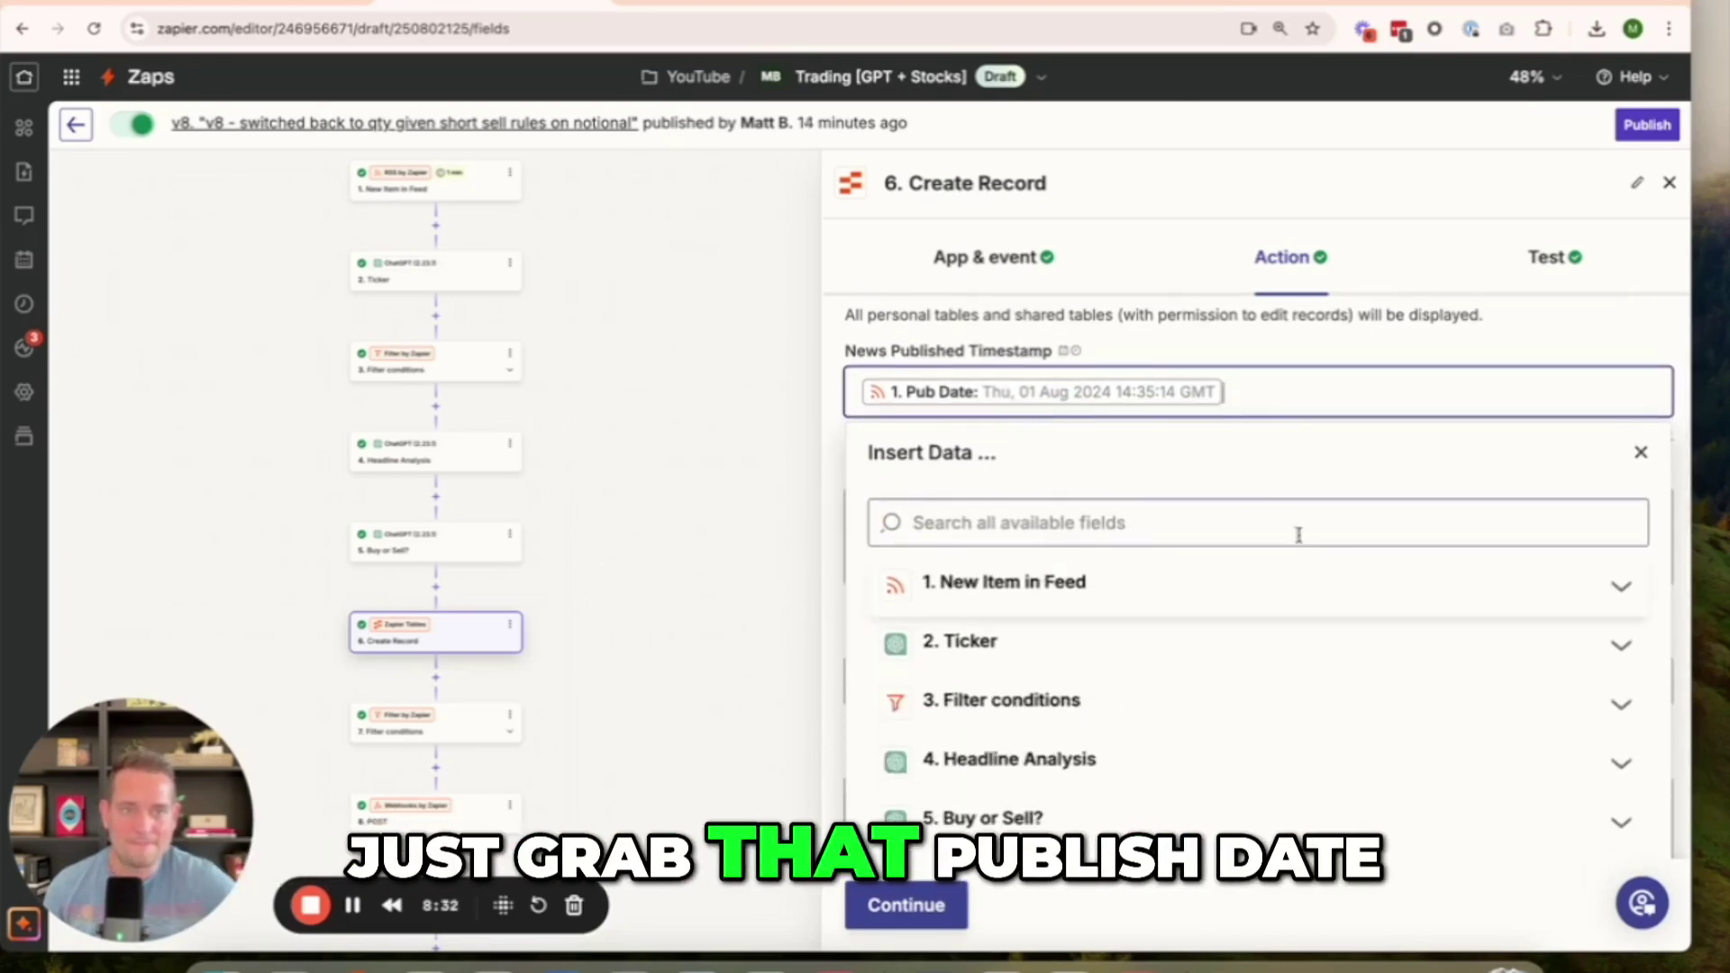
{"action": "left_click", "coordinate": [1624, 583]}
{"action": "scroll", "coordinate": [1091, 755], "scroll_direction": "down", "scroll_amount": 1}
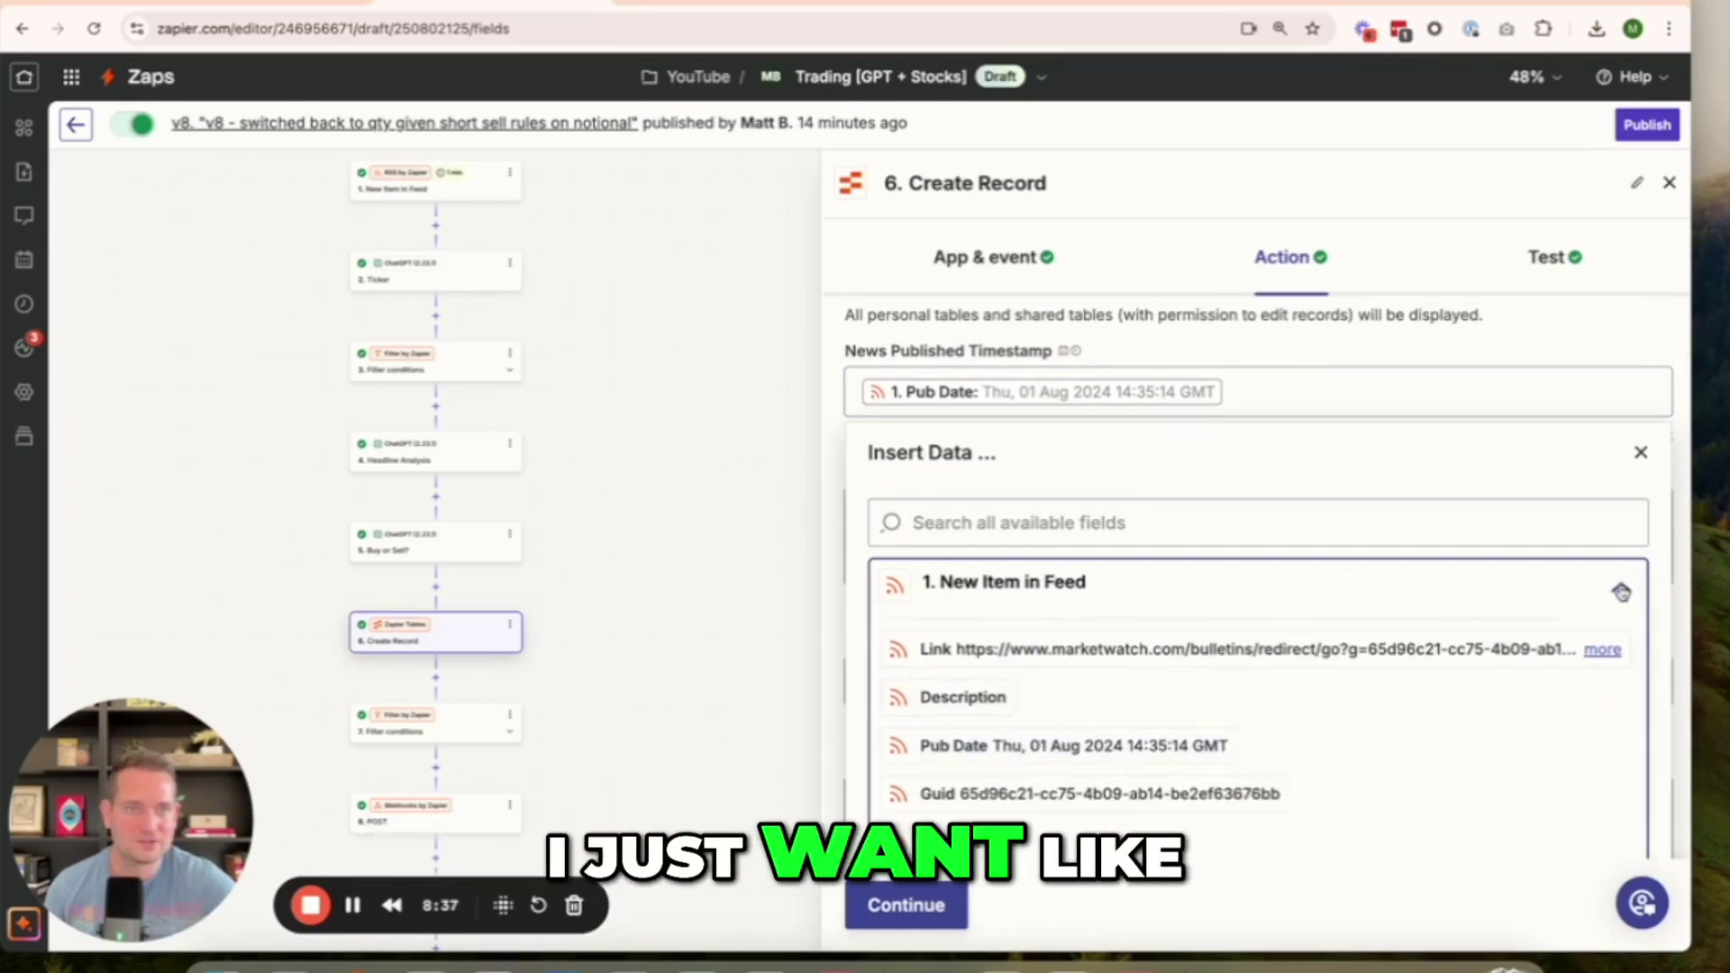
{"action": "left_click", "coordinate": [1621, 589]}
{"action": "left_click", "coordinate": [1641, 452]}
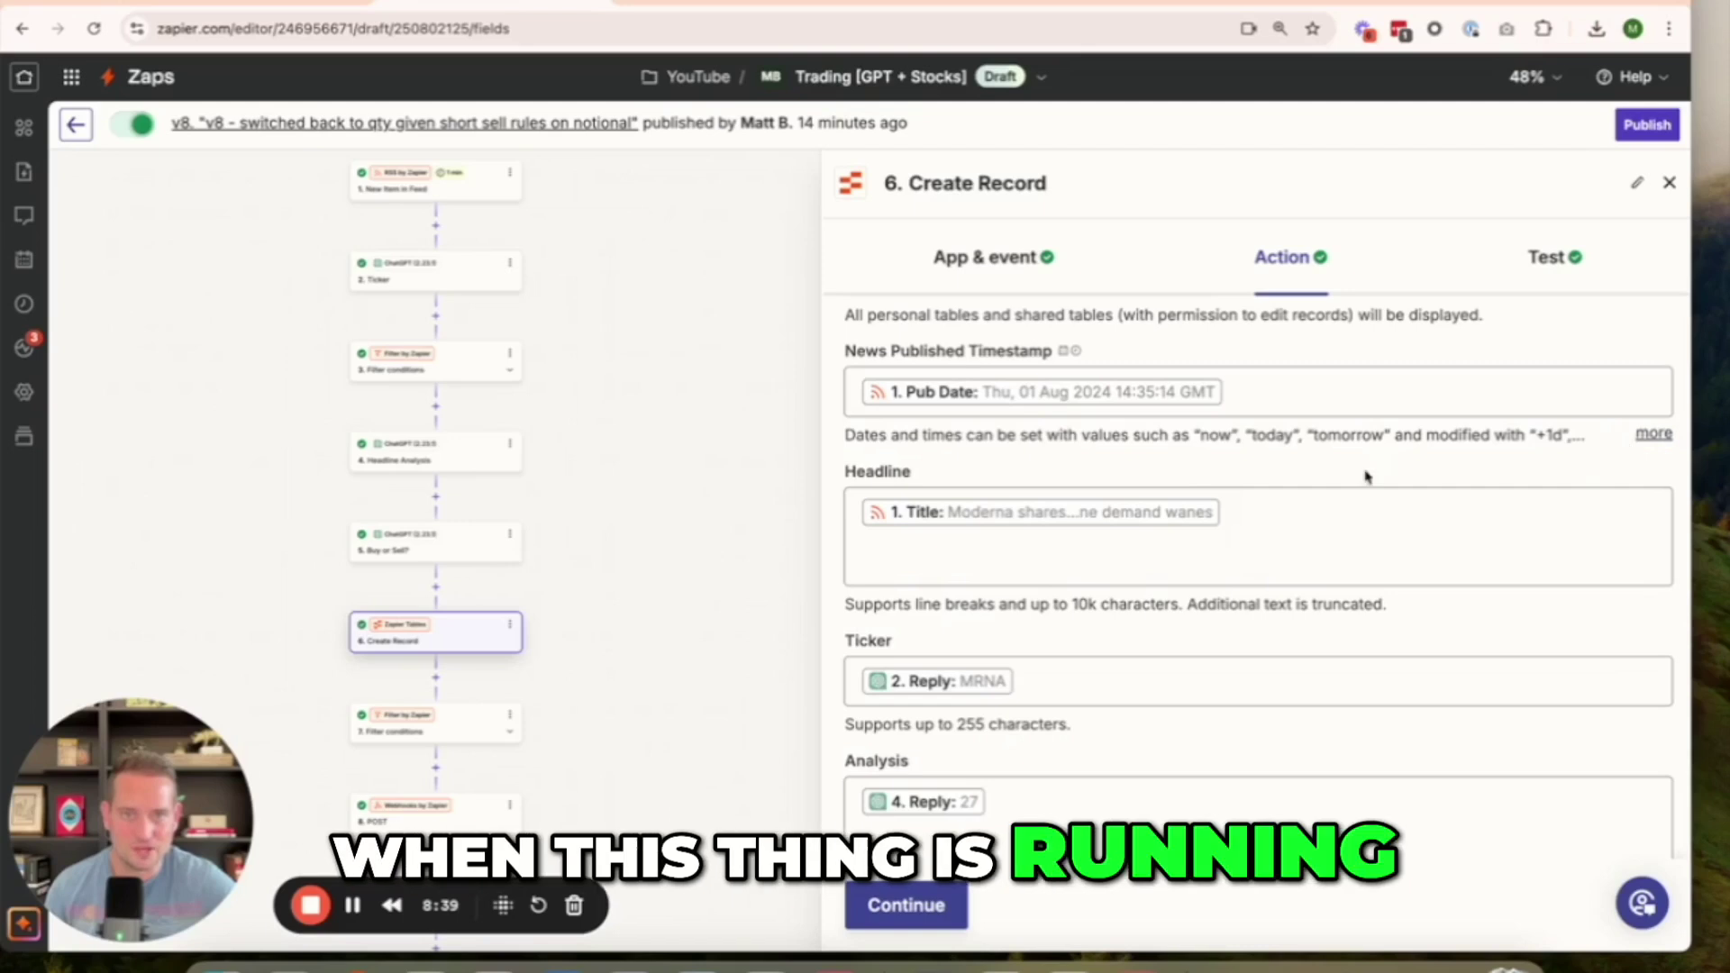
- Inspect the New Item in Feed data available for the Headline field, leaving the feed title mapped
{"action": "scroll", "coordinate": [998, 514], "scroll_direction": "down", "scroll_amount": 1}
{"action": "left_click", "coordinate": [1295, 483]}
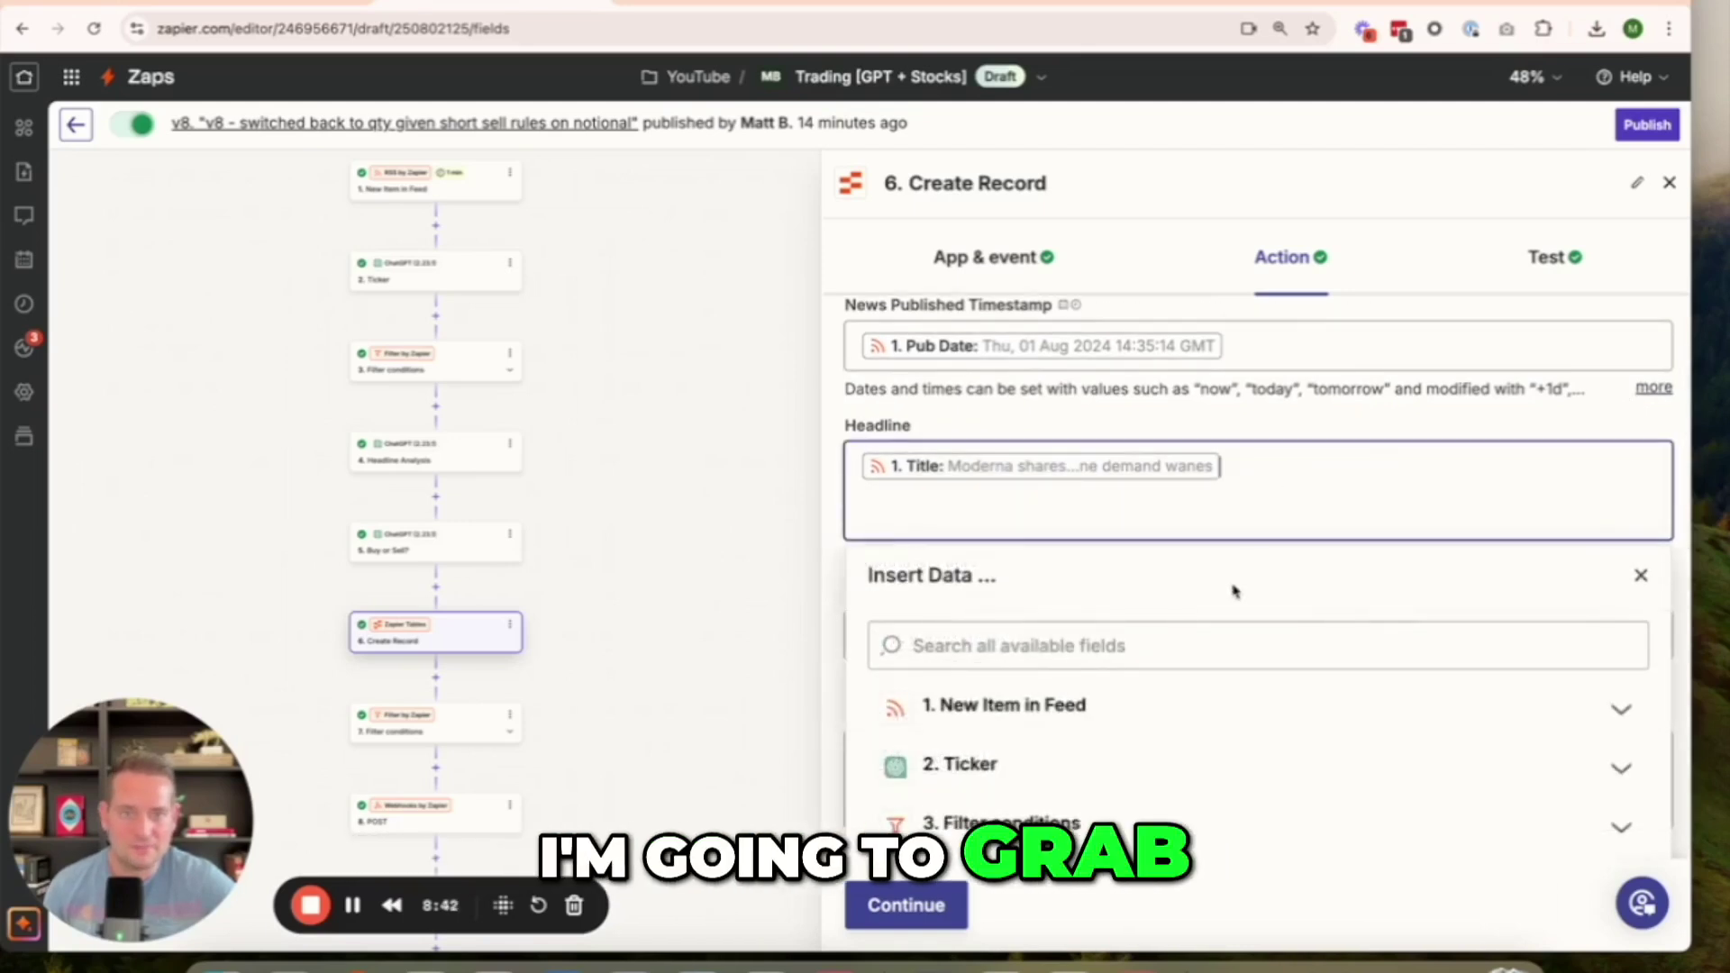
{"action": "left_click", "coordinate": [1622, 709]}
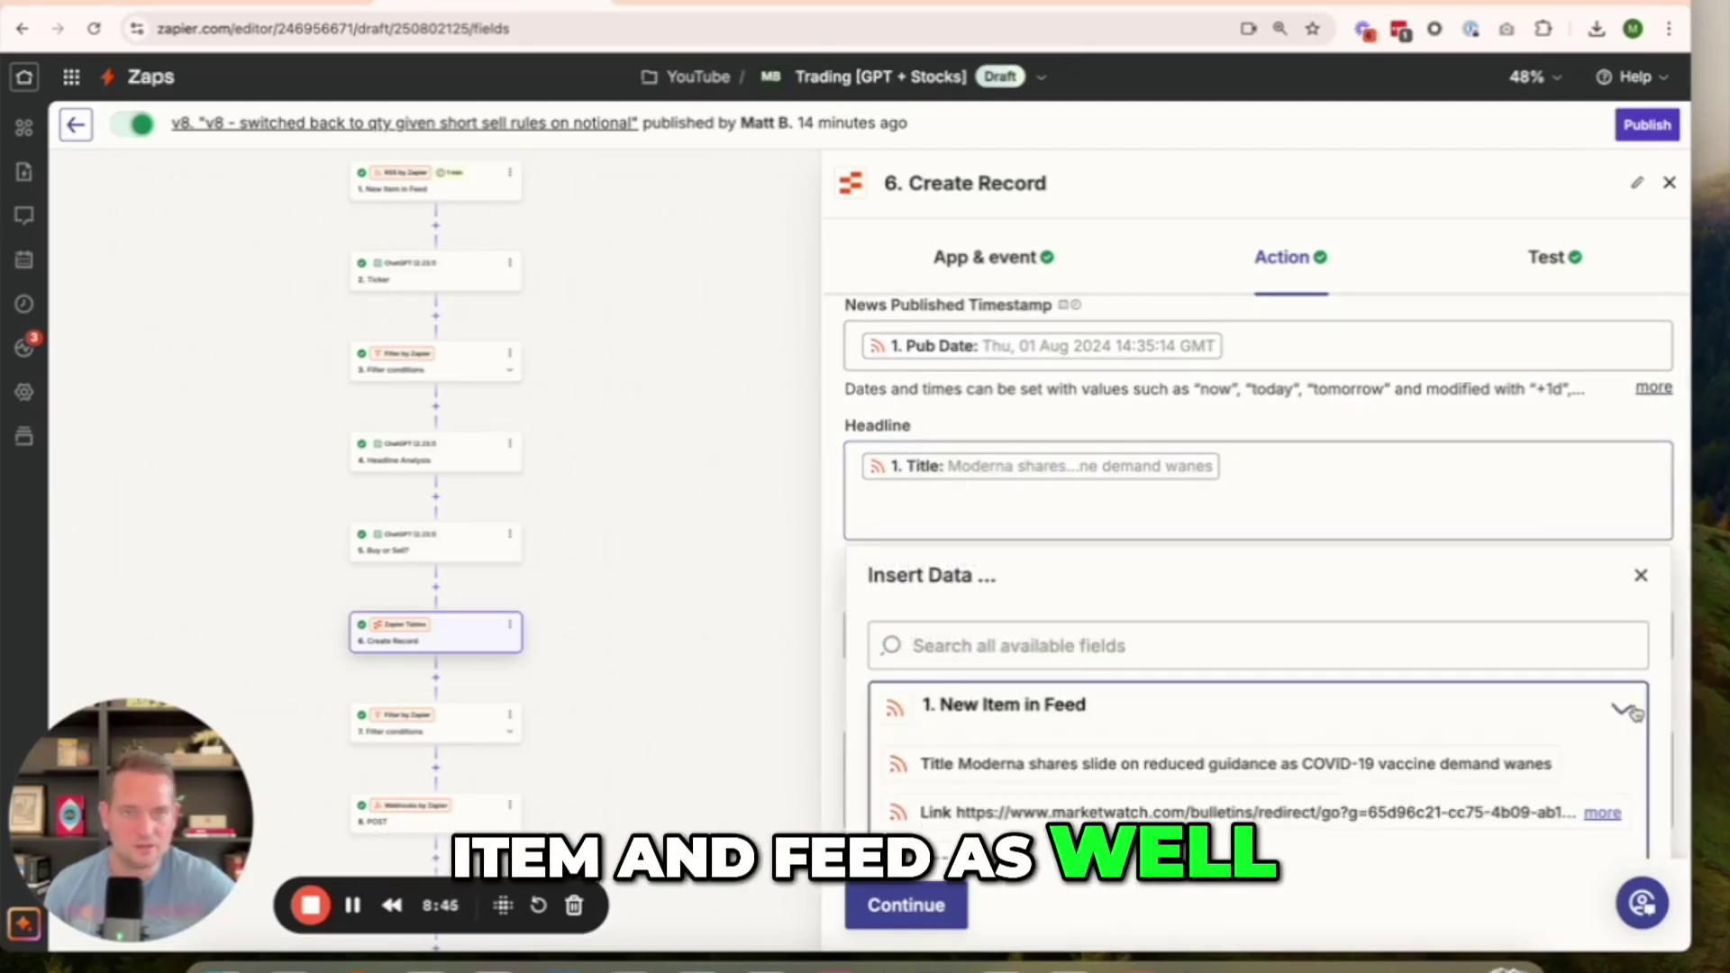
{"action": "left_click", "coordinate": [1483, 442]}
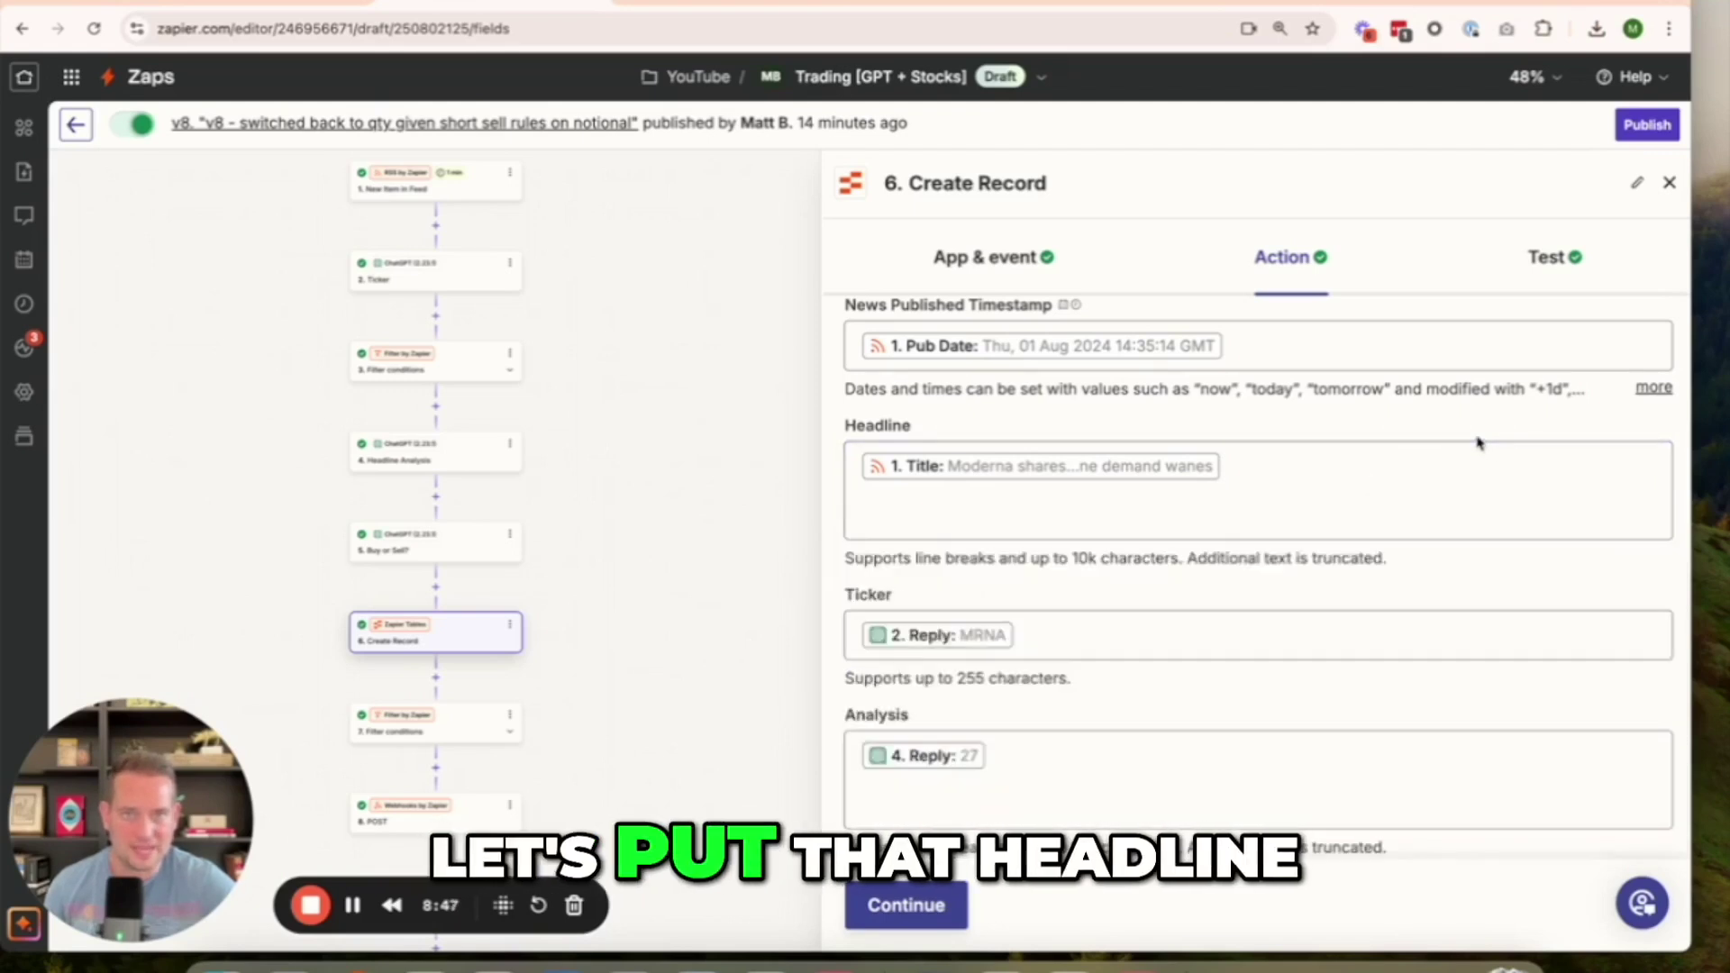
- Look through the Ticker step's output data for the Ticker field, find its Reply value, and close the data list without changes
{"action": "scroll", "coordinate": [1475, 441], "scroll_direction": "down", "scroll_amount": 3}
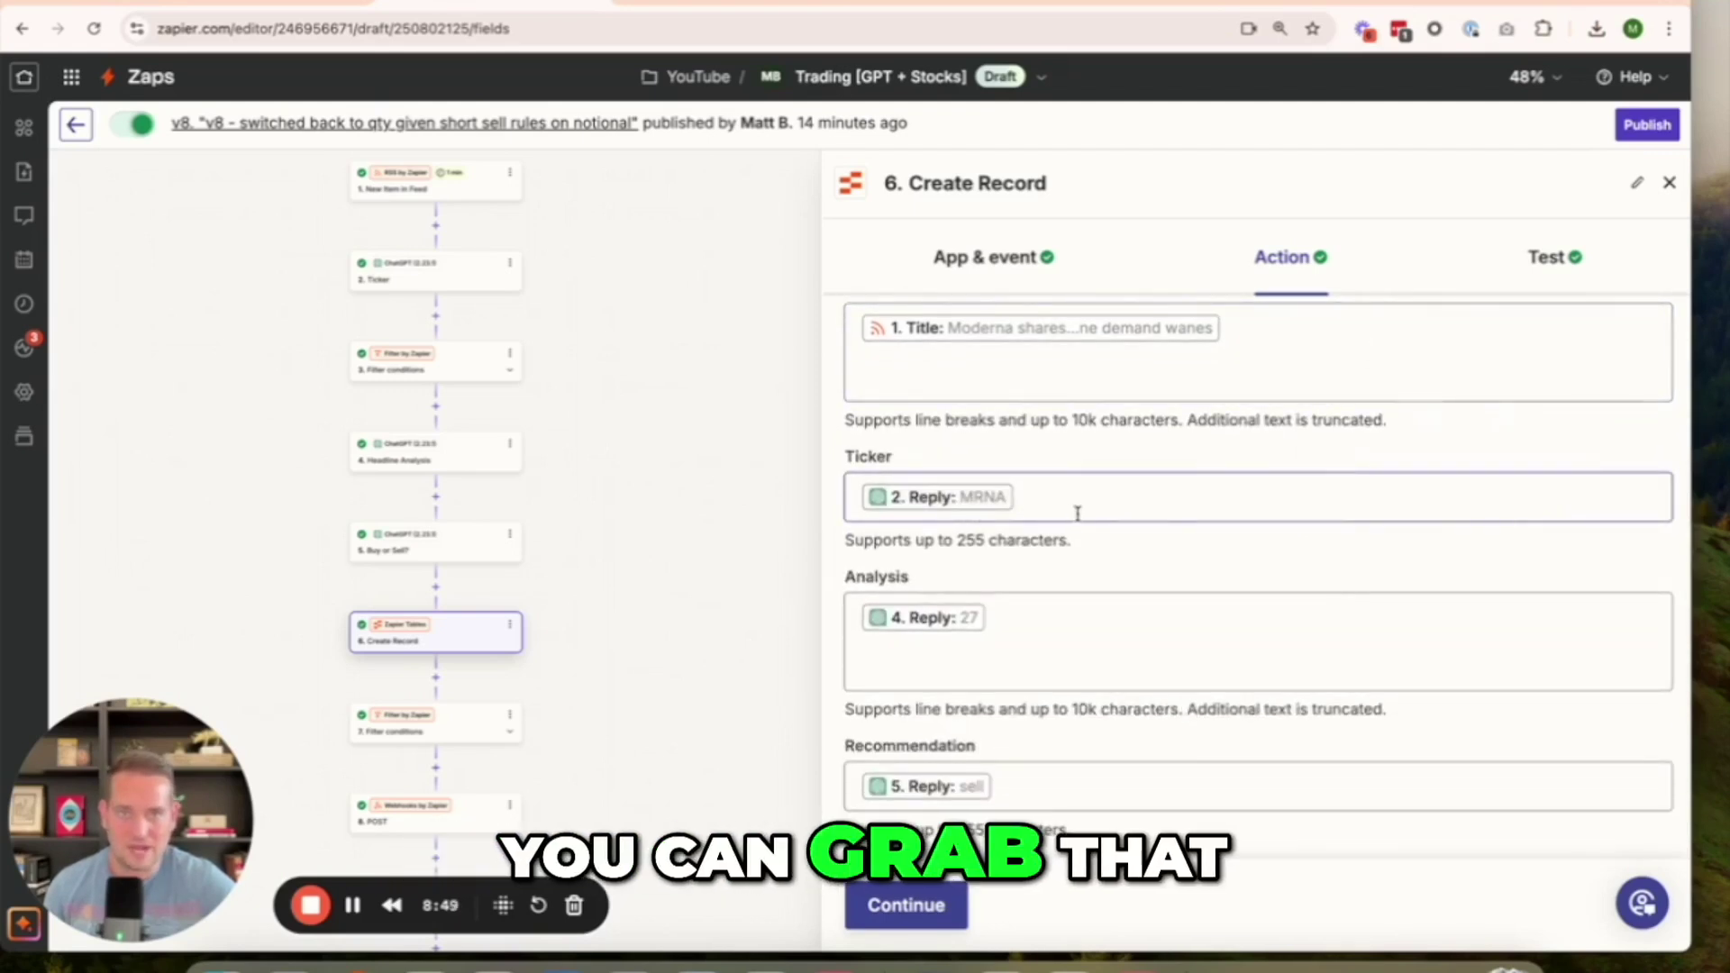
{"action": "left_click", "coordinate": [1089, 511]}
{"action": "left_click", "coordinate": [1072, 748]}
{"action": "scroll", "coordinate": [1068, 766], "scroll_direction": "down", "scroll_amount": 3}
{"action": "scroll", "coordinate": [1068, 768], "scroll_direction": "down", "scroll_amount": 10}
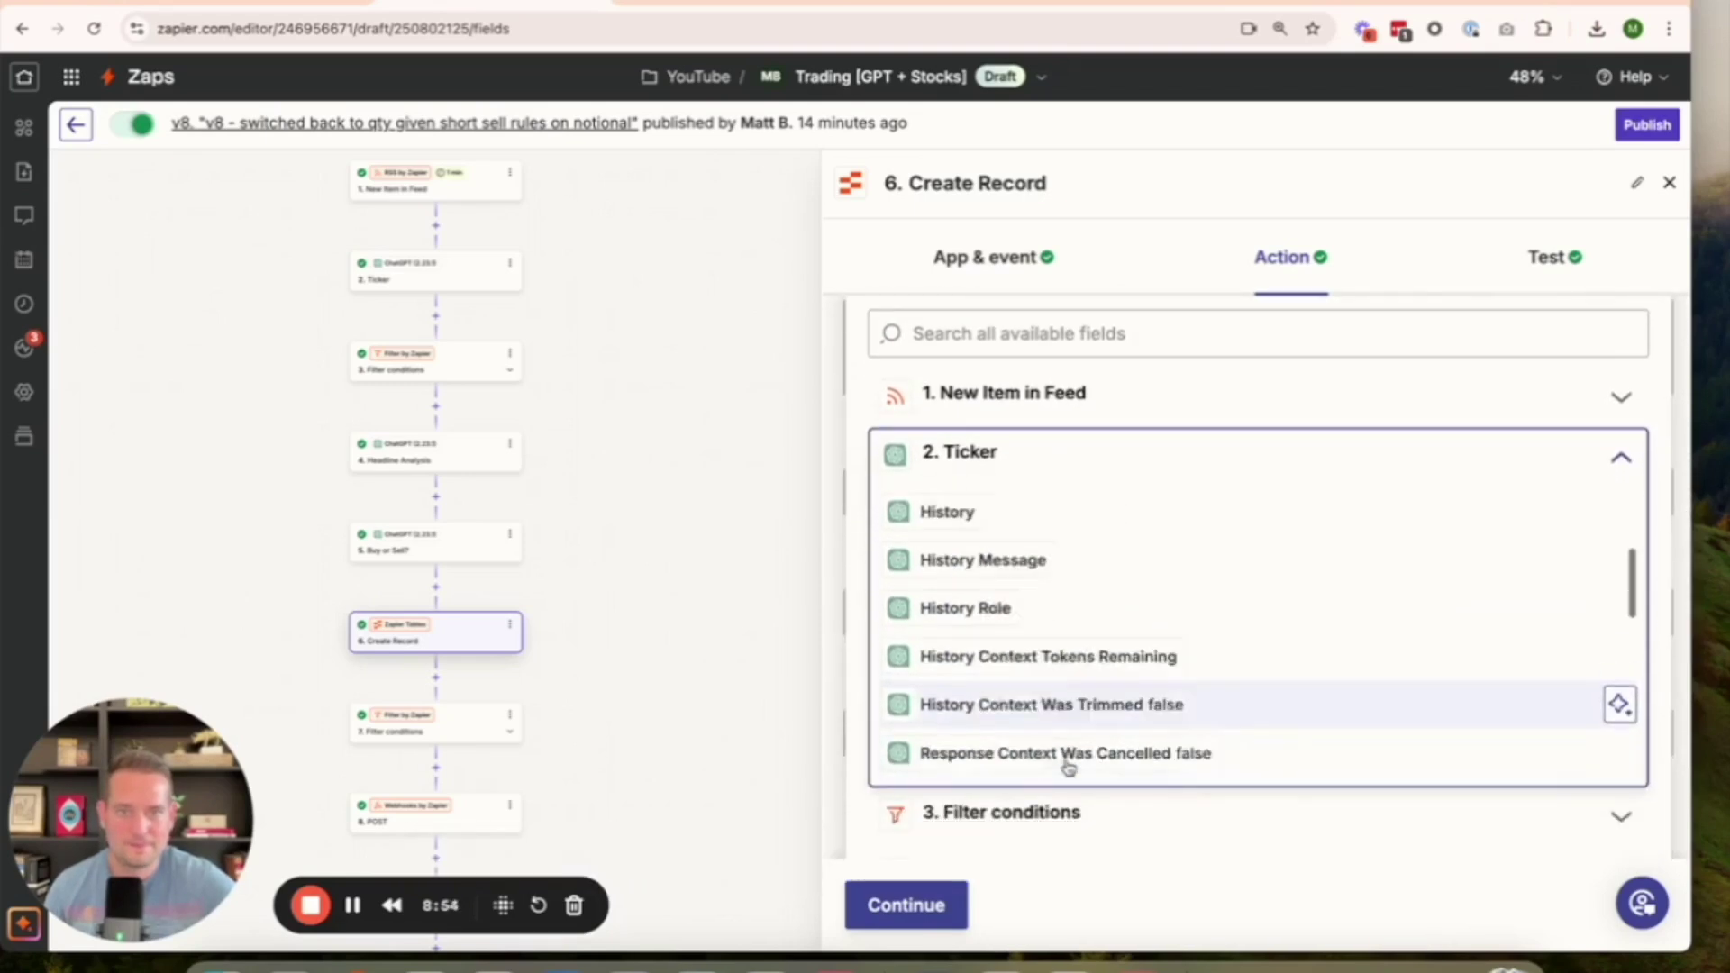
{"action": "scroll", "coordinate": [1069, 768], "scroll_direction": "down", "scroll_amount": 3}
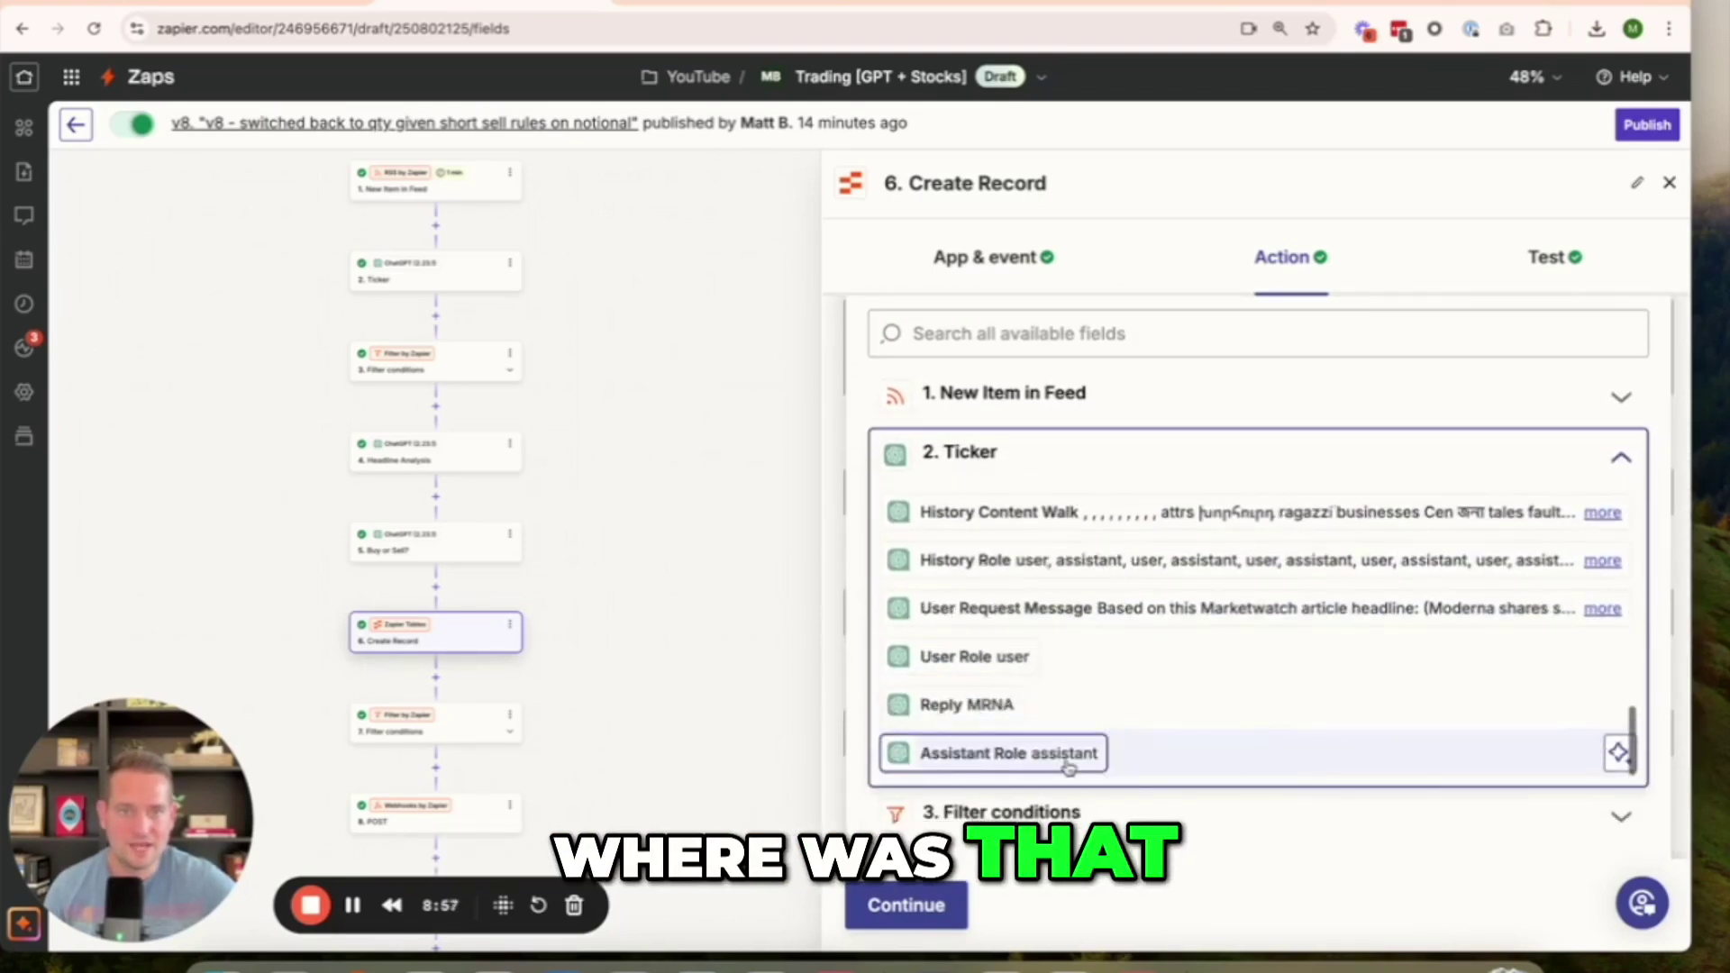
{"action": "left_click", "coordinate": [1640, 410]}
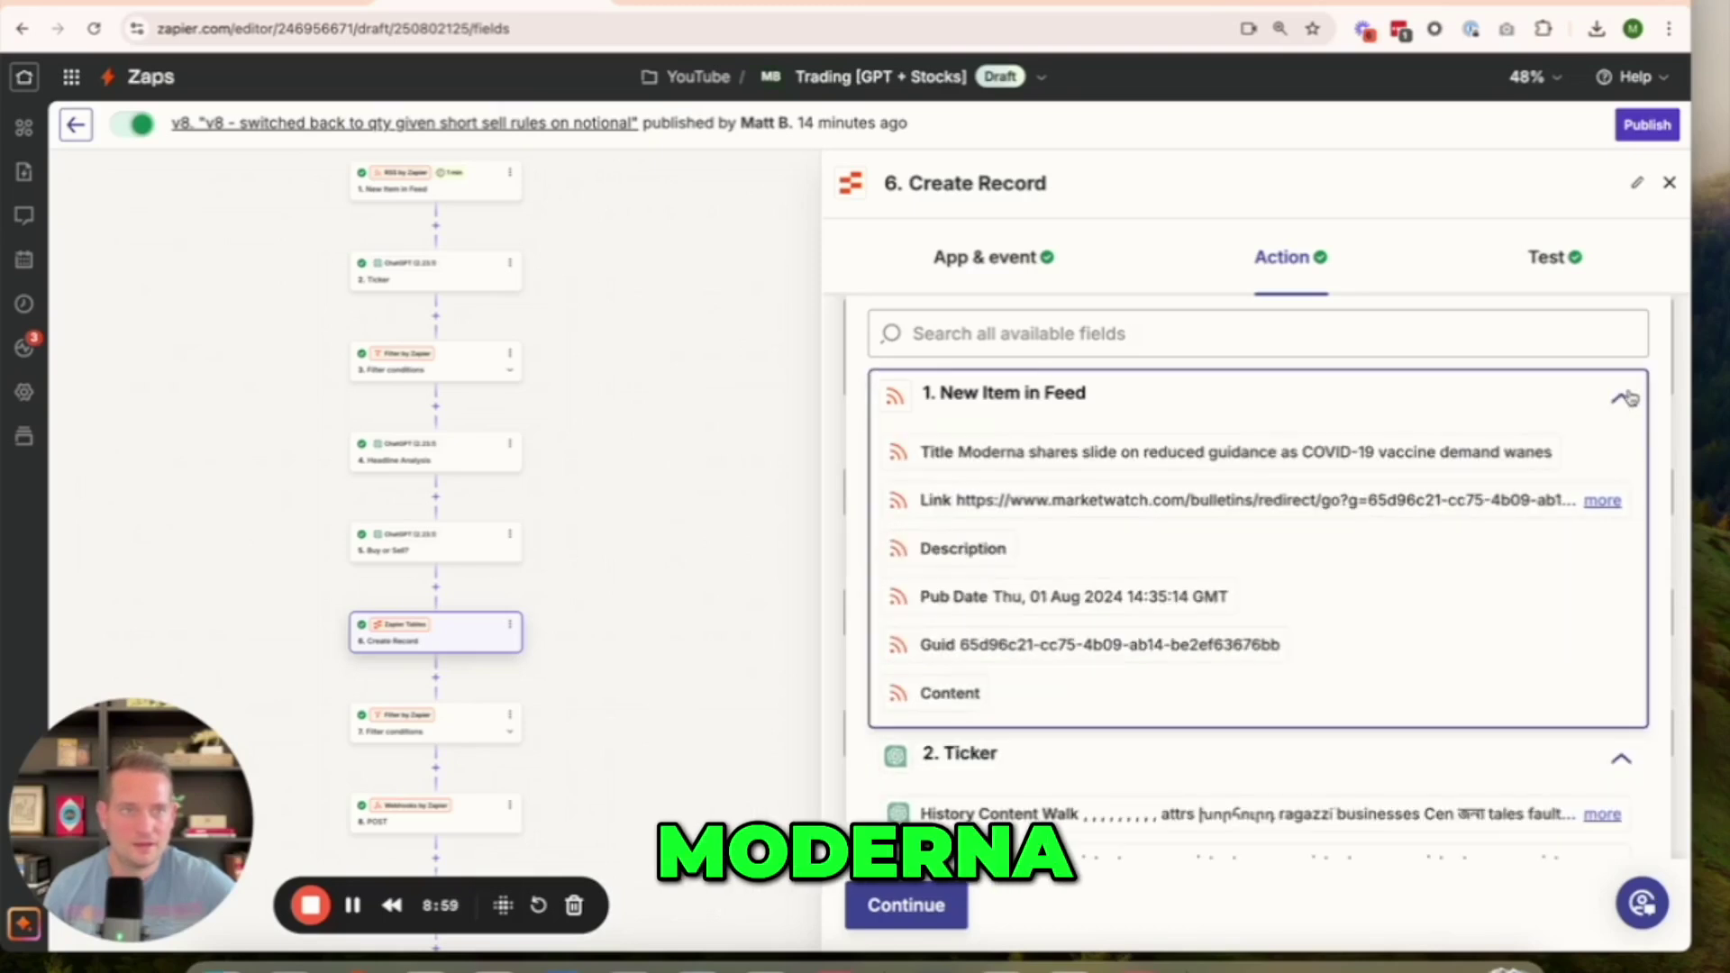
{"action": "left_click", "coordinate": [1627, 397]}
{"action": "left_click", "coordinate": [1624, 397]}
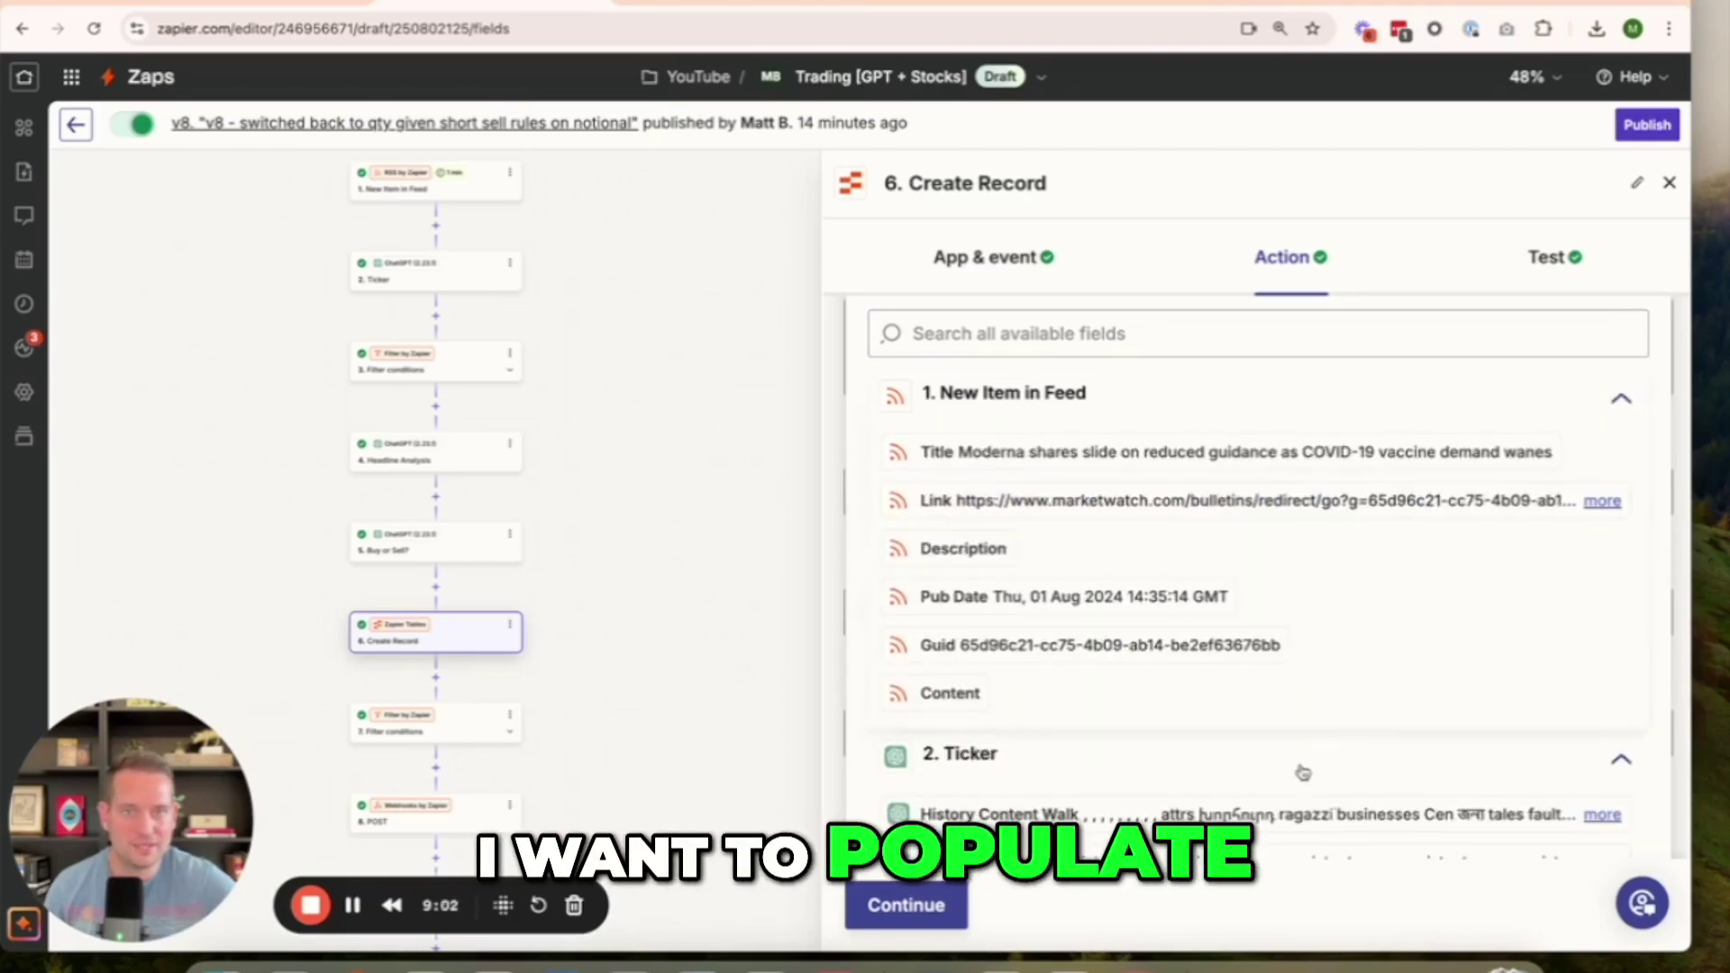
{"action": "left_click", "coordinate": [833, 329]}
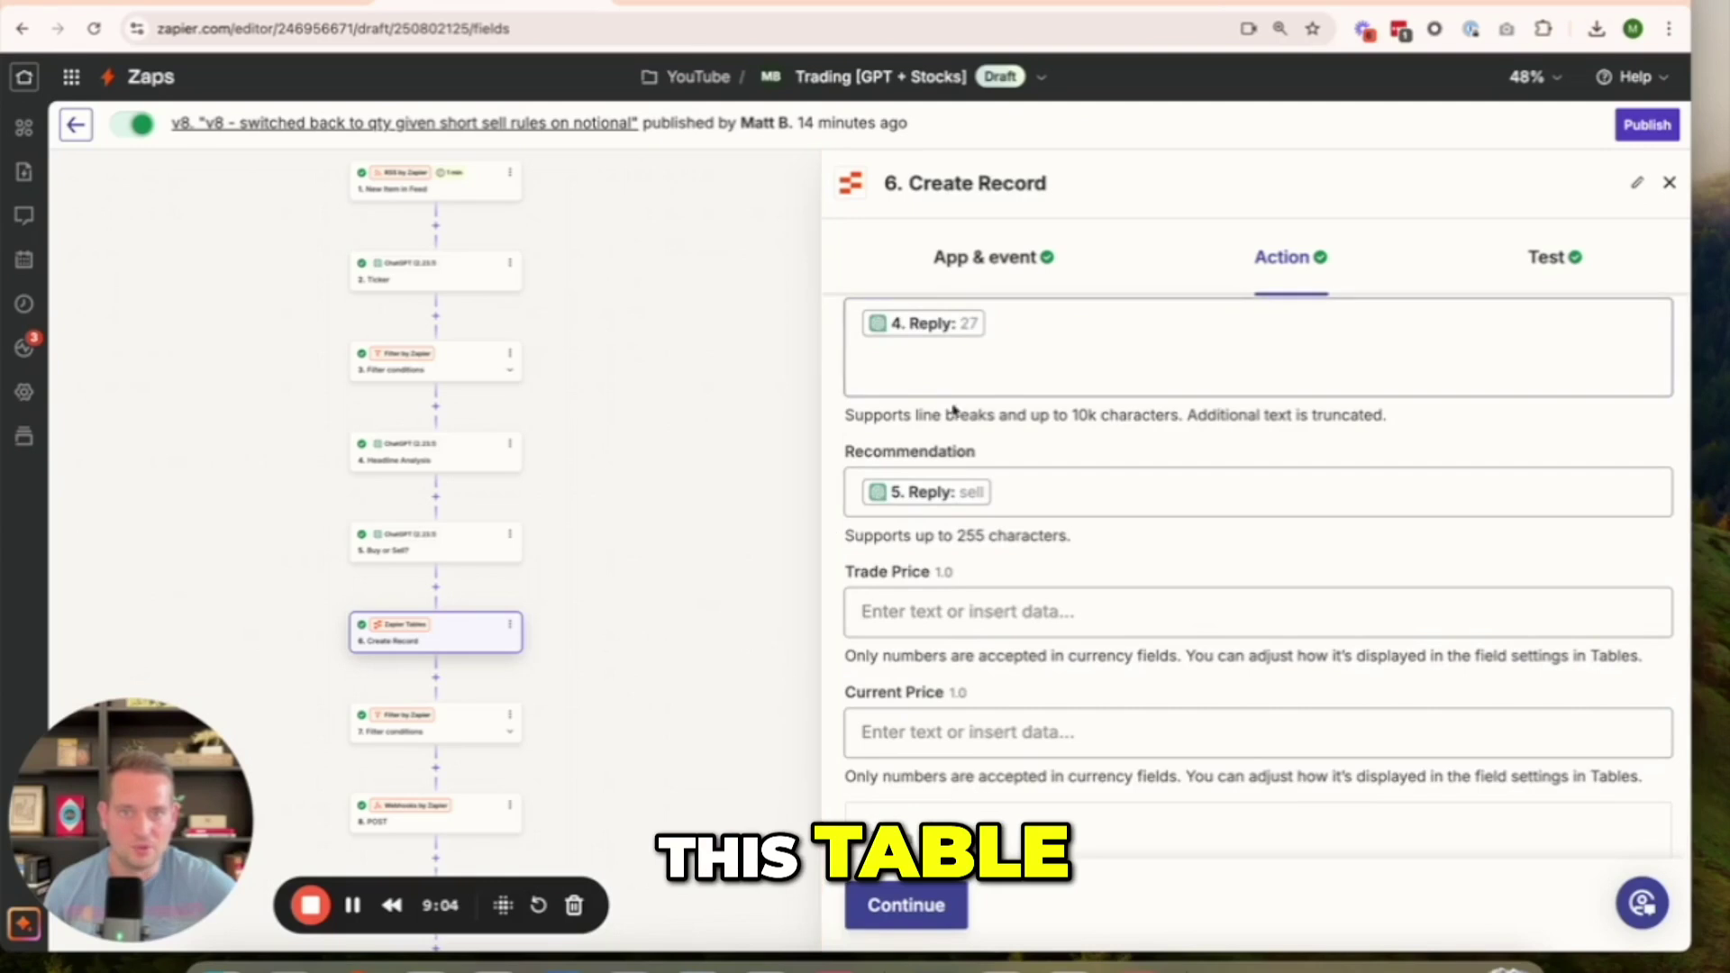
- Review the Create Record action's Analysis and Recommendation mappings and its empty Trade Price and Current Price fields
{"action": "scroll", "coordinate": [948, 394], "scroll_direction": "up", "scroll_amount": 2}
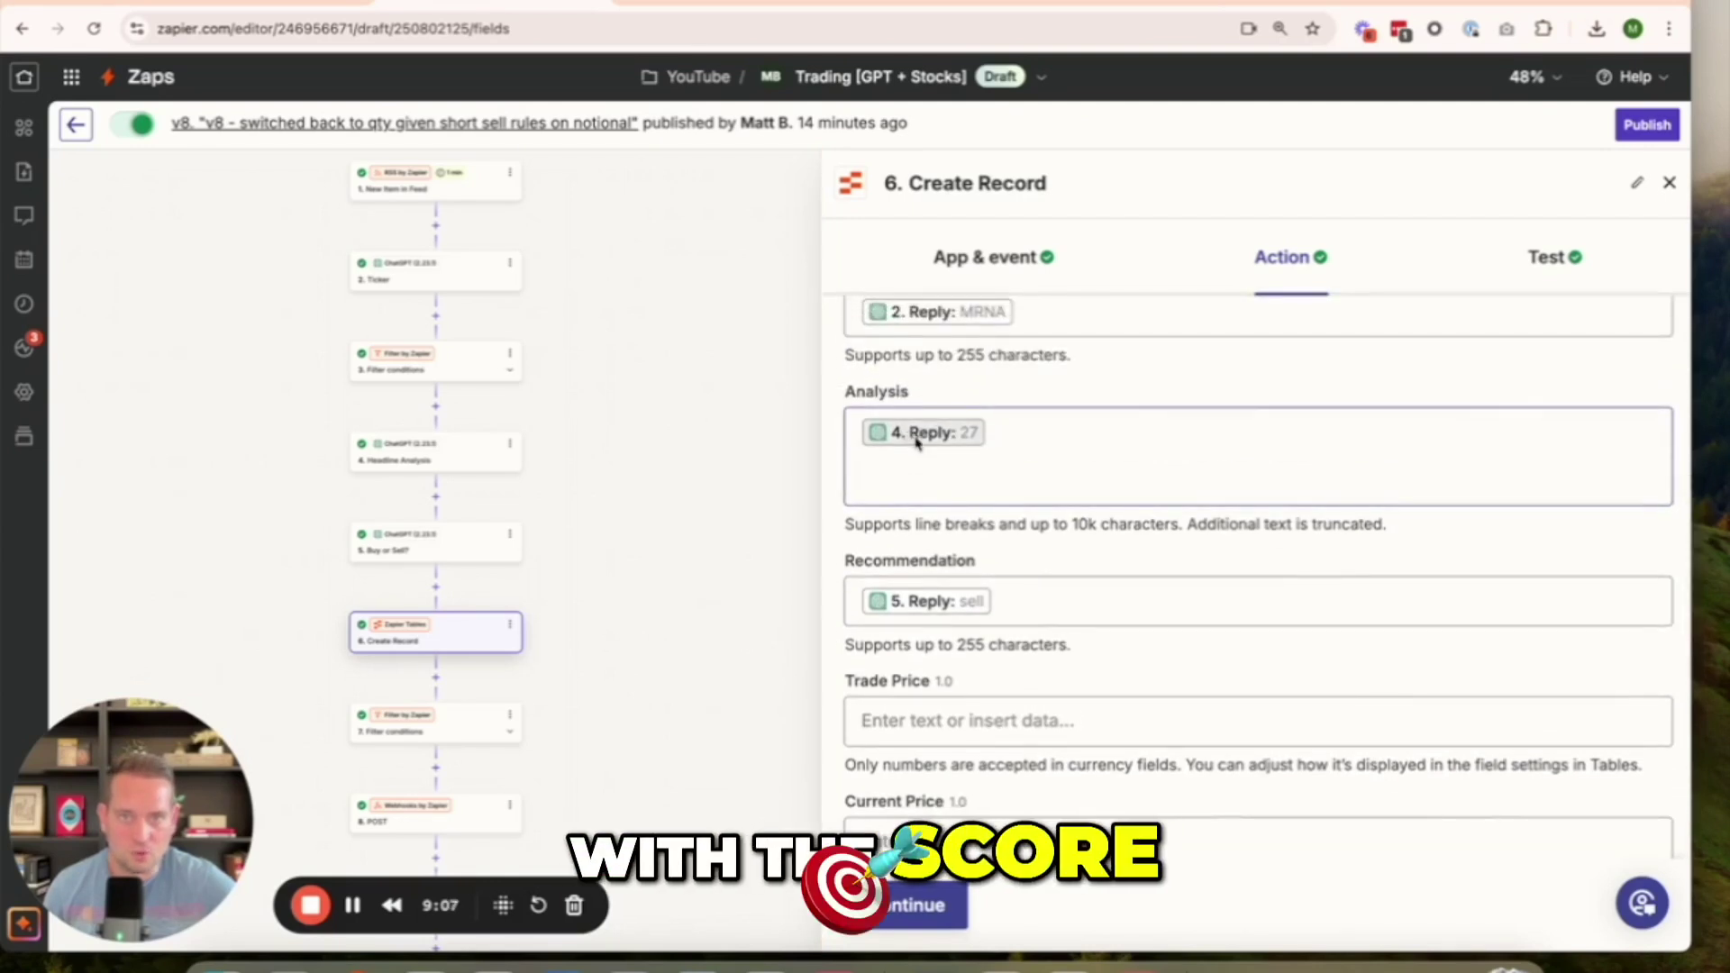
{"action": "scroll", "coordinate": [935, 609], "scroll_direction": "down", "scroll_amount": 3}
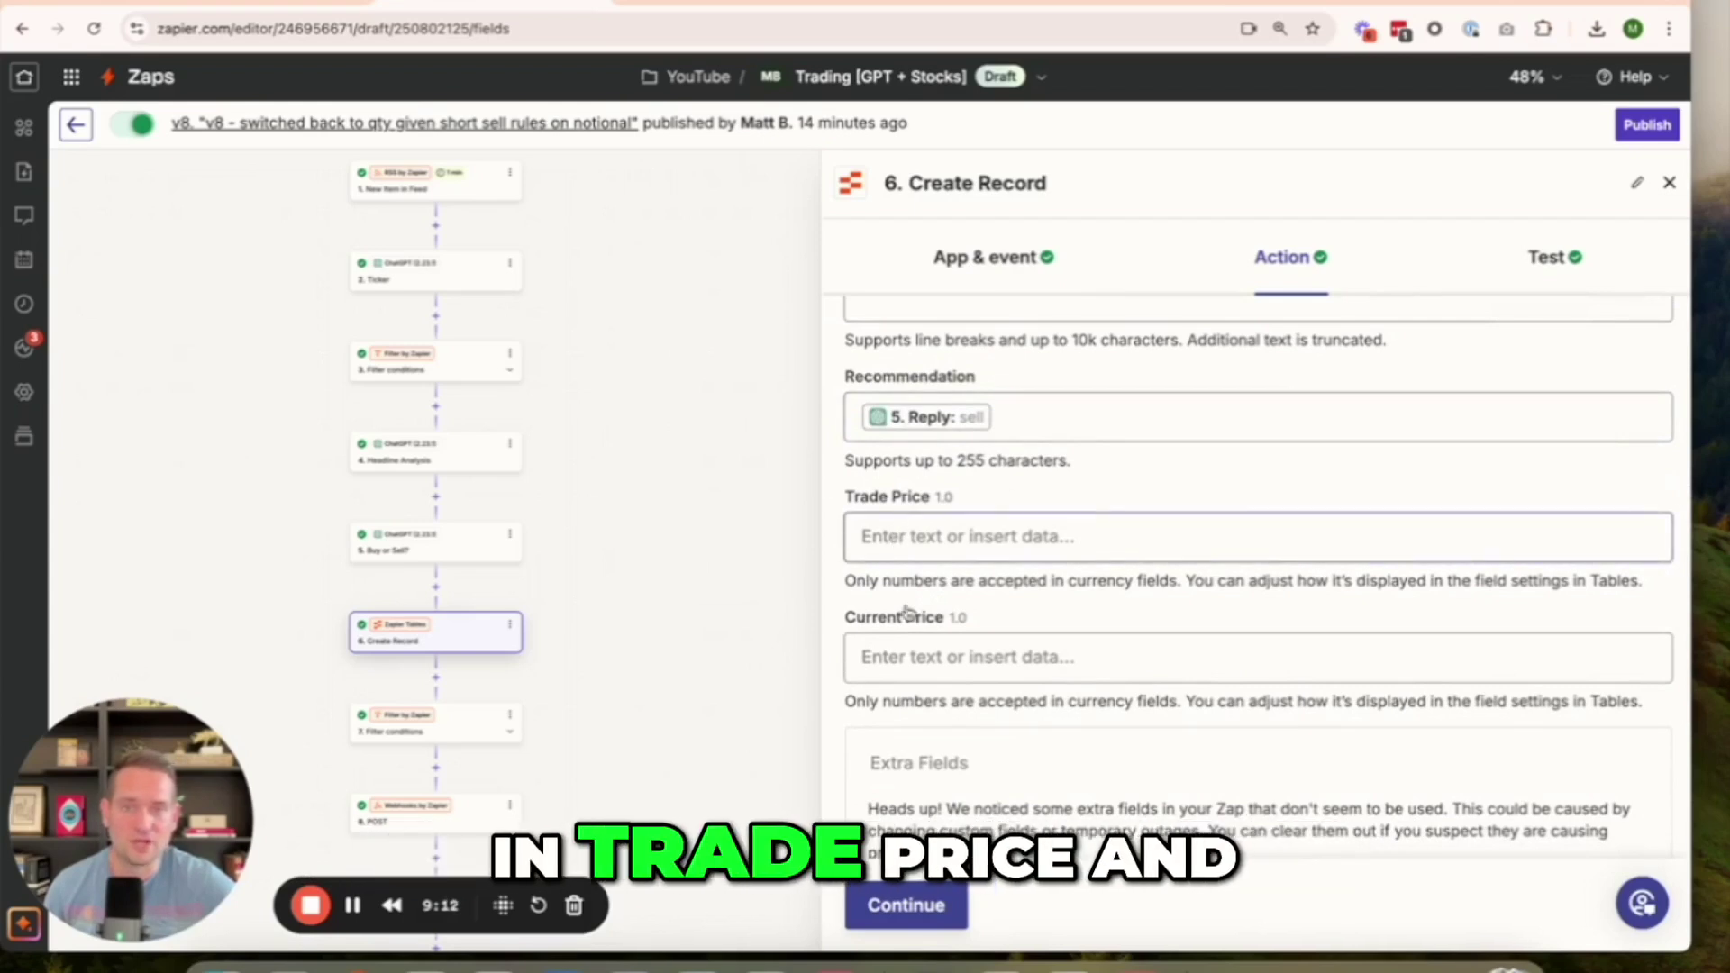
{"action": "scroll", "coordinate": [936, 687], "scroll_direction": "down", "scroll_amount": 2}
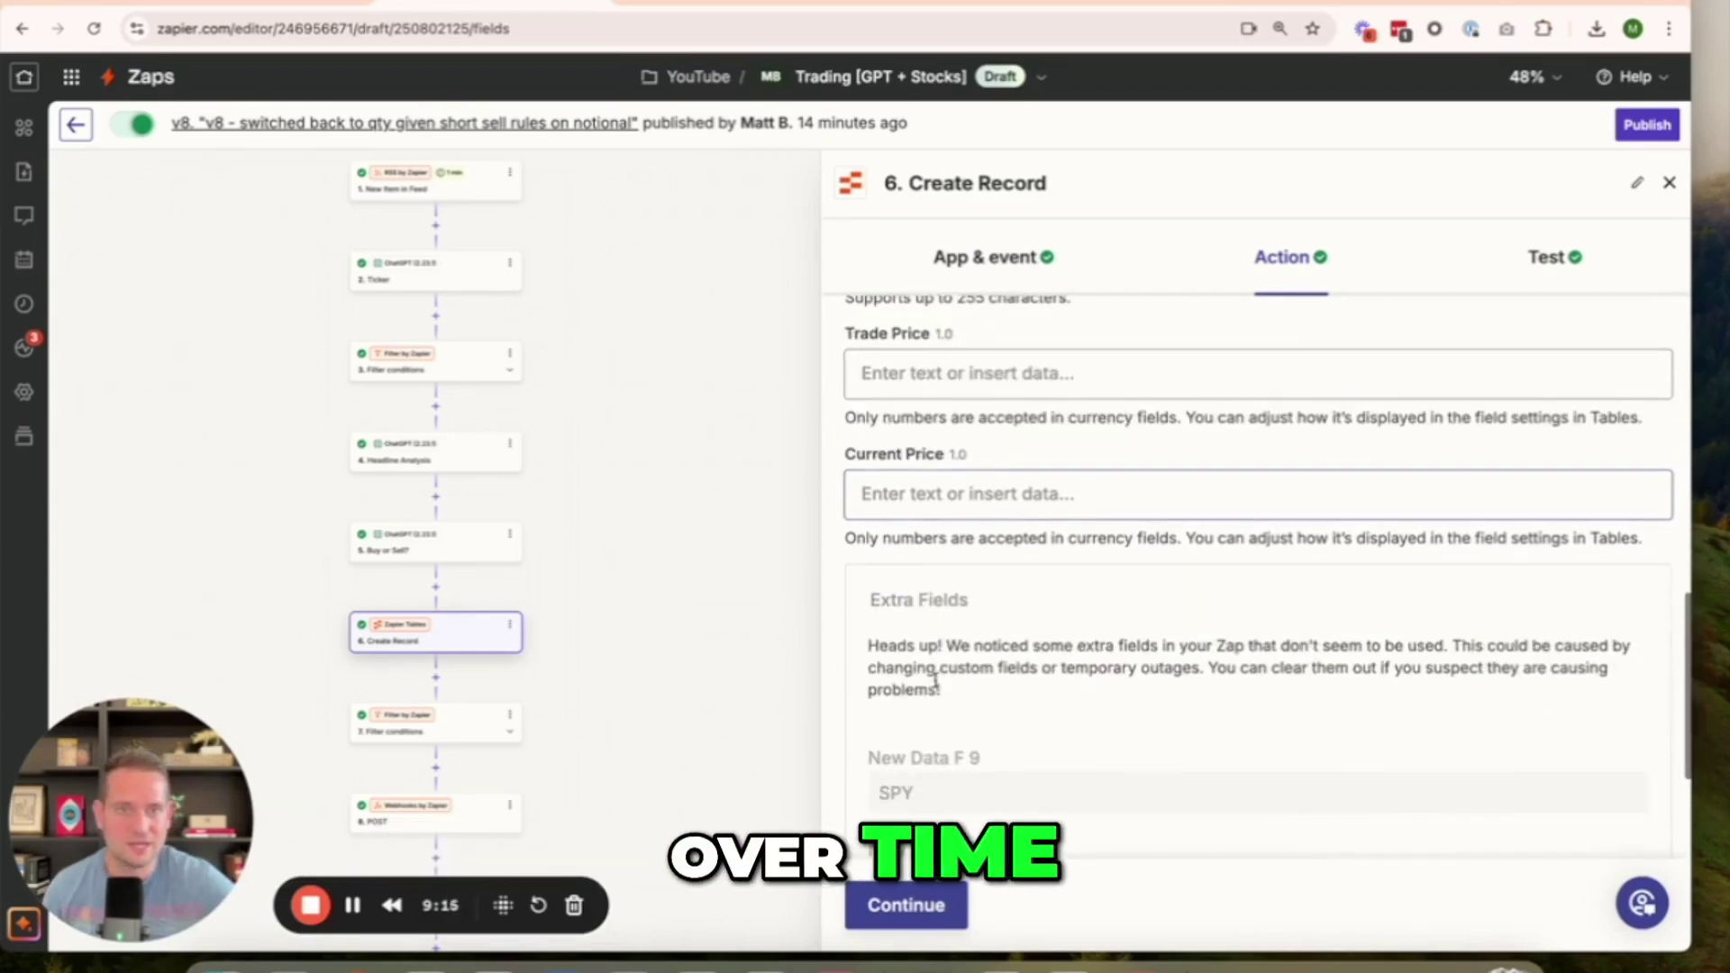
- Retest the Create Record step with the current Moderna headline and review the returned record data
{"action": "left_click", "coordinate": [1554, 257]}
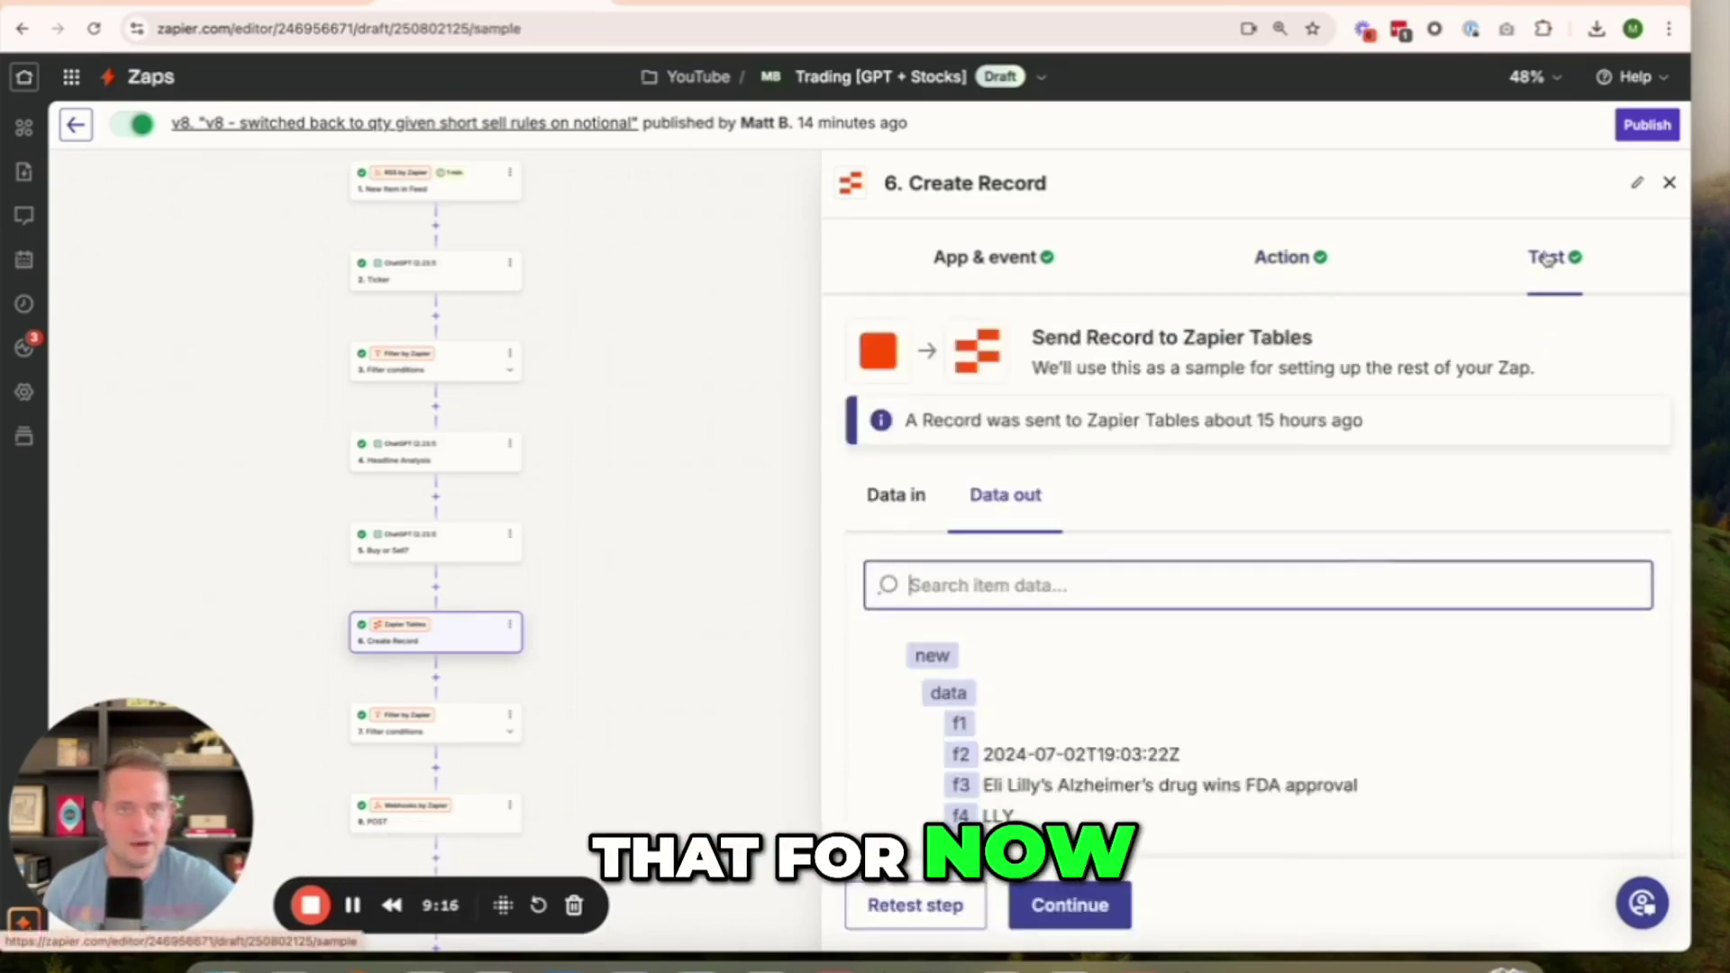
{"action": "left_click", "coordinate": [915, 906]}
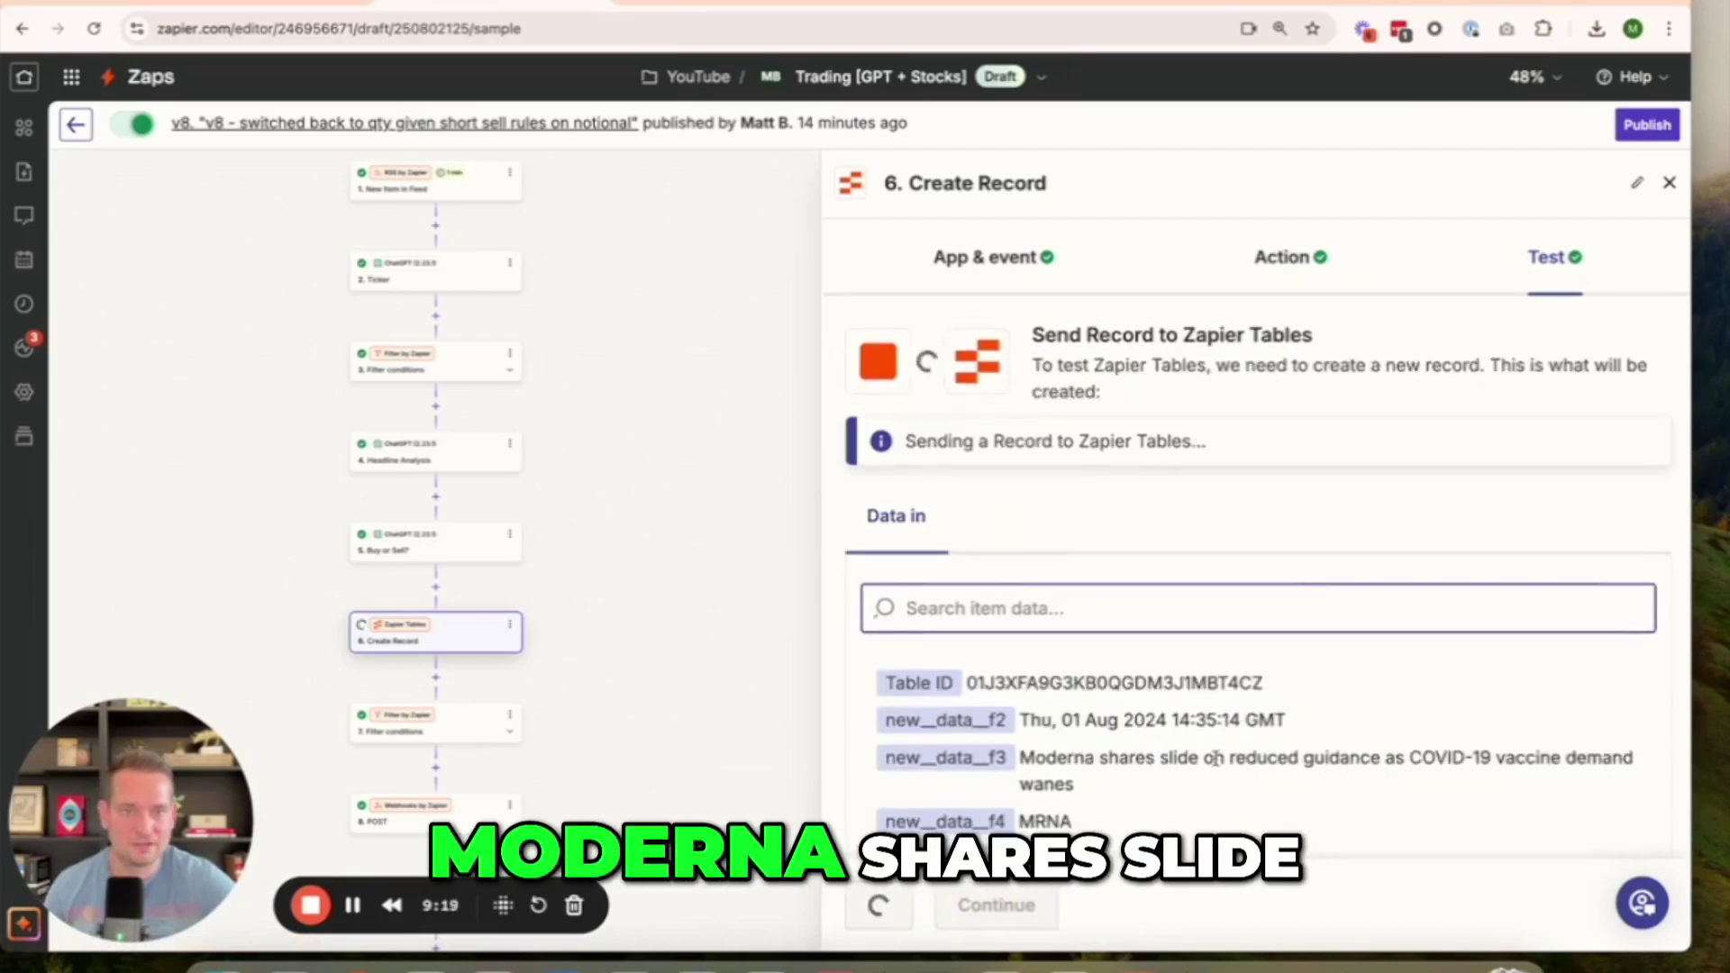
{"action": "scroll", "coordinate": [1214, 757], "scroll_direction": "down", "scroll_amount": 6}
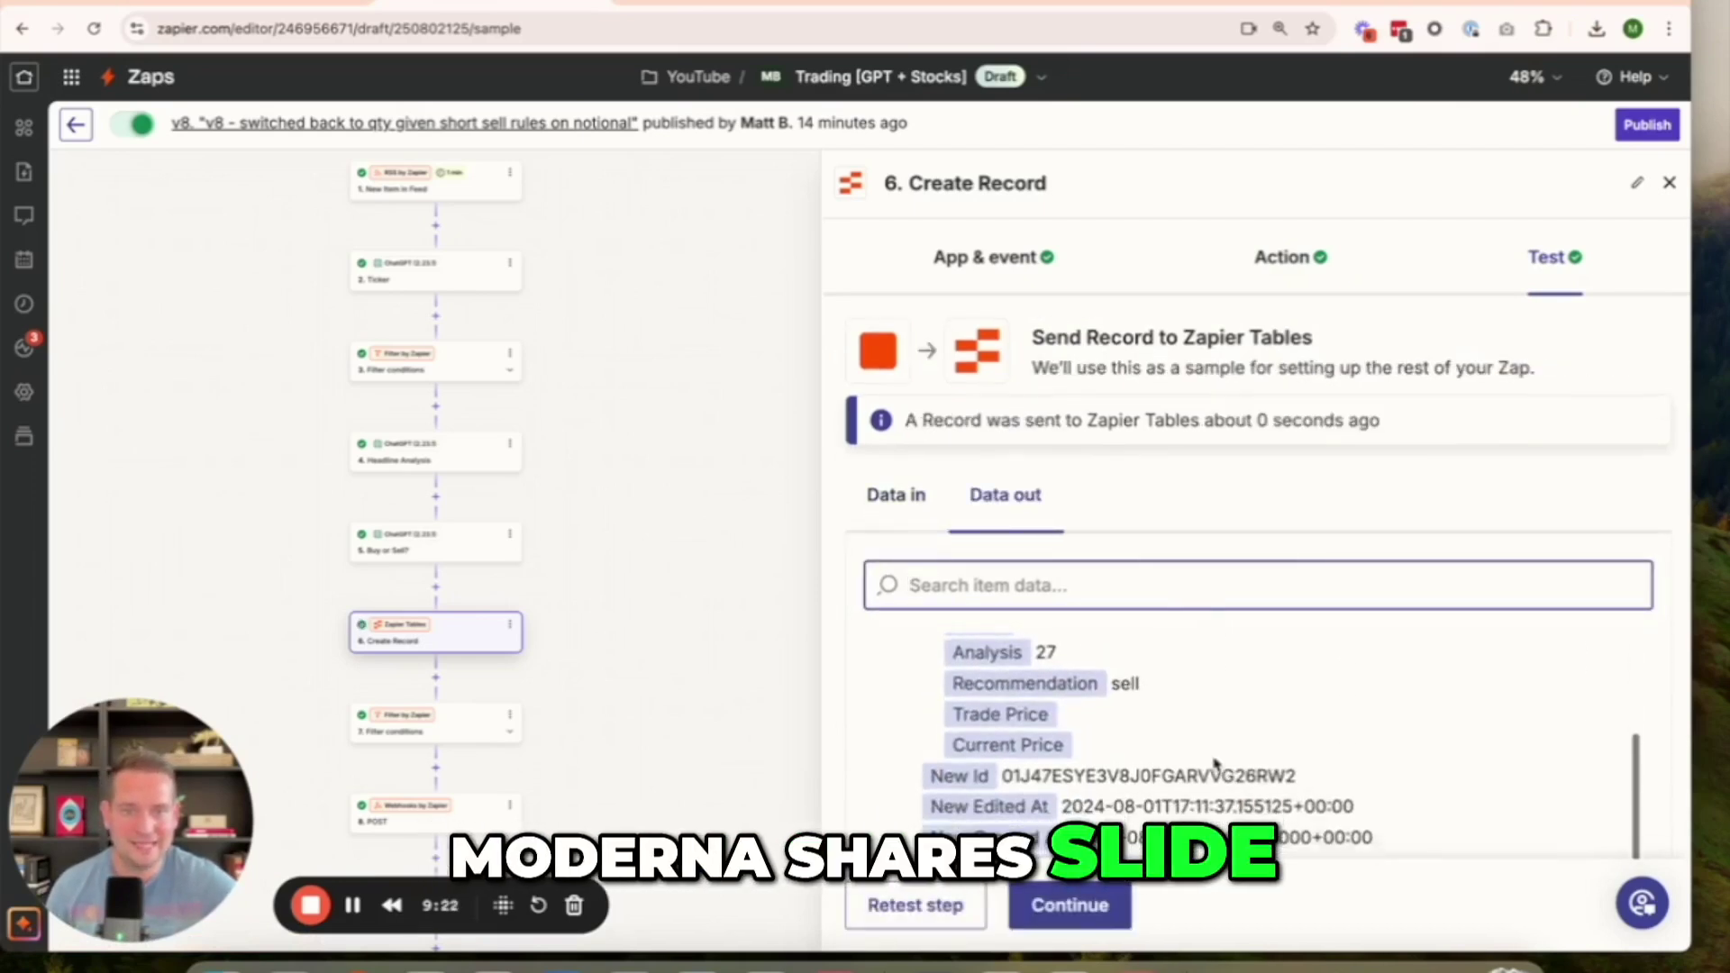
- Switch to the Automated Alpaca Trading Log table, reload it, and look for the new record among the last rows
{"action": "left_click", "coordinate": [732, 3]}
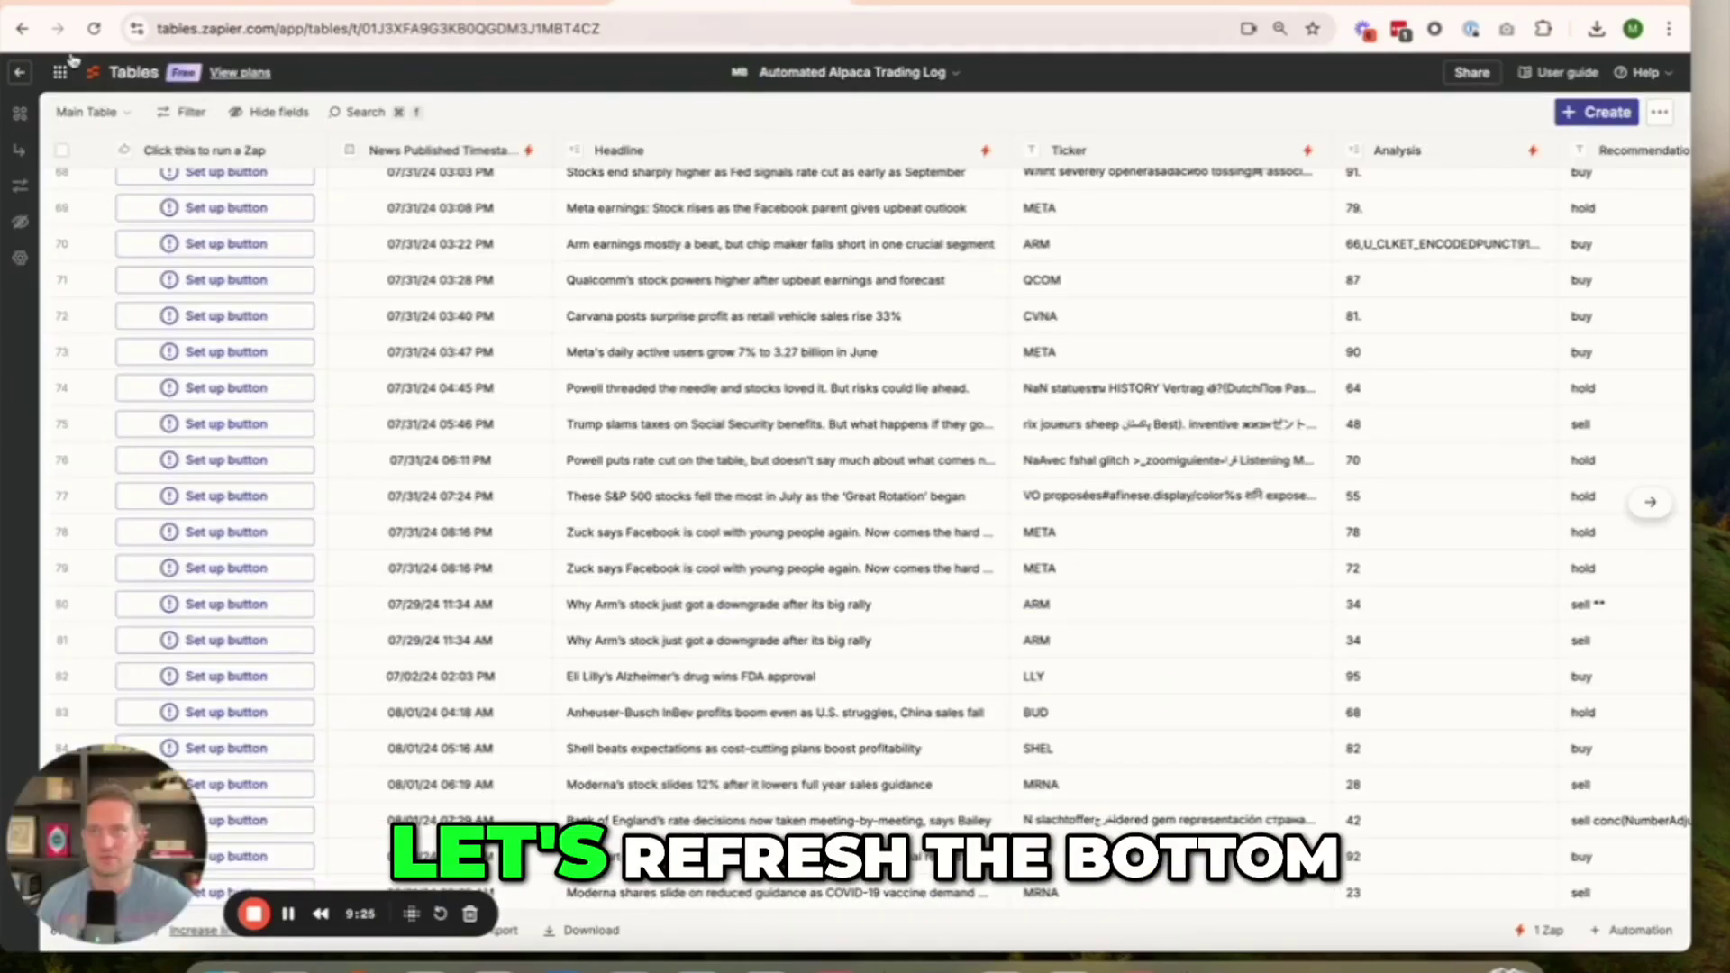
{"action": "left_click", "coordinate": [94, 28]}
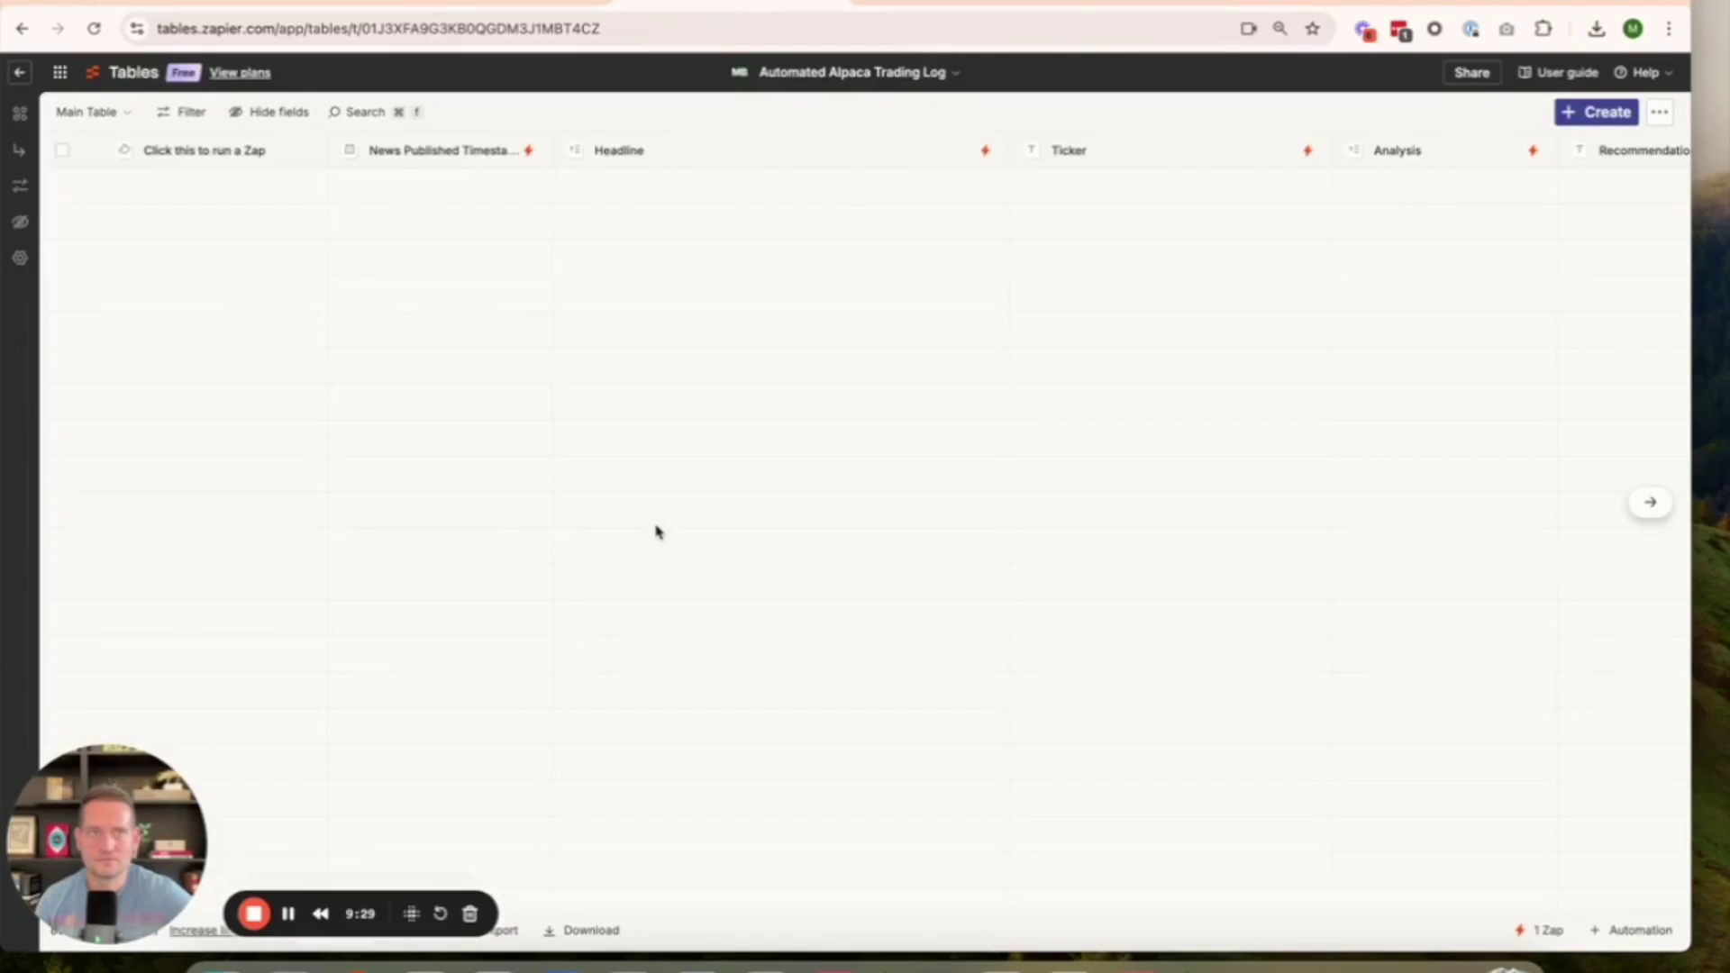
{"action": "scroll", "coordinate": [657, 534], "scroll_direction": "down", "scroll_amount": 15}
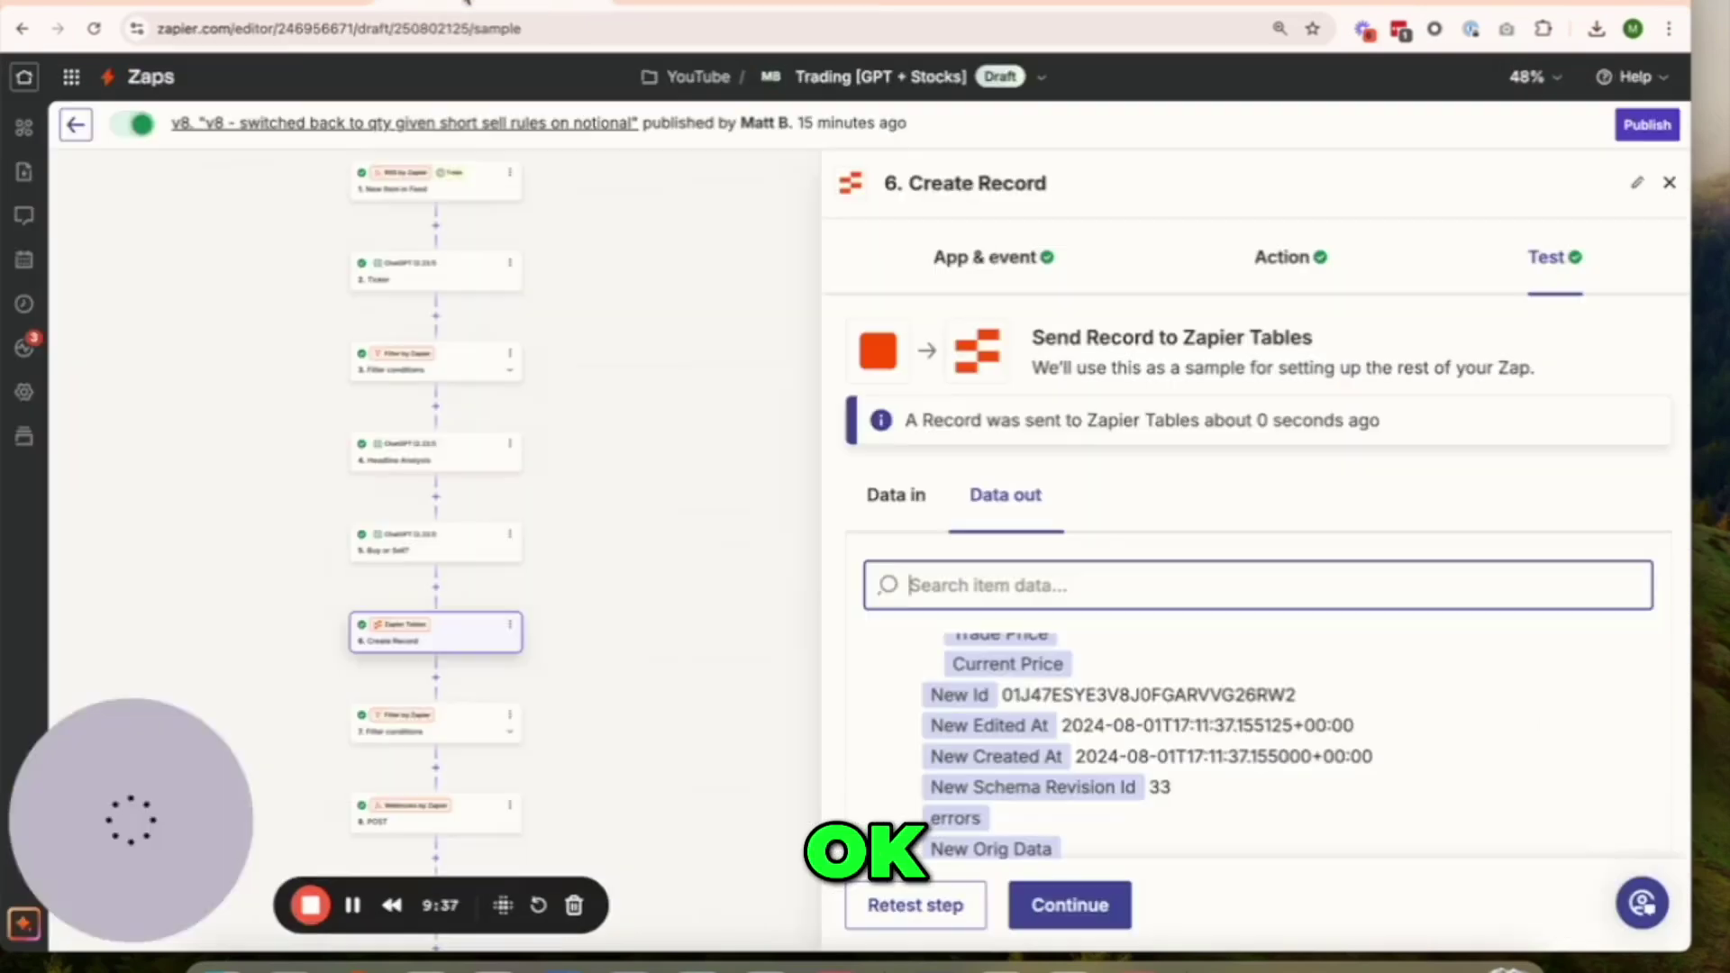
- Retest the step 7 filter requiring the Buy or Sell reply not to contain "hold", and review its matched test record
{"action": "left_click", "coordinate": [472, 744]}
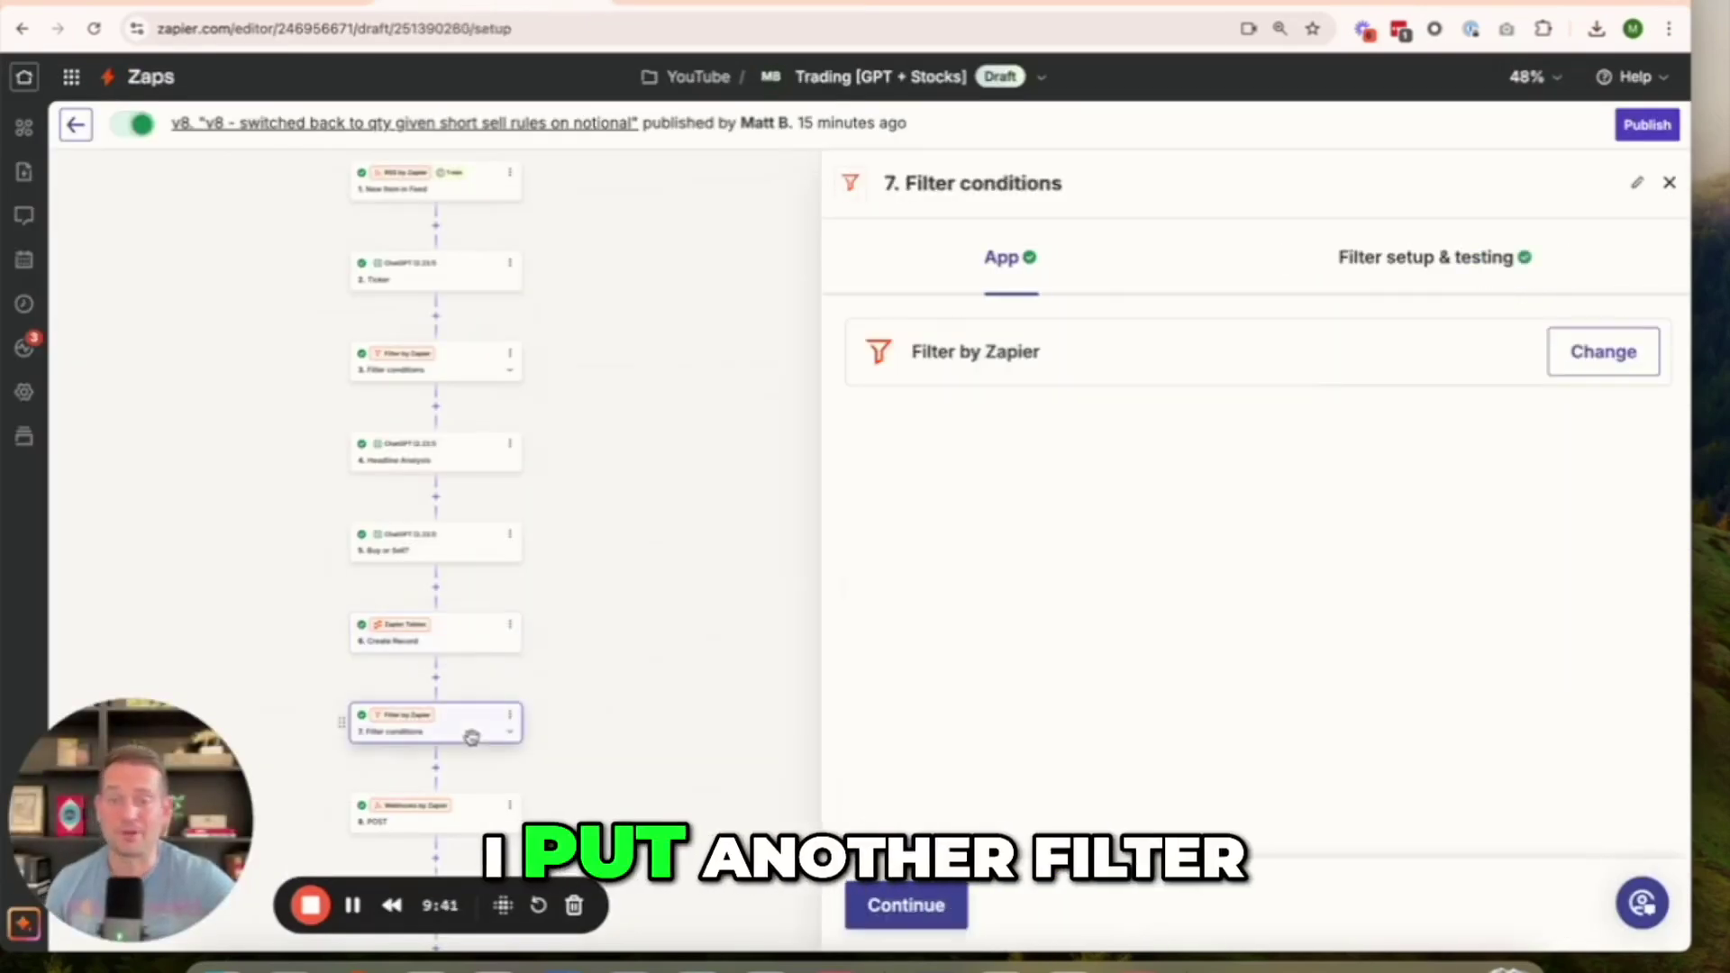
{"action": "left_click", "coordinate": [1398, 273]}
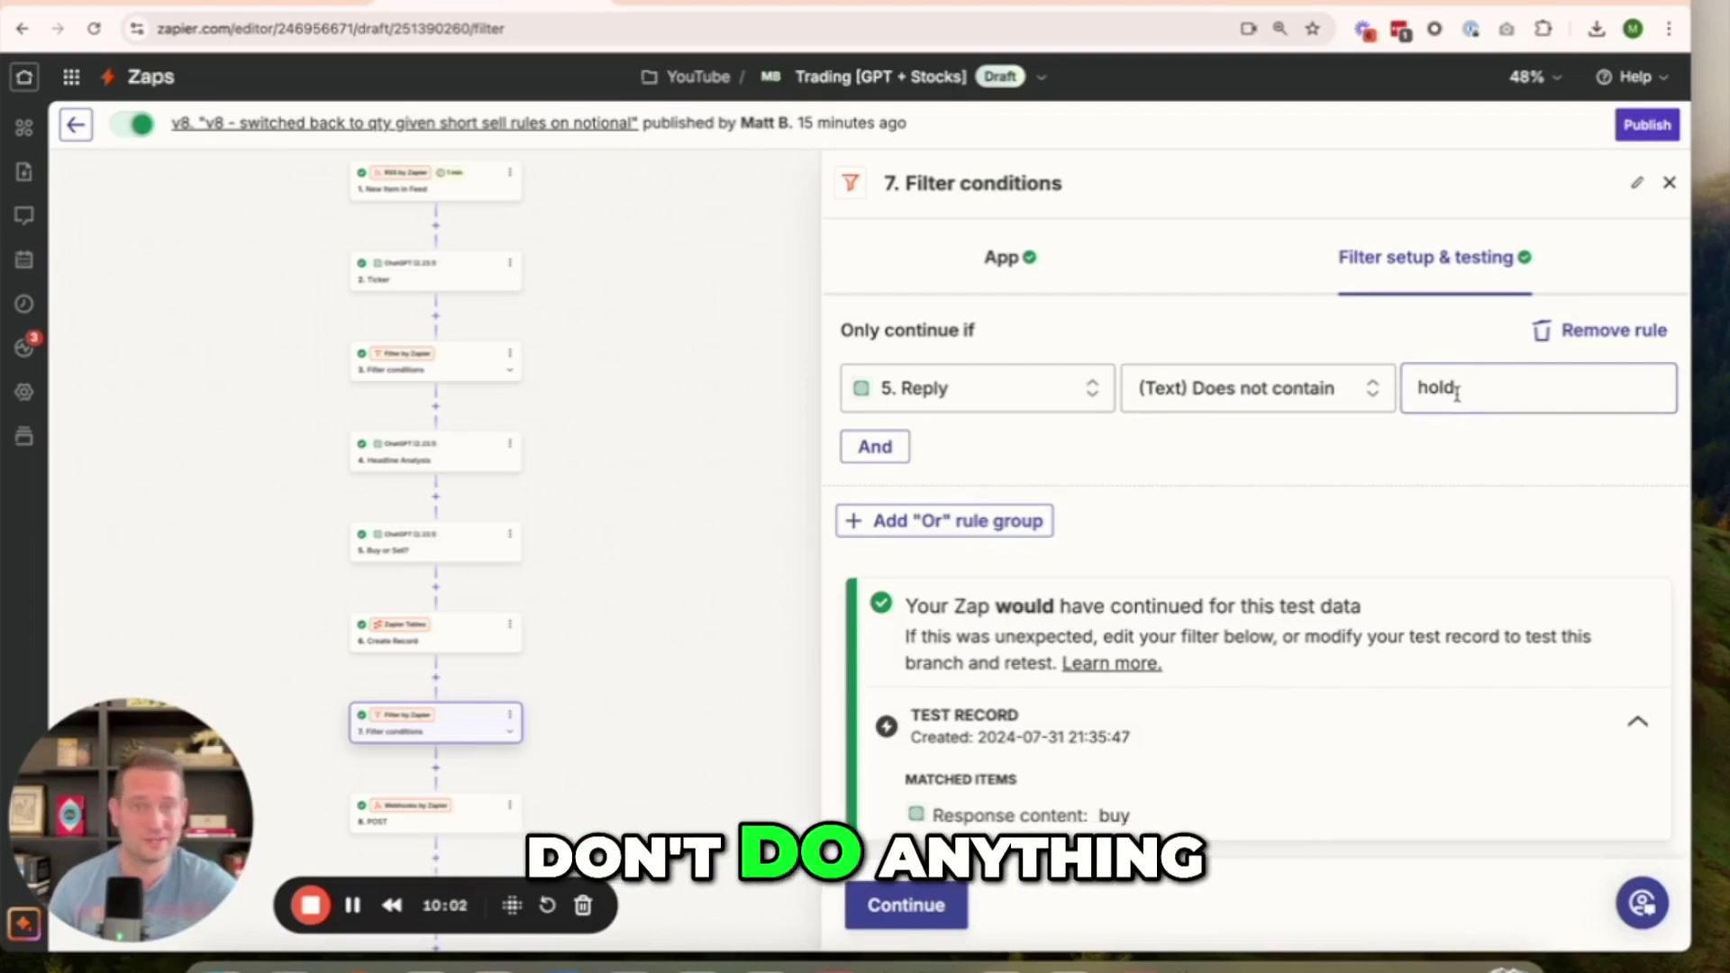
{"action": "scroll", "coordinate": [1457, 394], "scroll_direction": "down", "scroll_amount": 2}
{"action": "left_click", "coordinate": [928, 823]}
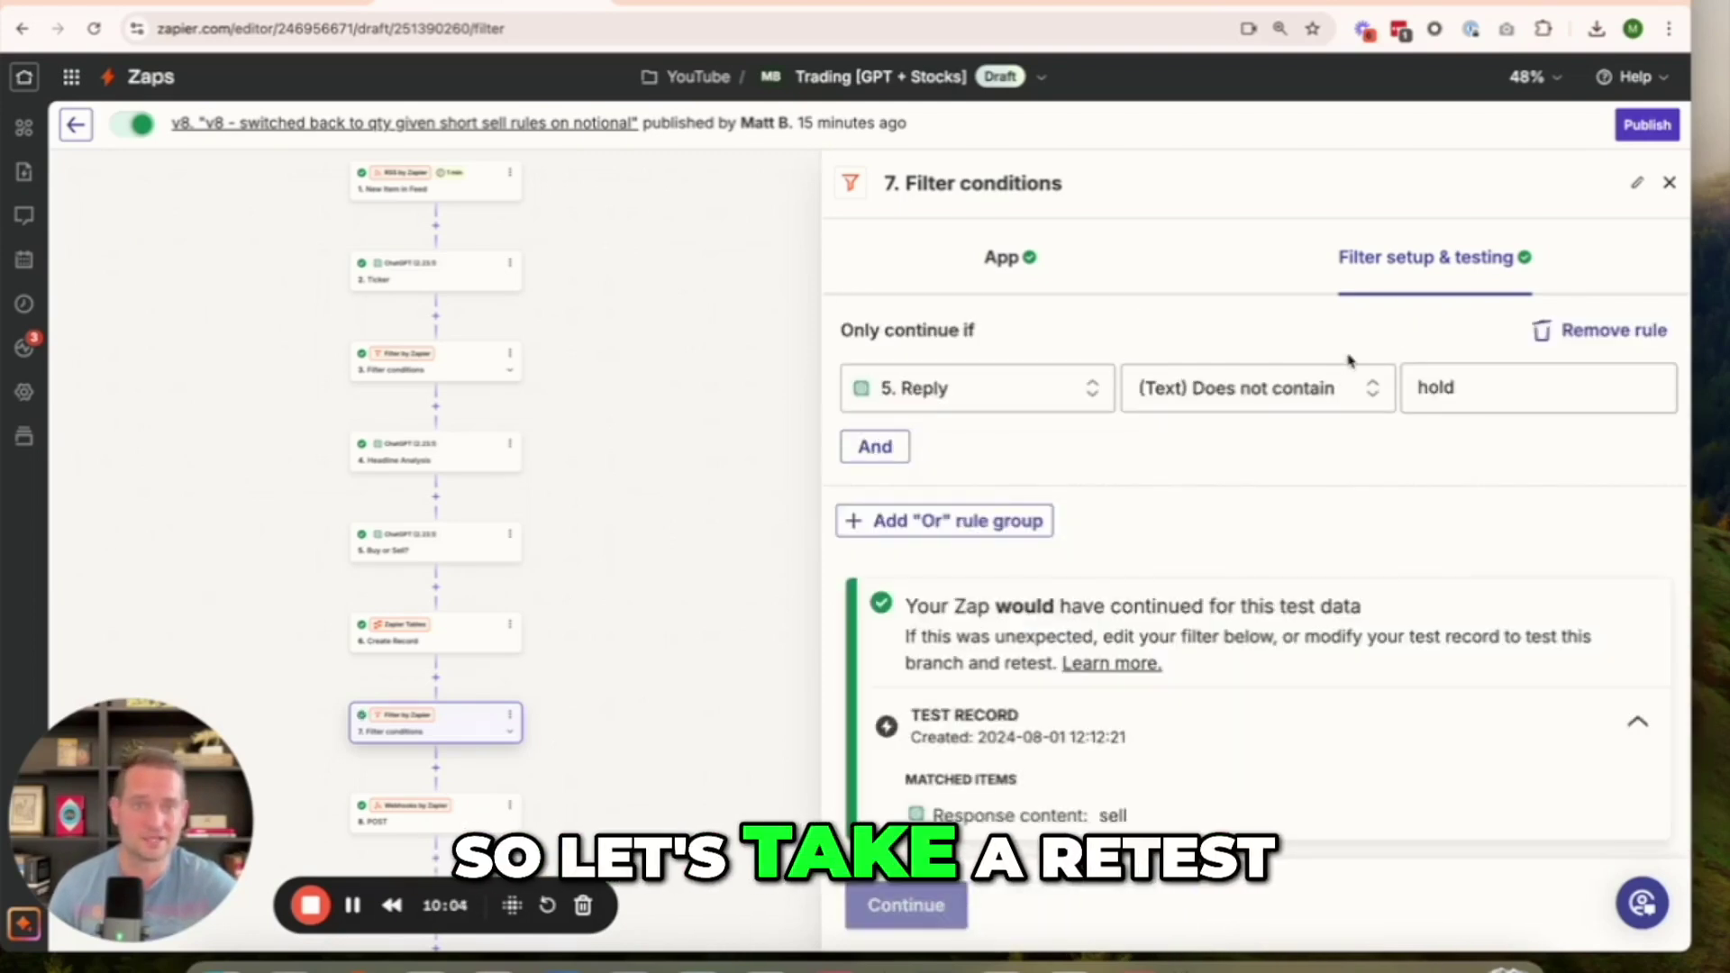
{"action": "scroll", "coordinate": [1337, 470], "scroll_direction": "down", "scroll_amount": 1}
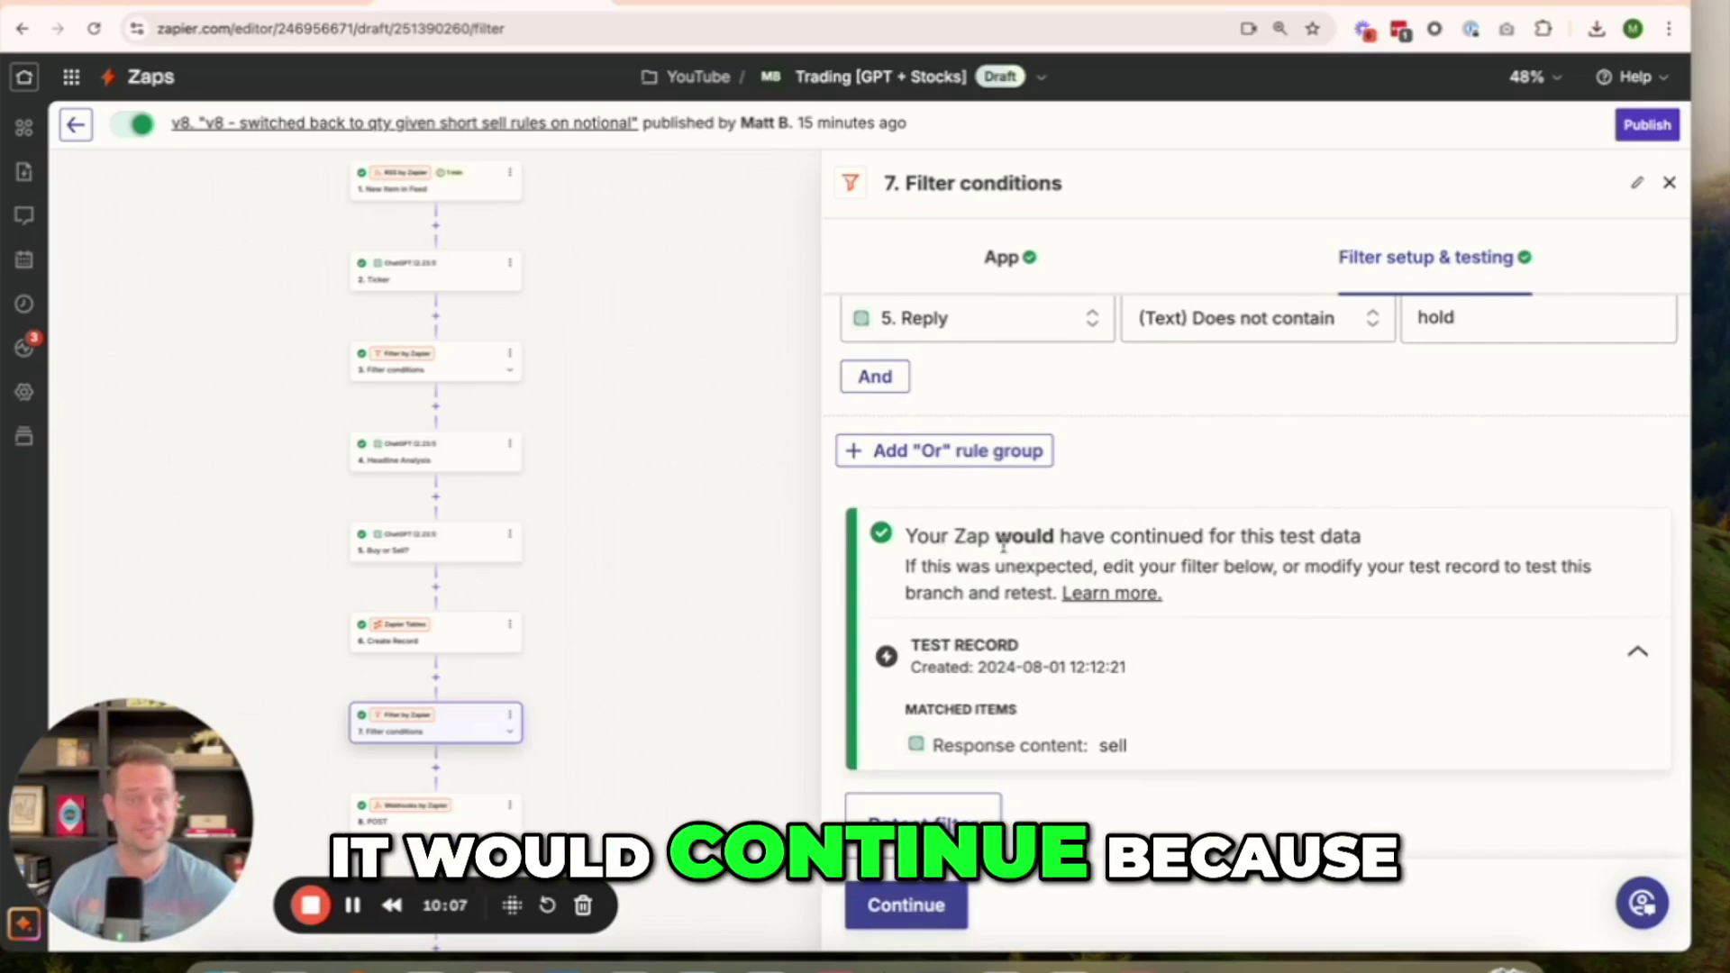
{"action": "scroll", "coordinate": [1208, 618], "scroll_direction": "up", "scroll_amount": 1}
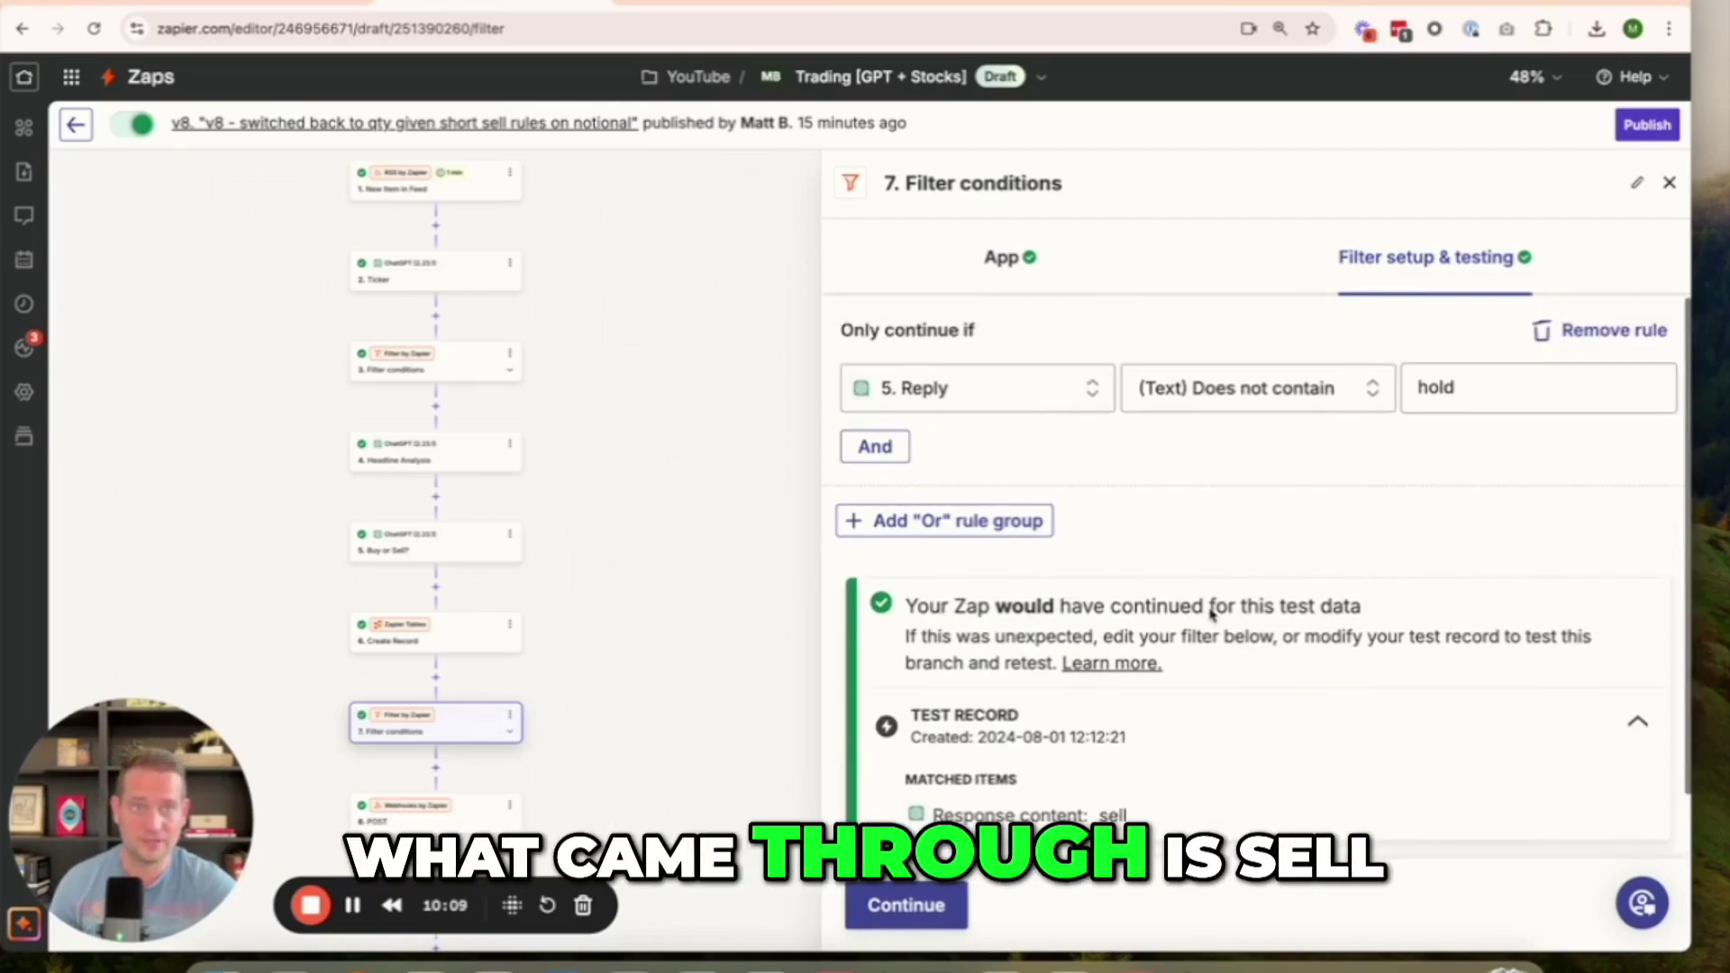
{"action": "scroll", "coordinate": [1306, 584], "scroll_direction": "down", "scroll_amount": 1}
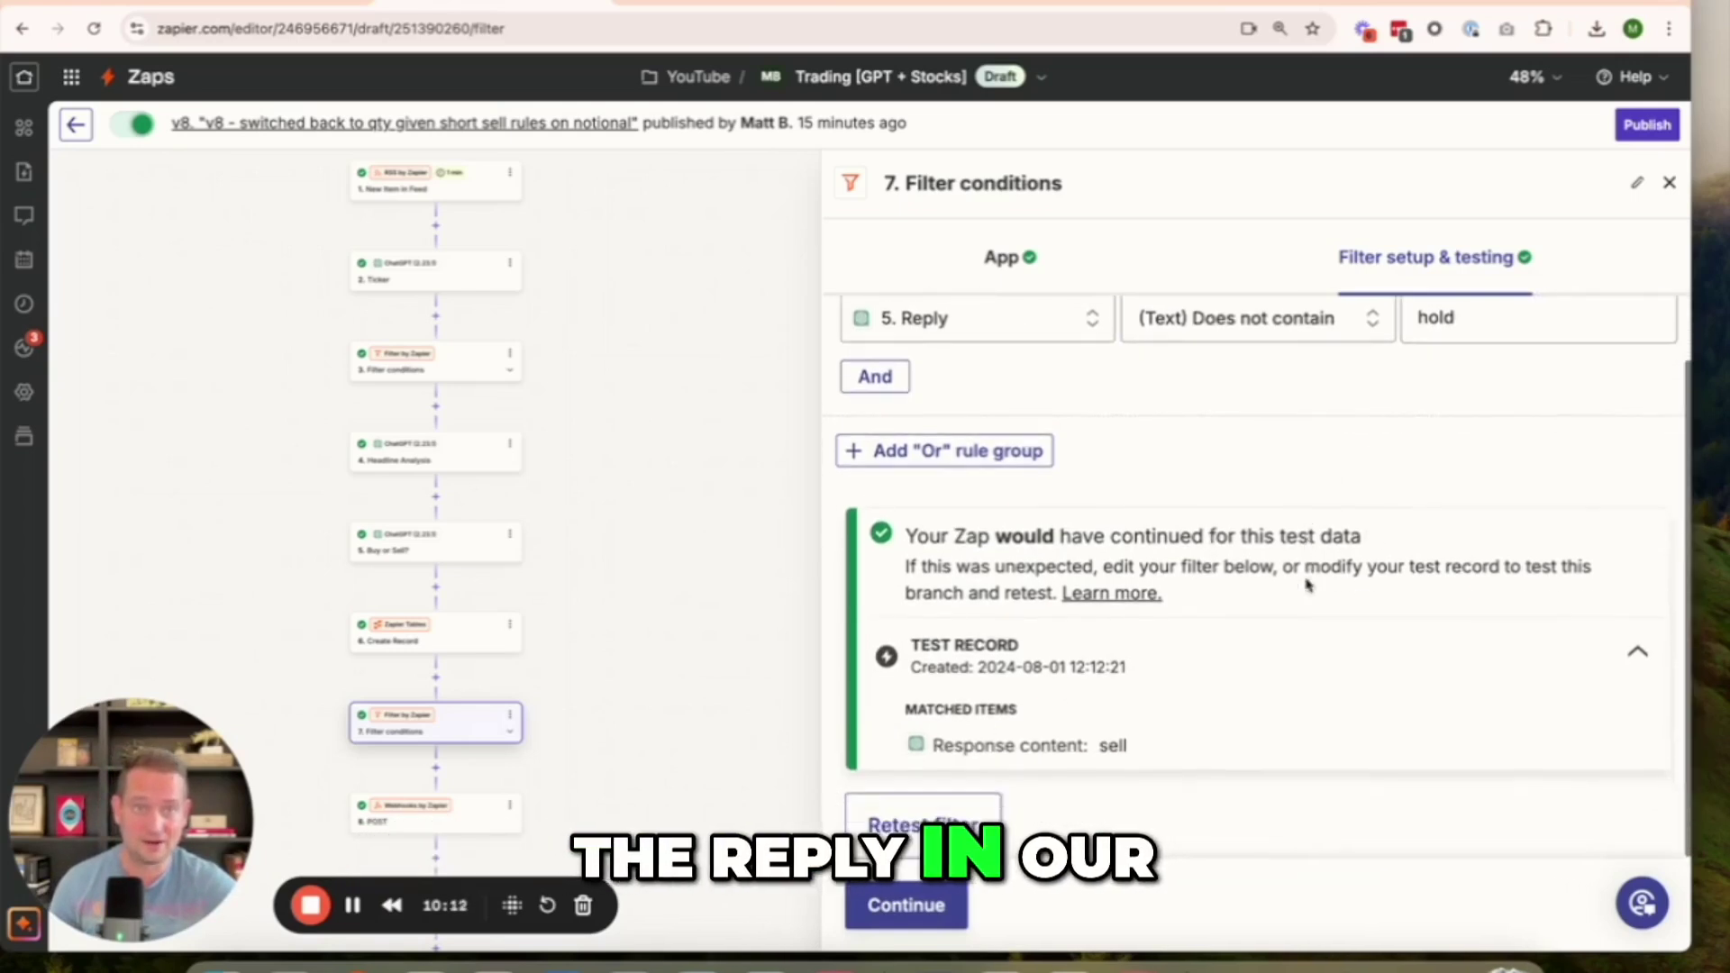
- Open the step 8 Webhooks POST event and its action settings
{"action": "scroll", "coordinate": [574, 668], "scroll_direction": "down", "scroll_amount": 4}
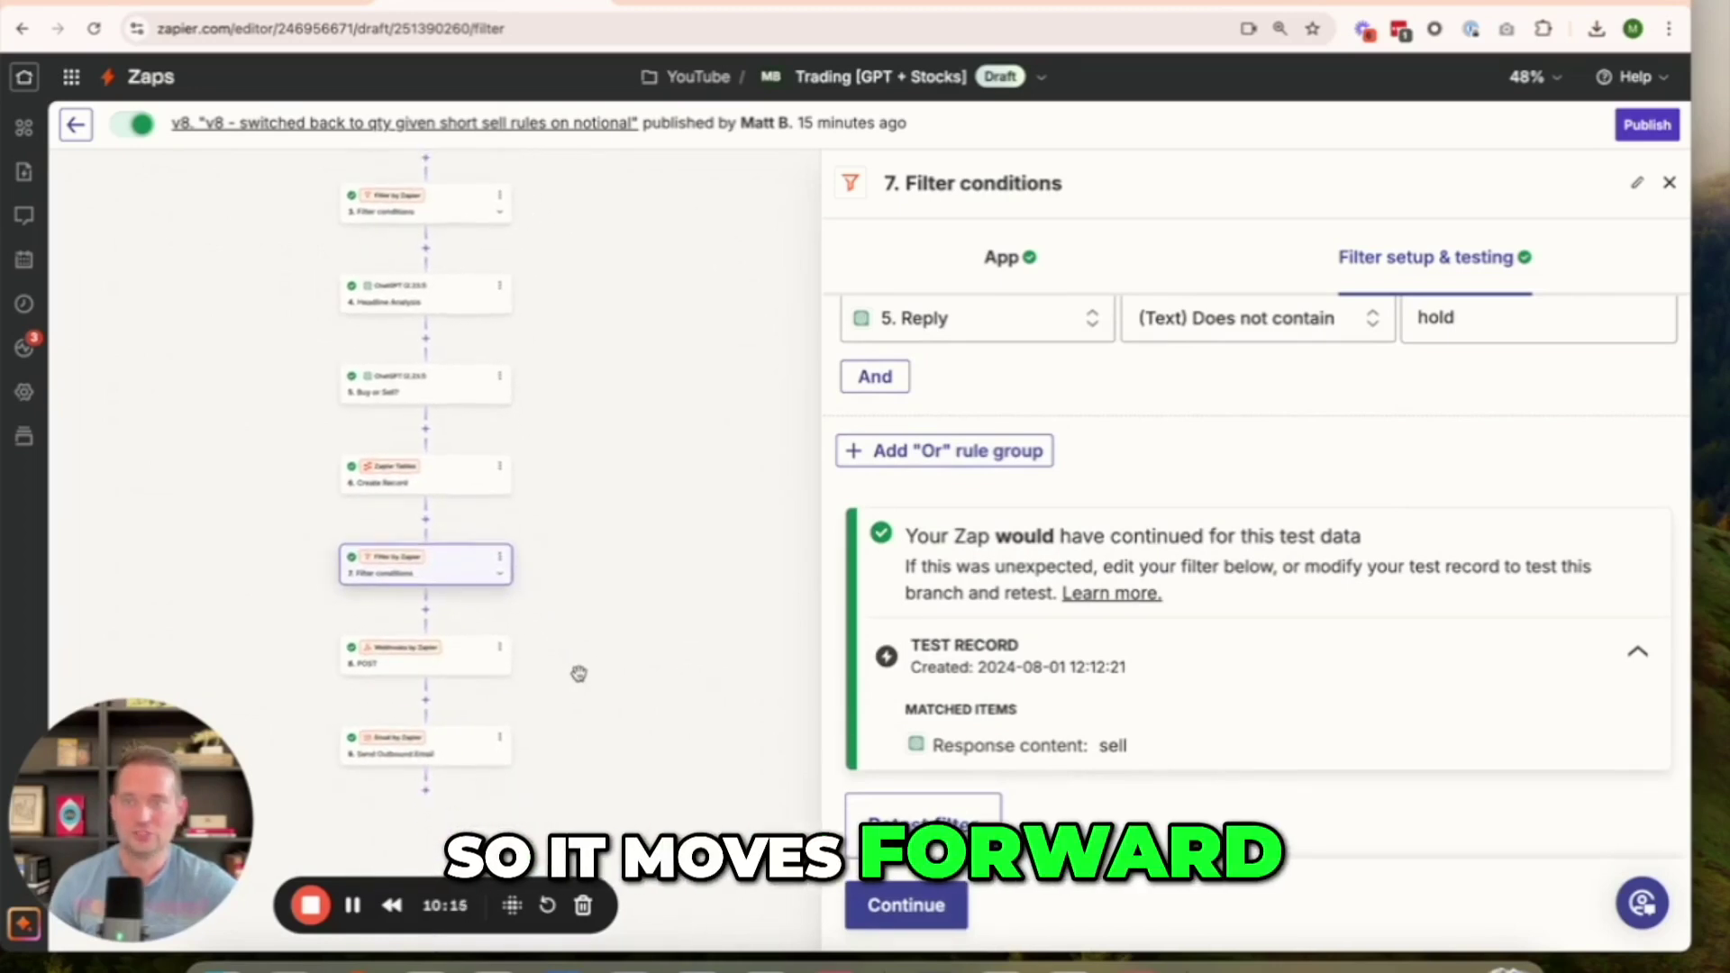
{"action": "left_click", "coordinate": [451, 650]}
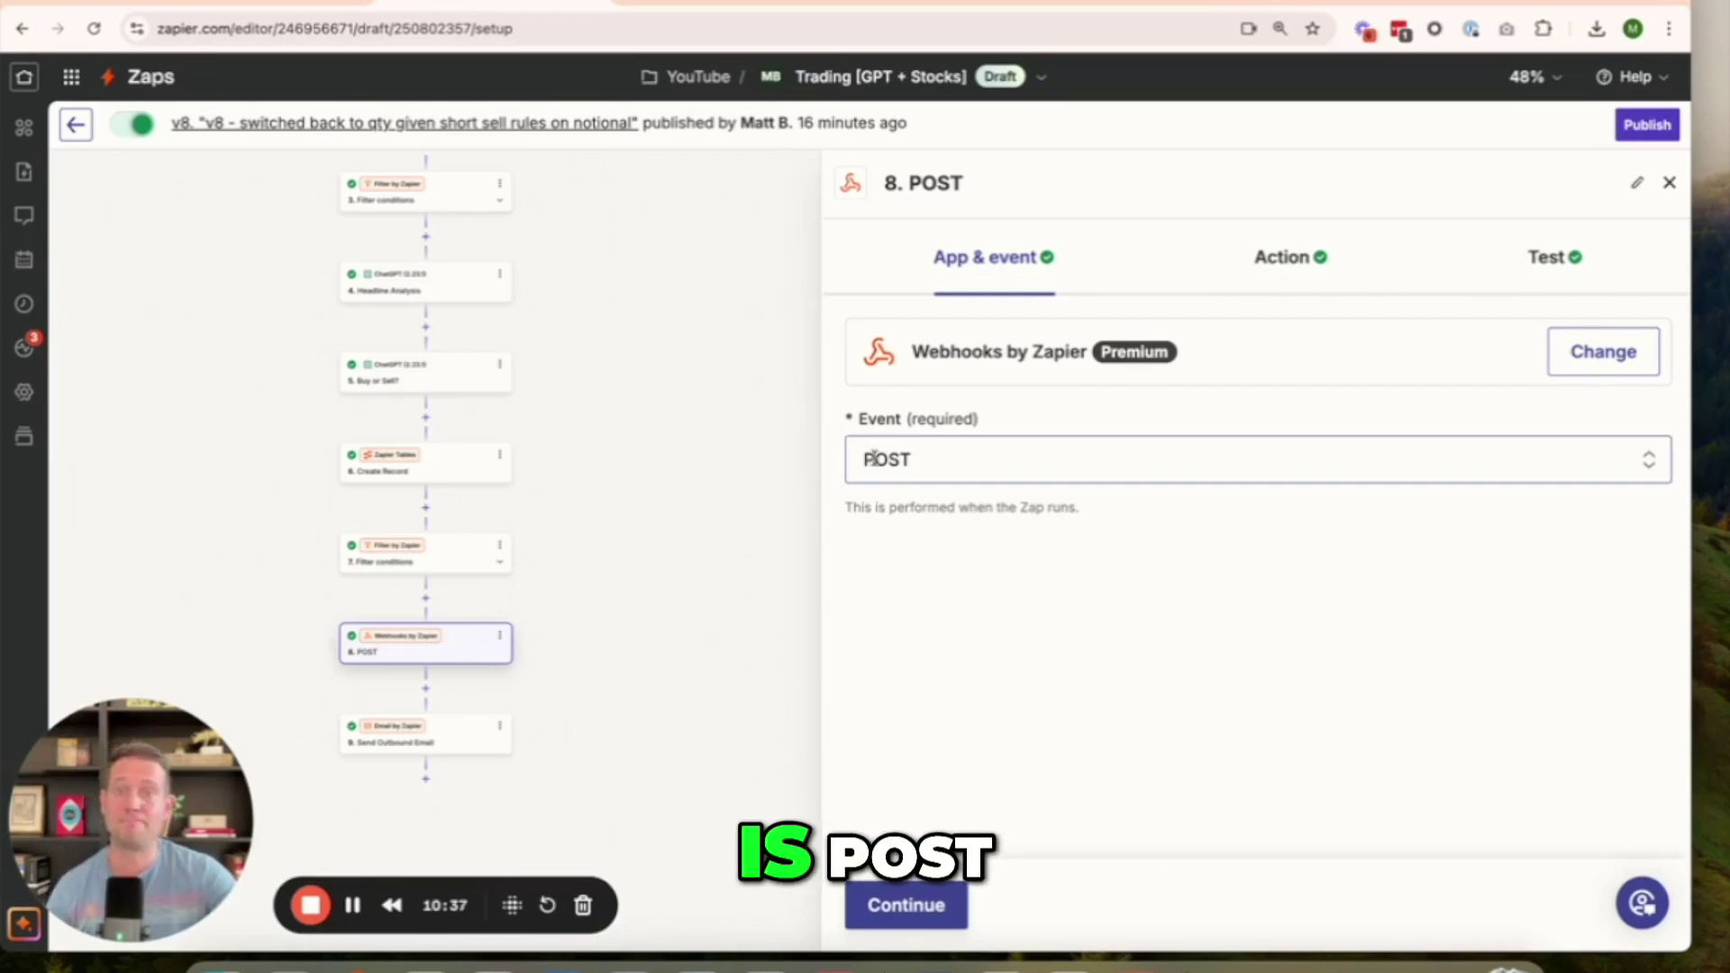
{"action": "left_click", "coordinate": [1295, 262]}
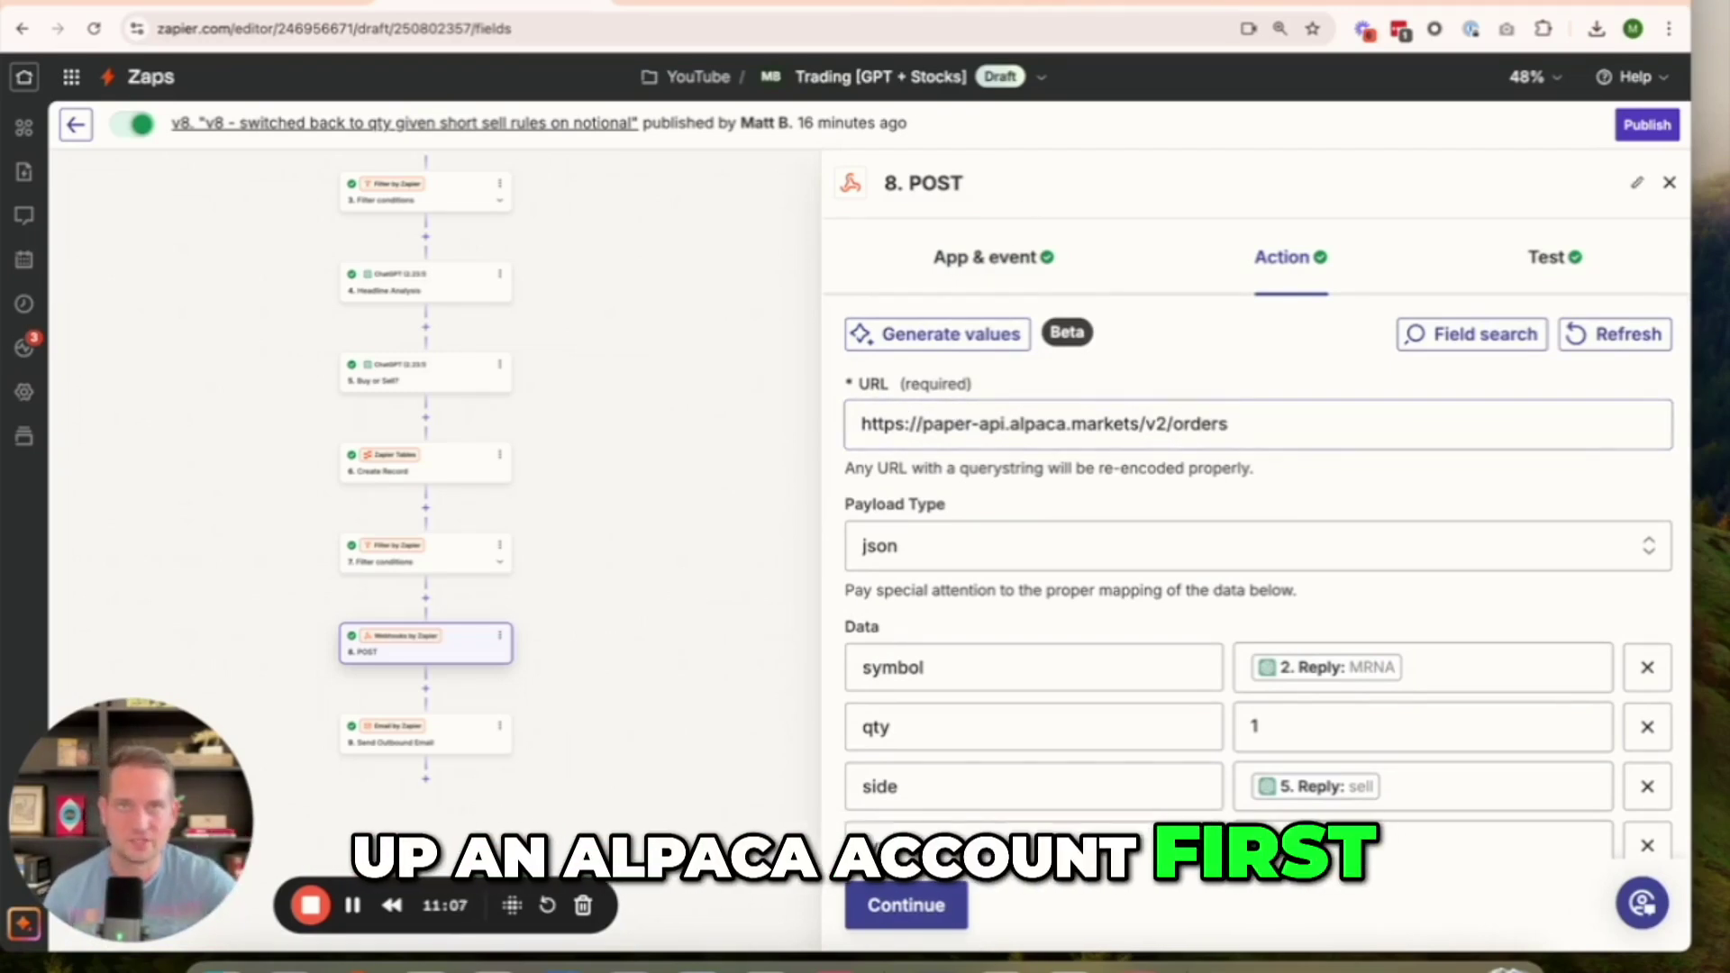
- Check the positions and recent orders on the Alpaca paper trading dashboard and return to the Zap
{"action": "left_click", "coordinate": [968, 4]}
{"action": "scroll", "coordinate": [811, 515], "scroll_direction": "up", "scroll_amount": 1}
{"action": "scroll", "coordinate": [810, 515], "scroll_direction": "down", "scroll_amount": 1}
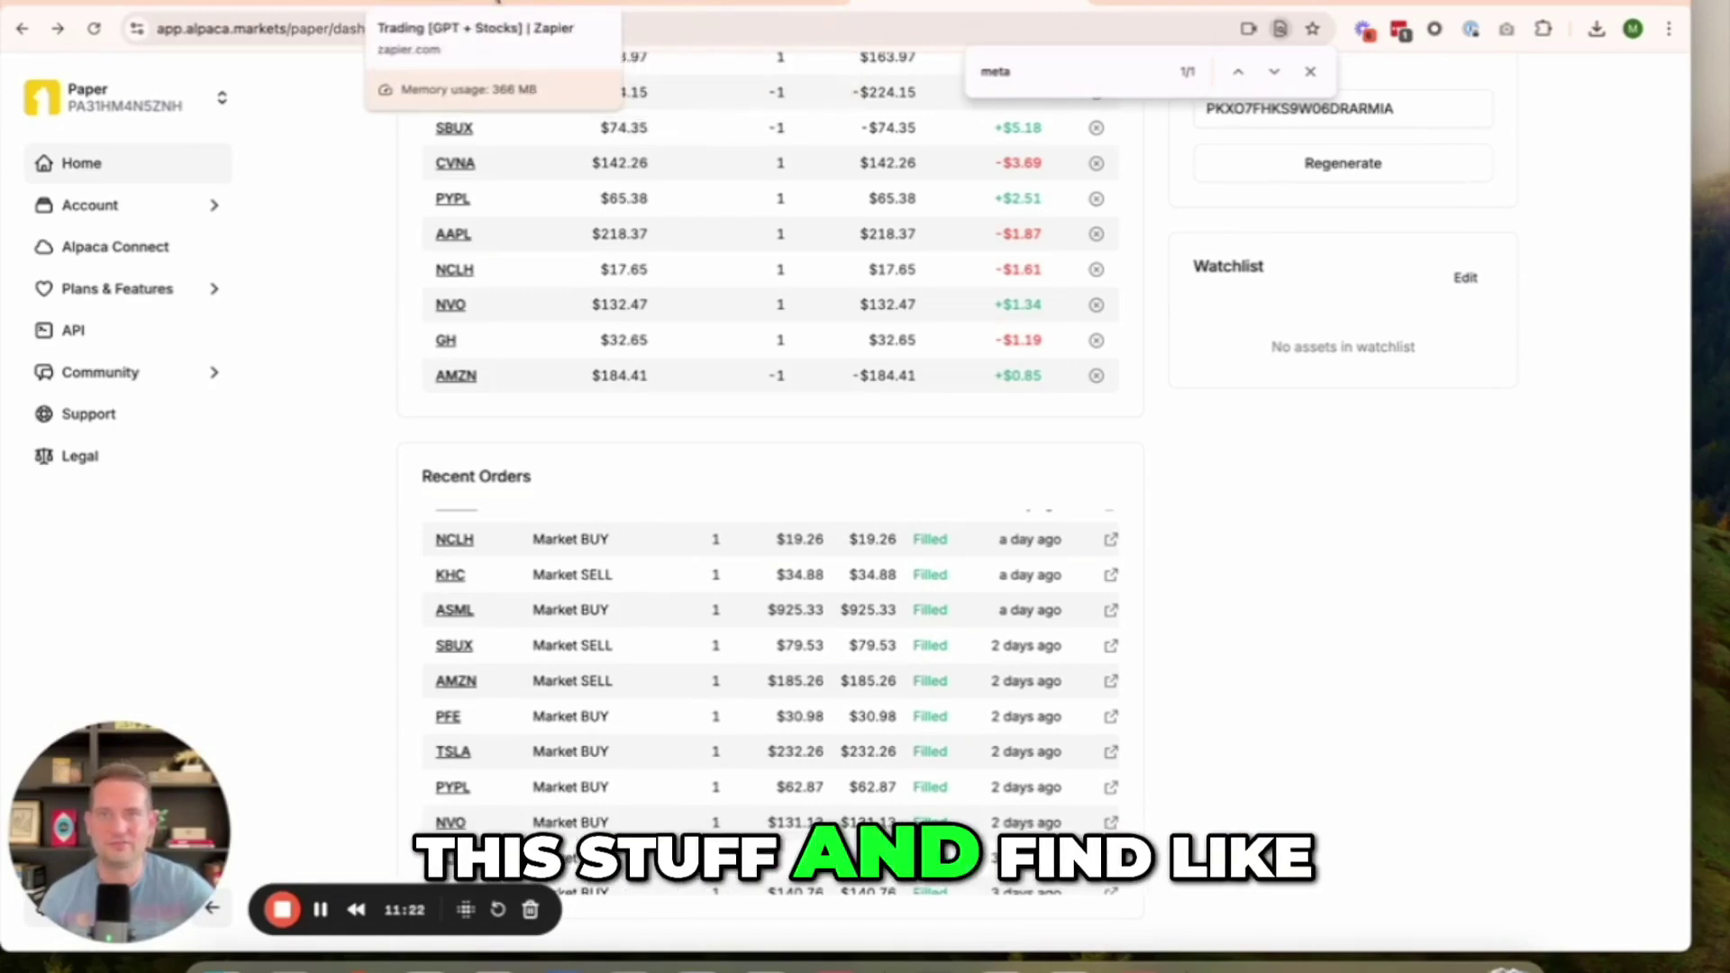
{"action": "left_click", "coordinate": [505, 5]}
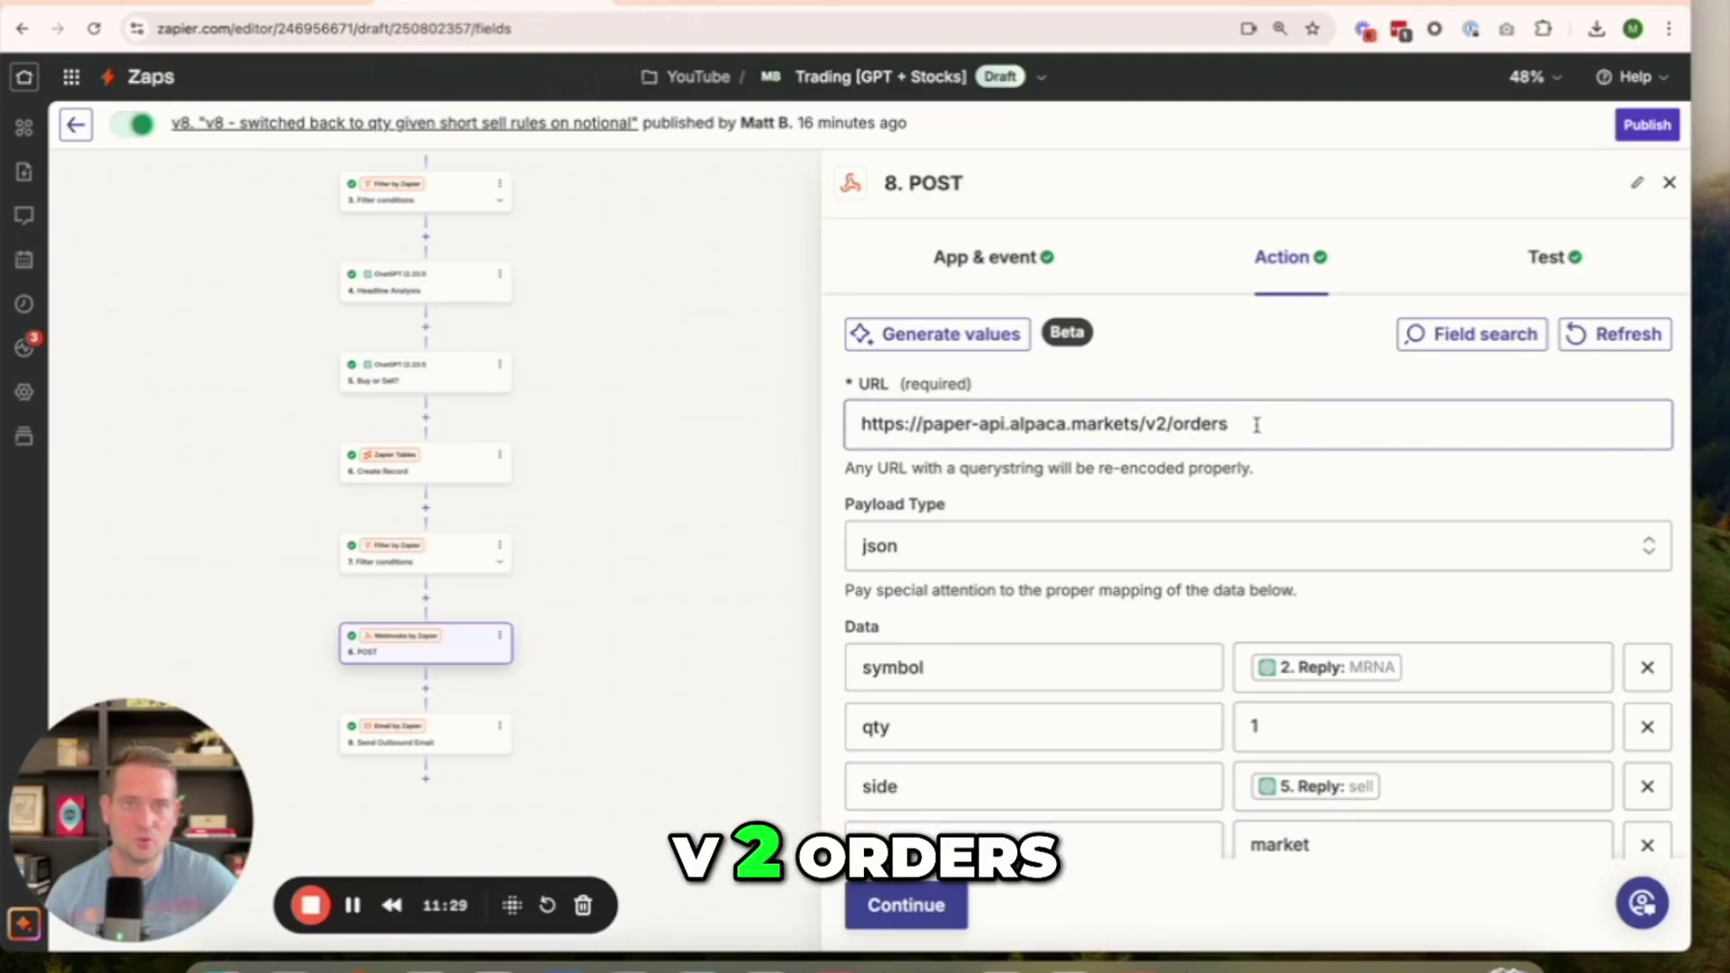
- Examine the POST action's order data pairs, optional request settings and Alpaca API authentication headers
{"action": "scroll", "coordinate": [1252, 422], "scroll_direction": "down", "scroll_amount": 2}
{"action": "scroll", "coordinate": [1234, 505], "scroll_direction": "down", "scroll_amount": 3}
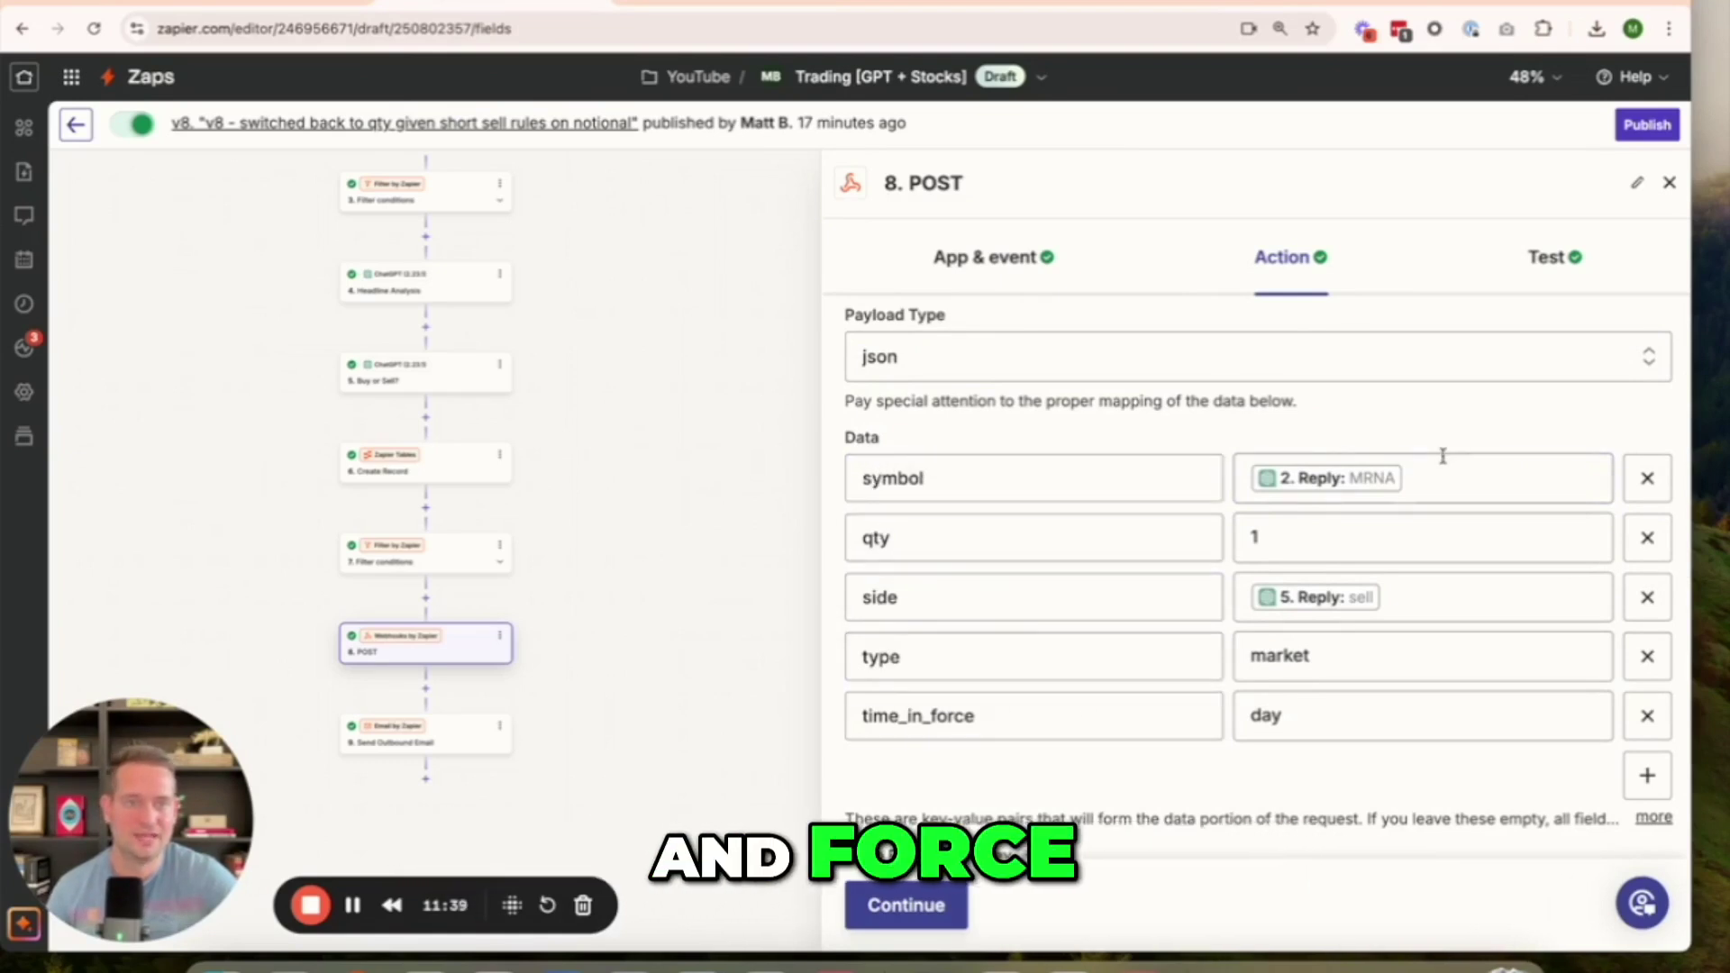
{"action": "scroll", "coordinate": [1341, 464], "scroll_direction": "down", "scroll_amount": 1}
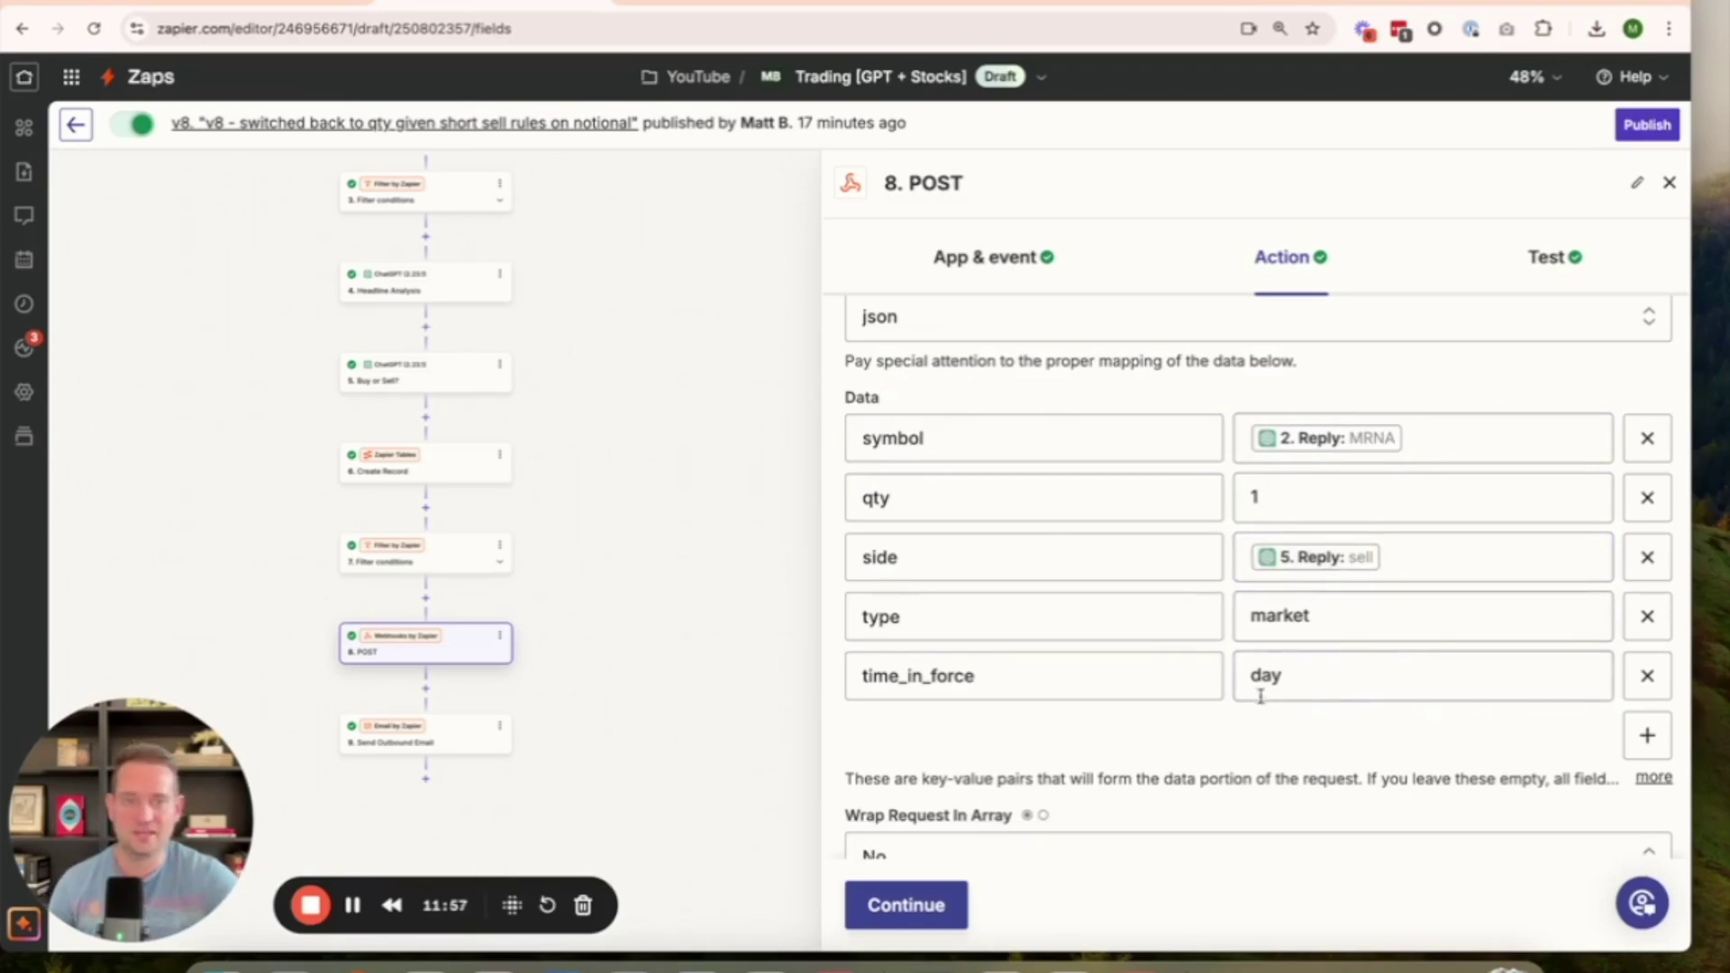
{"action": "scroll", "coordinate": [1260, 697], "scroll_direction": "down", "scroll_amount": 3}
{"action": "scroll", "coordinate": [1262, 704], "scroll_direction": "down", "scroll_amount": 2}
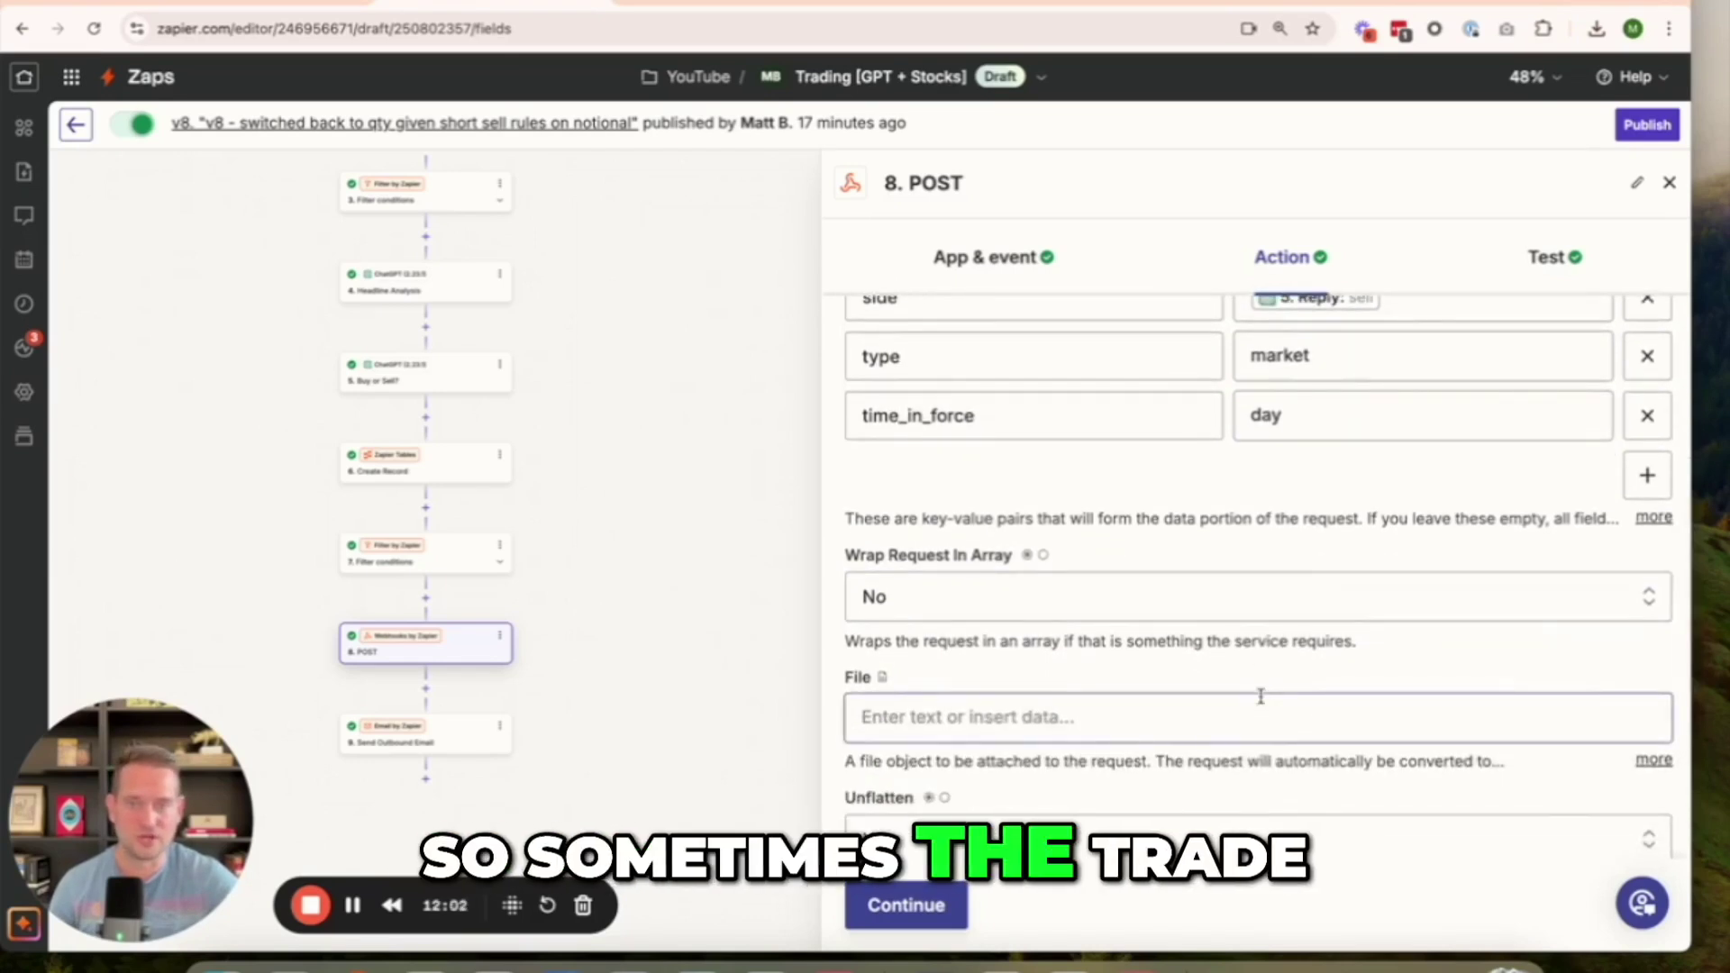
{"action": "scroll", "coordinate": [1261, 696], "scroll_direction": "down", "scroll_amount": 1}
{"action": "scroll", "coordinate": [1262, 704], "scroll_direction": "down", "scroll_amount": 1}
{"action": "scroll", "coordinate": [1262, 704], "scroll_direction": "down", "scroll_amount": 5}
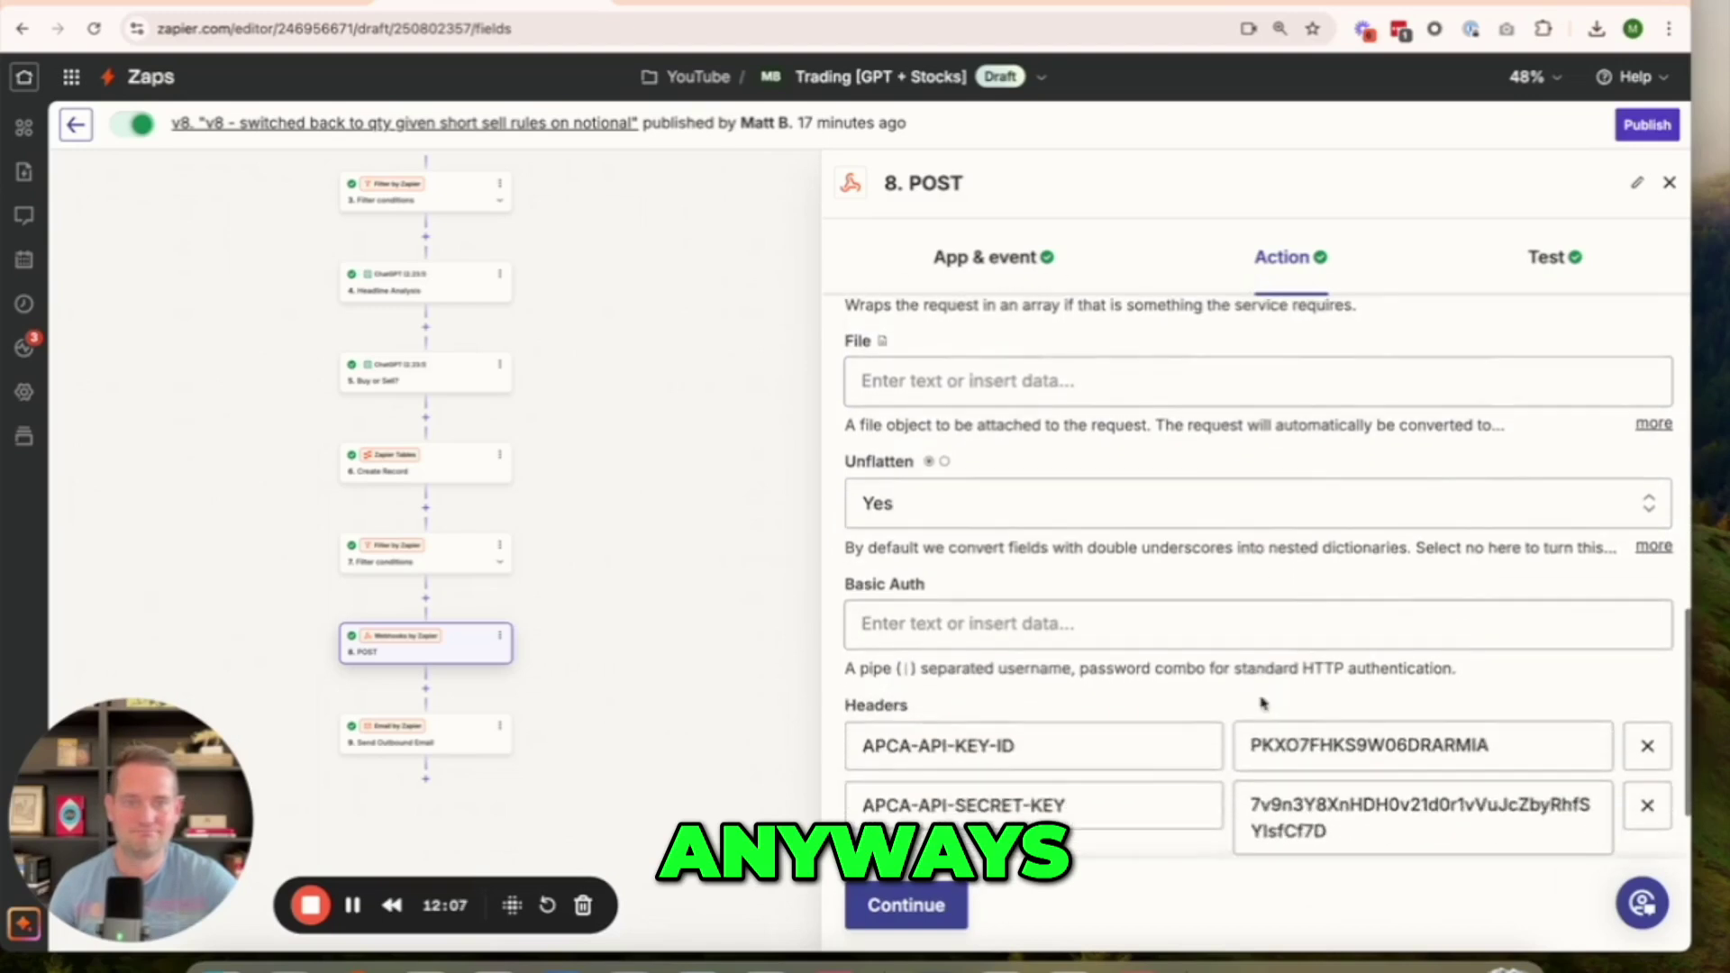
{"action": "scroll", "coordinate": [1263, 704], "scroll_direction": "down", "scroll_amount": 2}
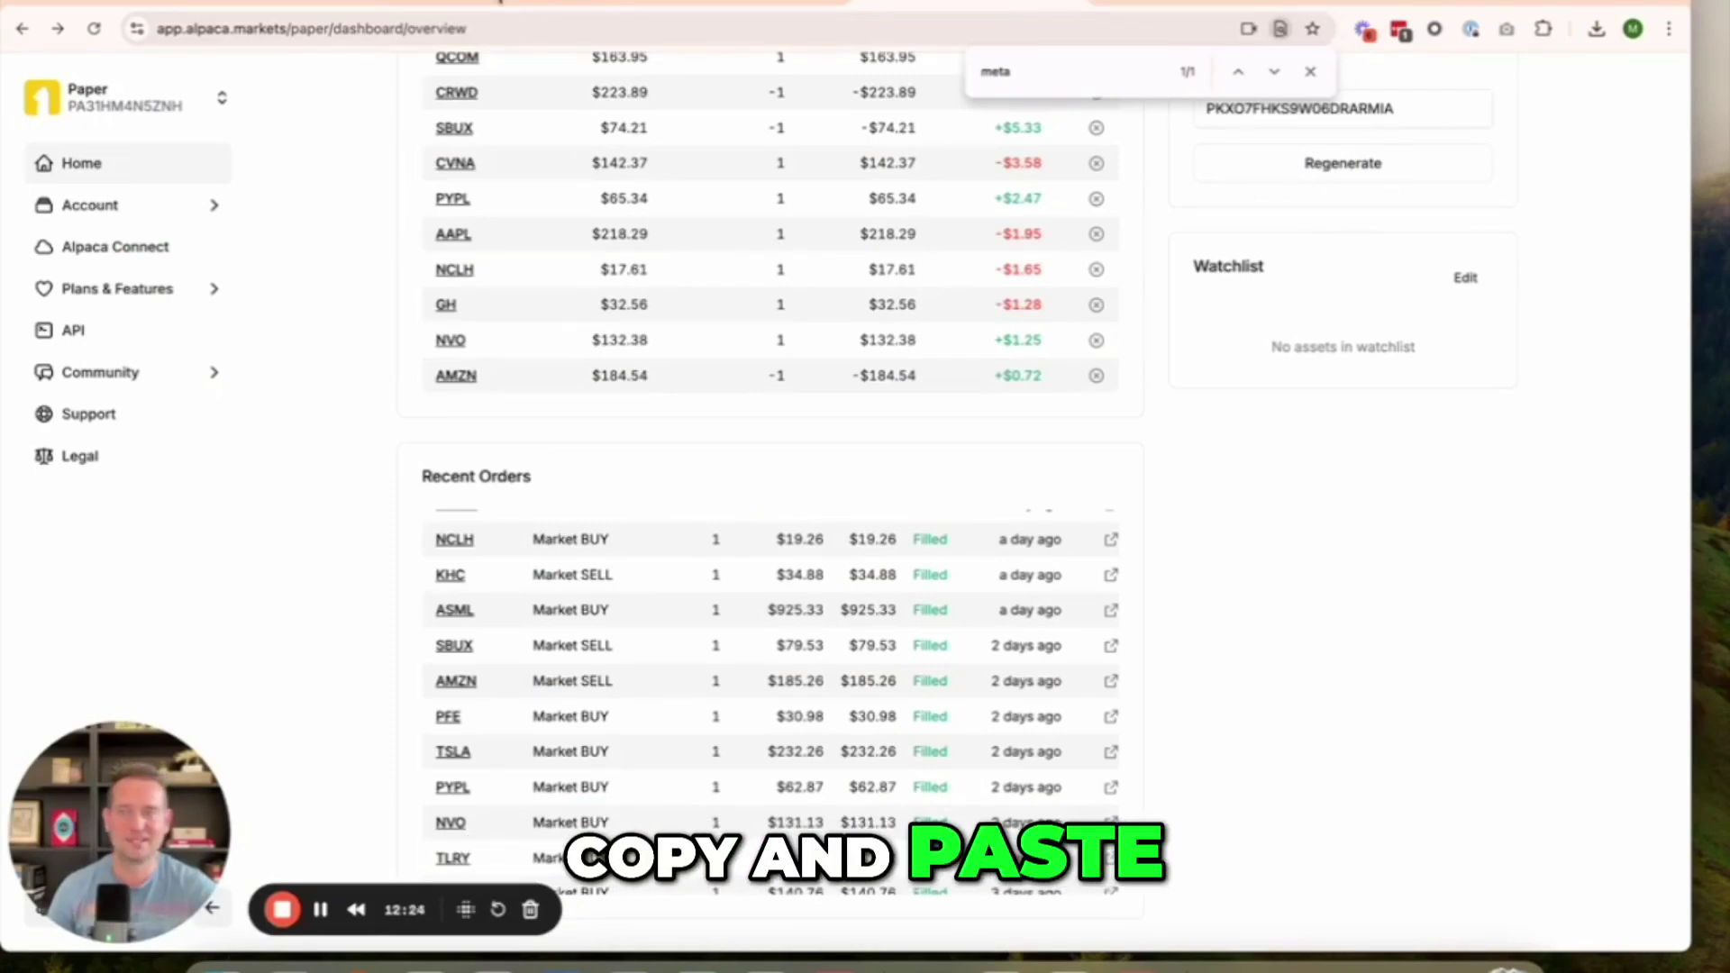
- Return to the Zap and test the POST step to send the order request to Alpaca
{"action": "left_click", "coordinate": [500, 5]}
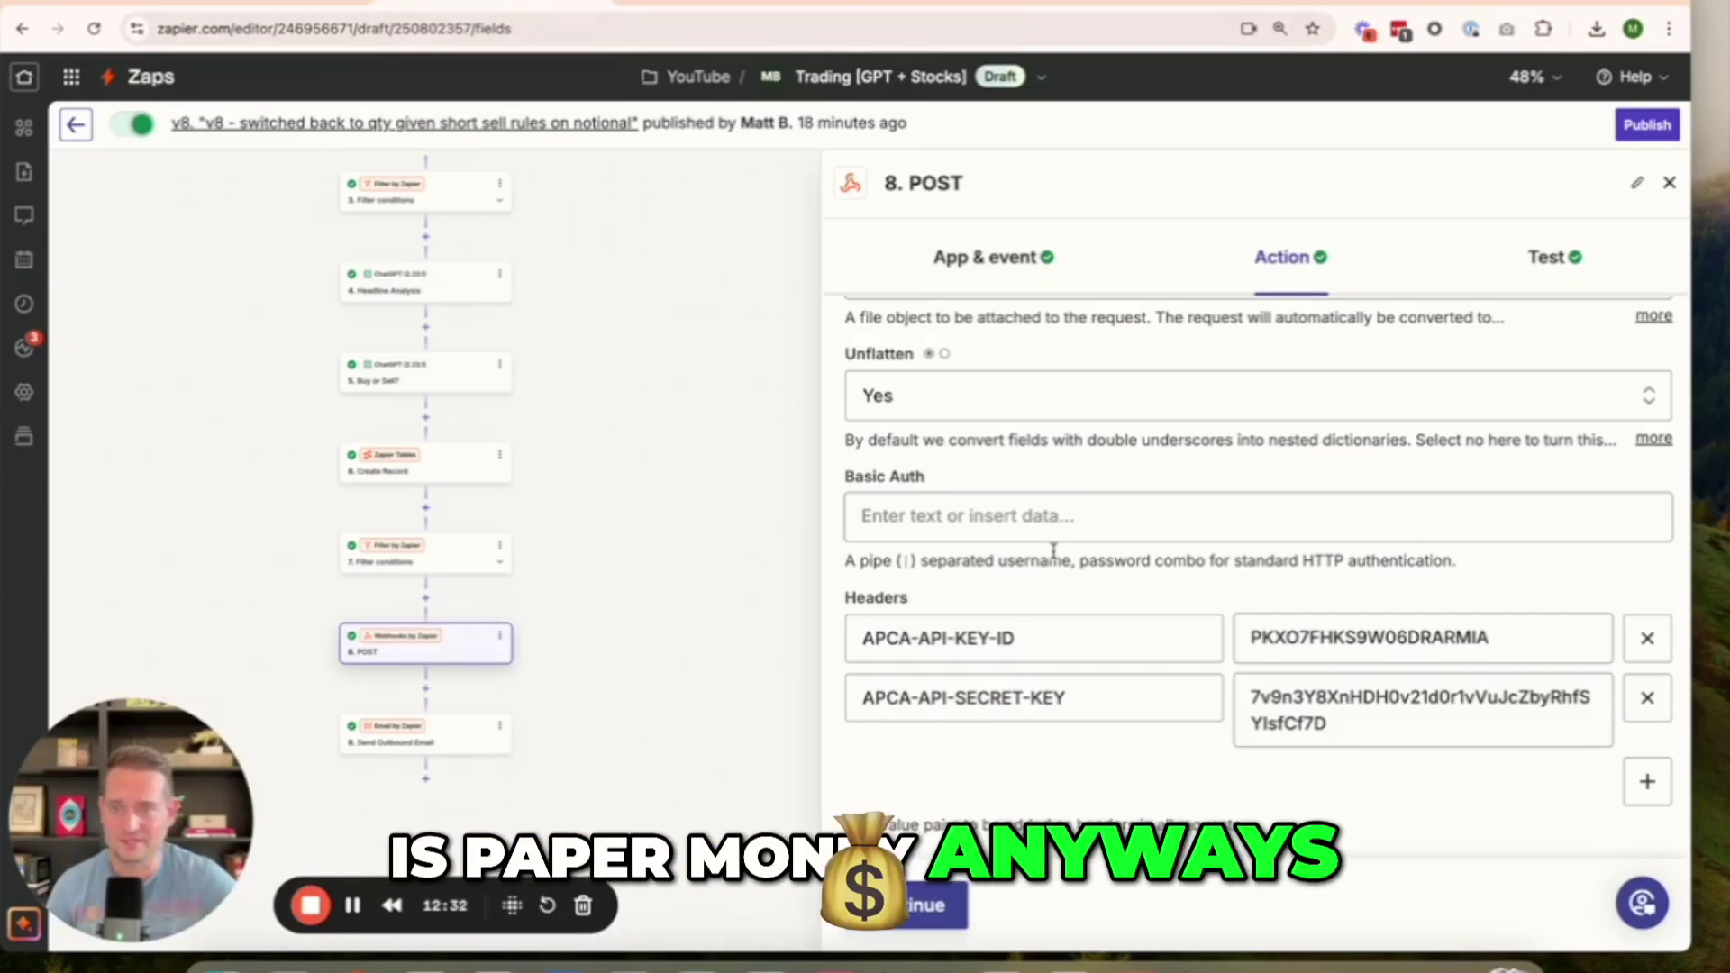
{"action": "left_click", "coordinate": [912, 912]}
{"action": "left_click", "coordinate": [921, 908]}
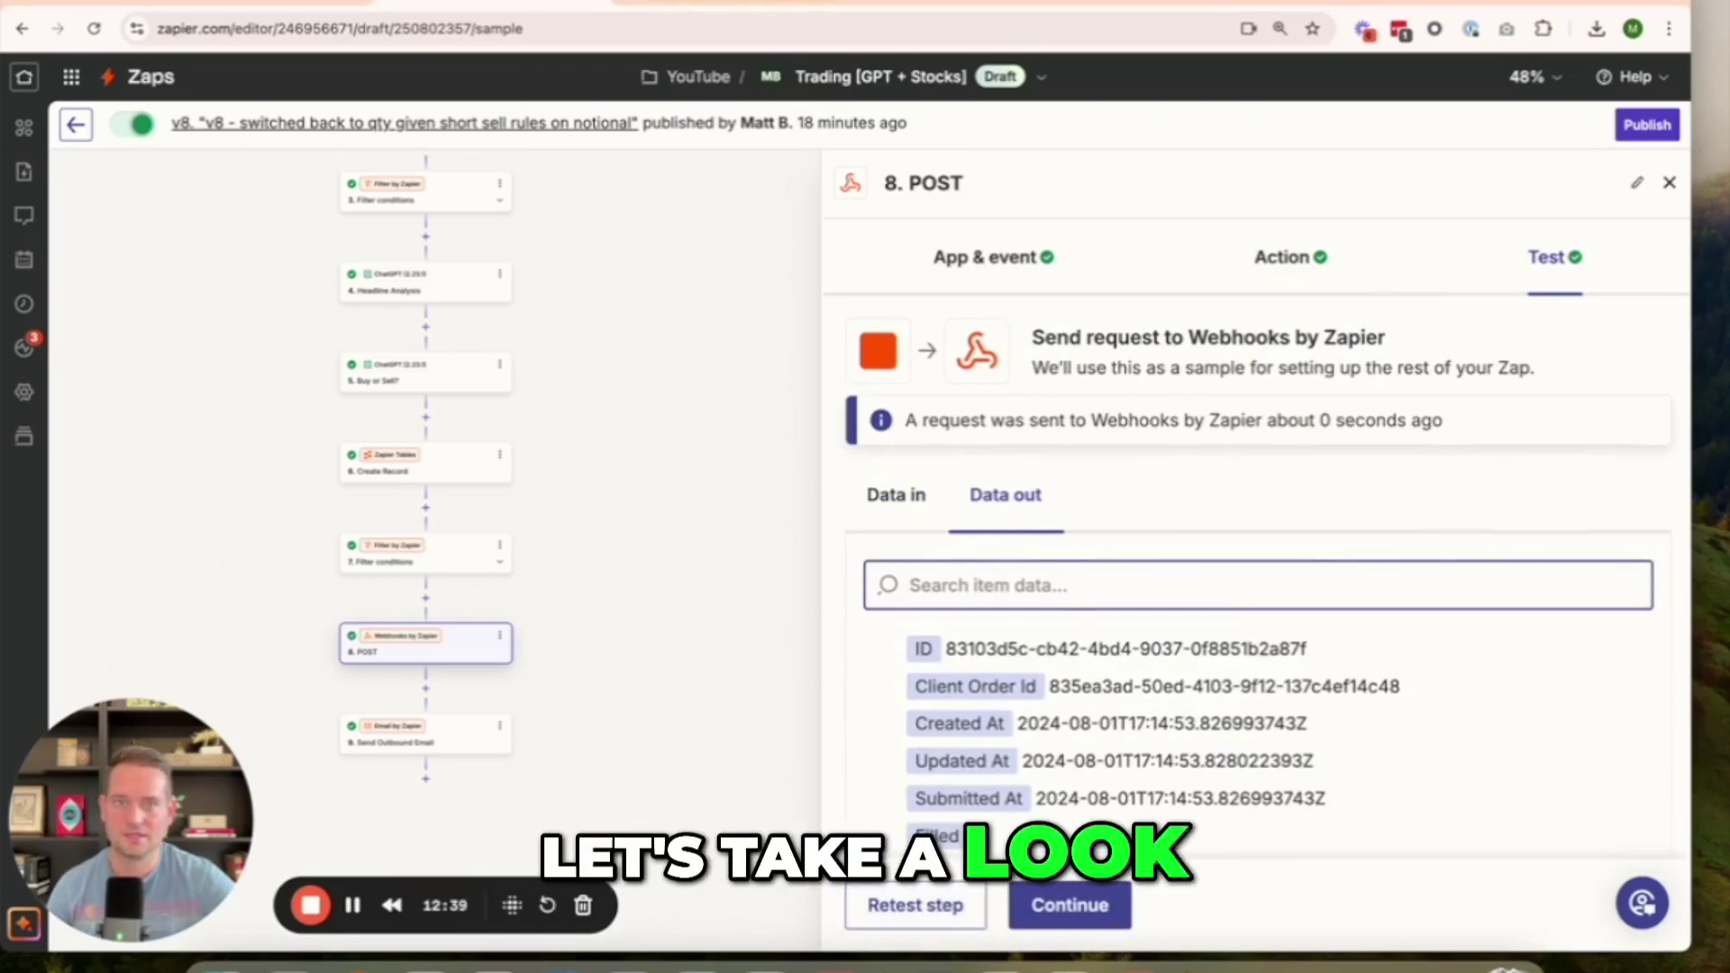
- Look for the new MRNA order and position on the Alpaca dashboard
{"action": "left_click", "coordinate": [739, 4]}
{"action": "left_click", "coordinate": [959, 6]}
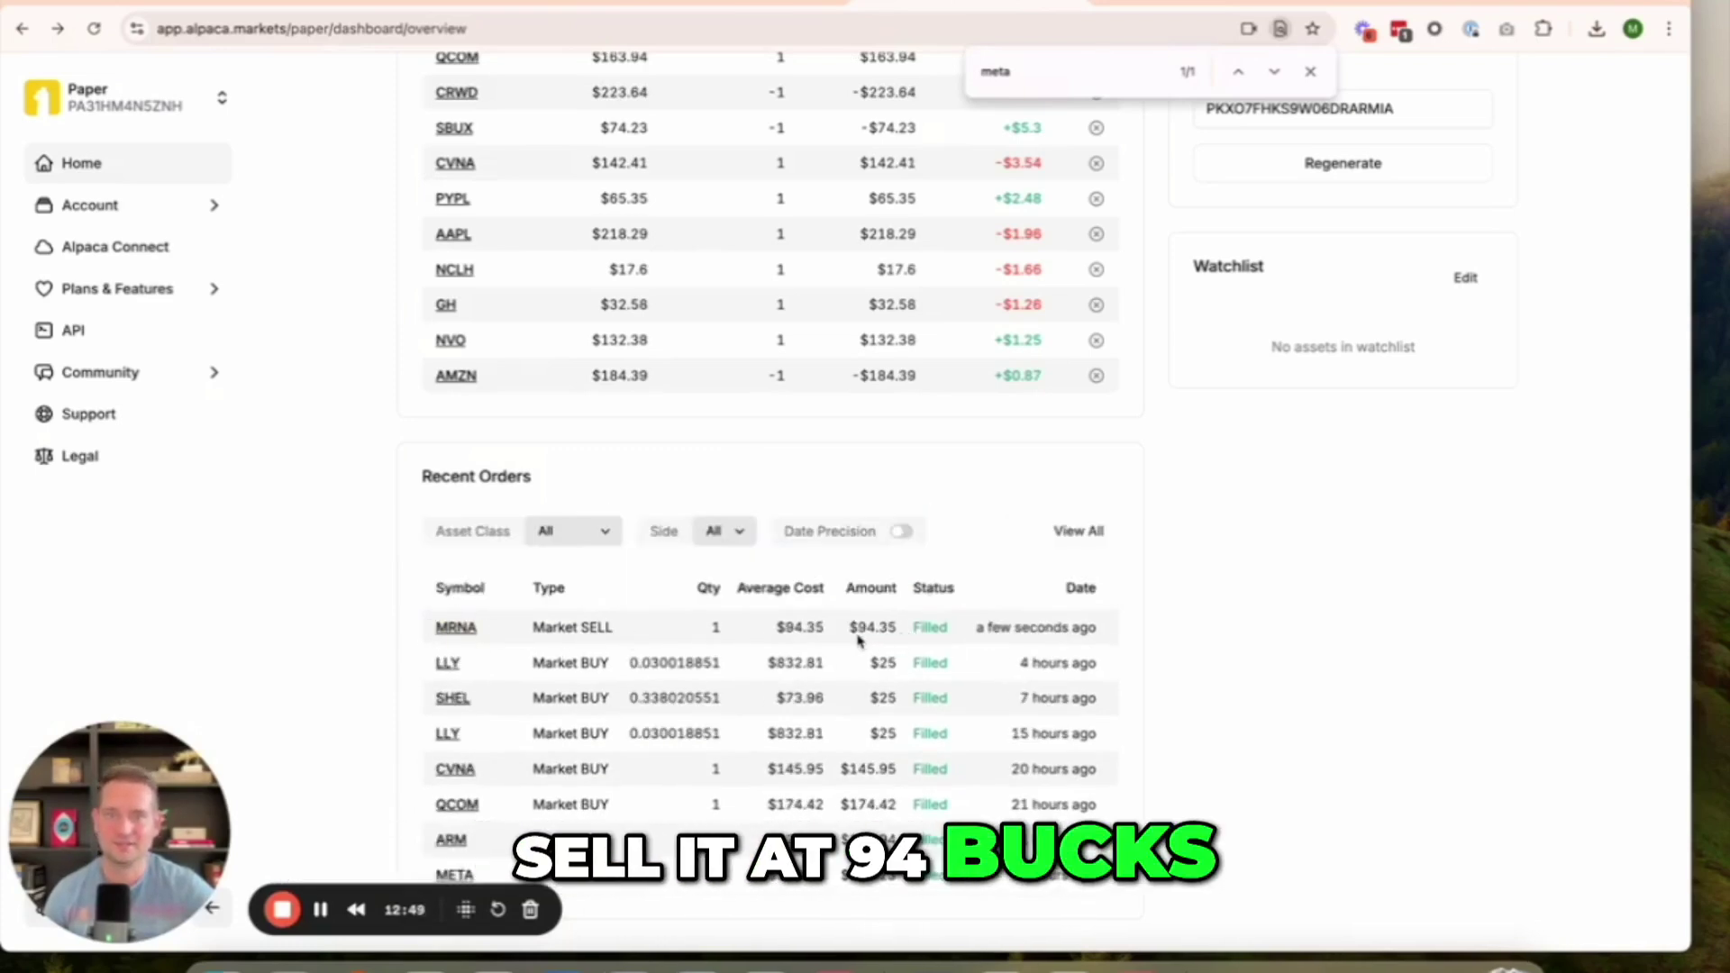
{"action": "scroll", "coordinate": [858, 640], "scroll_direction": "up", "scroll_amount": 3}
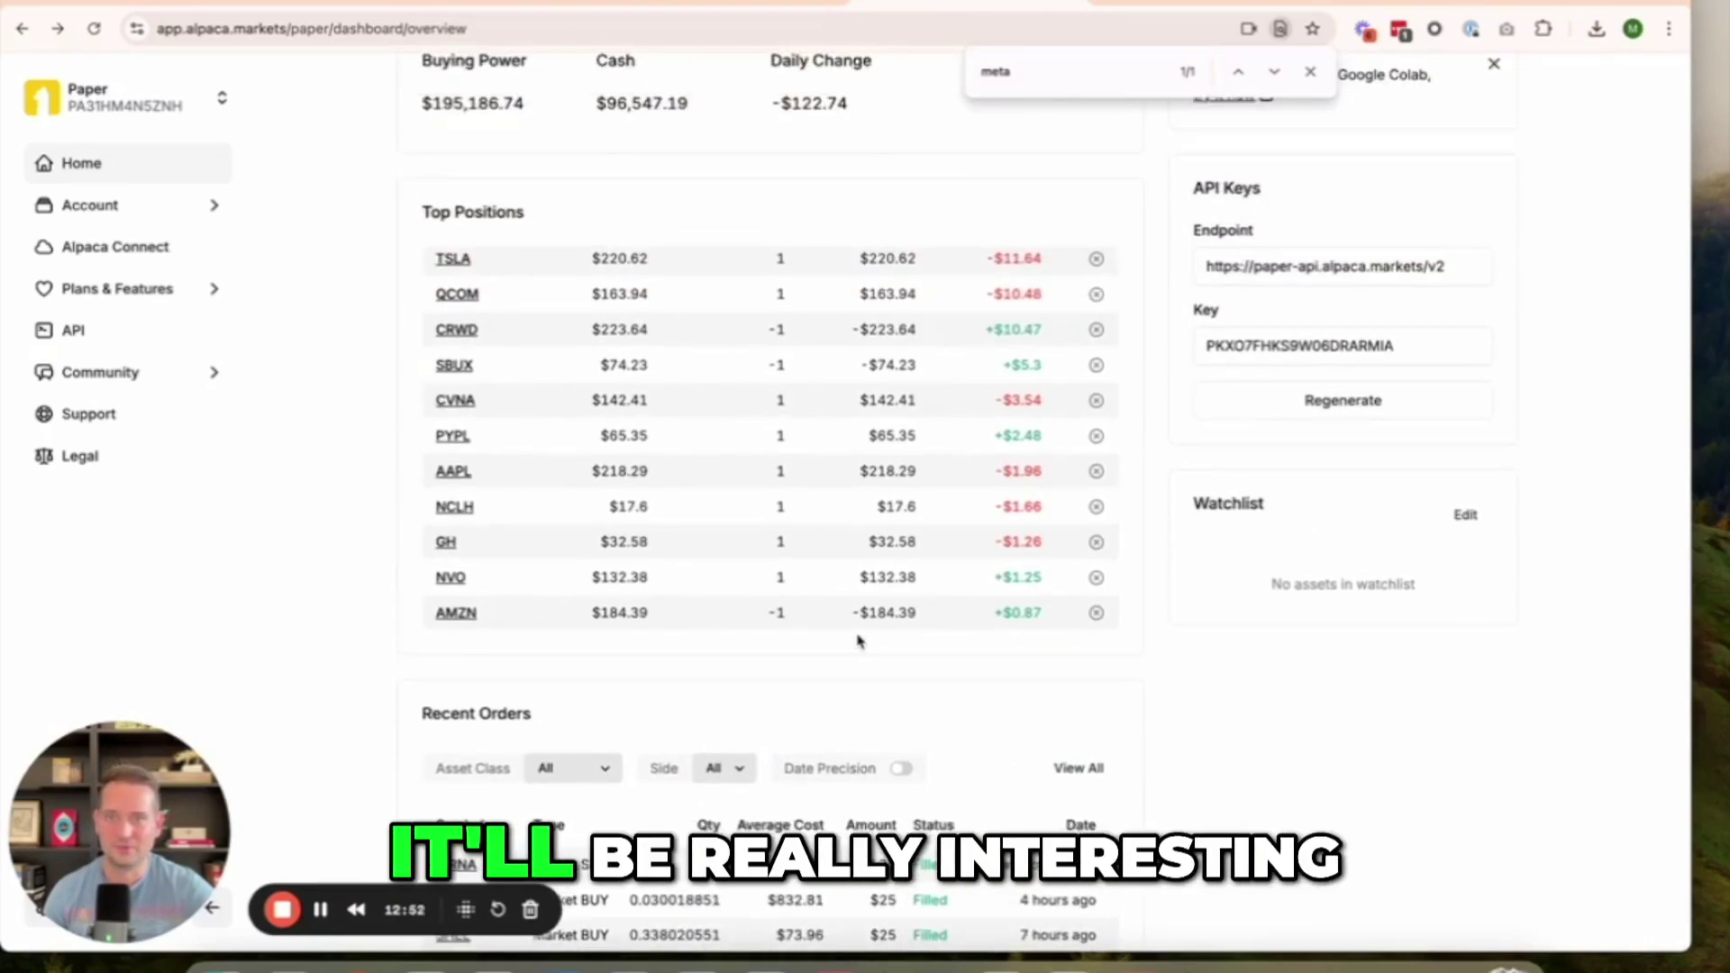
{"action": "scroll", "coordinate": [595, 348], "scroll_direction": "down", "scroll_amount": 2}
{"action": "scroll", "coordinate": [595, 348], "scroll_direction": "down", "scroll_amount": 2}
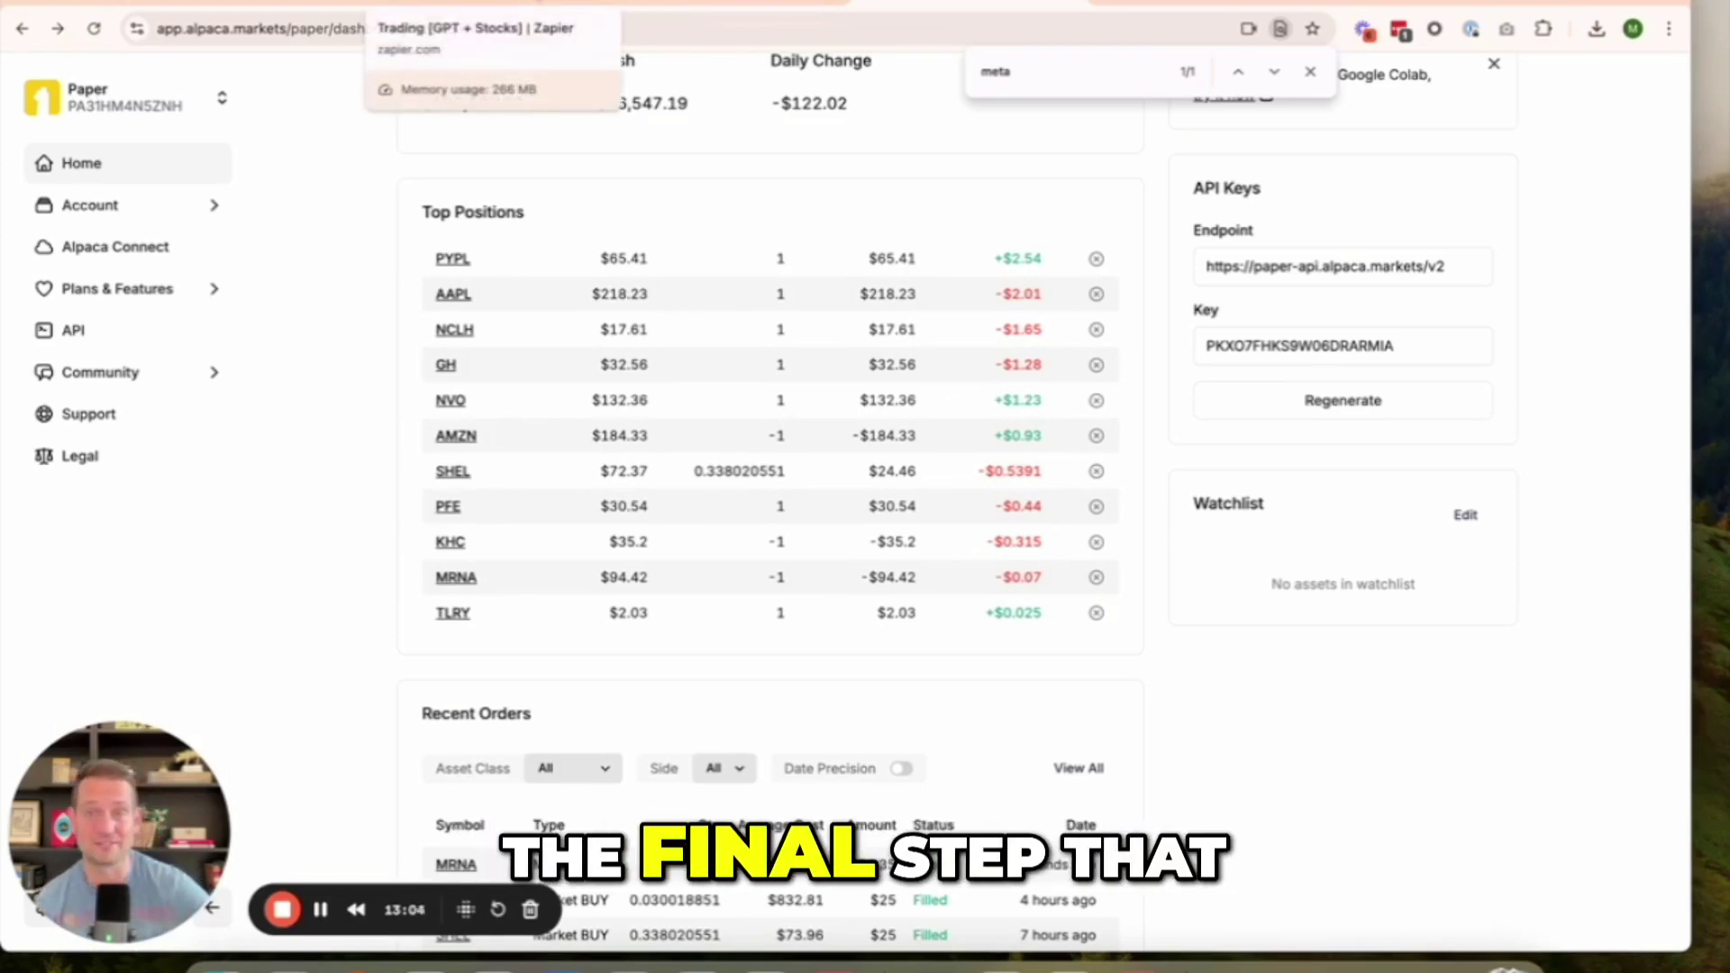
- Return to the Zap and review the Send Outbound Email action's recipient, subject and body mappings
{"action": "left_click", "coordinate": [721, 2]}
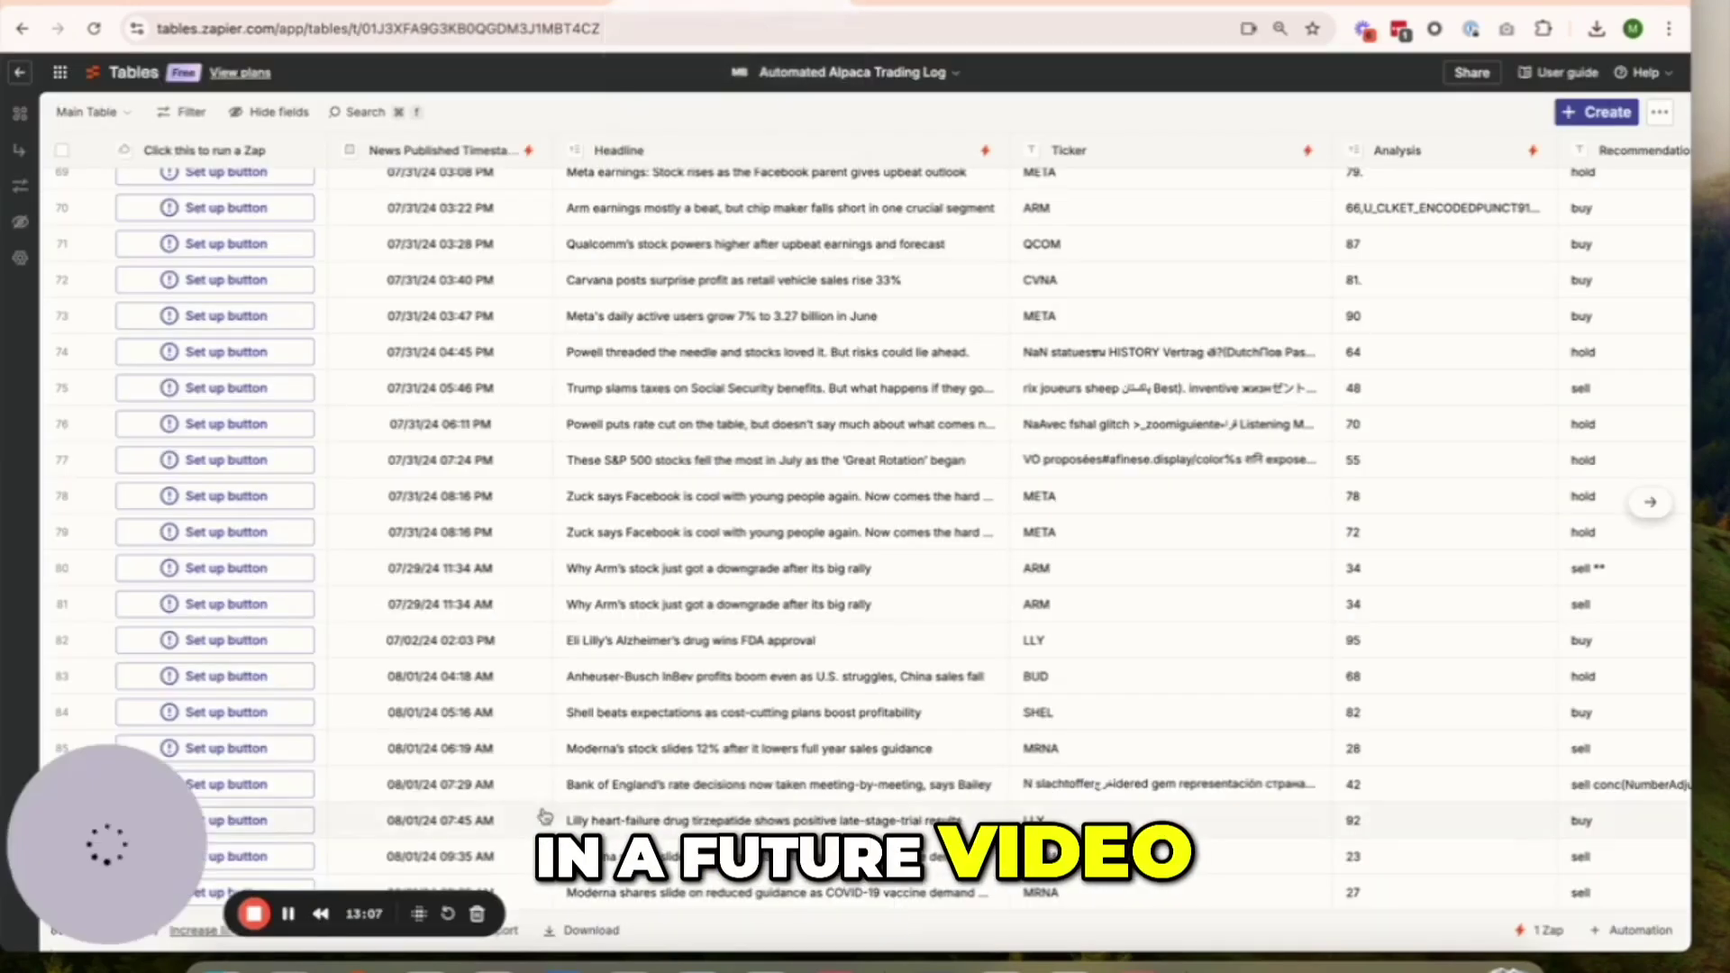
{"action": "left_click", "coordinate": [494, 2]}
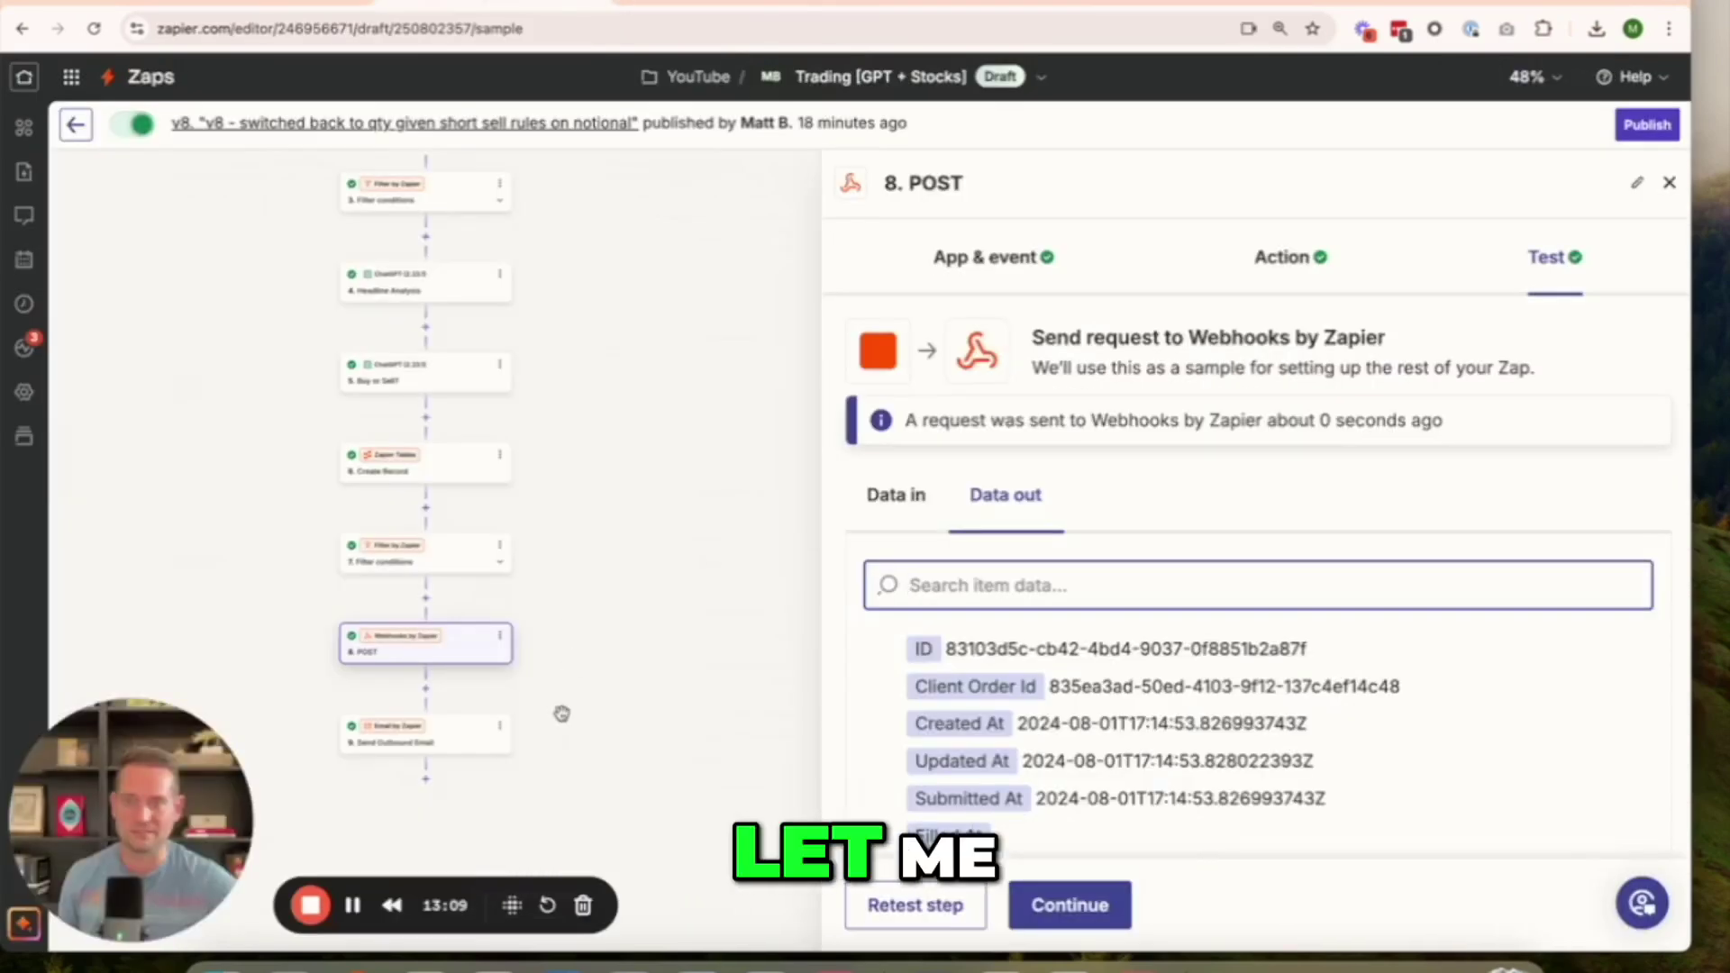
{"action": "left_click", "coordinate": [1011, 892]}
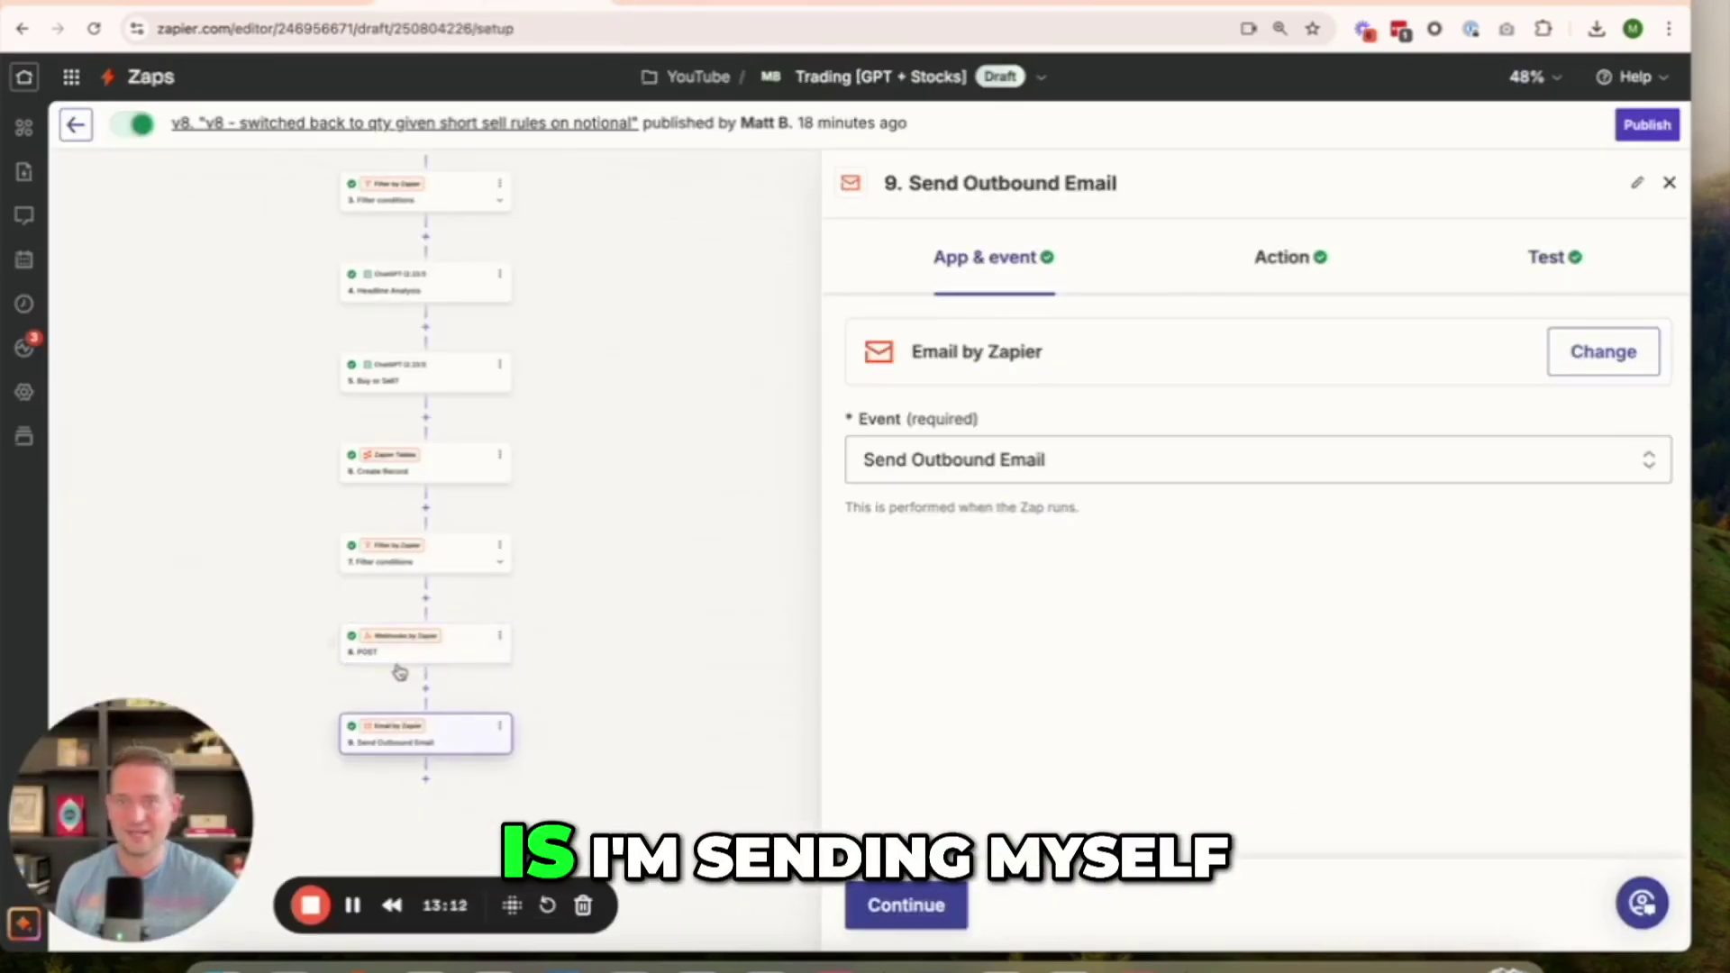
{"action": "left_click", "coordinate": [1279, 257]}
{"action": "scroll", "coordinate": [1292, 401], "scroll_direction": "down", "scroll_amount": 5}
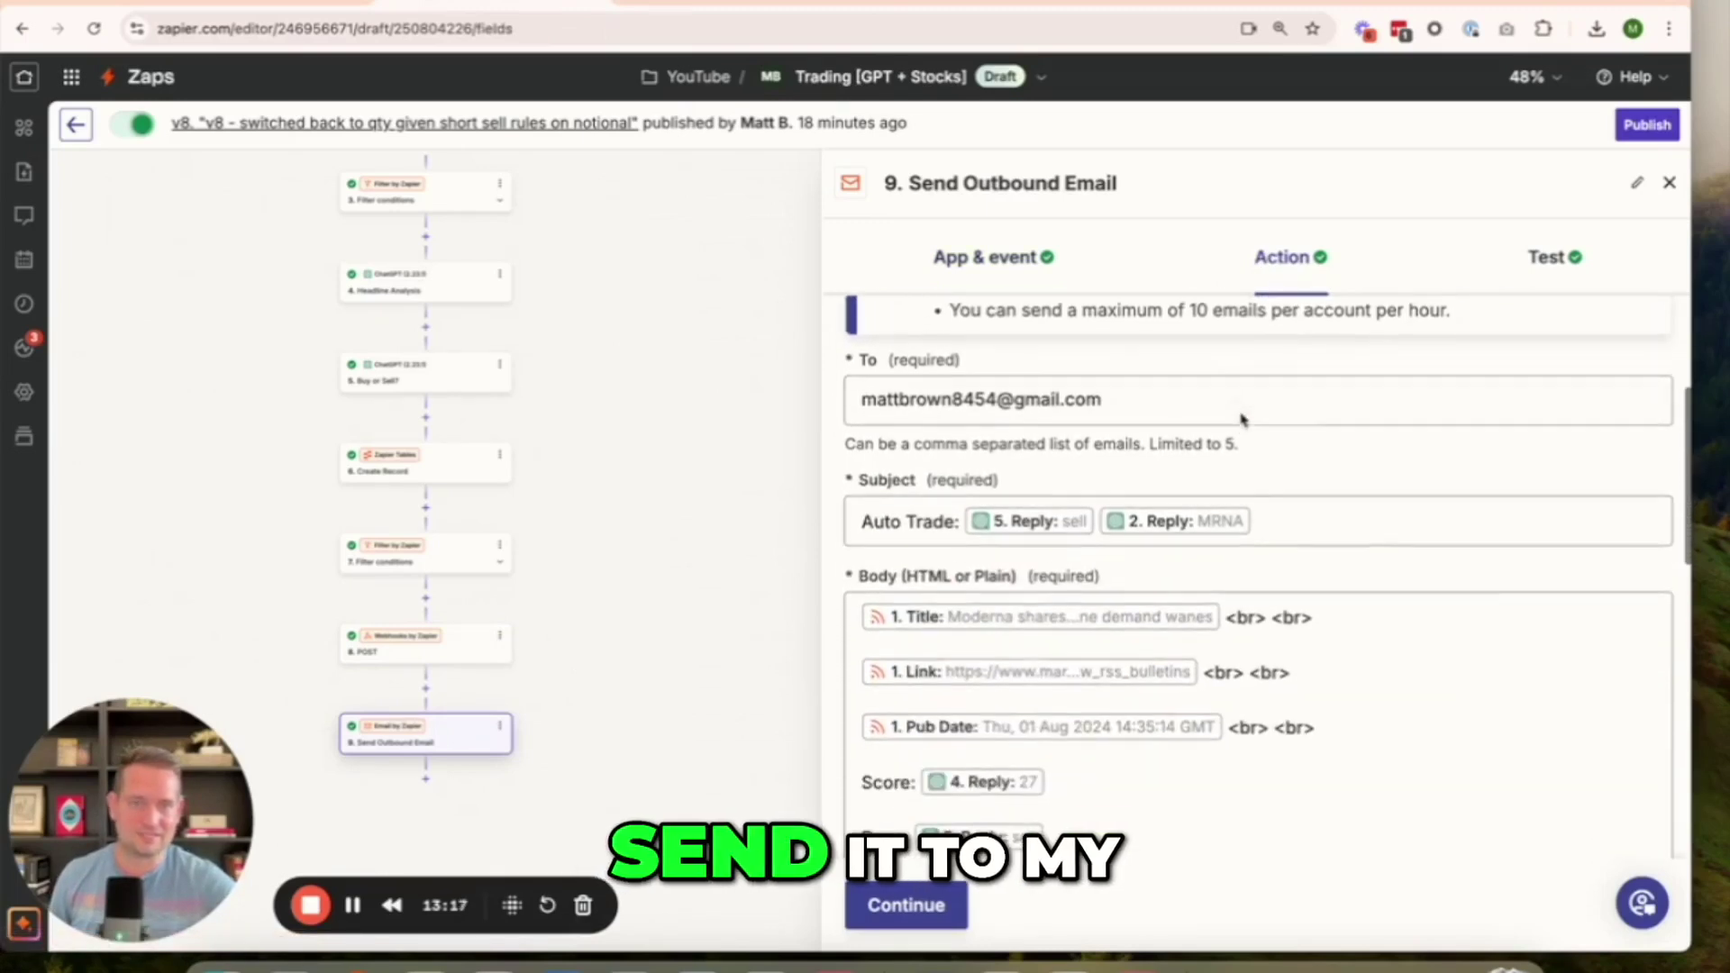
{"action": "scroll", "coordinate": [998, 442], "scroll_direction": "down", "scroll_amount": 1}
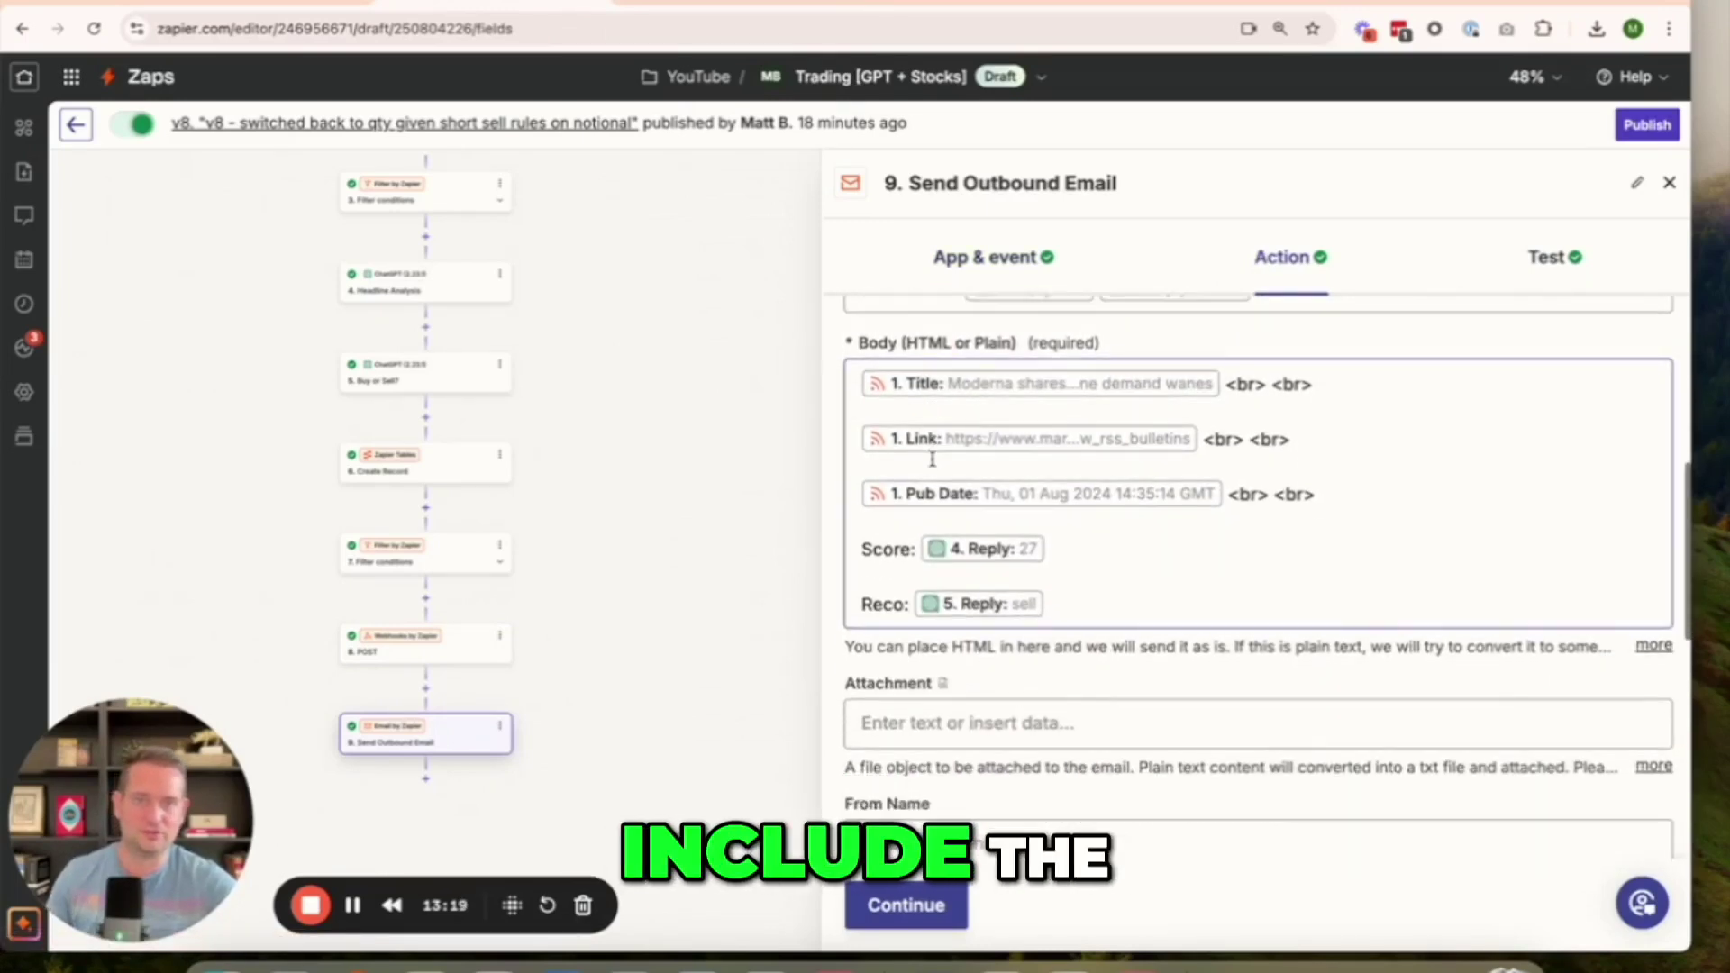
- Add "<br> <br>" after the Score reply in the email body and continue to the step's test
{"action": "left_click", "coordinate": [1126, 550]}
{"action": "type", "text": "<br> <br>"}
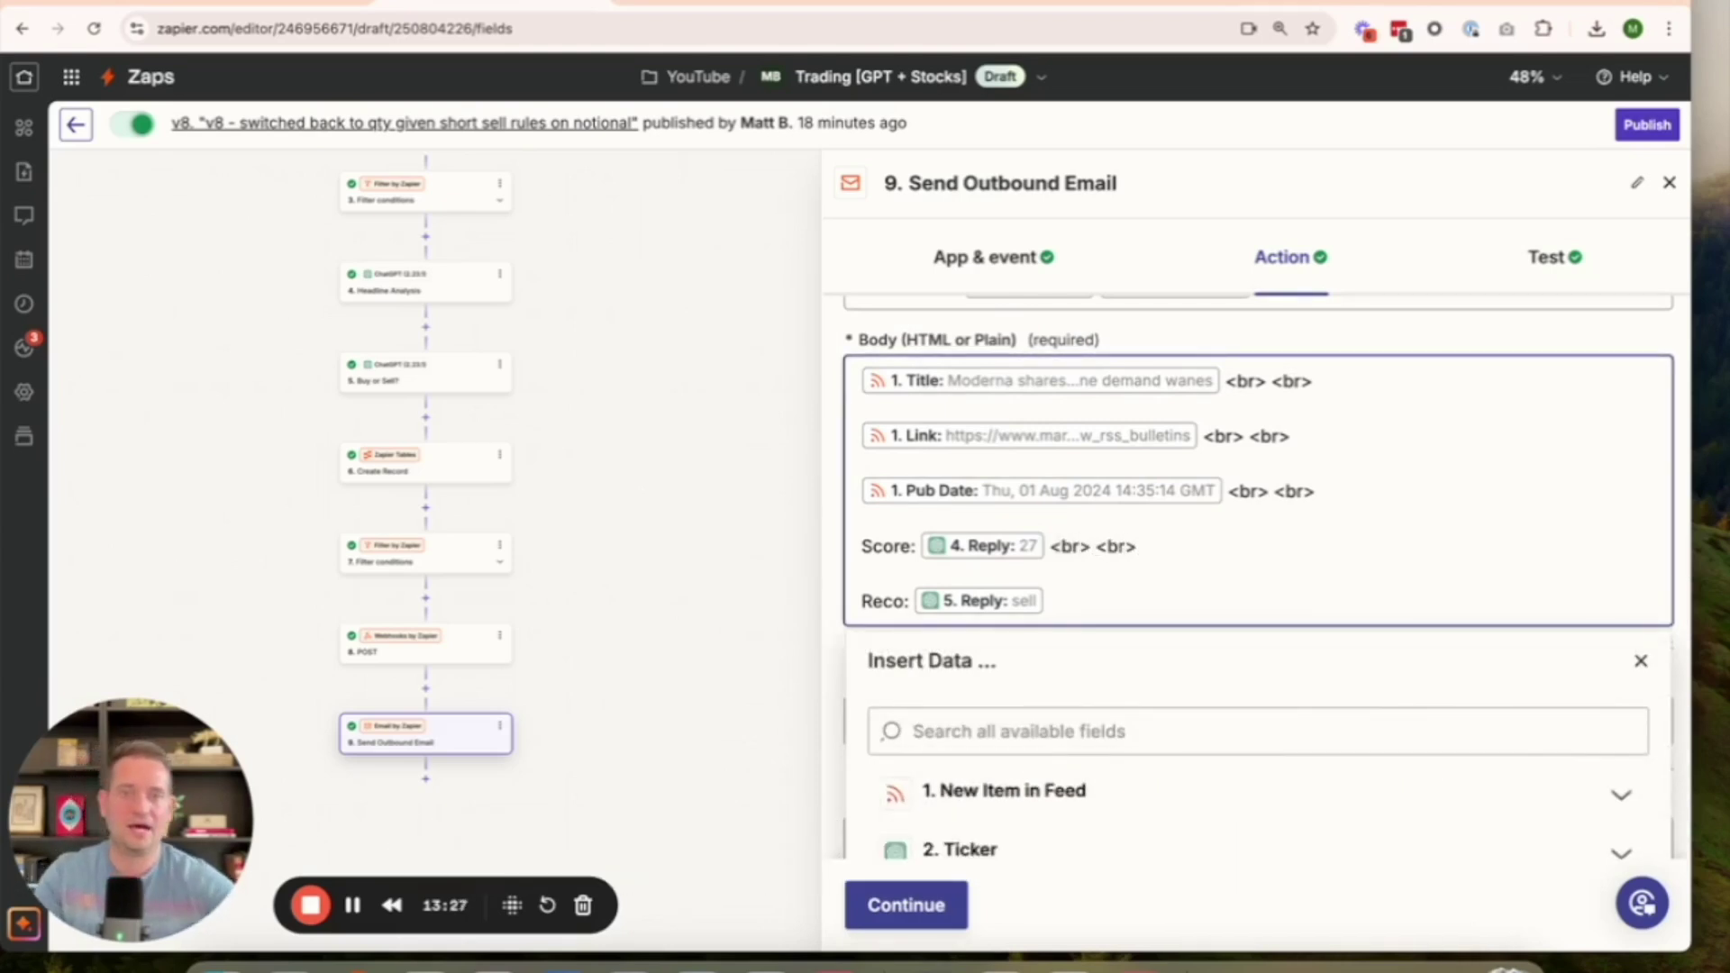
{"action": "left_click", "coordinate": [906, 902]}
- Review the Send Outbound Email test output, including the subject, article title, link, publication date, score and recommendation
{"action": "scroll", "coordinate": [1213, 718], "scroll_direction": "down", "scroll_amount": 3}
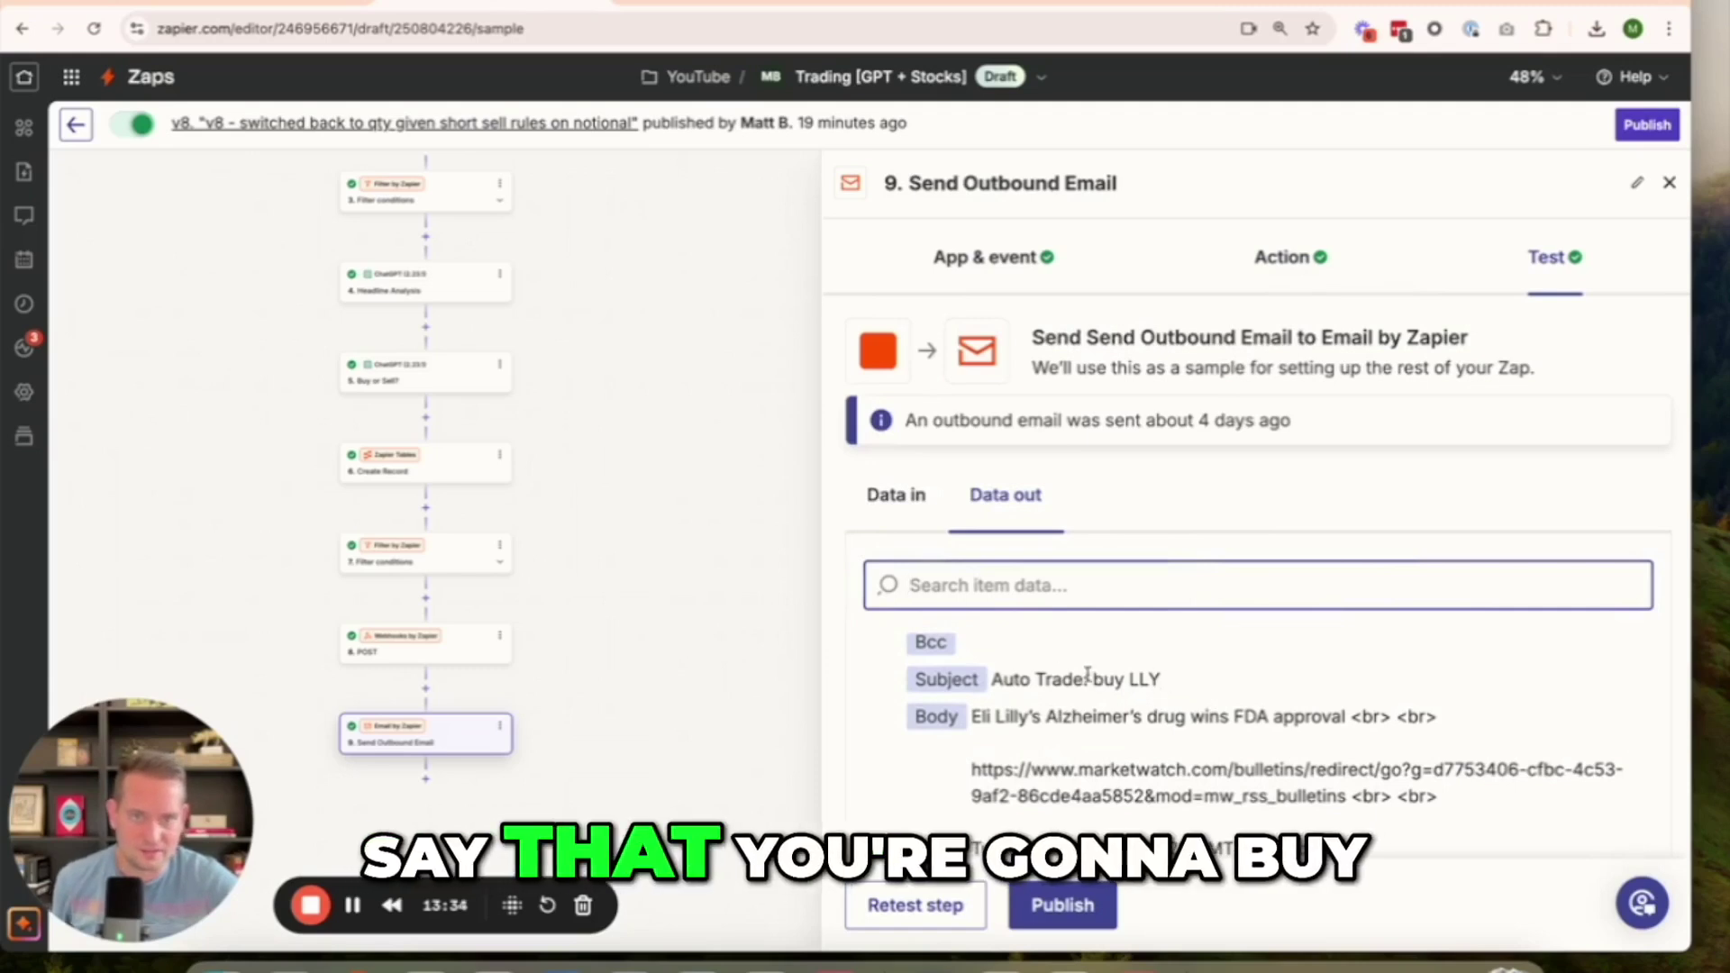
{"action": "scroll", "coordinate": [1036, 685], "scroll_direction": "down", "scroll_amount": 1}
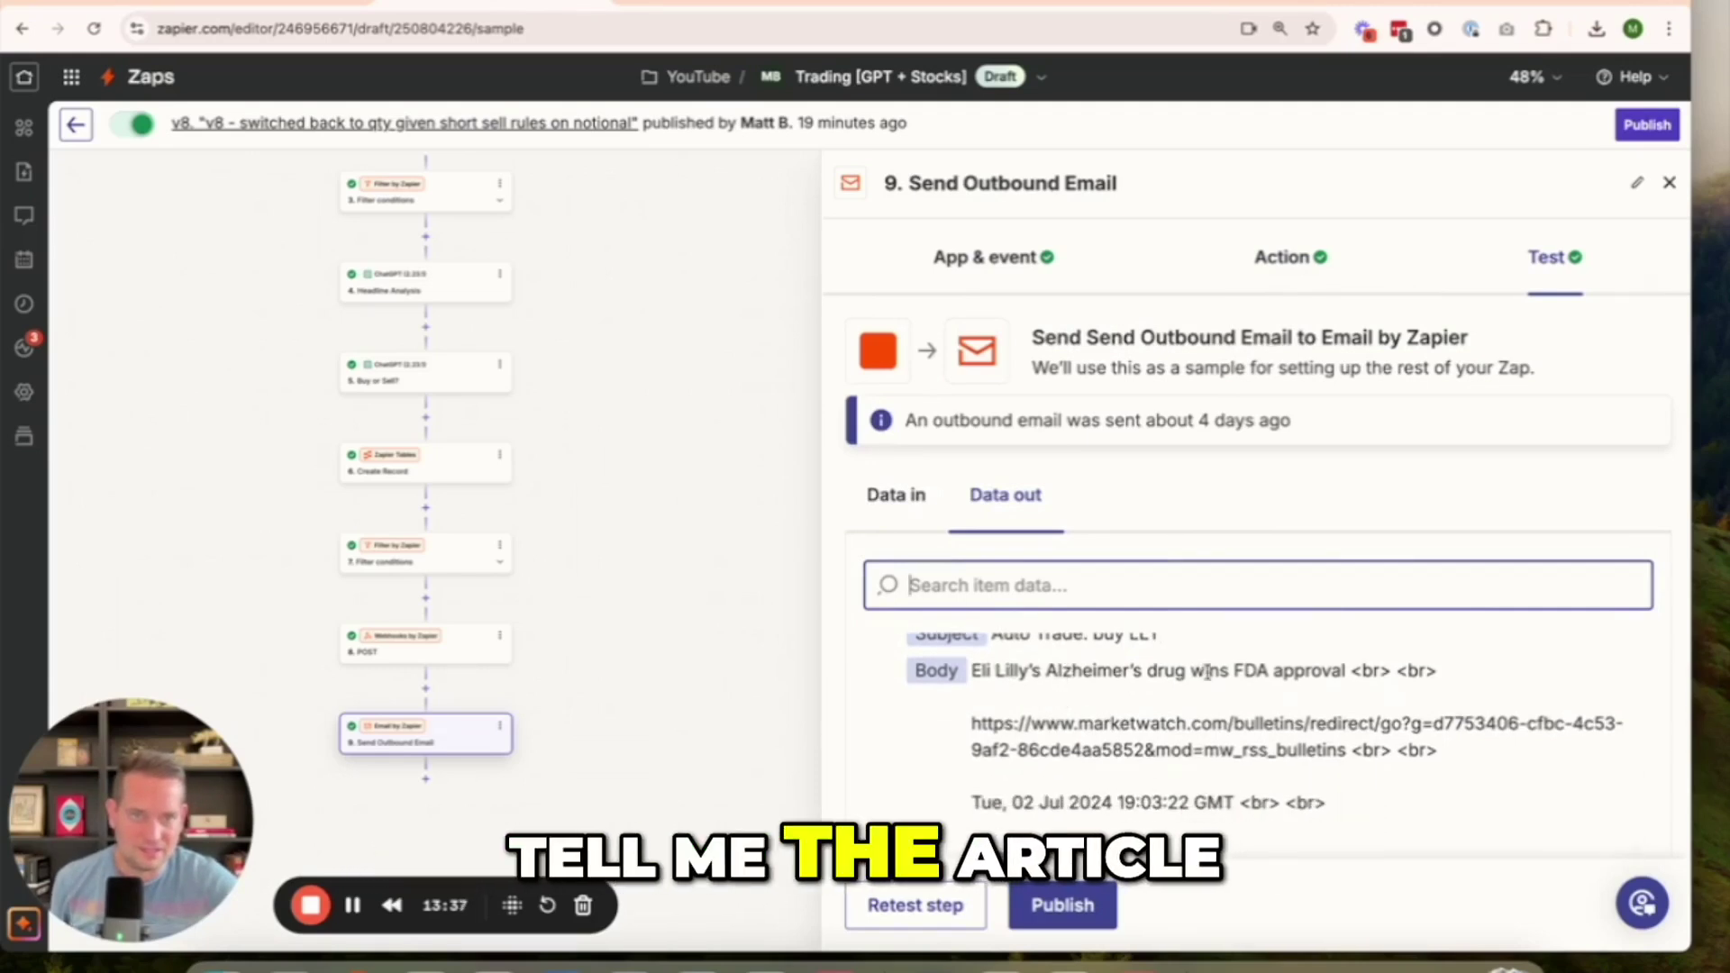
{"action": "scroll", "coordinate": [1206, 674], "scroll_direction": "down", "scroll_amount": 1}
{"action": "scroll", "coordinate": [1117, 748], "scroll_direction": "down", "scroll_amount": 1}
{"action": "scroll", "coordinate": [1089, 734], "scroll_direction": "down", "scroll_amount": 3}
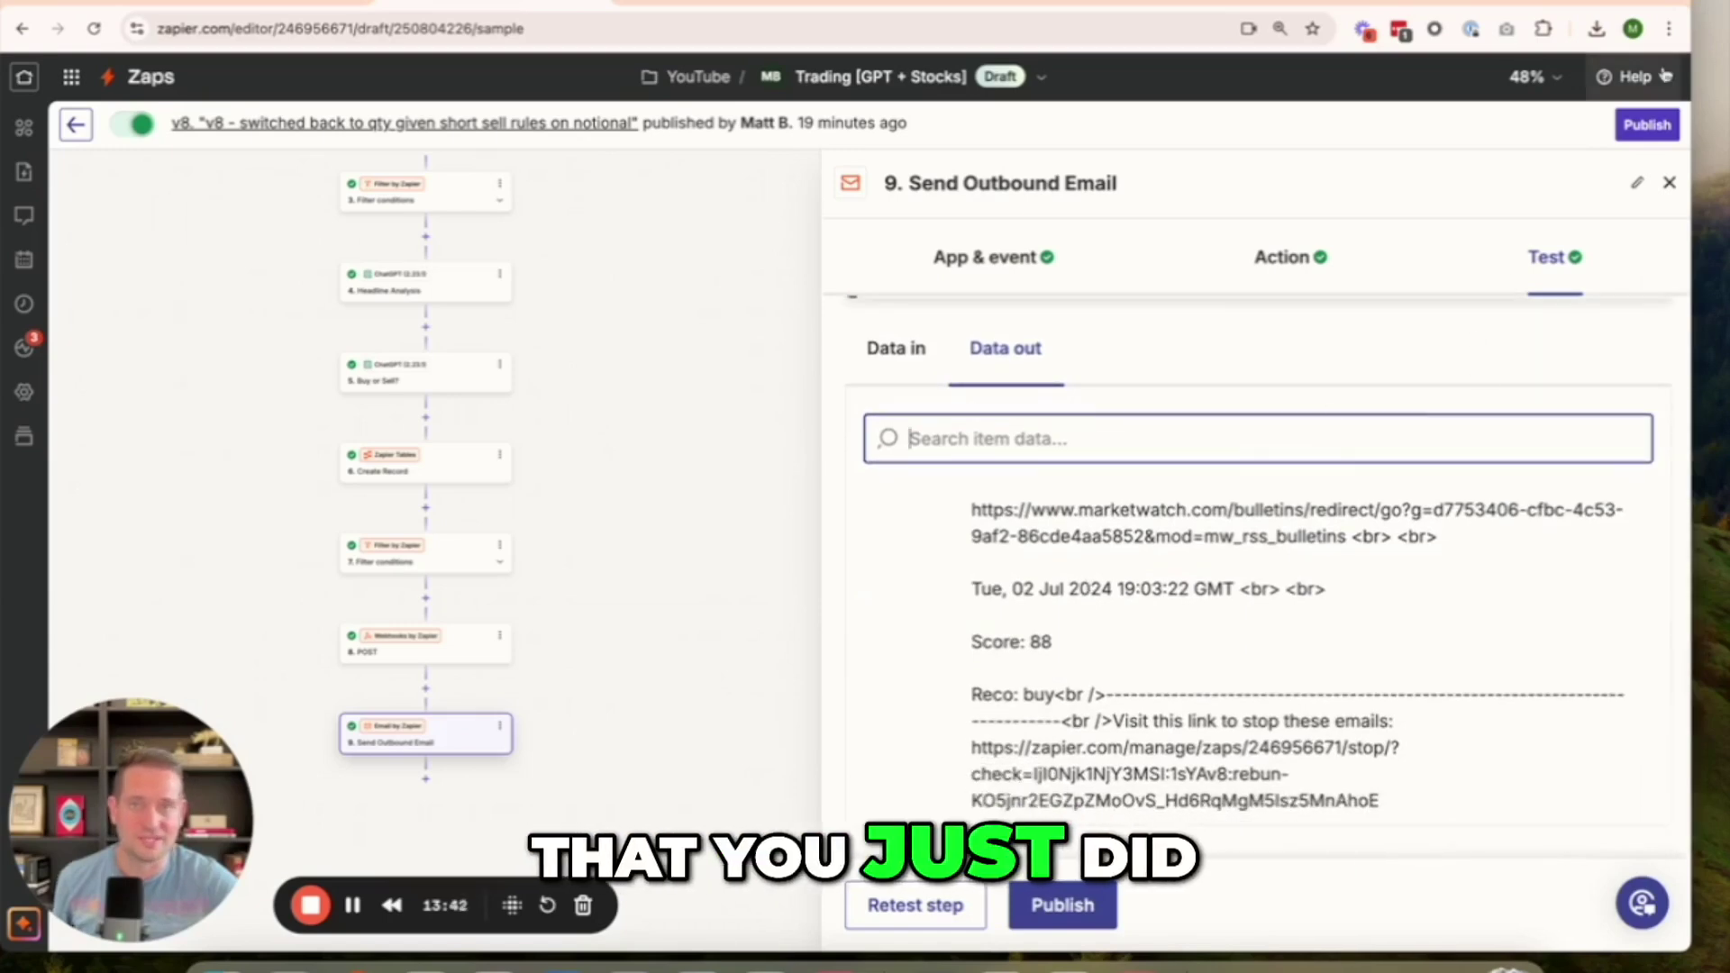
- Publish the Zap as a new version named "v9 - edited the email notification for better formatting"
{"action": "left_click", "coordinate": [1646, 127]}
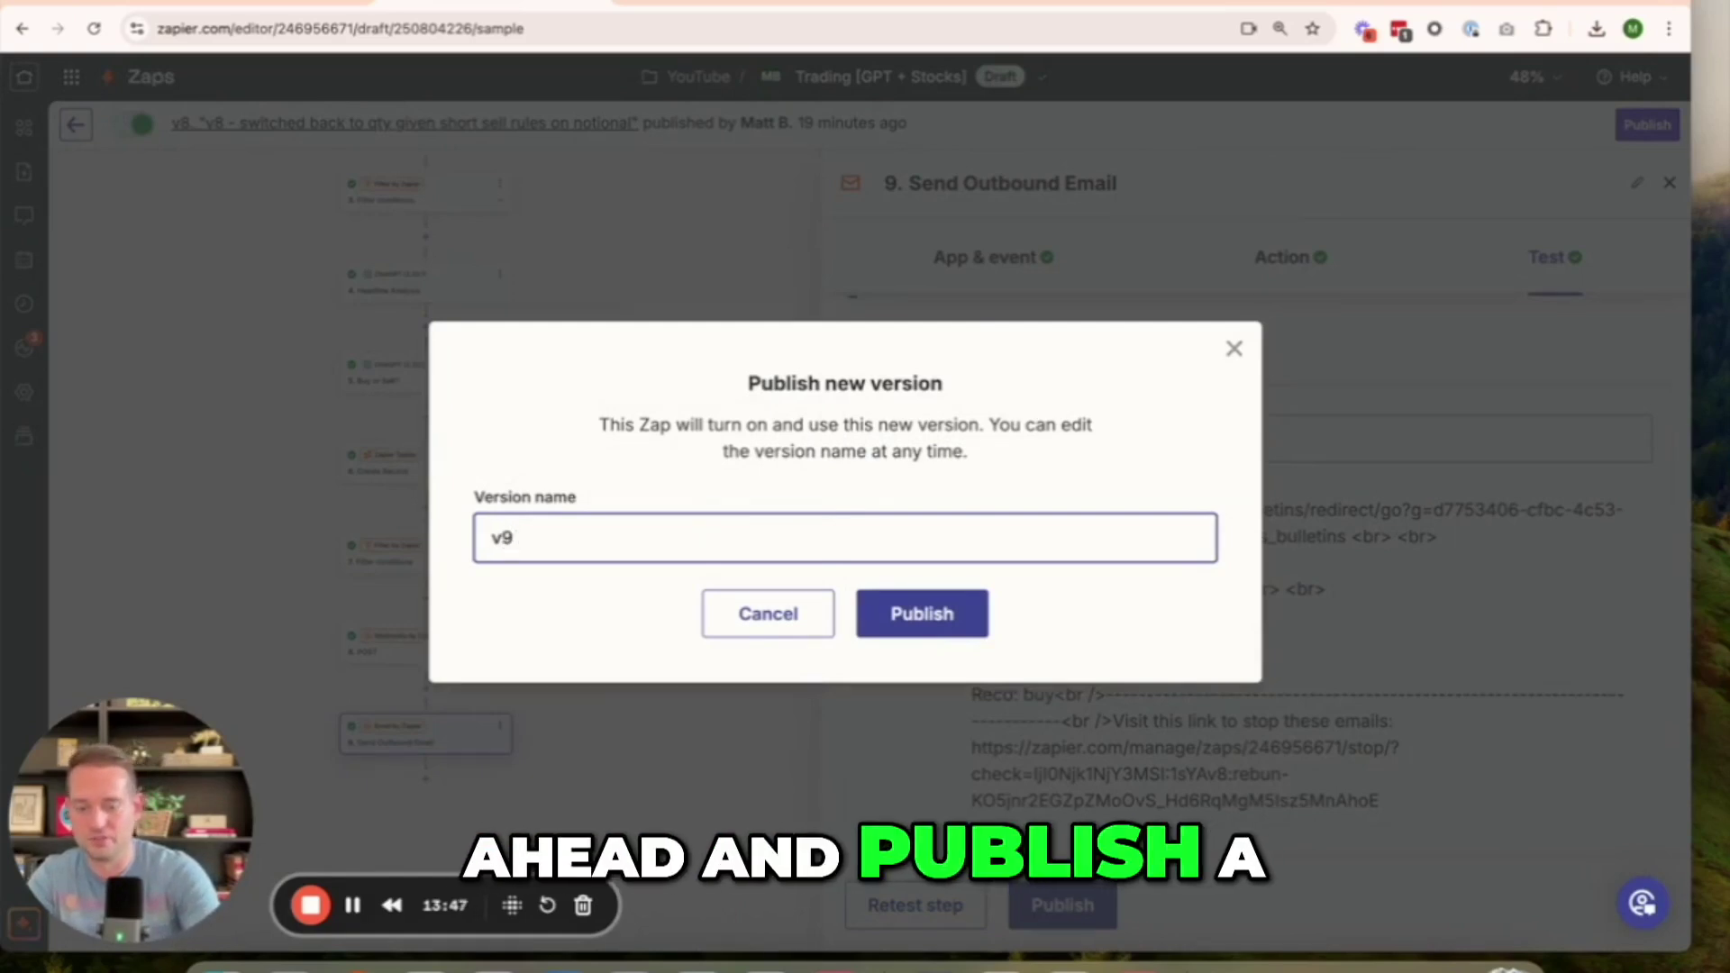
{"action": "type", "text": "v9 -"}
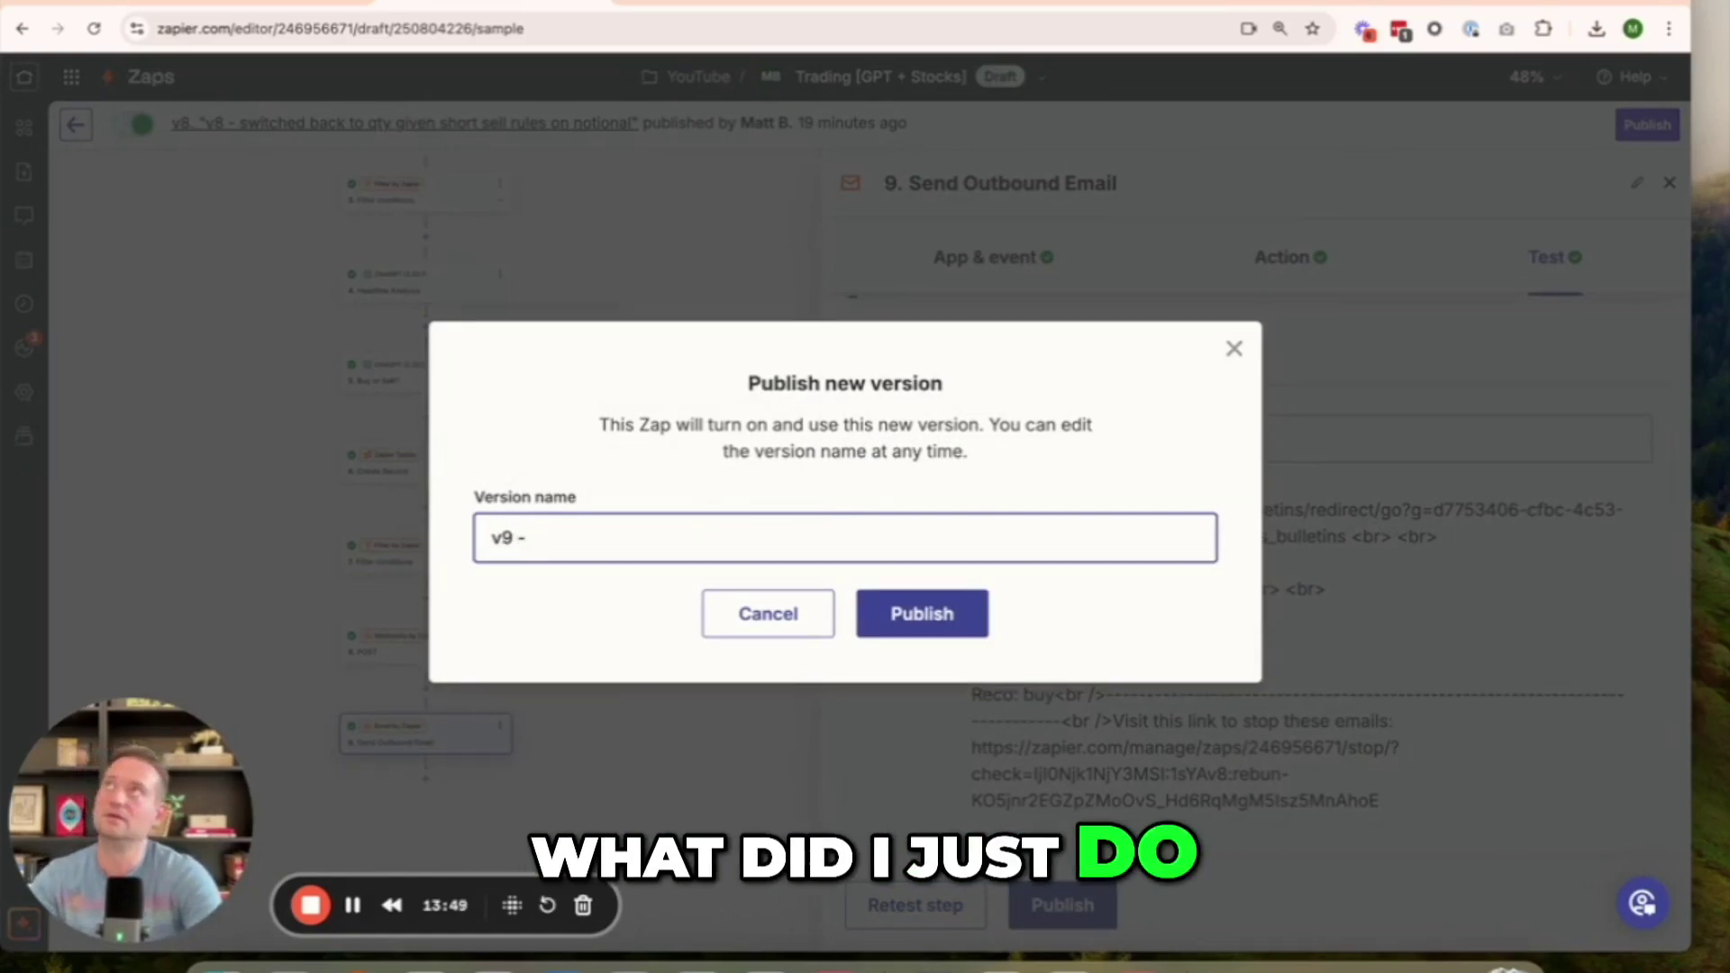
{"action": "type", "text": " edited the email notification for better formatting"}
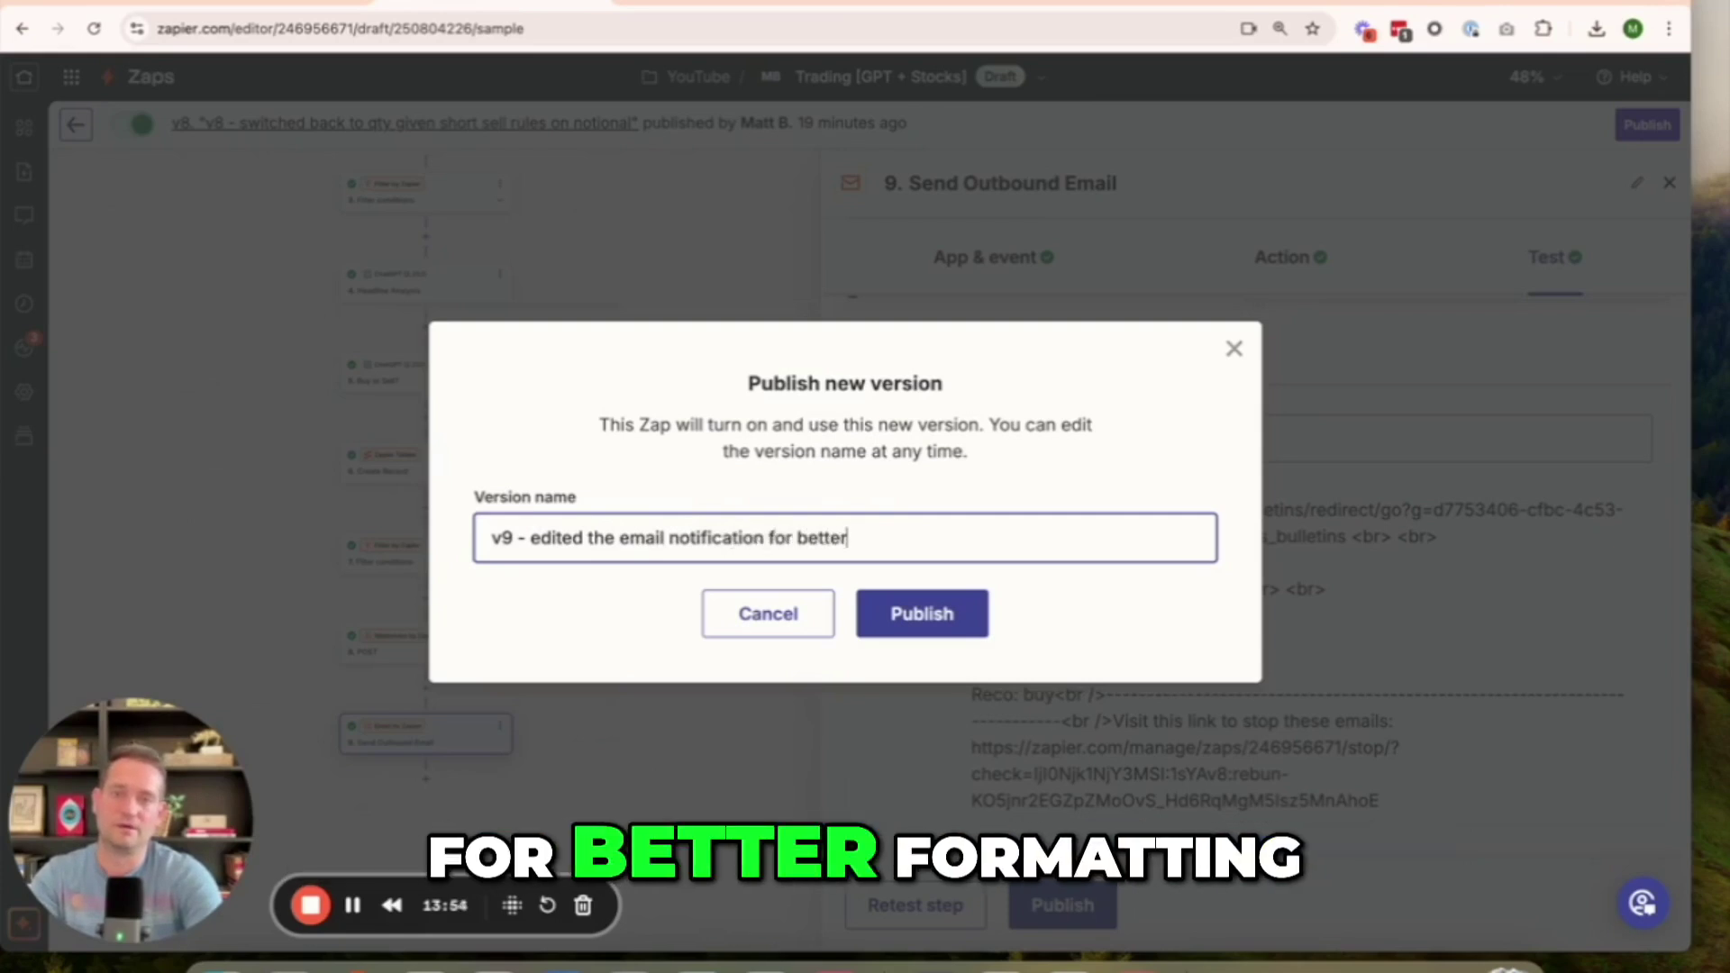
{"action": "left_click", "coordinate": [924, 613]}
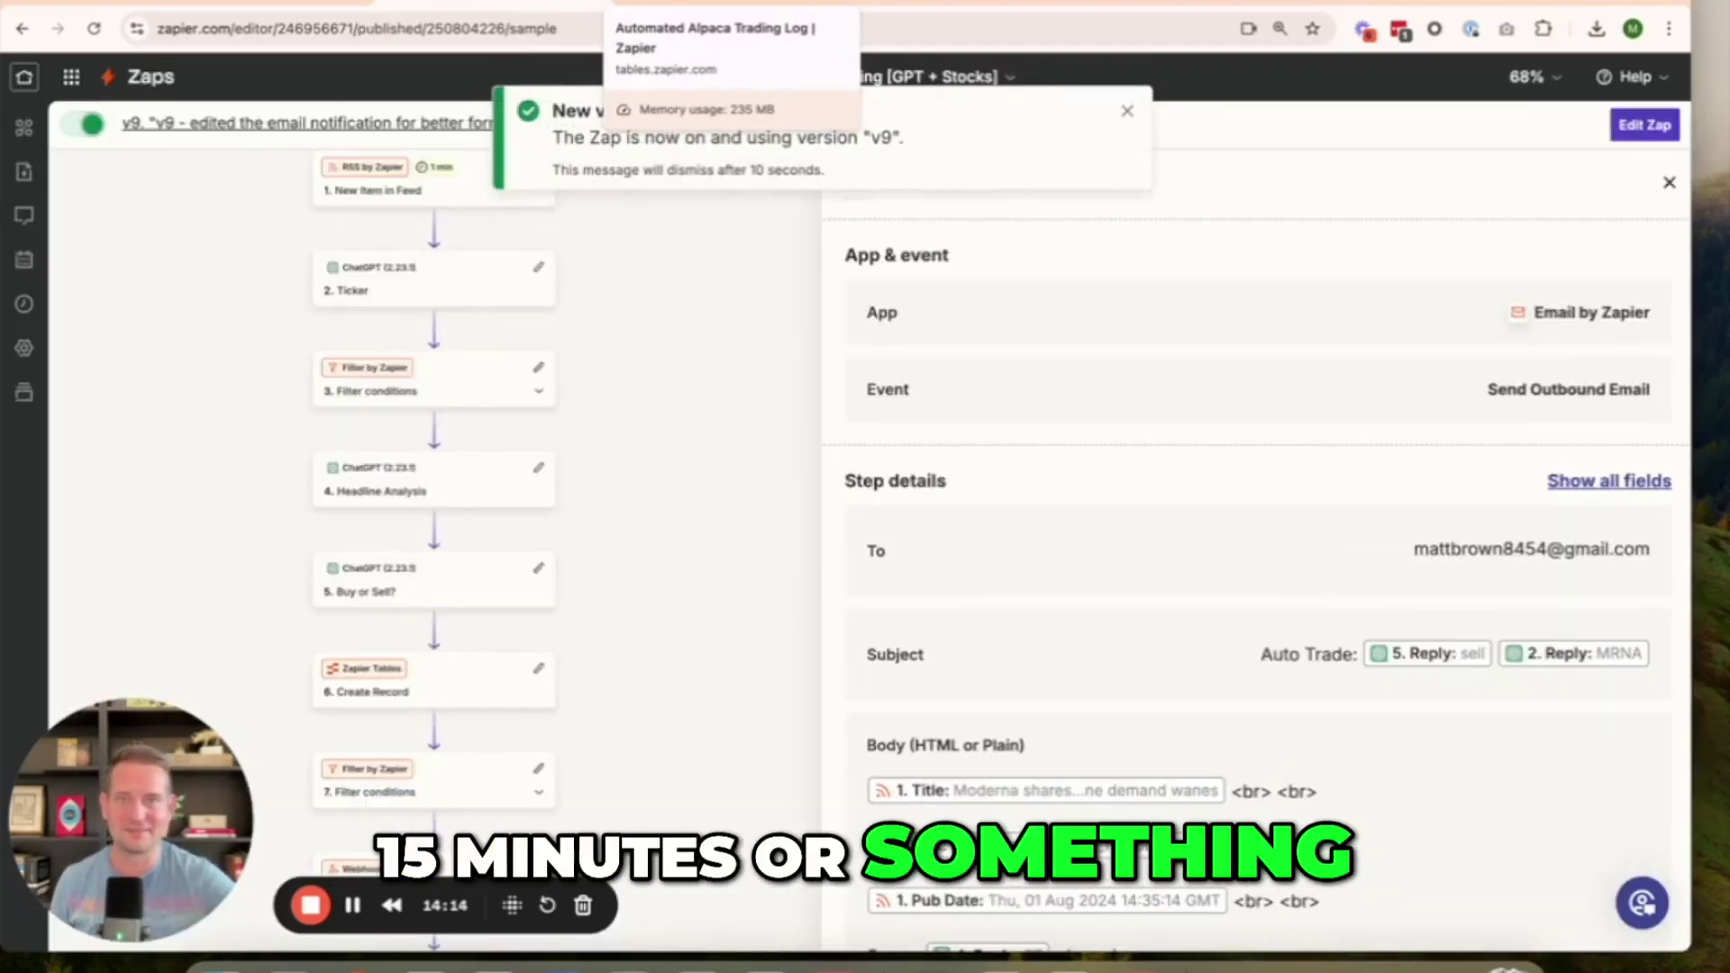
- Switch to the Automated Alpaca Trading Log table and examine the logged headlines, recommendations, and the Trade Price and Current Price columns
{"action": "left_click", "coordinate": [721, 4]}
{"action": "scroll", "coordinate": [793, 405], "scroll_direction": "down", "scroll_amount": 1}
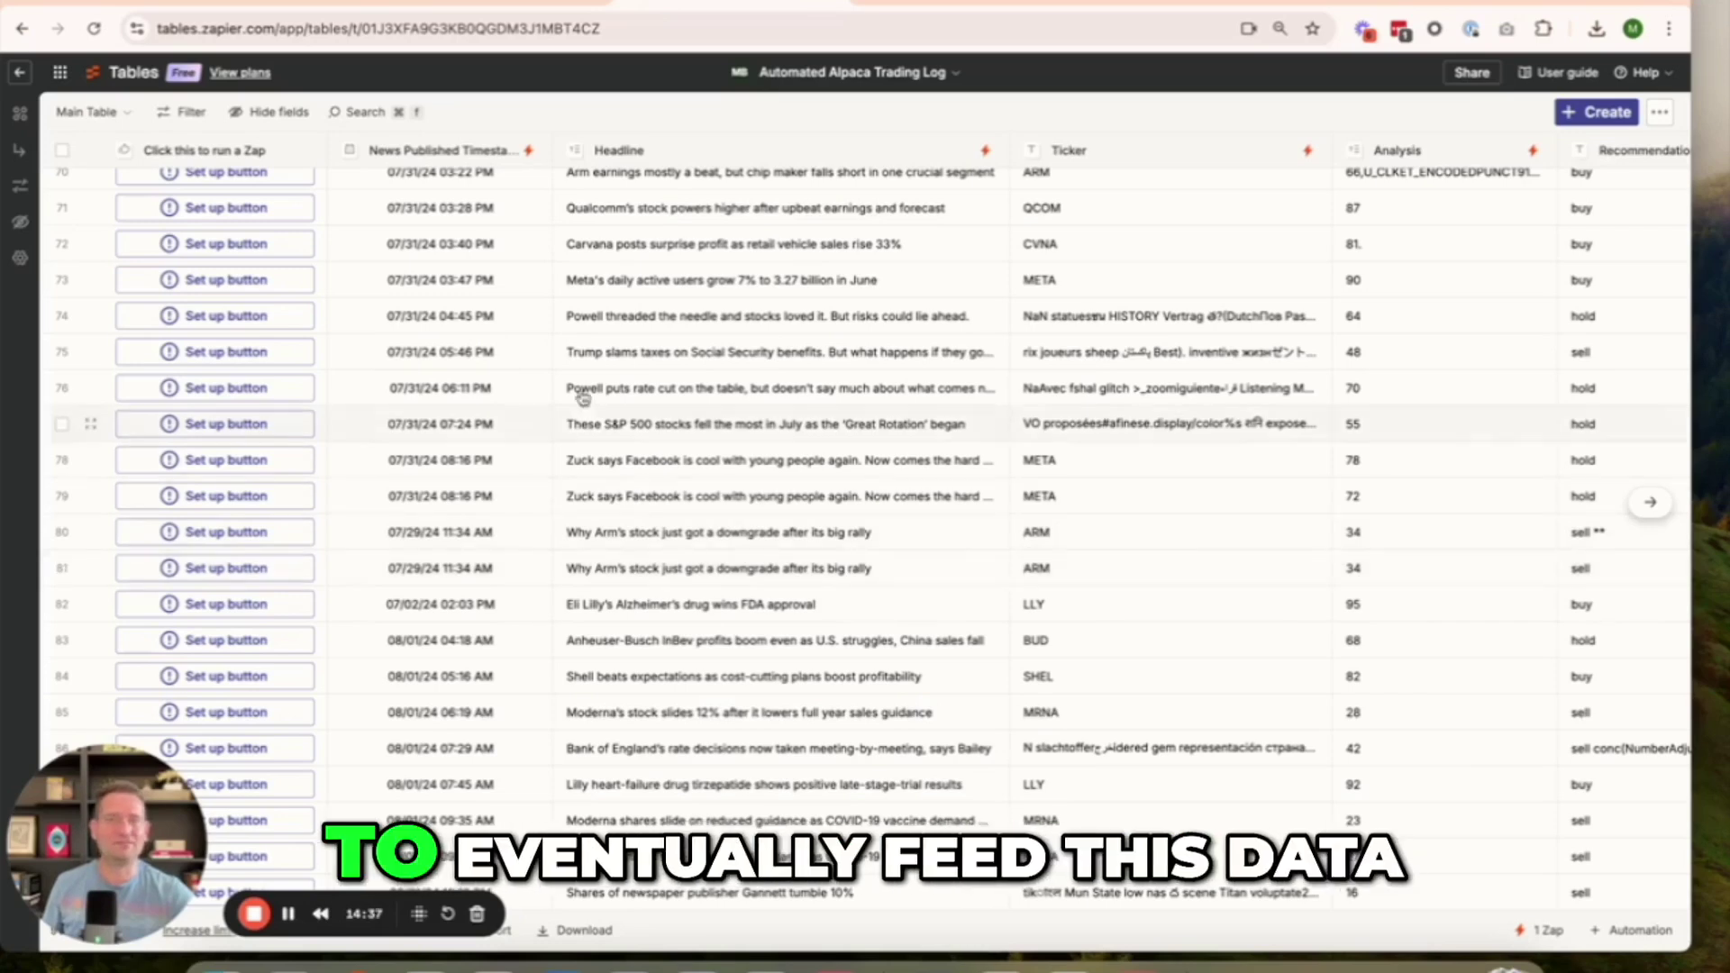
{"action": "scroll", "coordinate": [641, 493], "scroll_direction": "right", "scroll_amount": 2}
{"action": "scroll", "coordinate": [658, 477], "scroll_direction": "right", "scroll_amount": 5}
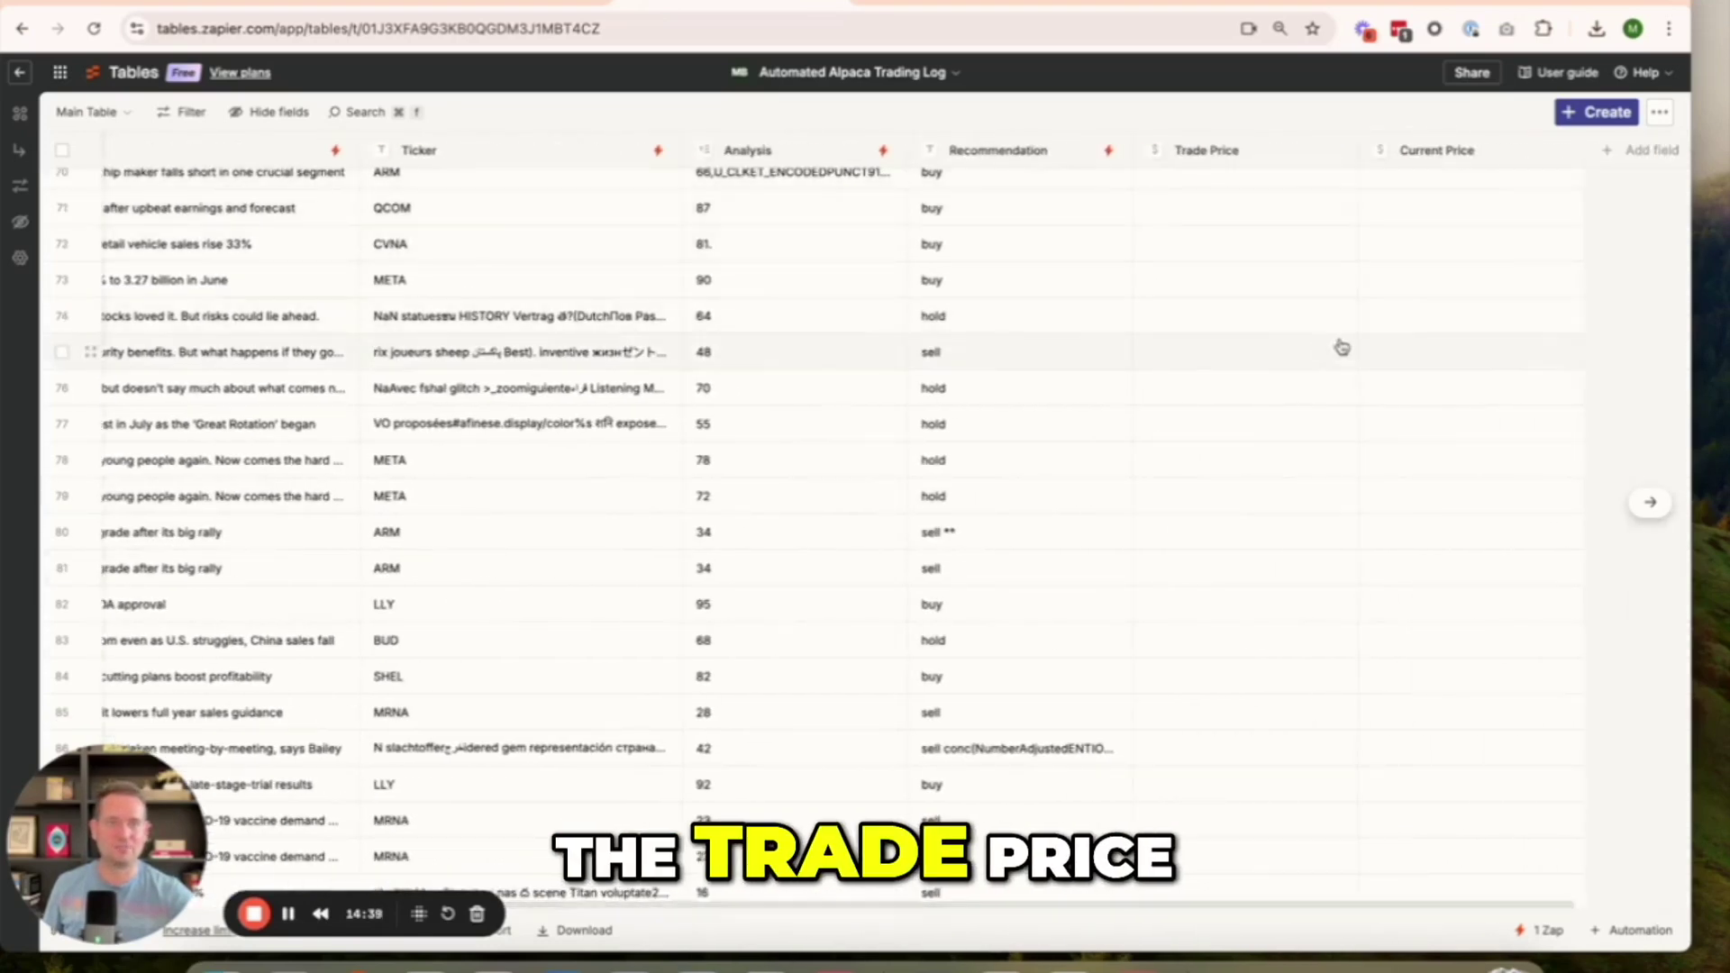
{"action": "scroll", "coordinate": [587, 370], "scroll_direction": "left", "scroll_amount": 6}
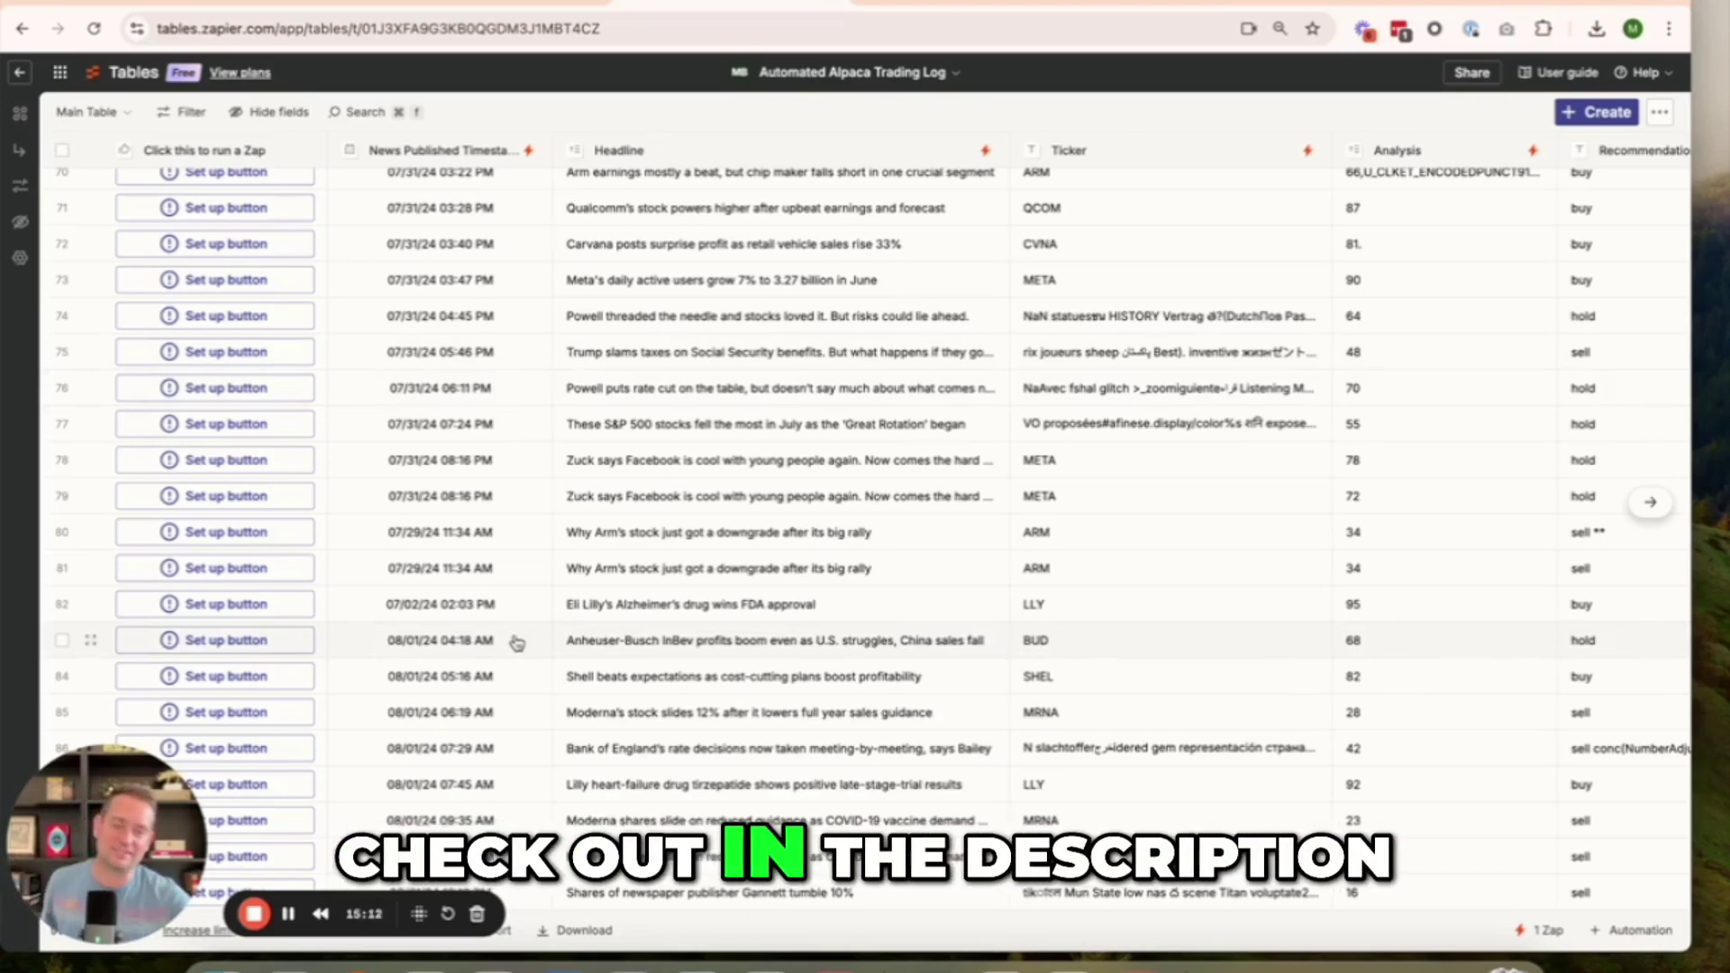
- Return to the published Trading [GPT + Stocks] Zap and close the Send Outbound Email details to view the whole workflow
{"action": "left_click", "coordinate": [505, 6]}
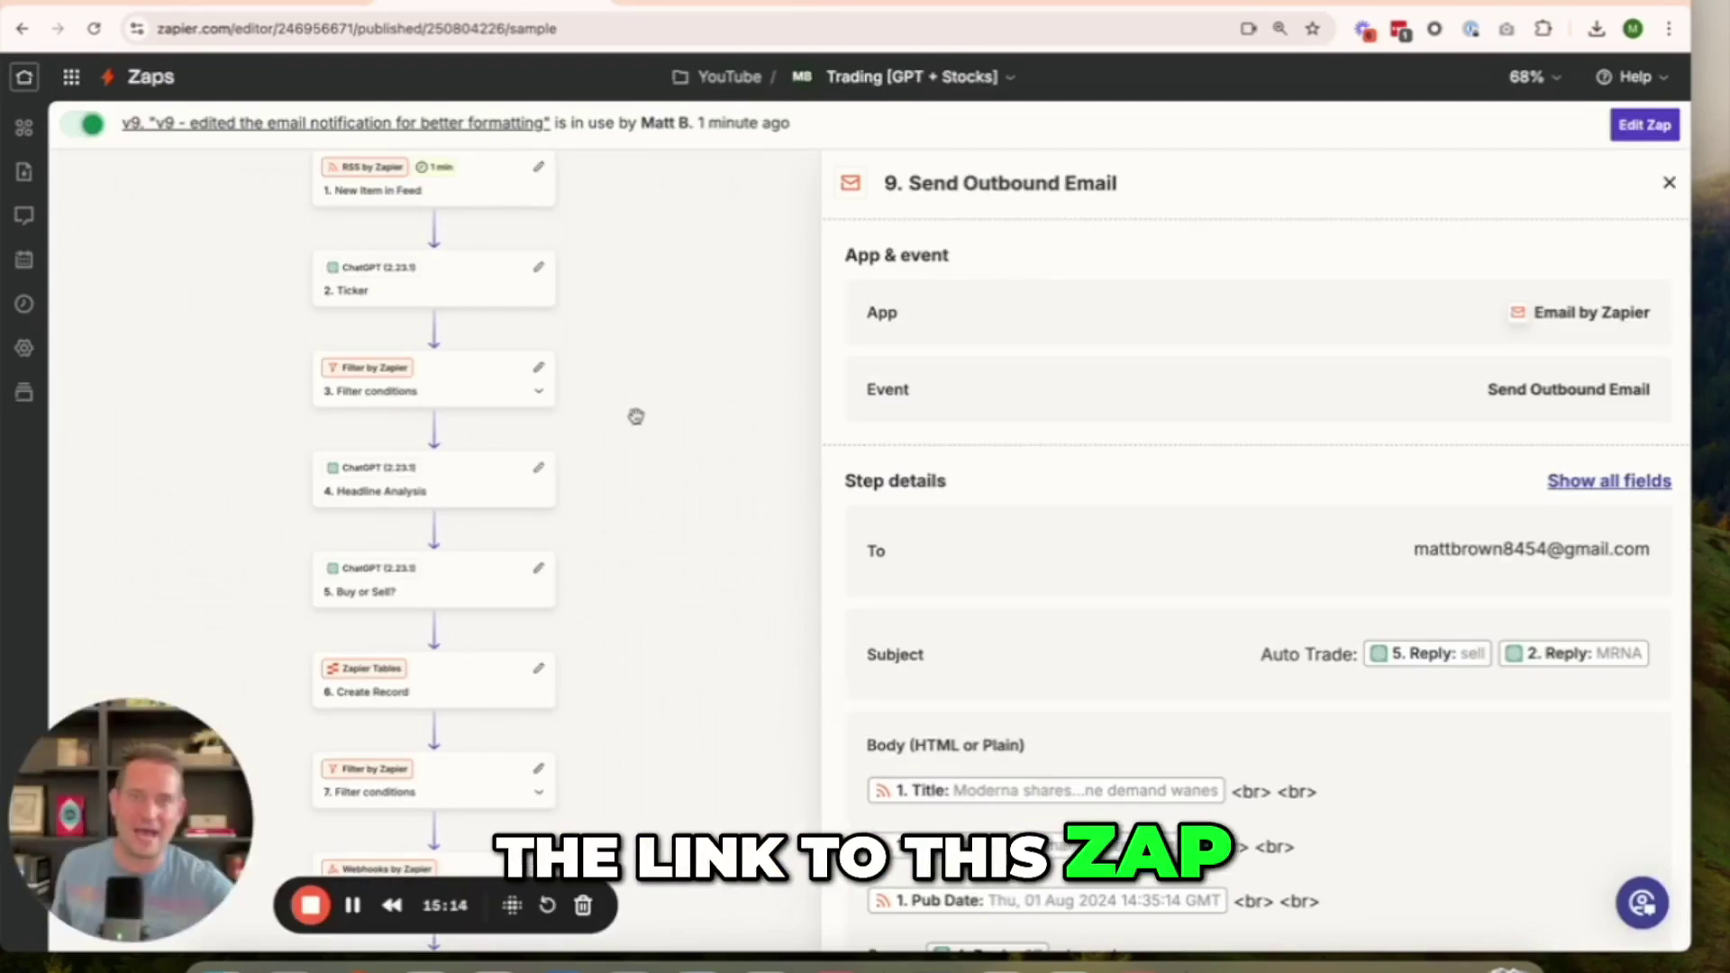
{"action": "left_click", "coordinate": [718, 374]}
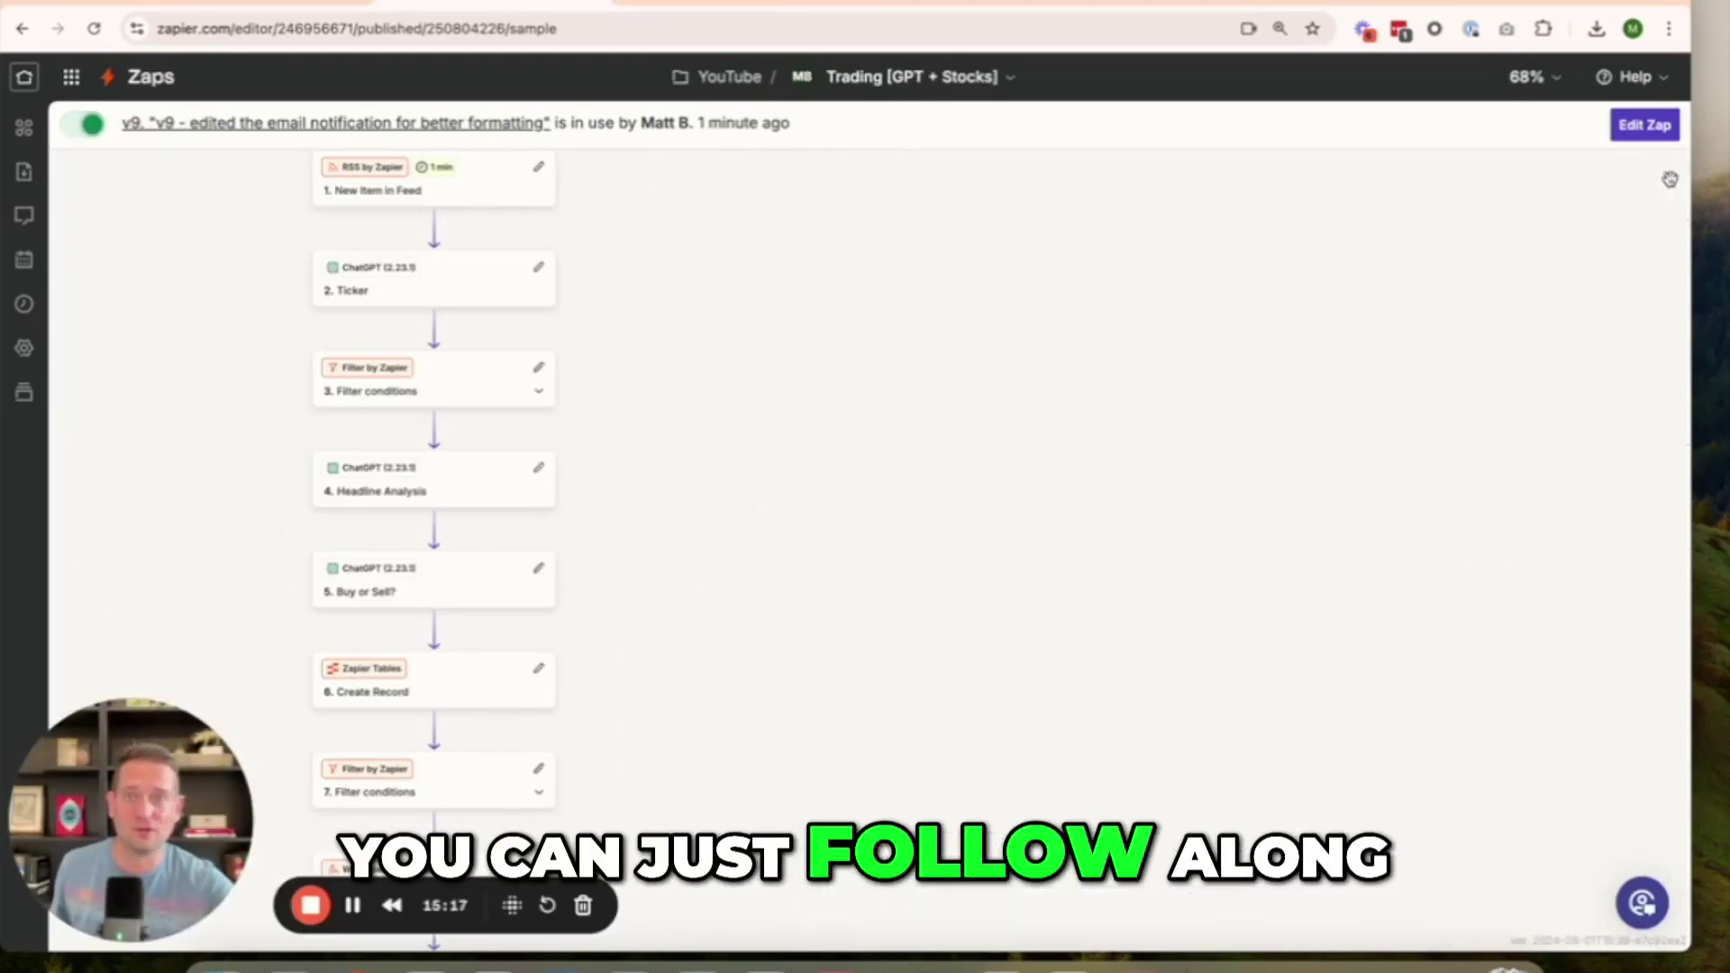